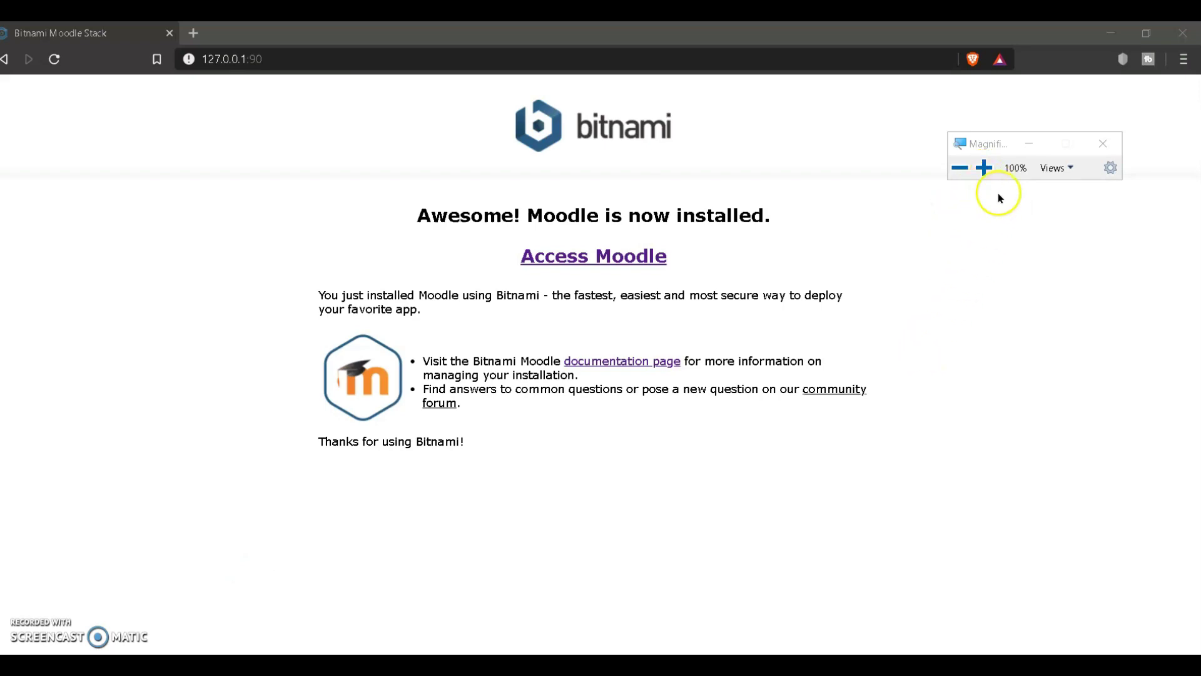
# Step: Replace the 127.0.0.1:90 address with localhost:90 and load the Bitnami Moodle page
pyautogui.click(979, 175)
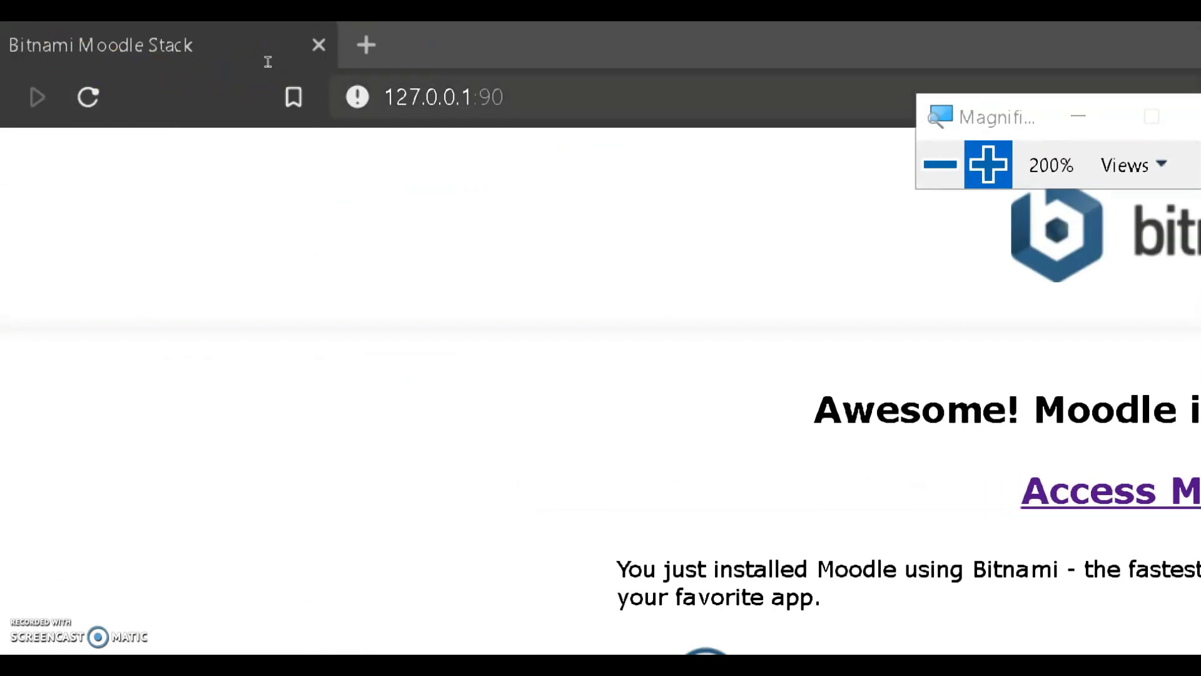
pyautogui.click(401, 99)
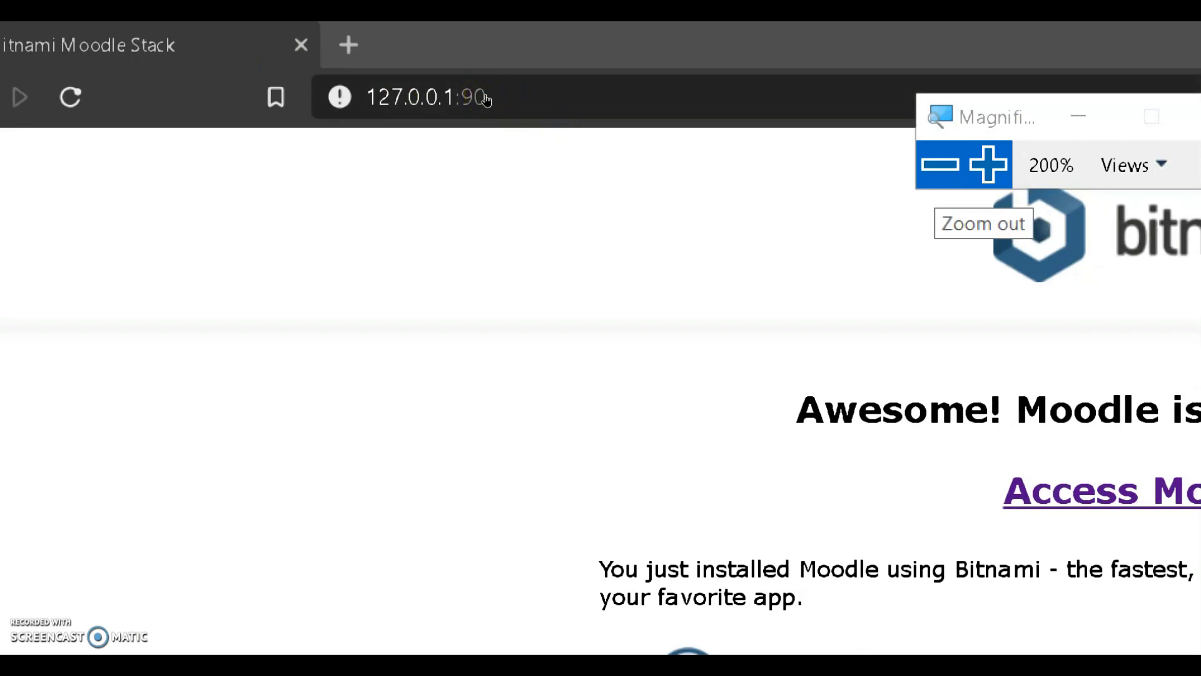
pyautogui.click(939, 164)
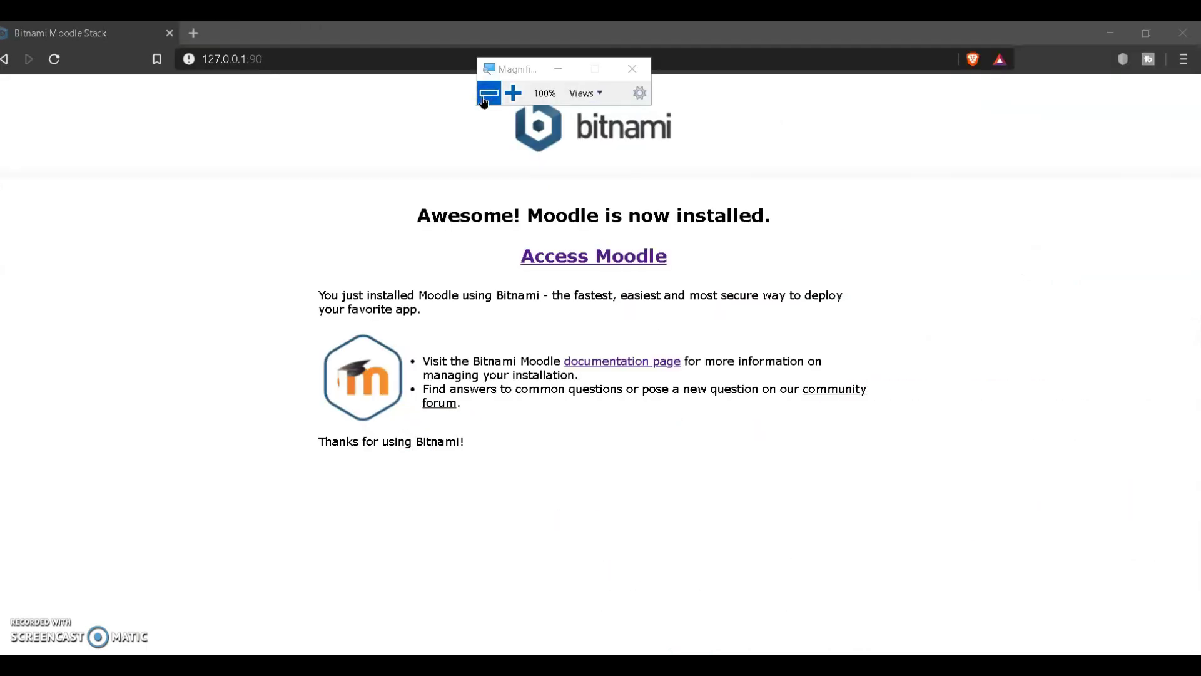
pyautogui.moveTo(538, 70); pyautogui.dragTo(789, 102)
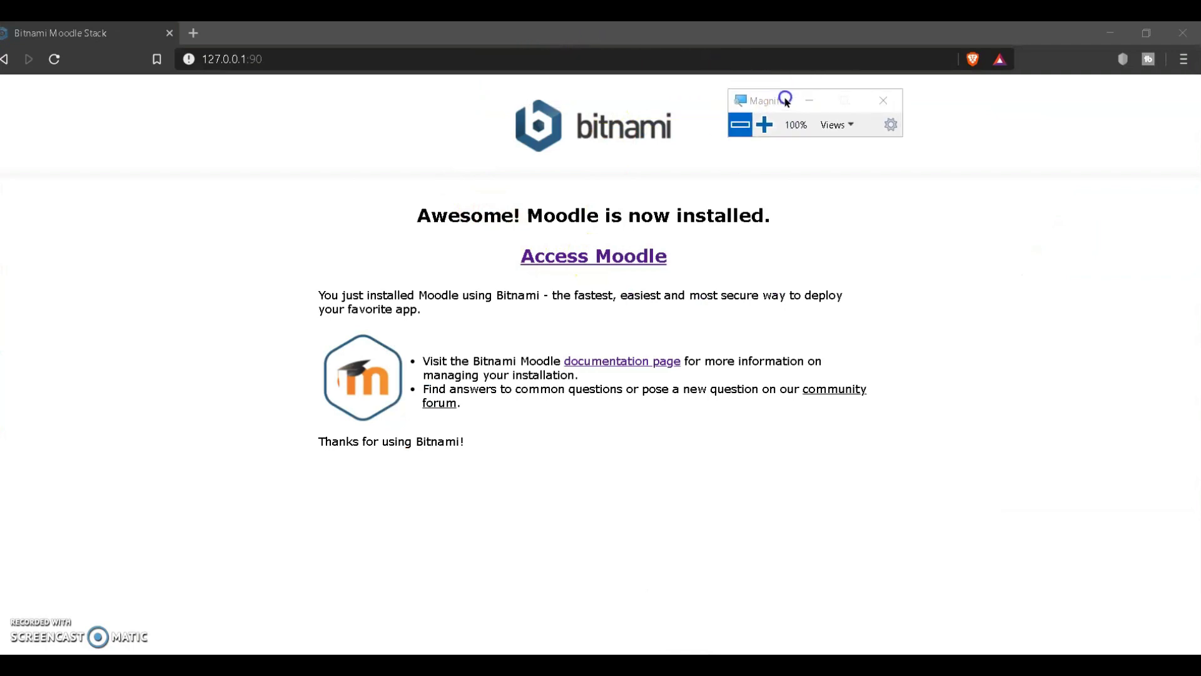
pyautogui.click(302, 53)
pyautogui.write('local')
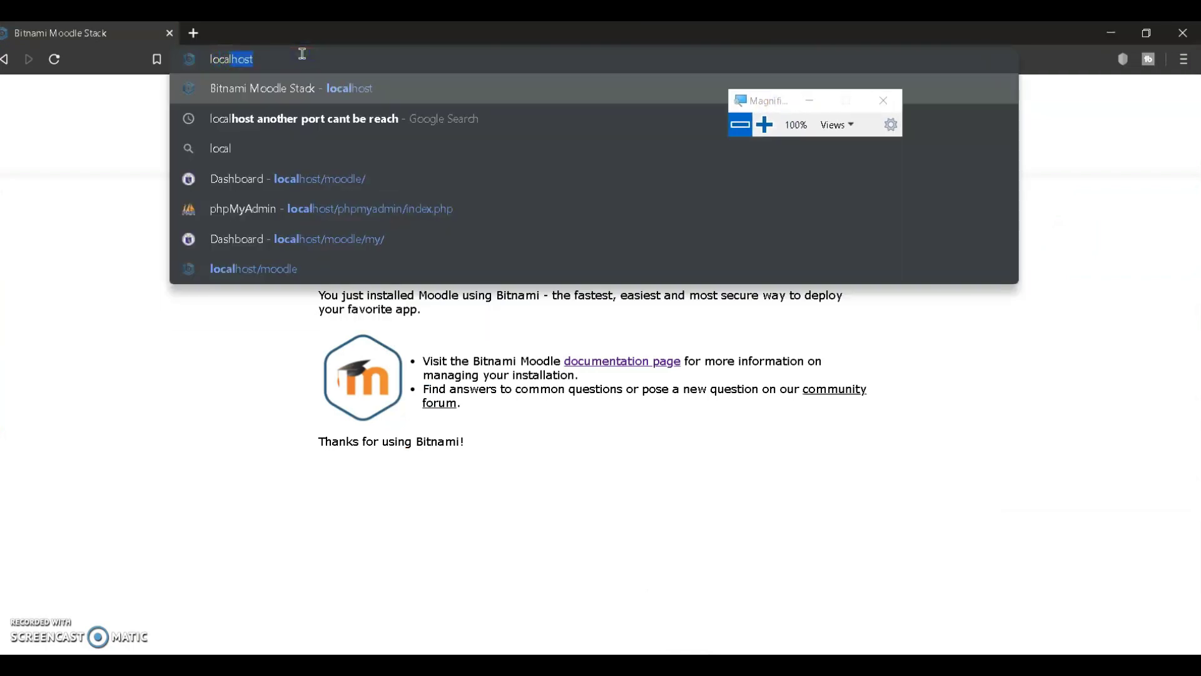
pyautogui.write('host:')
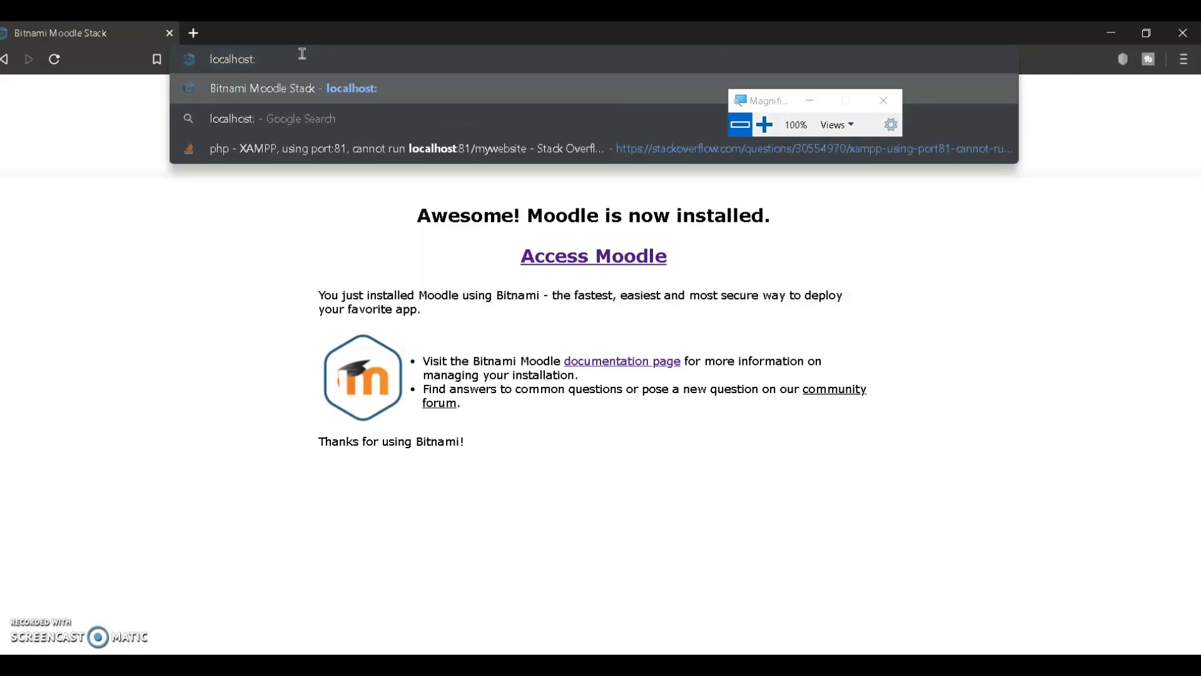
pyautogui.write('90')
pyautogui.press('Return')
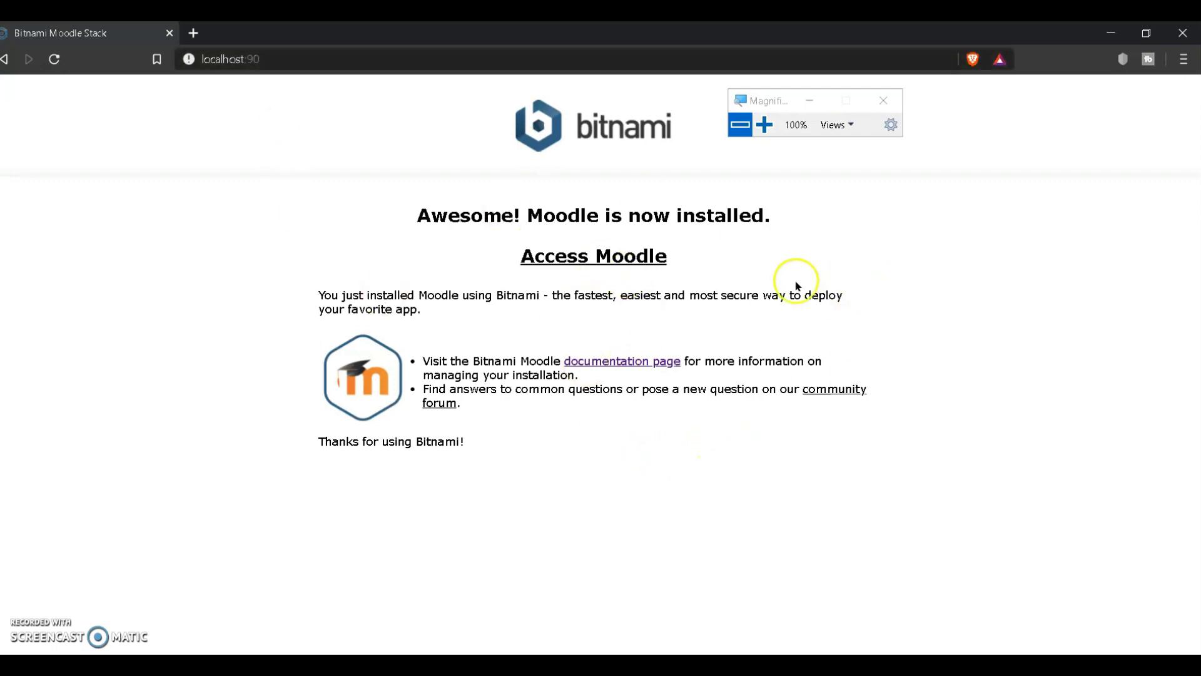
# Step: Follow Access Moodle to the site front page, then go to its Log in page
pyautogui.click(635, 263)
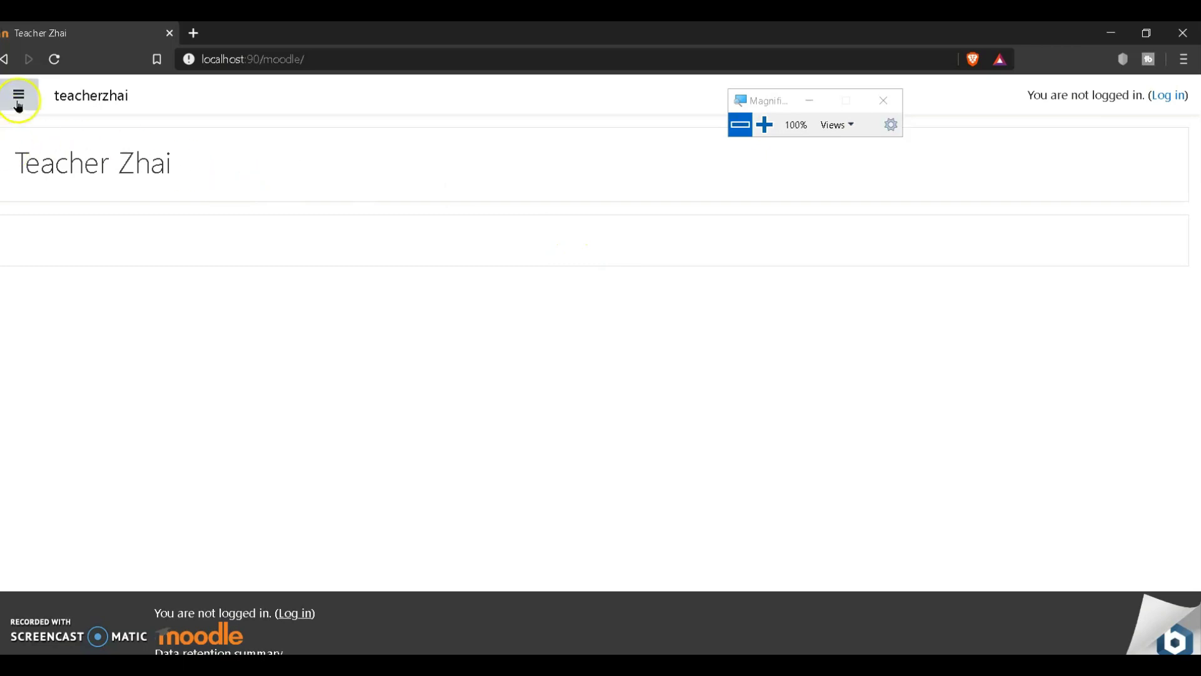
pyautogui.moveTo(786, 99); pyautogui.dragTo(691, 113)
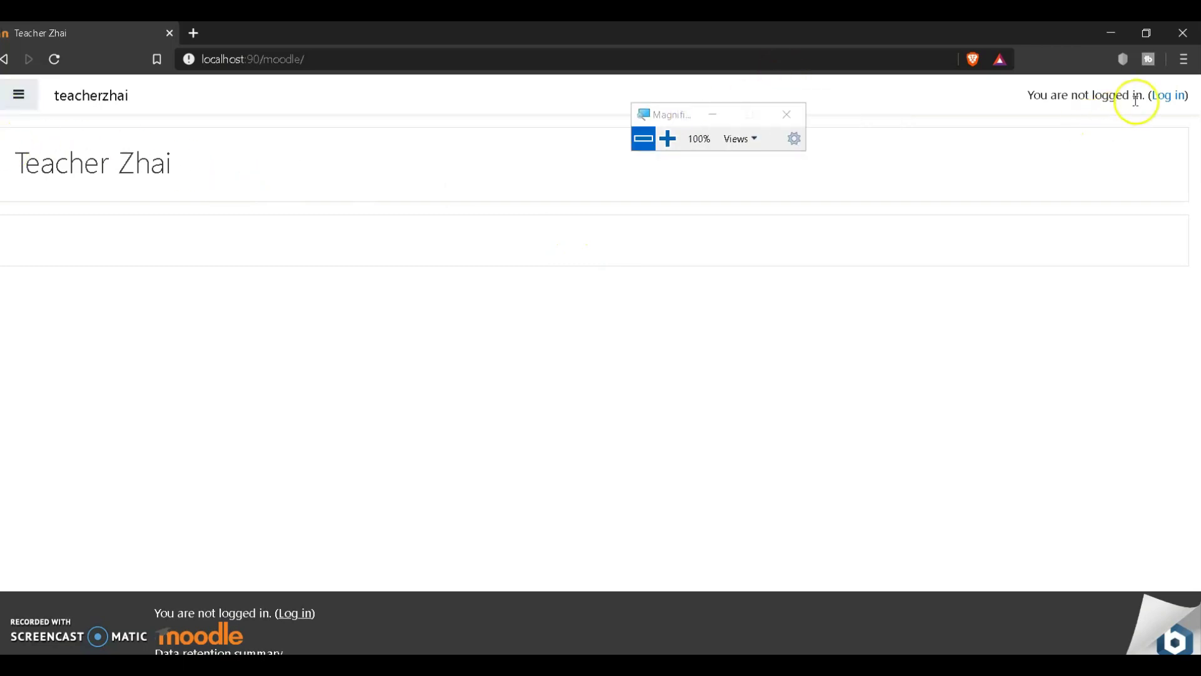
pyautogui.click(668, 139)
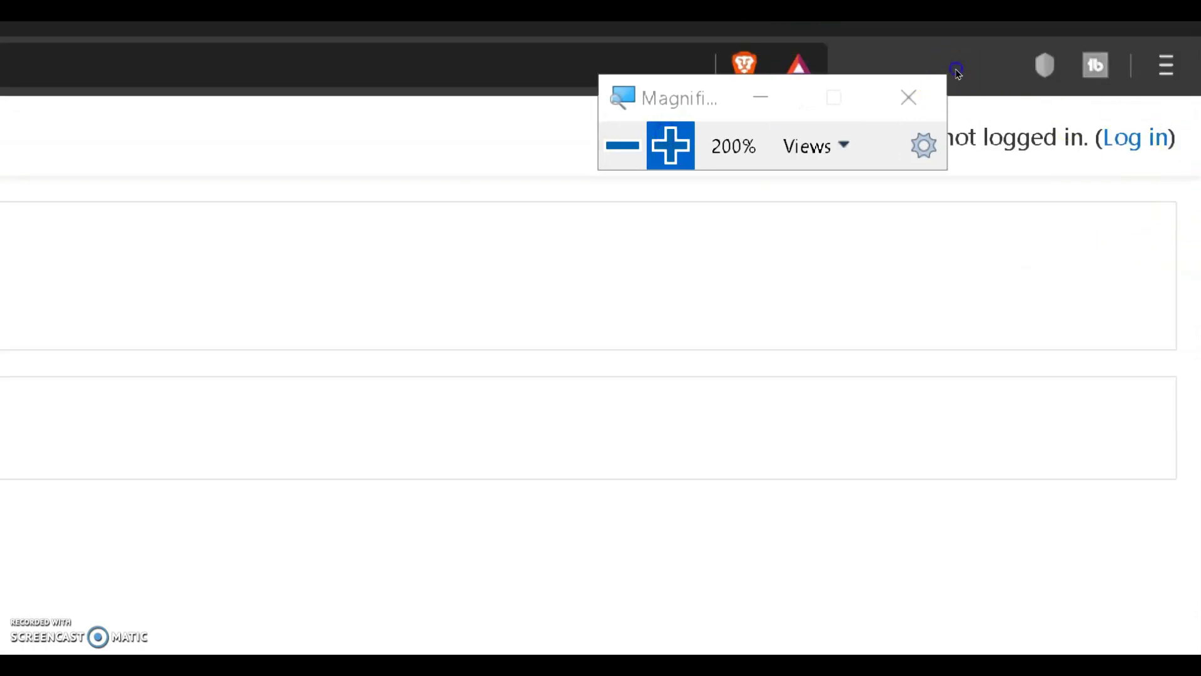
pyautogui.click(1156, 97)
pyautogui.click(940, 192)
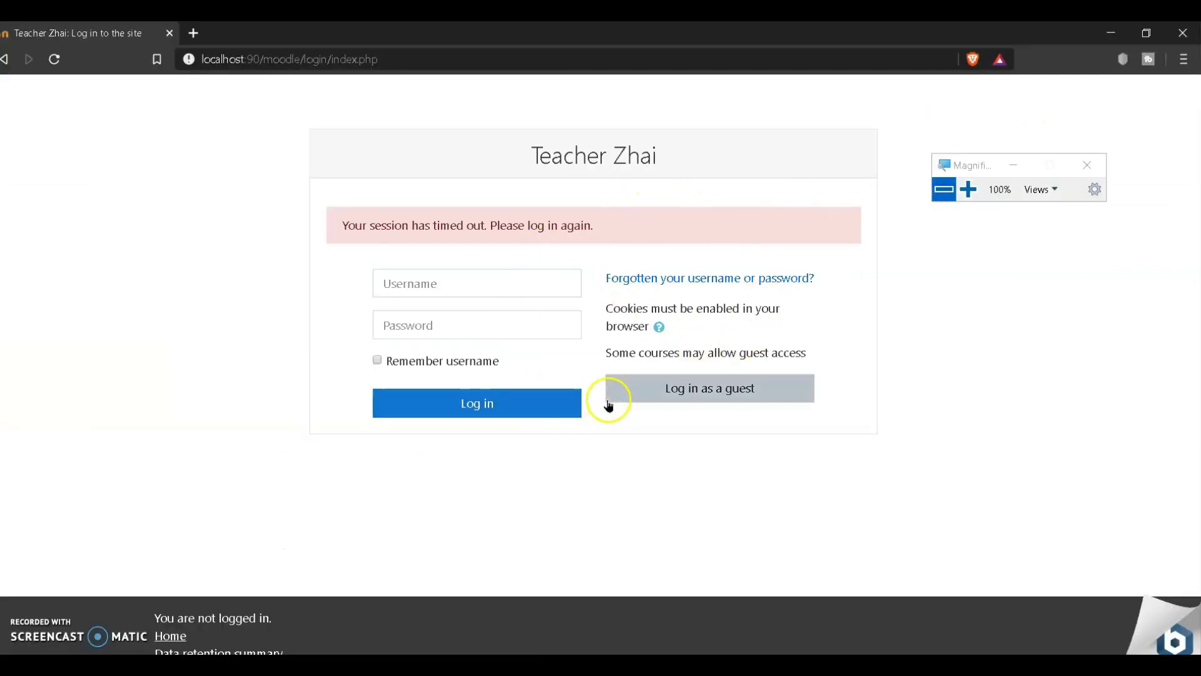
# Step: Log in with the admin username and password, with Remember username ticked
pyautogui.click(969, 189)
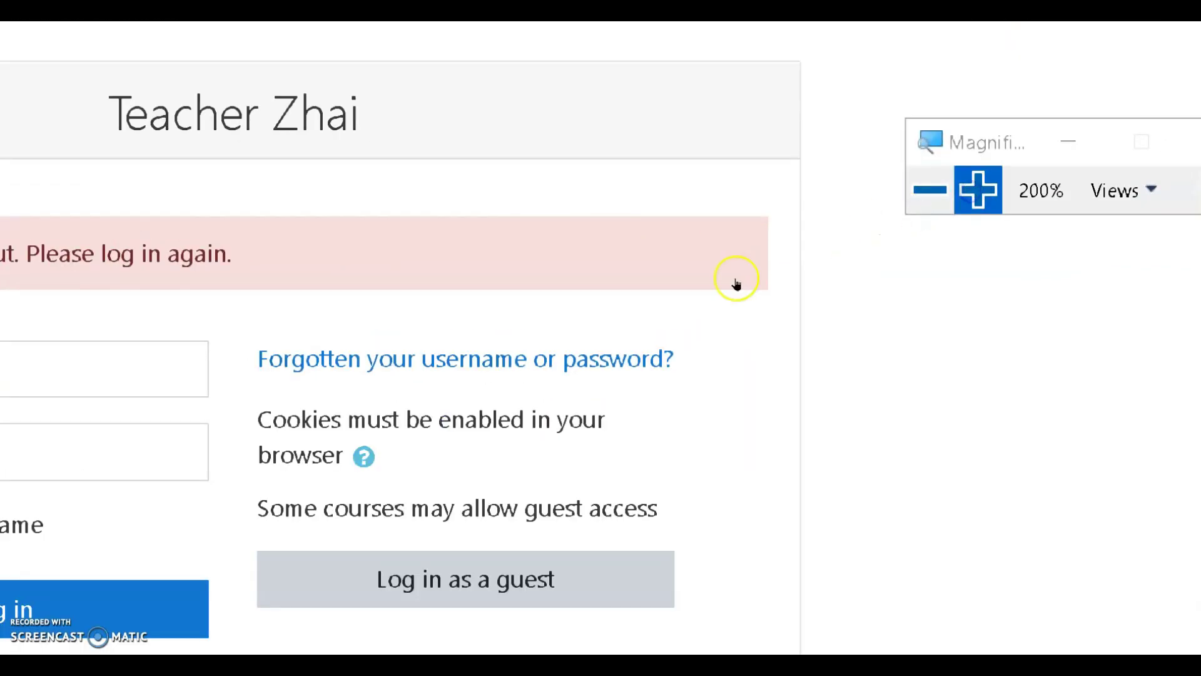
pyautogui.click(440, 282)
pyautogui.write('te')
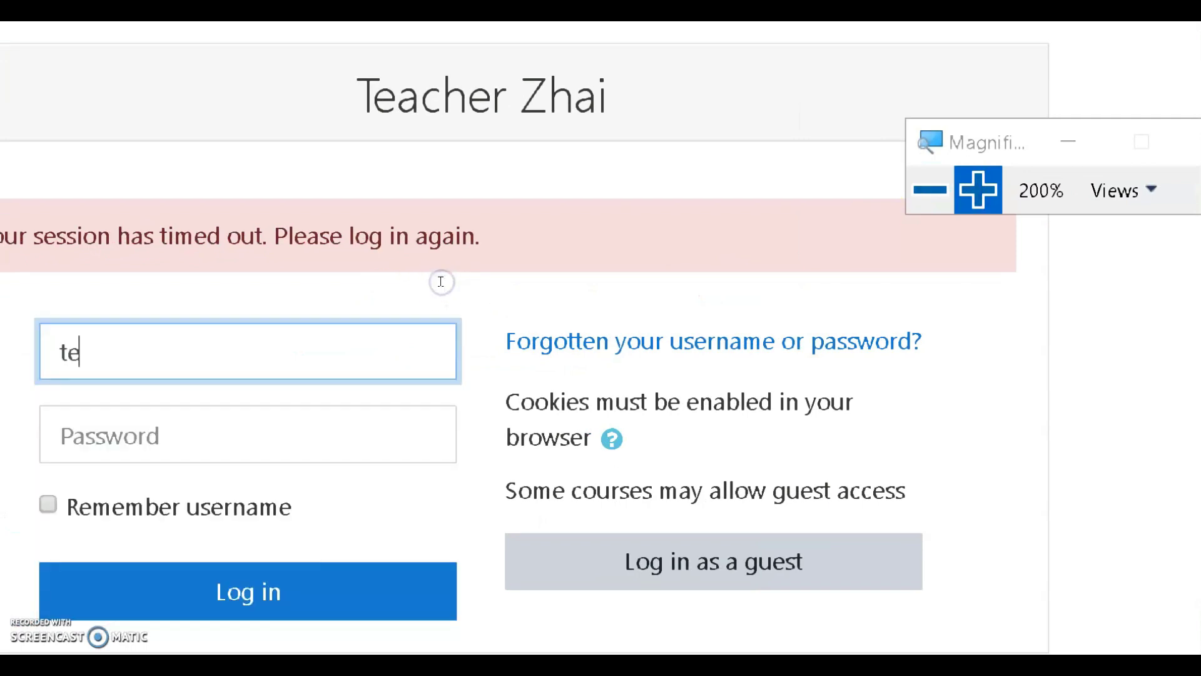
pyautogui.write('acherzhai')
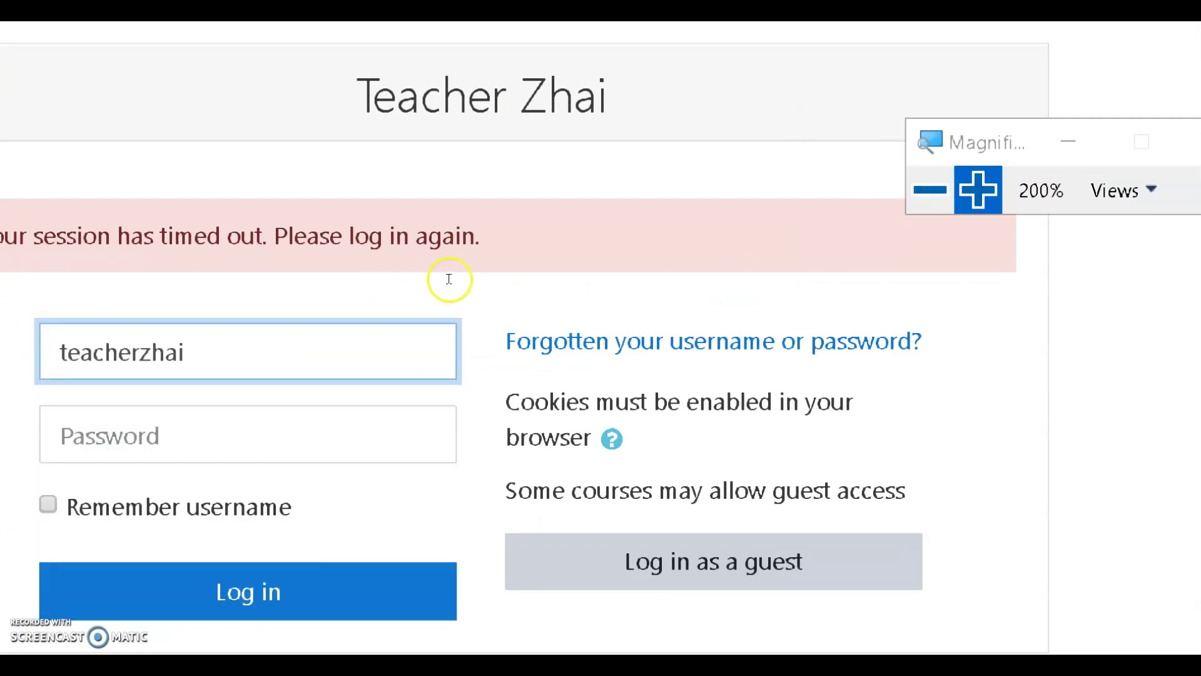
pyautogui.press('Tab')
pyautogui.write('••')
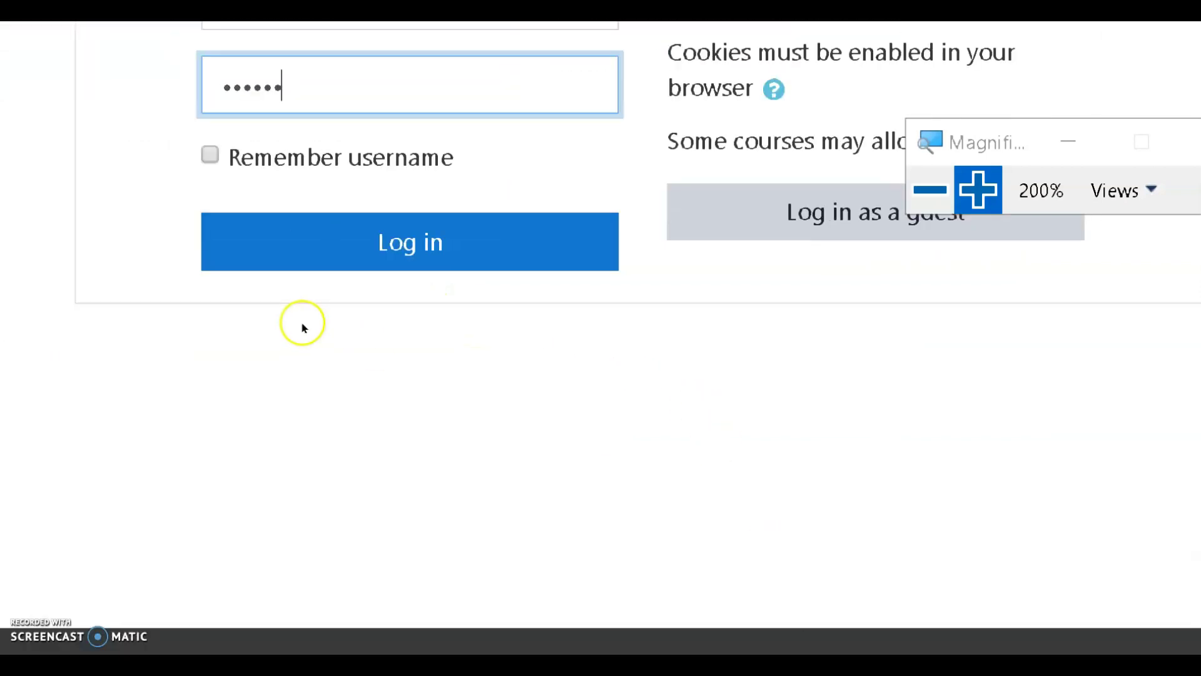
pyautogui.click(376, 352)
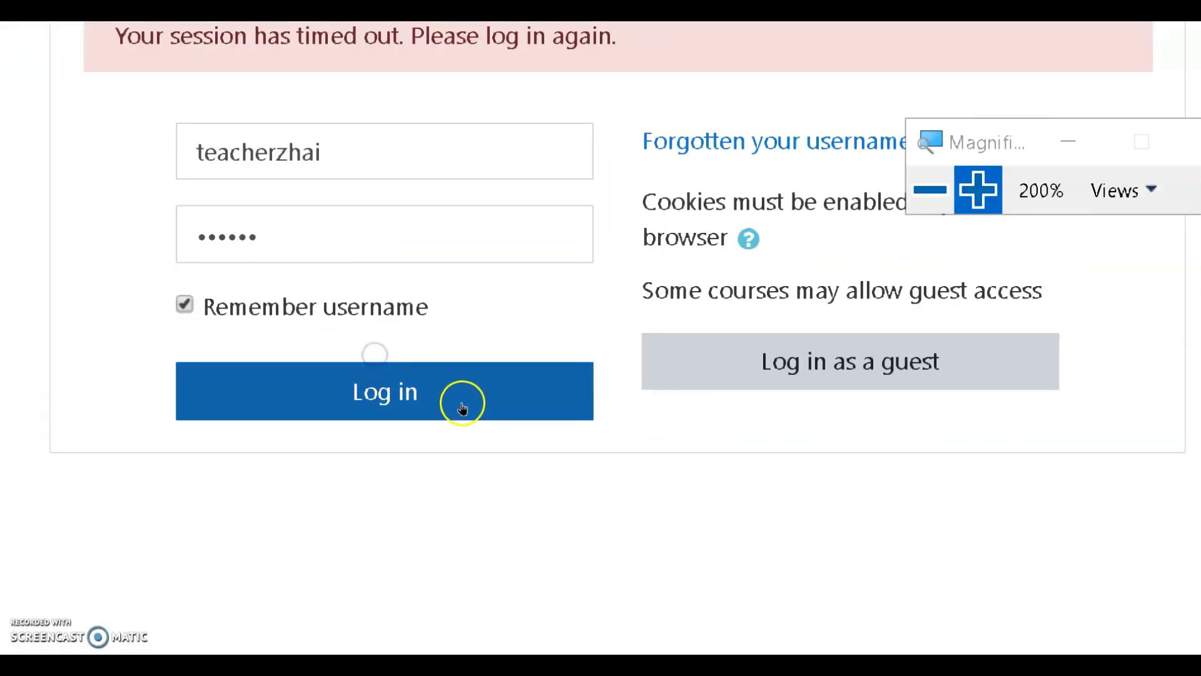
pyautogui.click(462, 404)
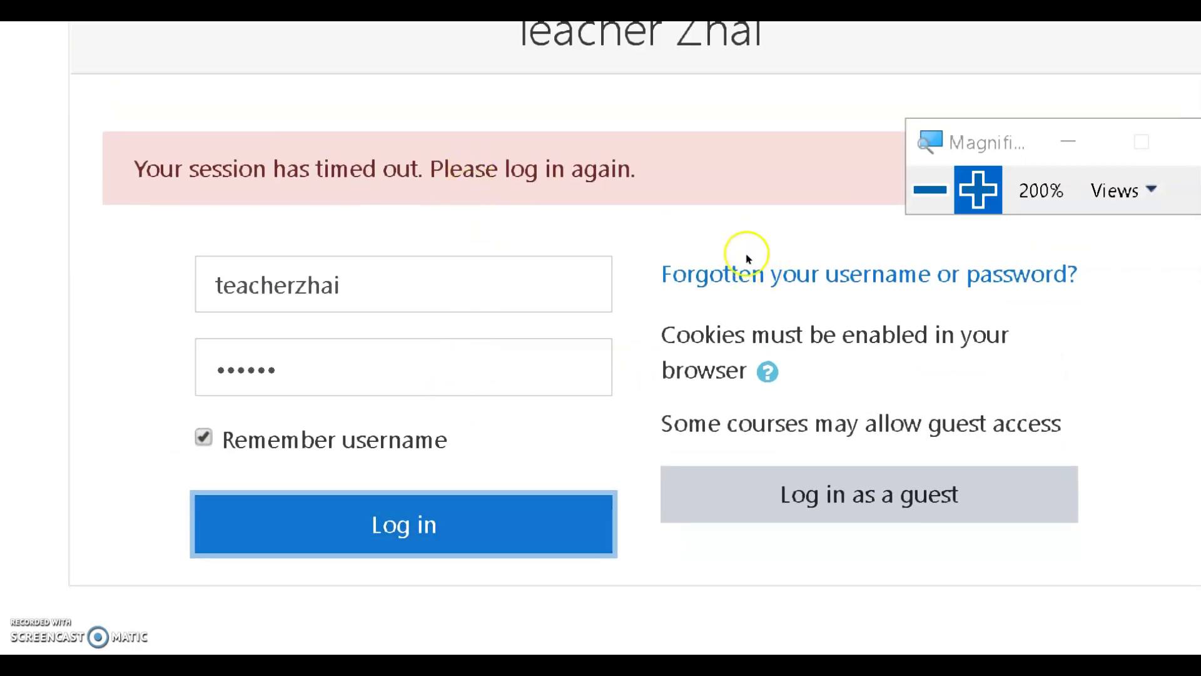
pyautogui.click(736, 242)
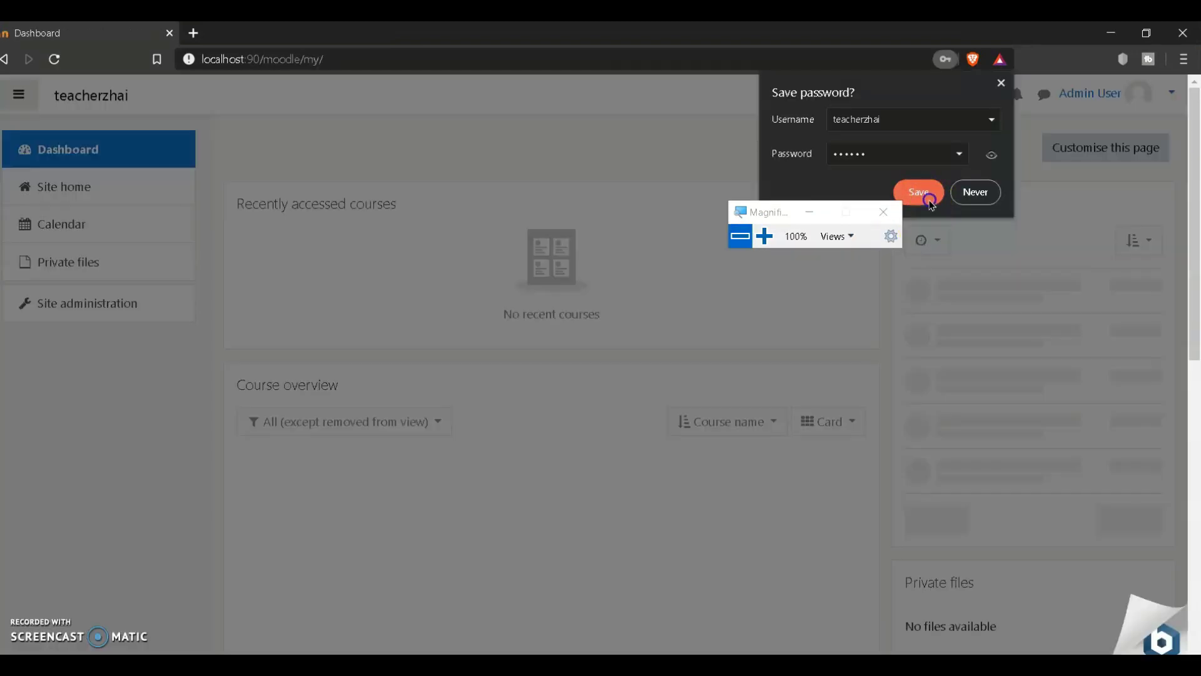
# Step: Dismiss the browser's save-password prompt and close the Your Dashboard tour
pyautogui.click(931, 200)
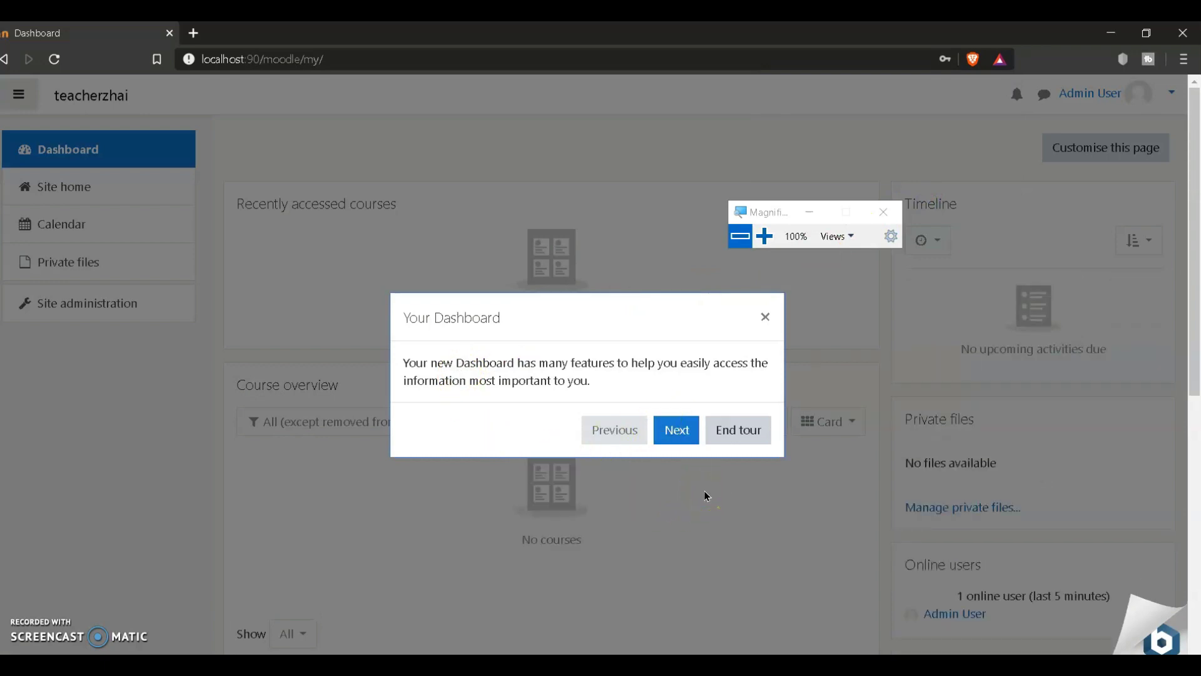
pyautogui.click(766, 317)
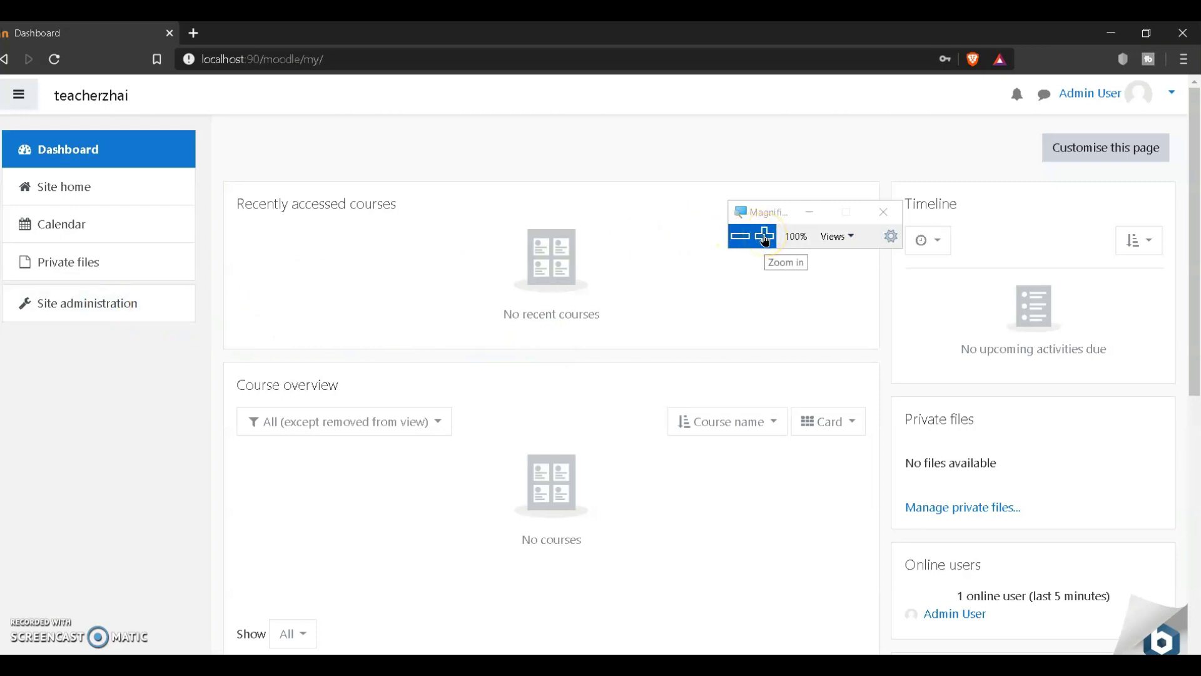
pyautogui.click(766, 239)
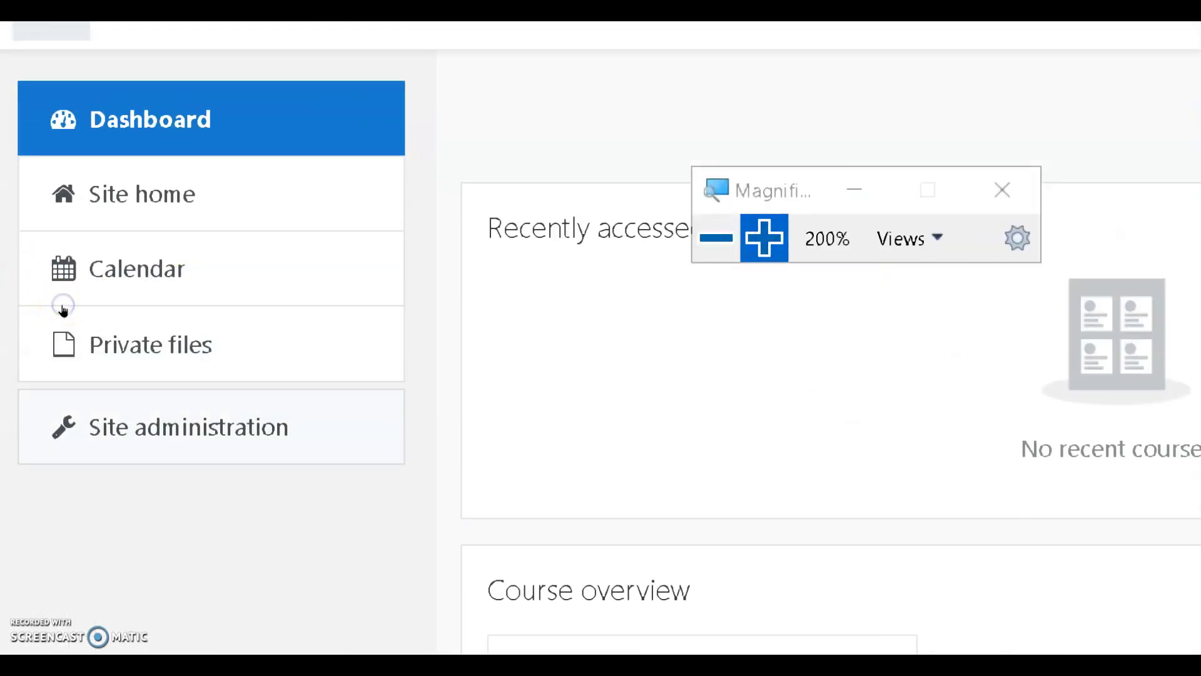
# Step: Go to Site administration's Plugins category and open Install plugins
pyautogui.press('super+minus')
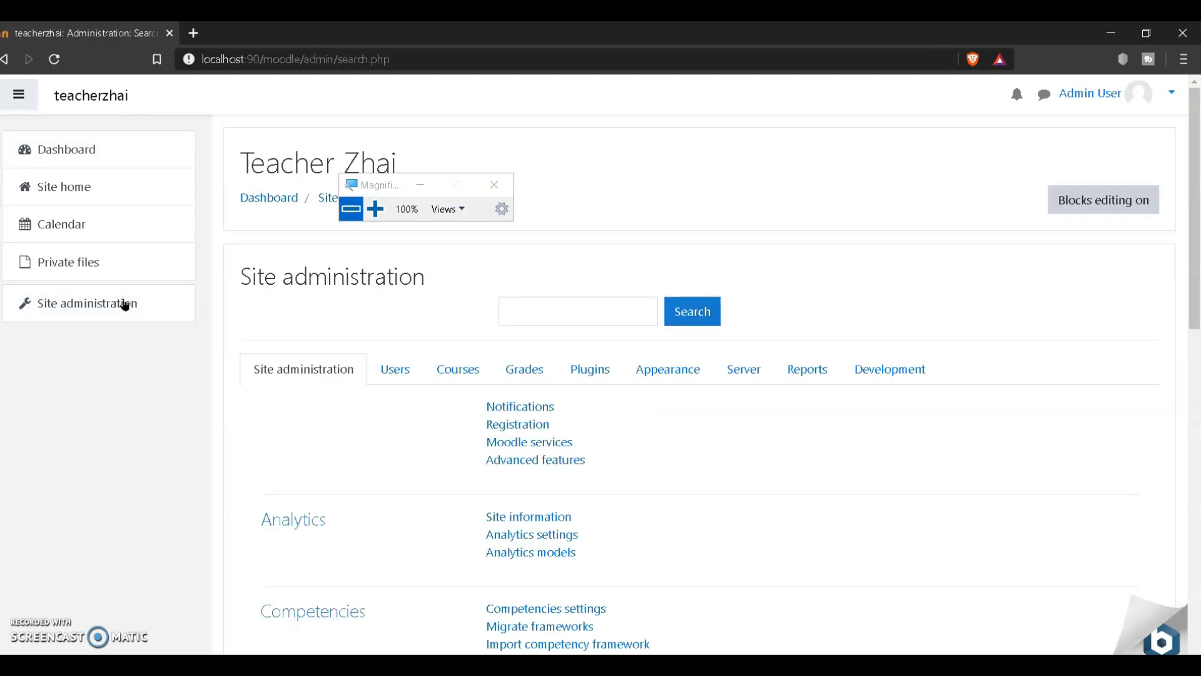
pyautogui.click(375, 209)
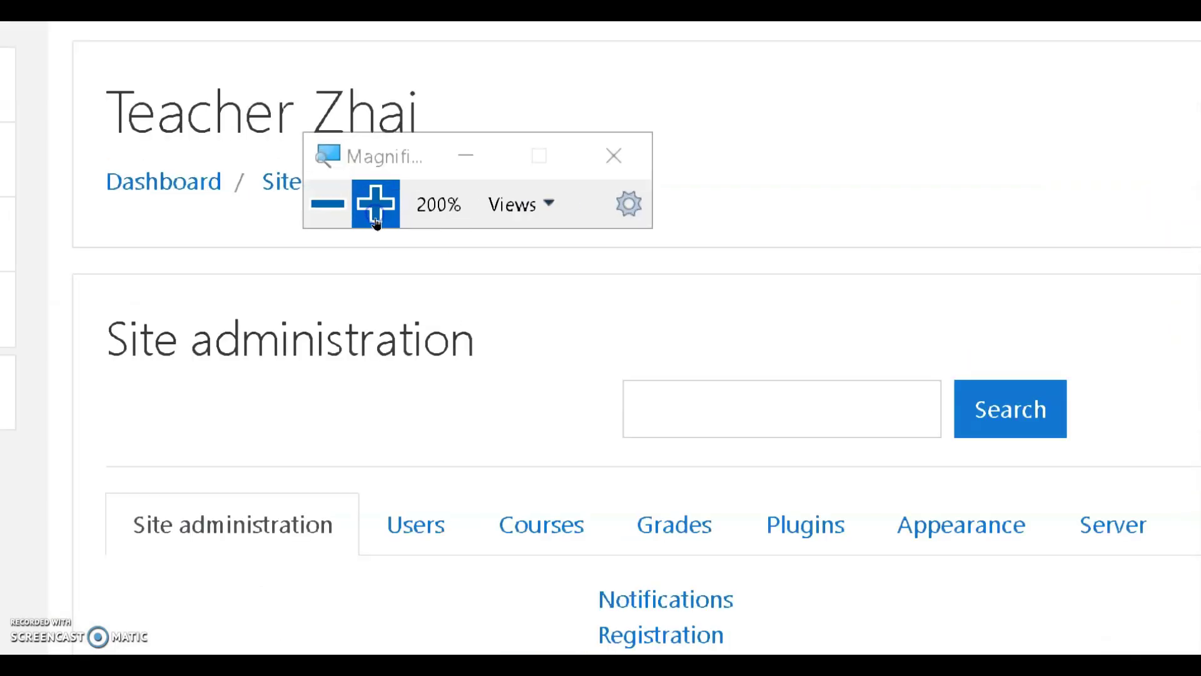
pyautogui.click(588, 370)
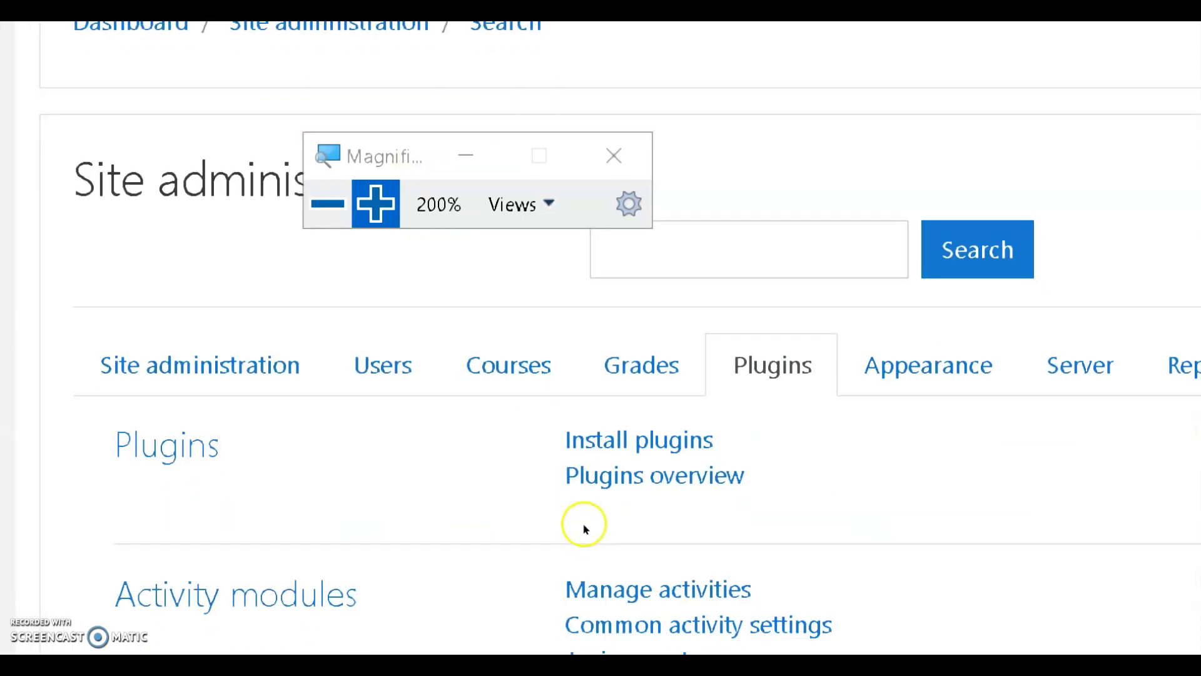
pyautogui.click(527, 403)
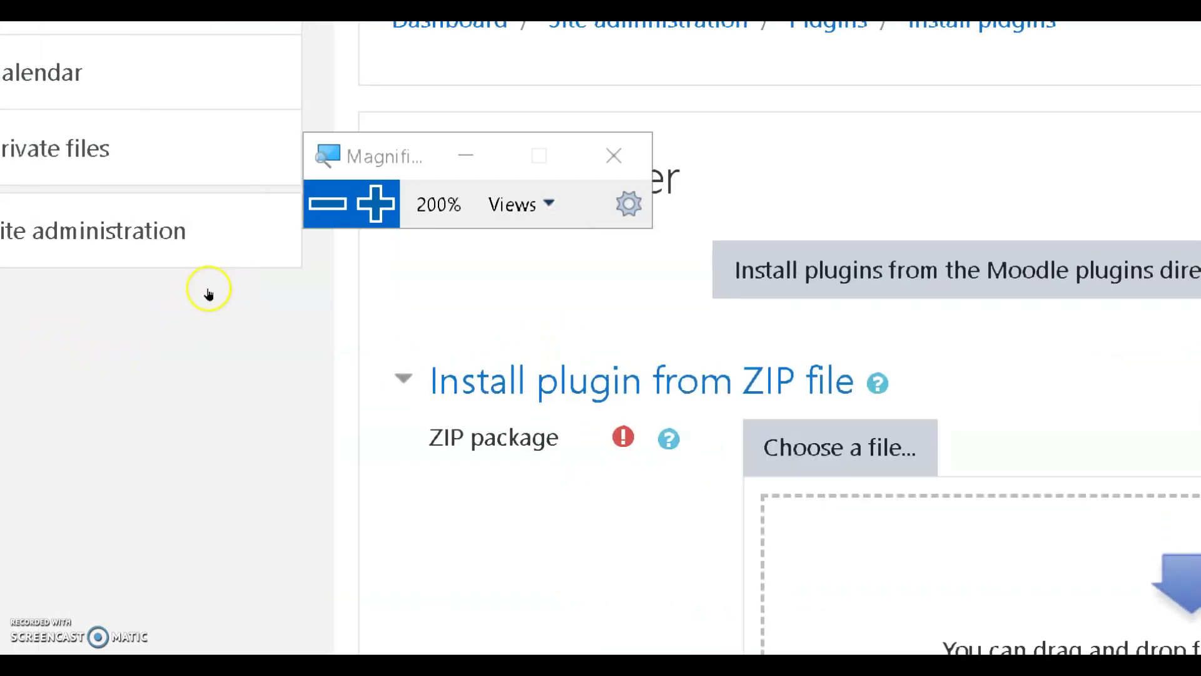
# Step: Restore normal screen size and move the magnifier aside on the Install plugins page
pyautogui.press('super+minus')
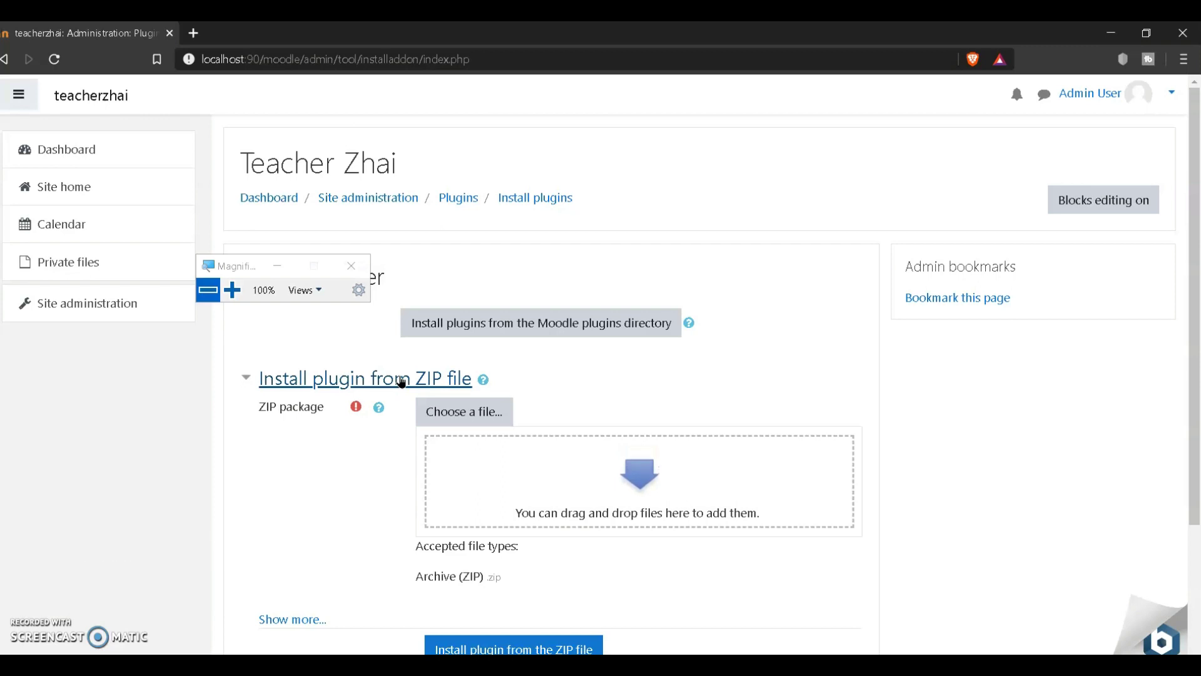
pyautogui.moveTo(243, 263); pyautogui.dragTo(964, 376)
# Step: Open the file picker's 'Upload a file' form and browse the computer for the plugin ZIP
pyautogui.click(479, 412)
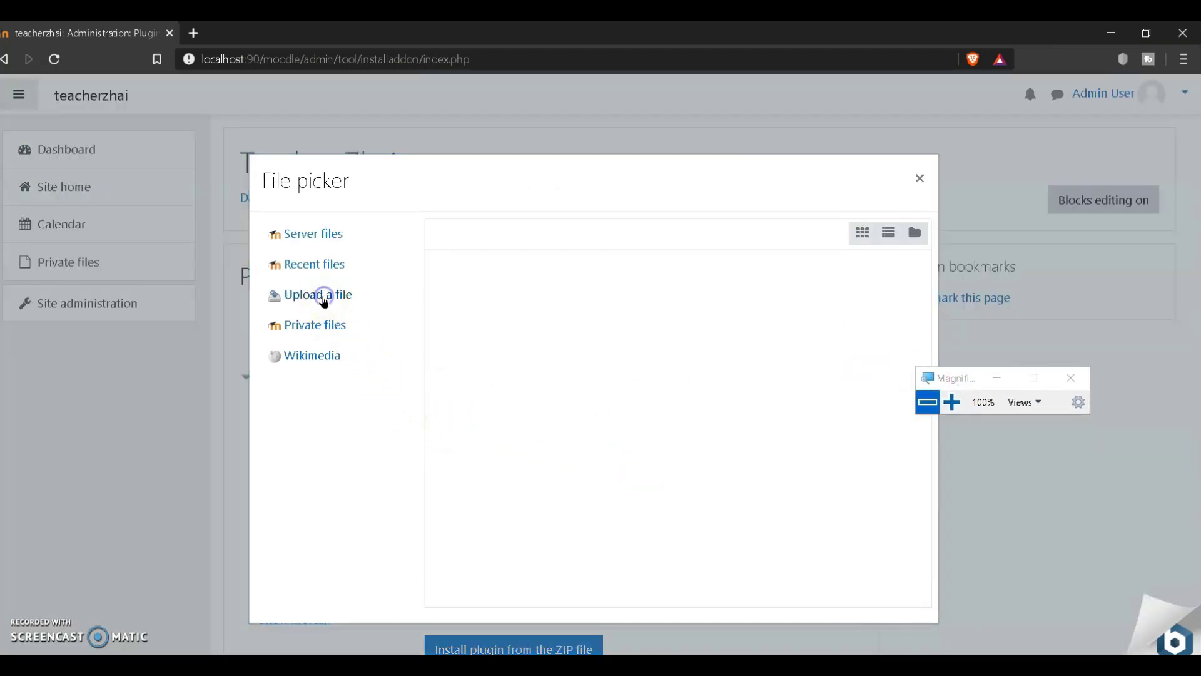
pyautogui.click(322, 299)
pyautogui.click(918, 178)
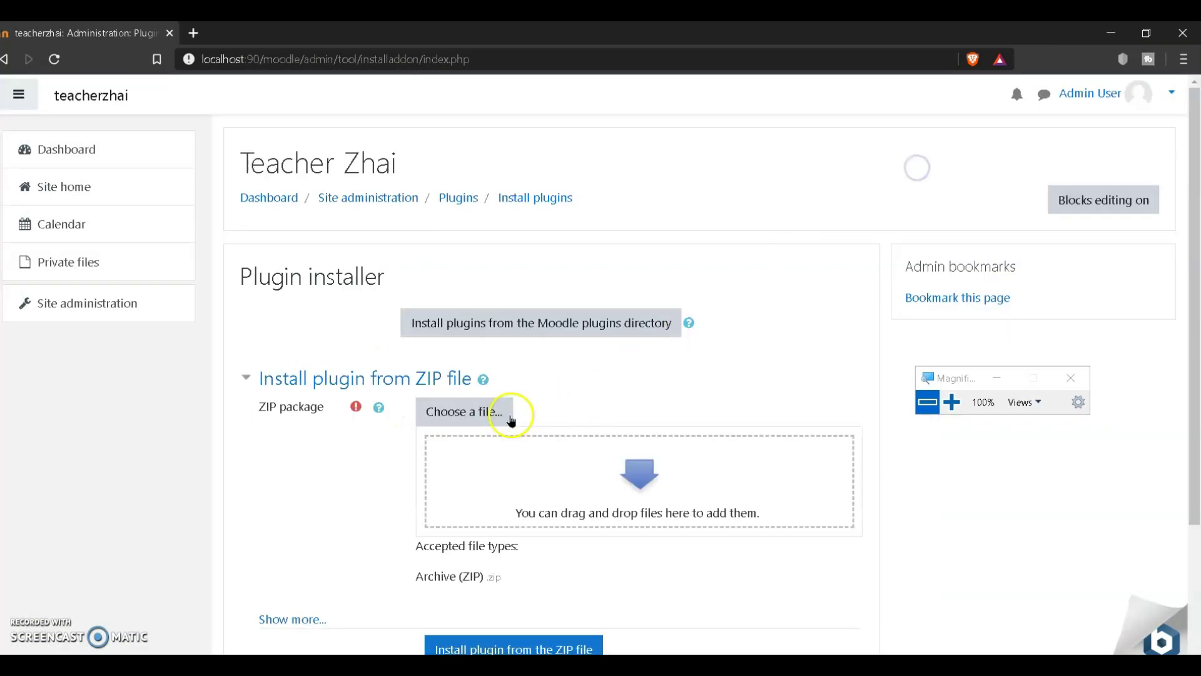
pyautogui.click(951, 402)
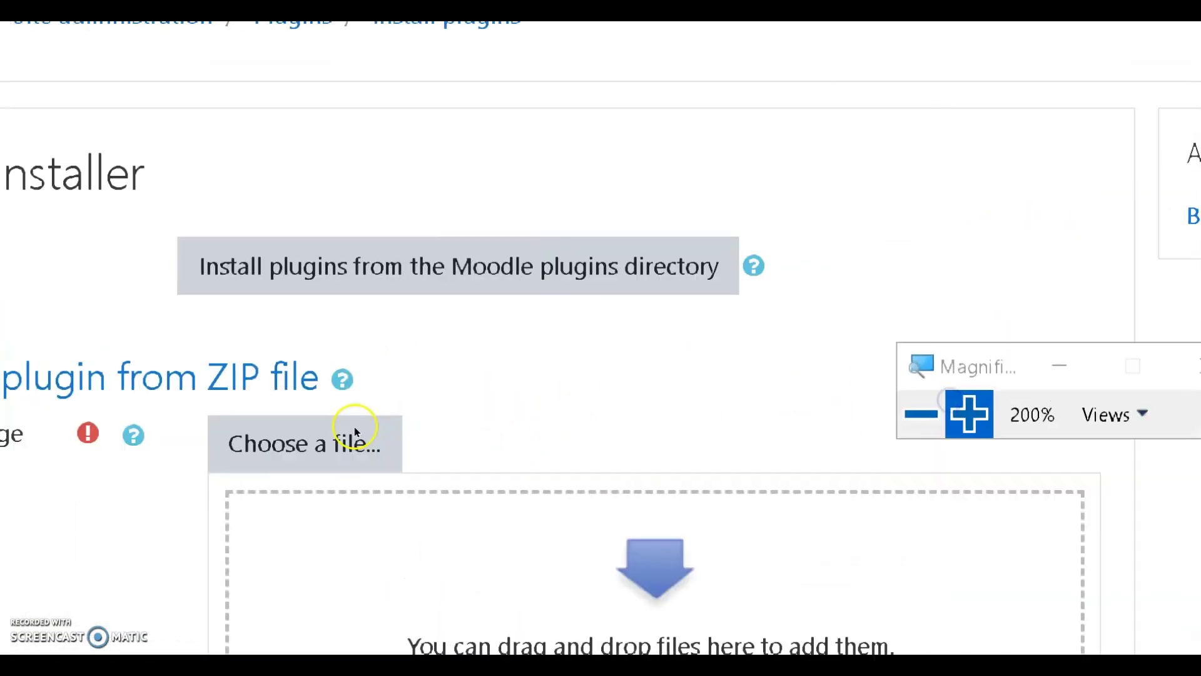
pyautogui.click(444, 409)
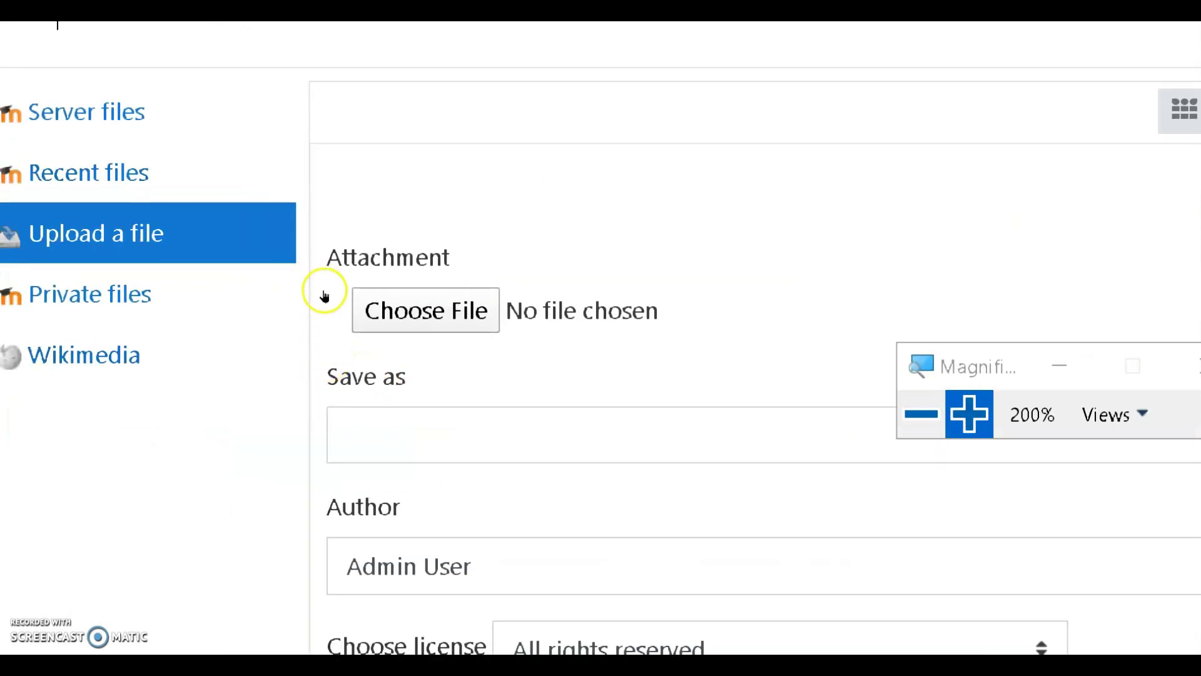
pyautogui.click(497, 332)
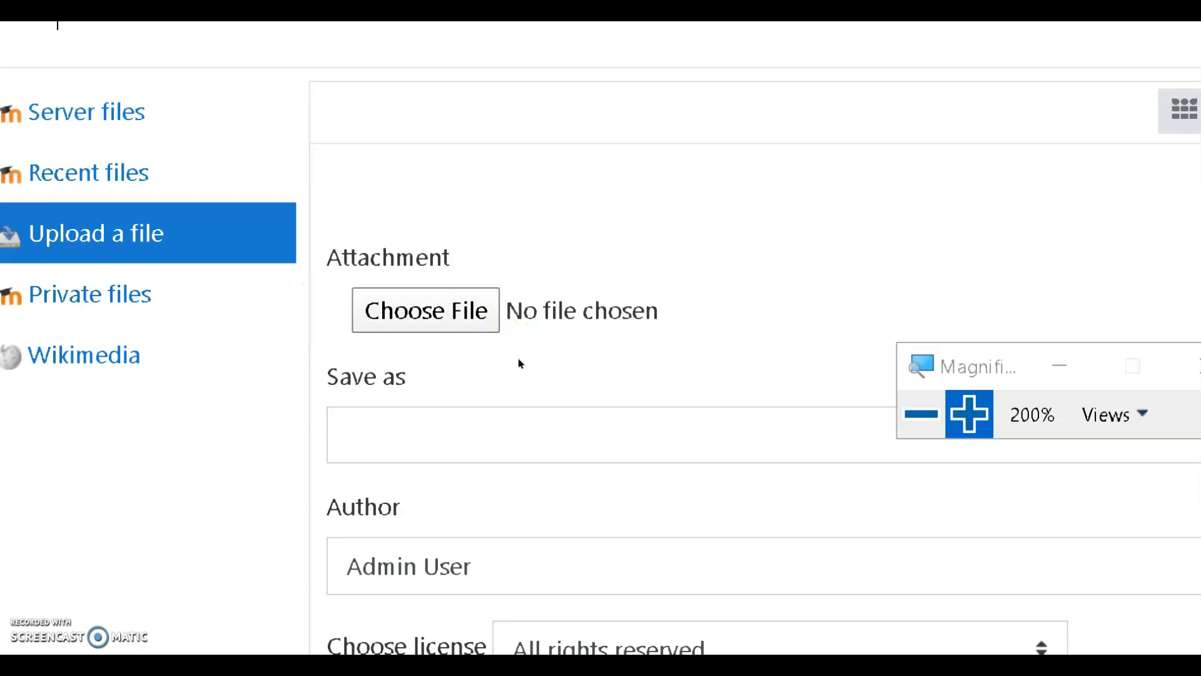
pyautogui.click(537, 358)
pyautogui.click(510, 336)
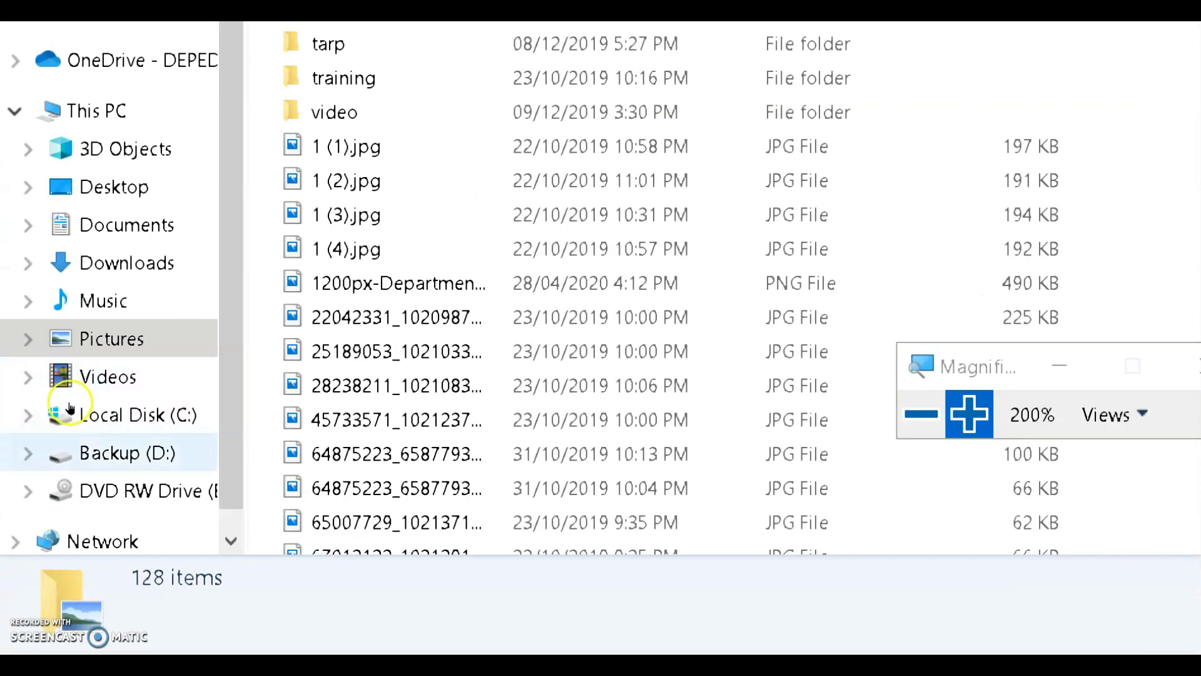
# Step: Select MOOVE.zip inside the OER folder on the Backup (D:) drive
pyautogui.click(63, 452)
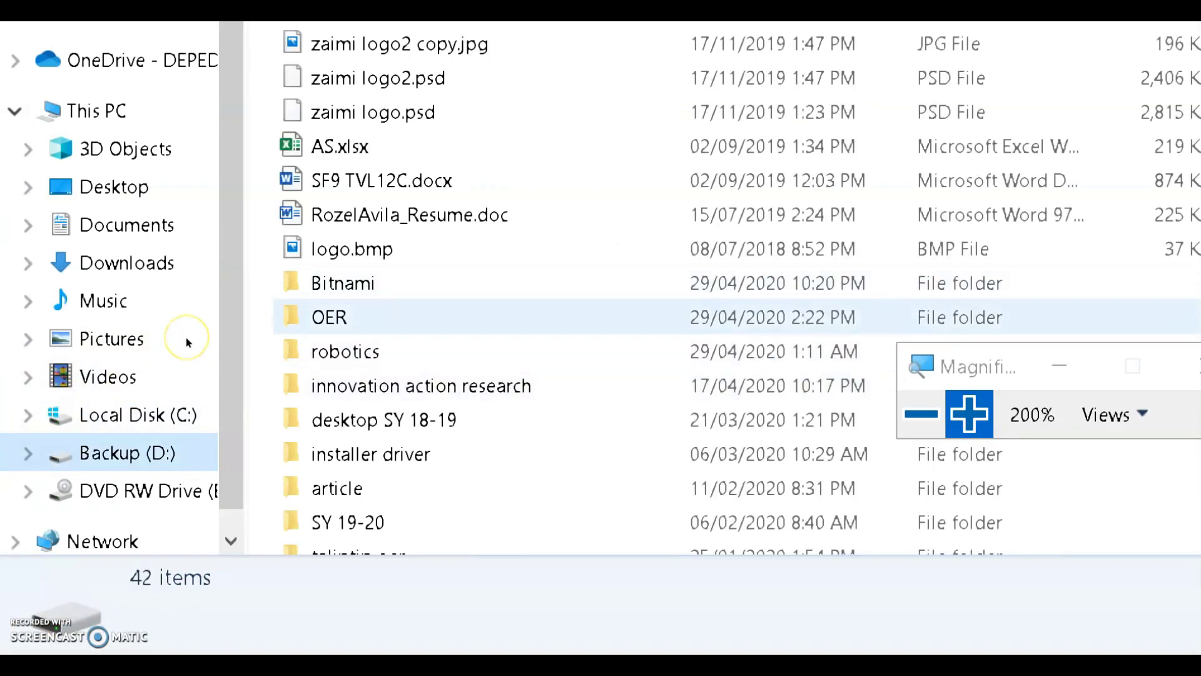
pyautogui.doubleClick(181, 342)
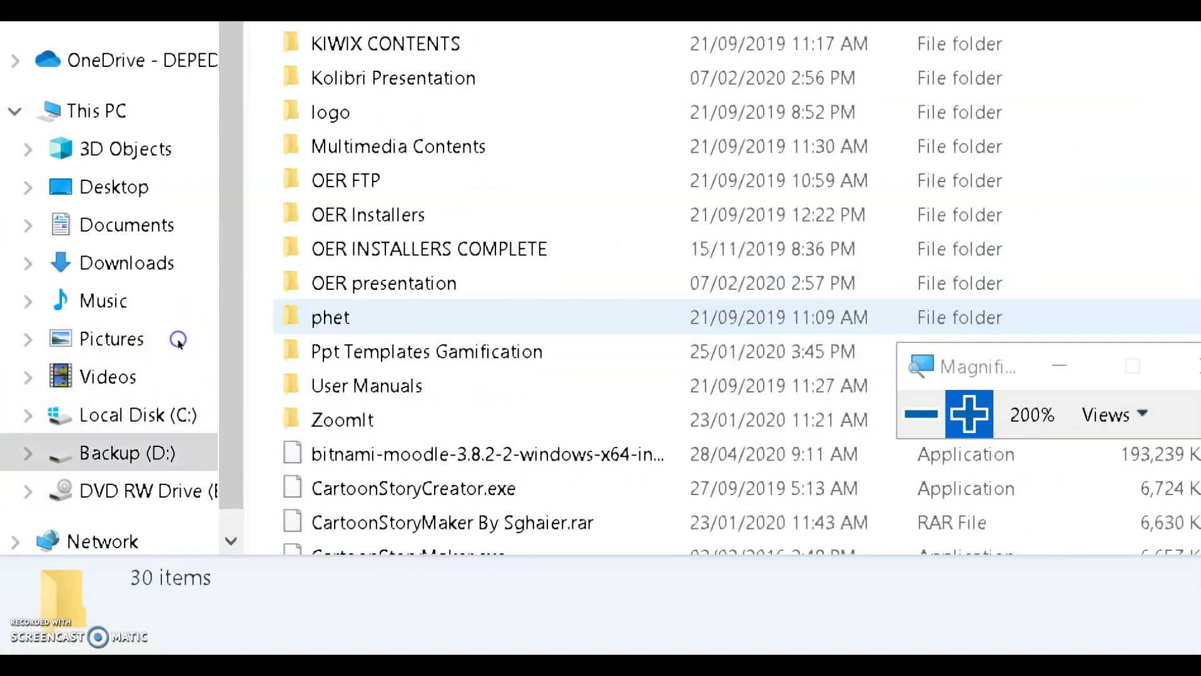
pyautogui.scroll(-3, 193, 417)
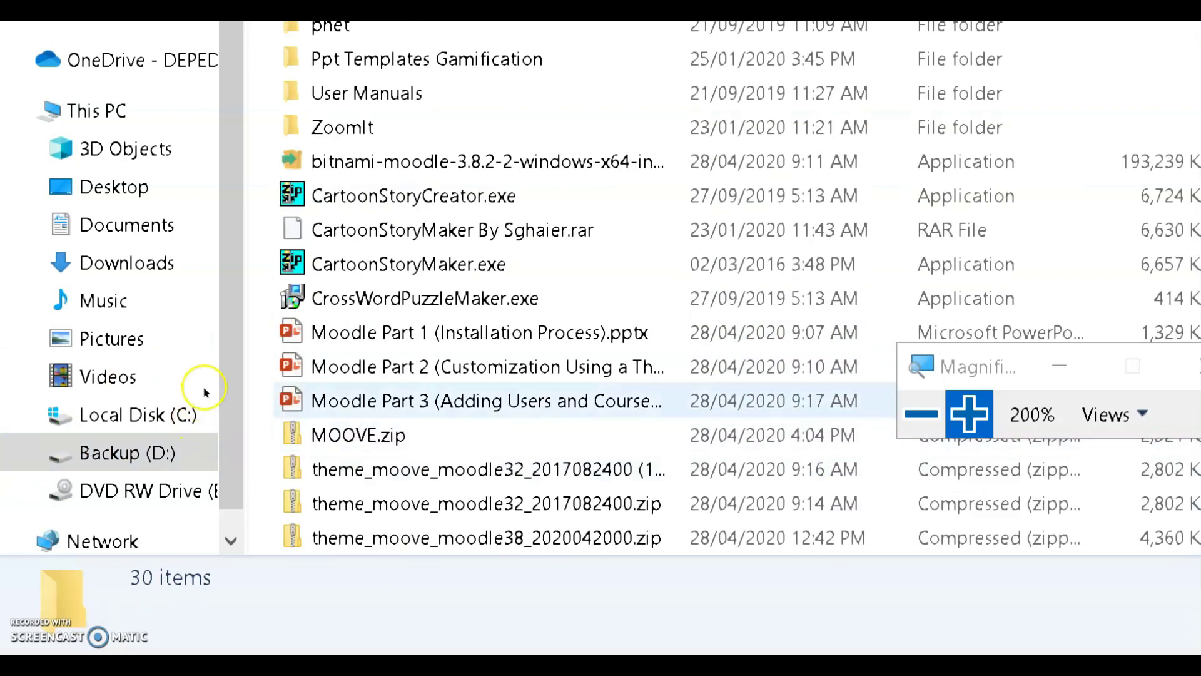
pyautogui.click(207, 398)
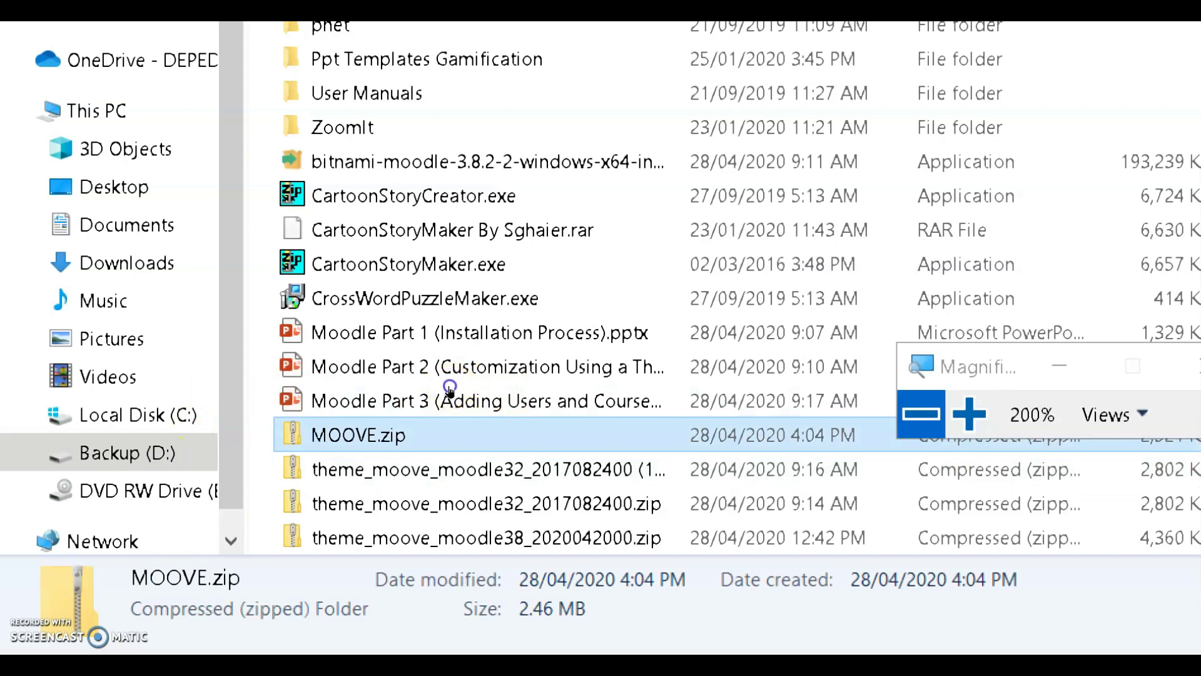
pyautogui.press('super+minus')
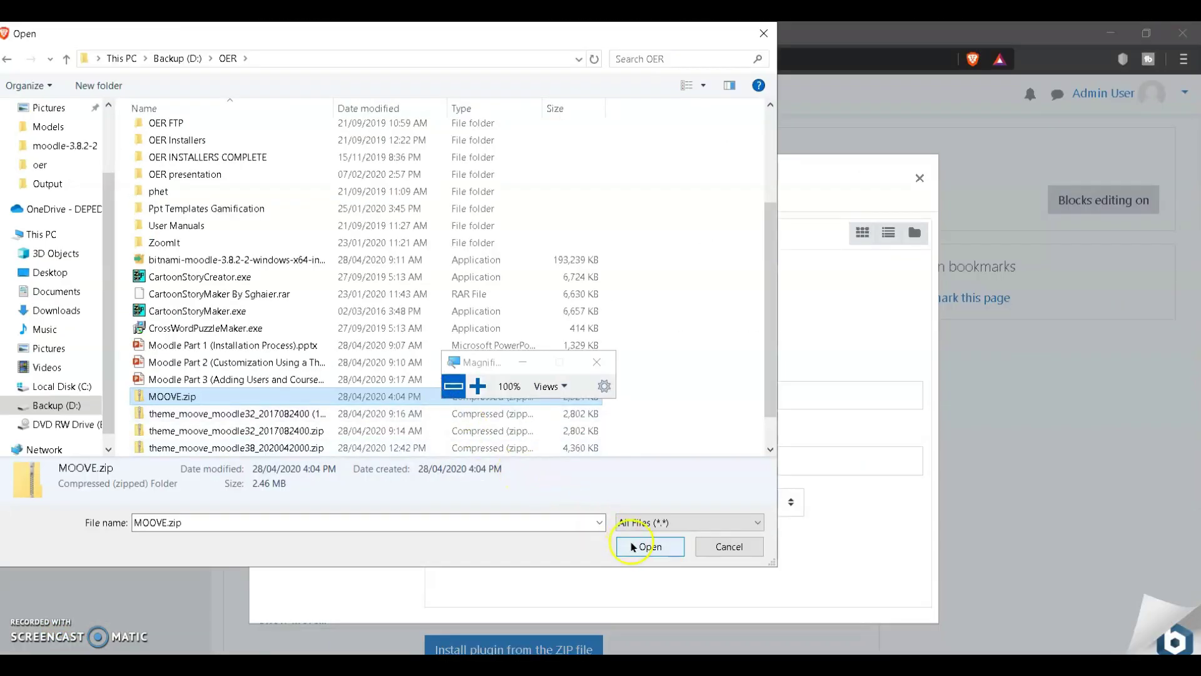
# Step: Upload MOOVE.zip as the ZIP package and start installing the plugin from it
pyautogui.click(633, 546)
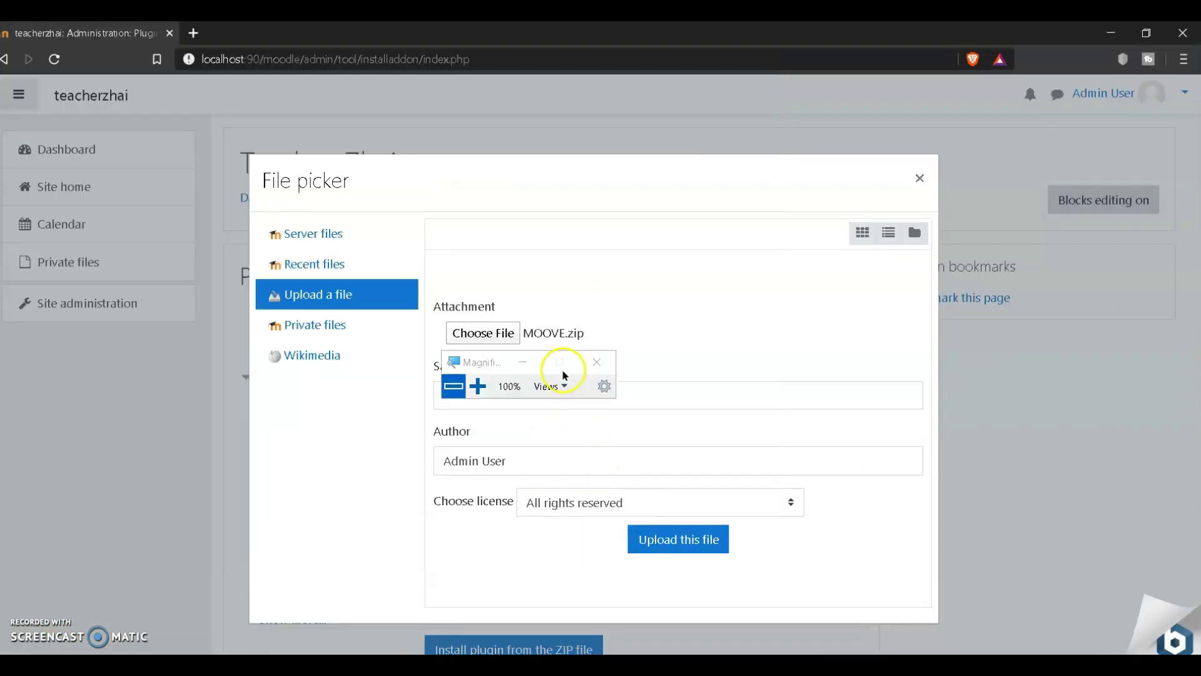
pyautogui.moveTo(488, 361); pyautogui.dragTo(867, 344)
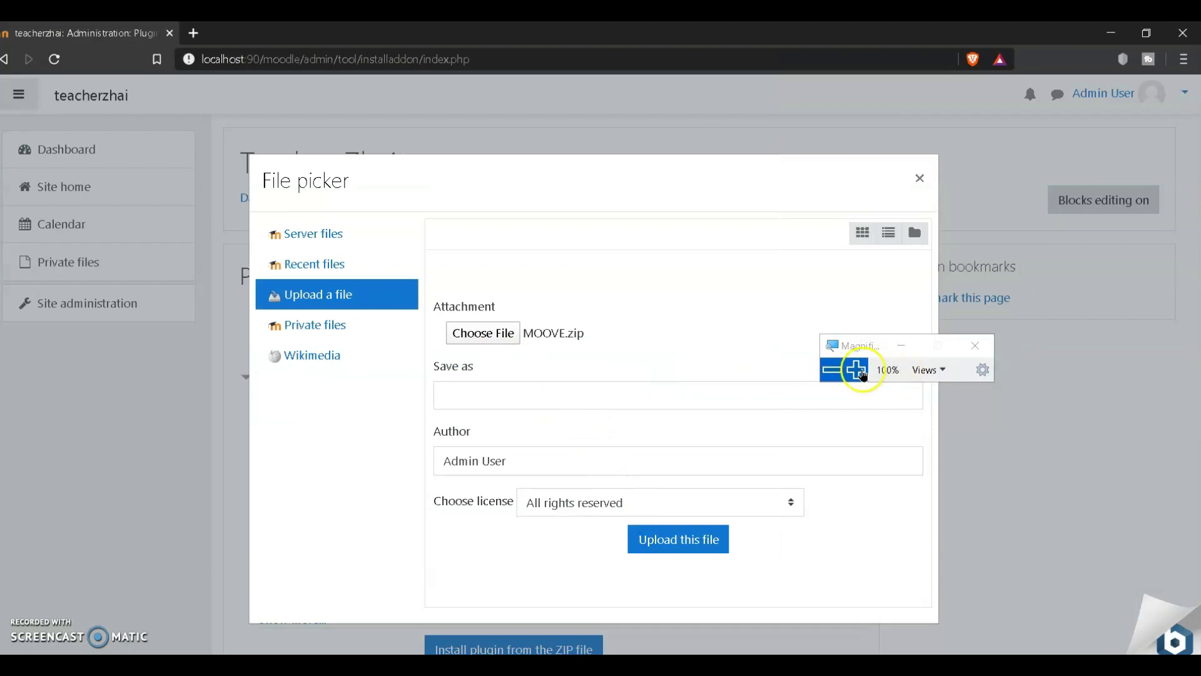
pyautogui.click(856, 369)
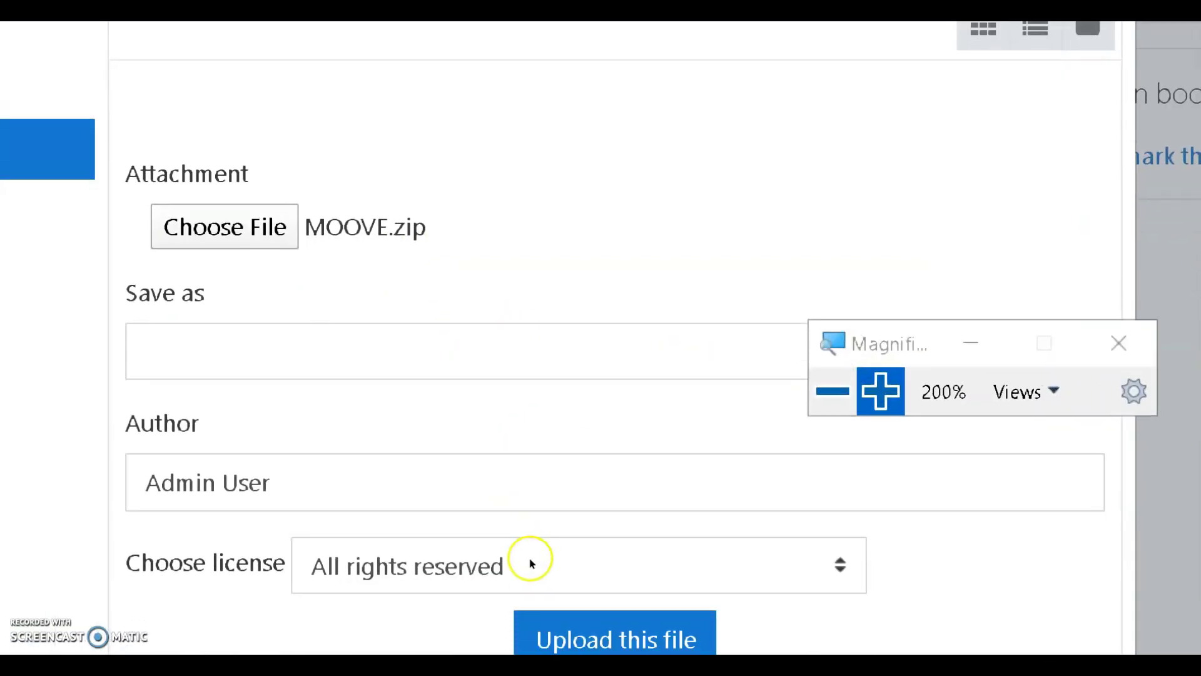
pyautogui.click(510, 626)
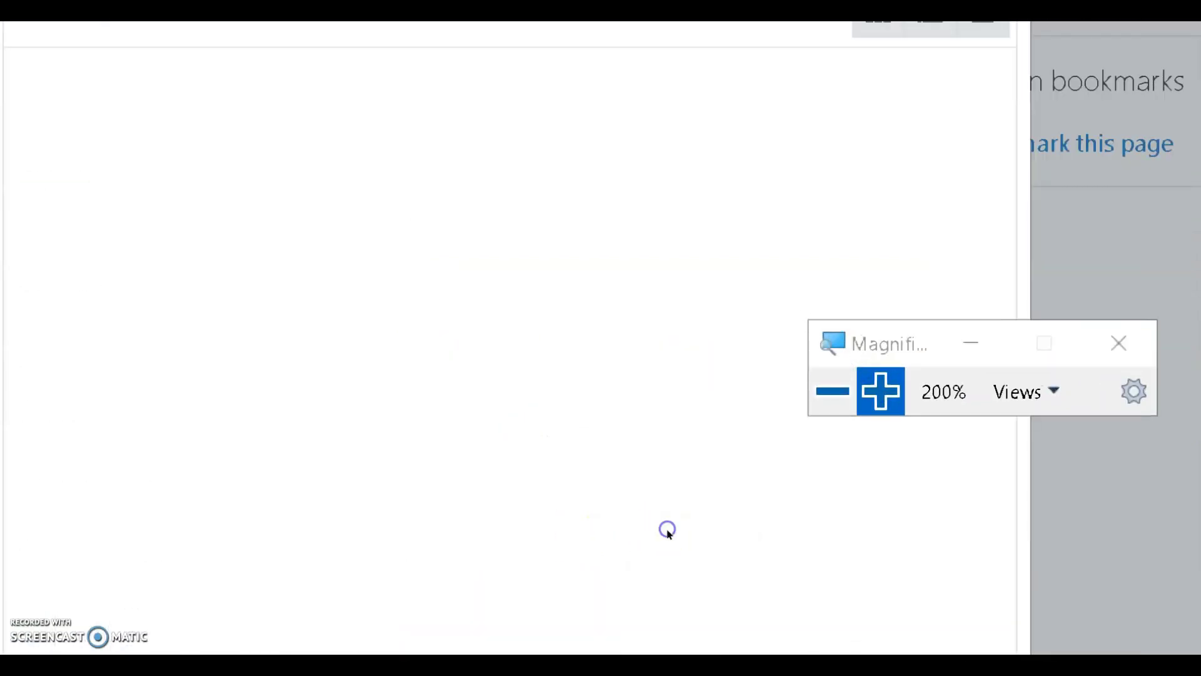
pyautogui.click(833, 394)
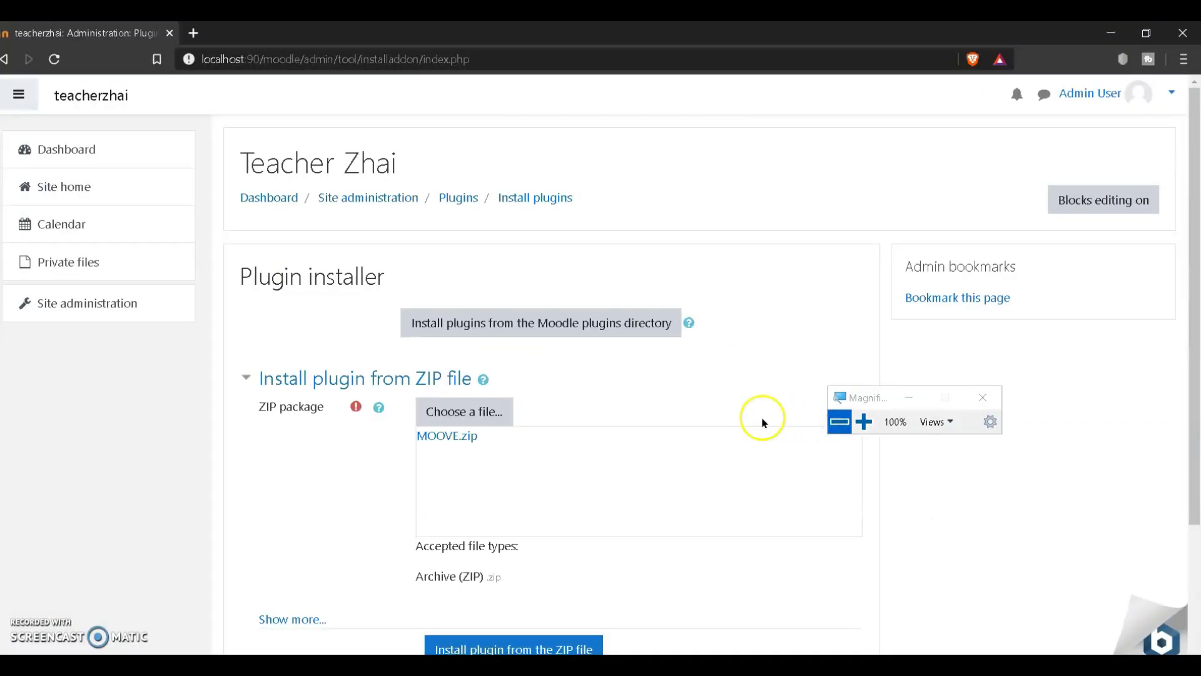
pyautogui.scroll(-1, 617, 595)
pyautogui.click(571, 572)
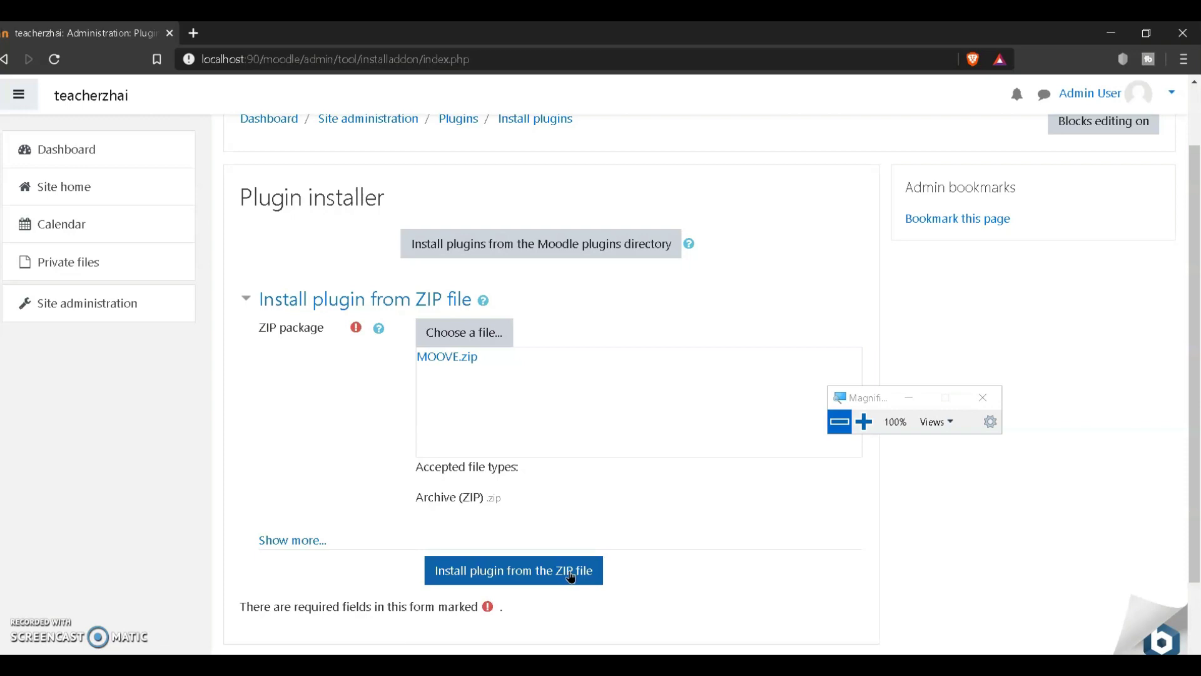
# Step: Continue past the successful theme_moove validation to the Plugins check page
pyautogui.click(865, 424)
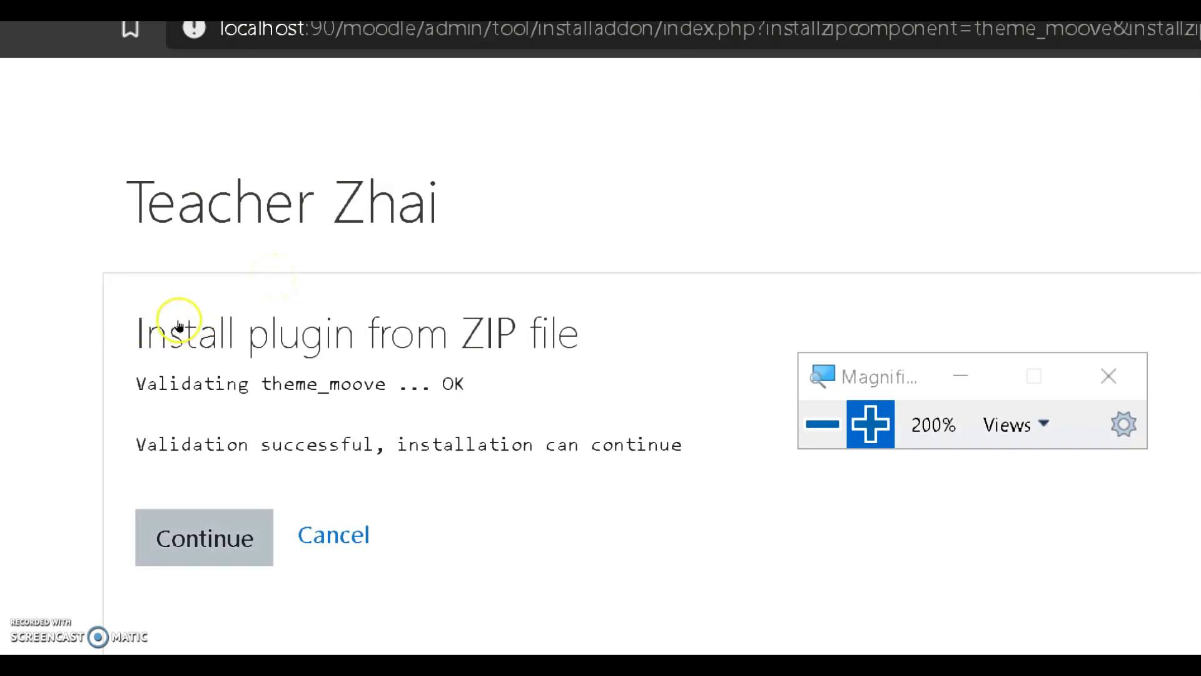
pyautogui.press('Tab')
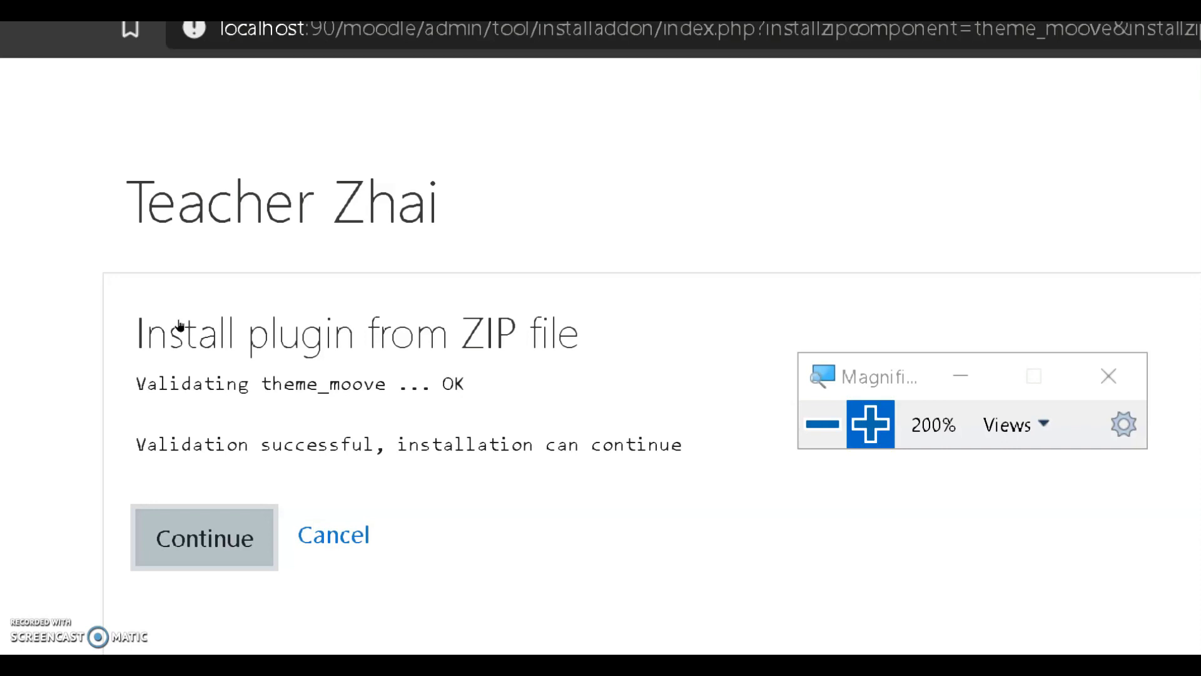
pyautogui.click(242, 134)
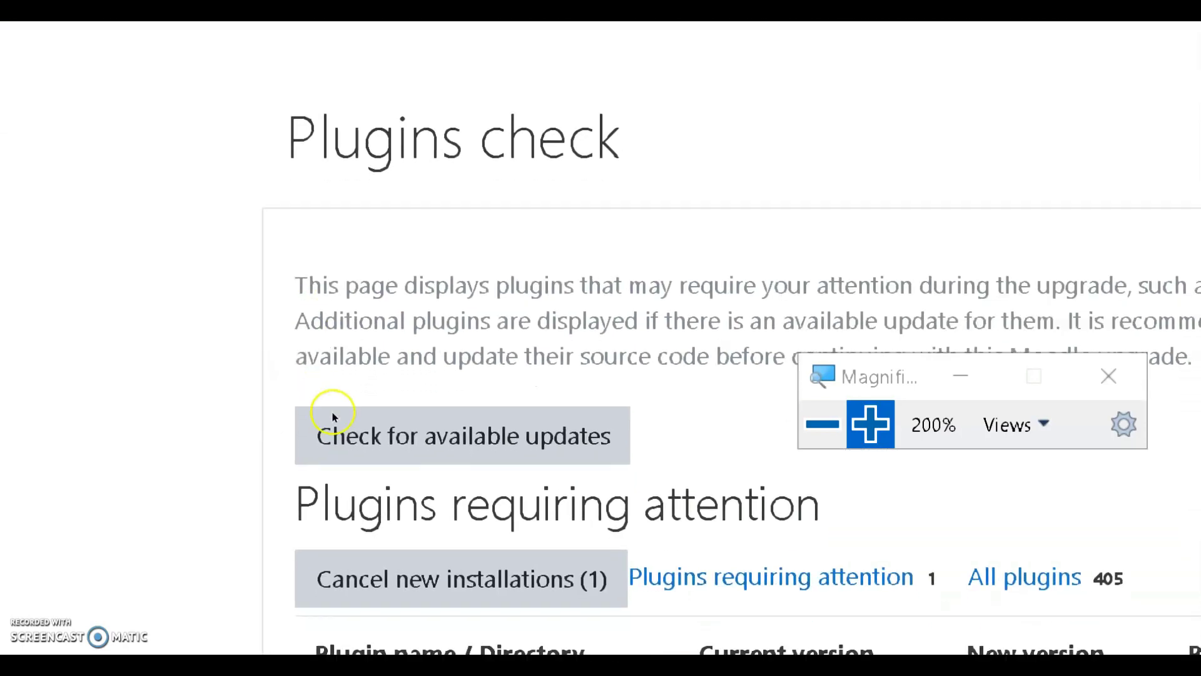
pyautogui.press('super+minus')
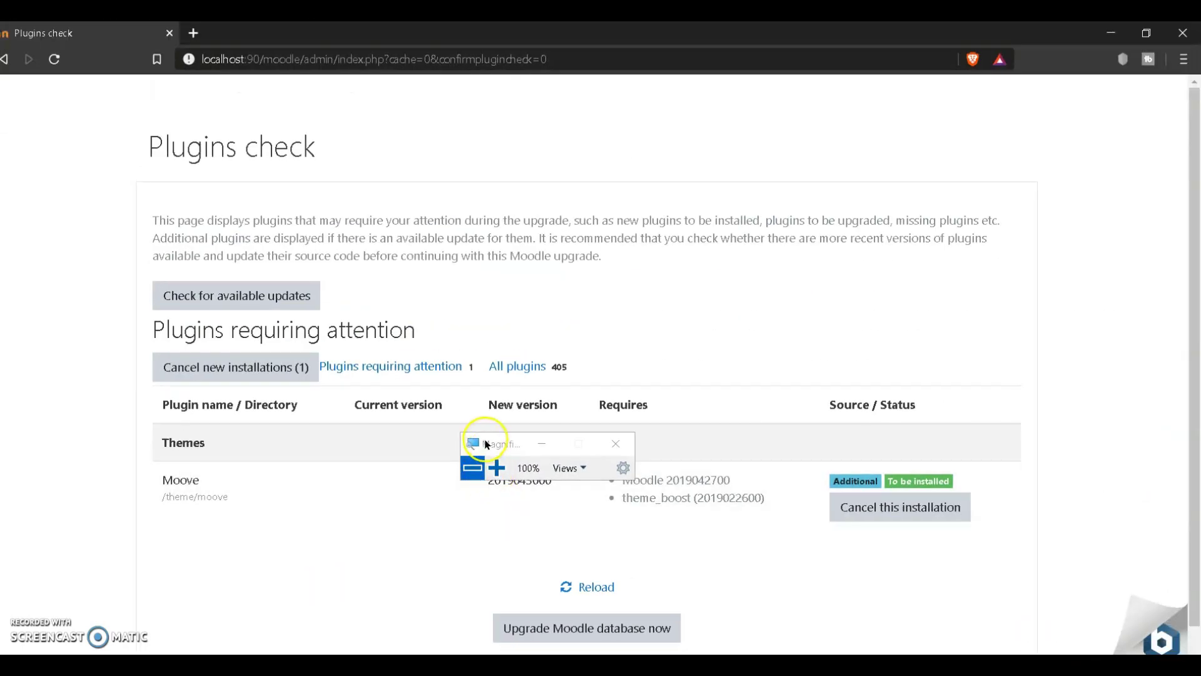
pyautogui.moveTo(487, 444); pyautogui.dragTo(610, 302)
pyautogui.scroll(-1, 650, 488)
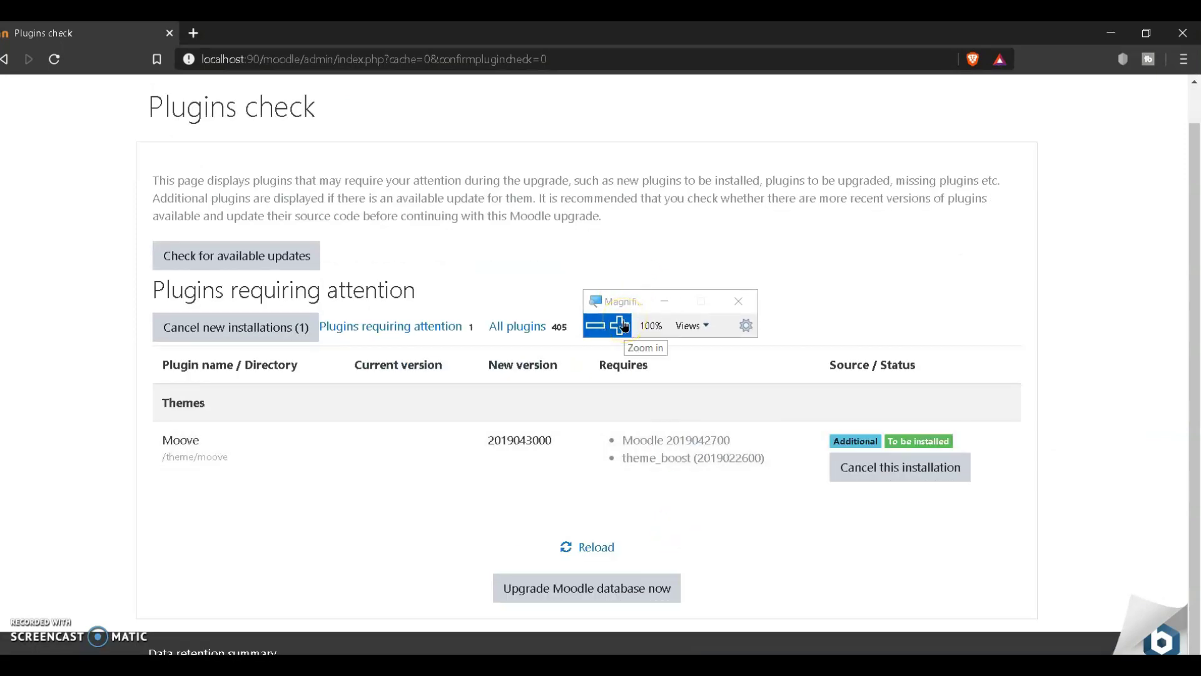
pyautogui.moveTo(638, 301); pyautogui.dragTo(826, 268)
pyautogui.click(804, 294)
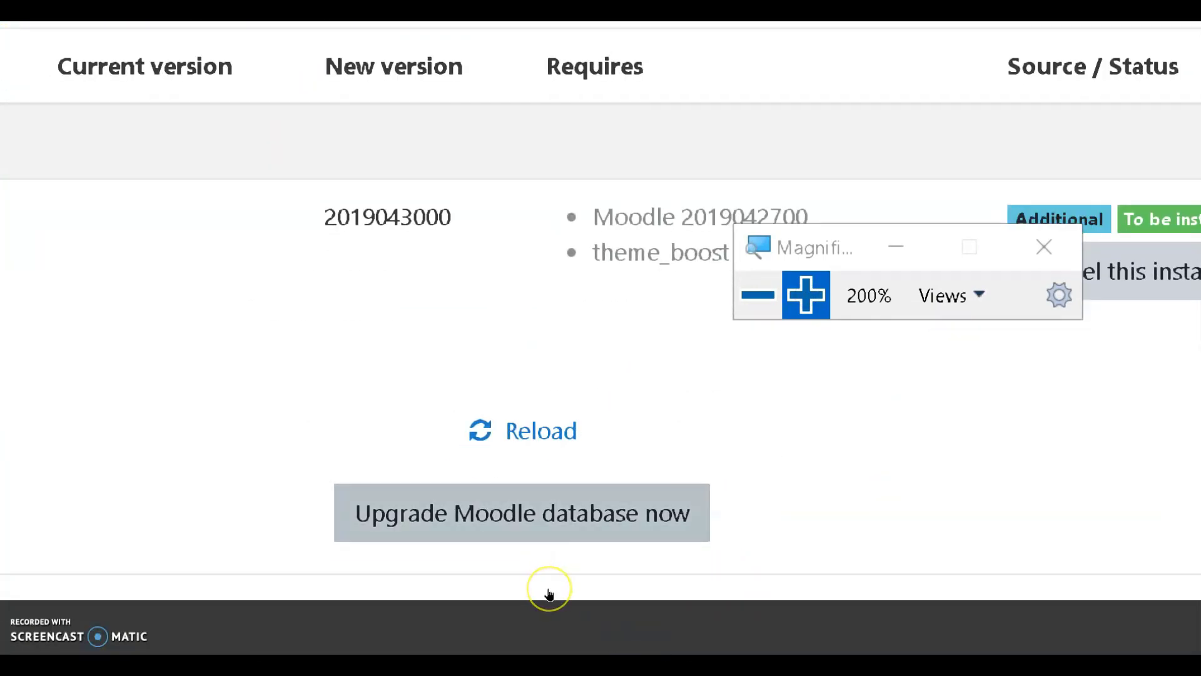
pyautogui.click(549, 593)
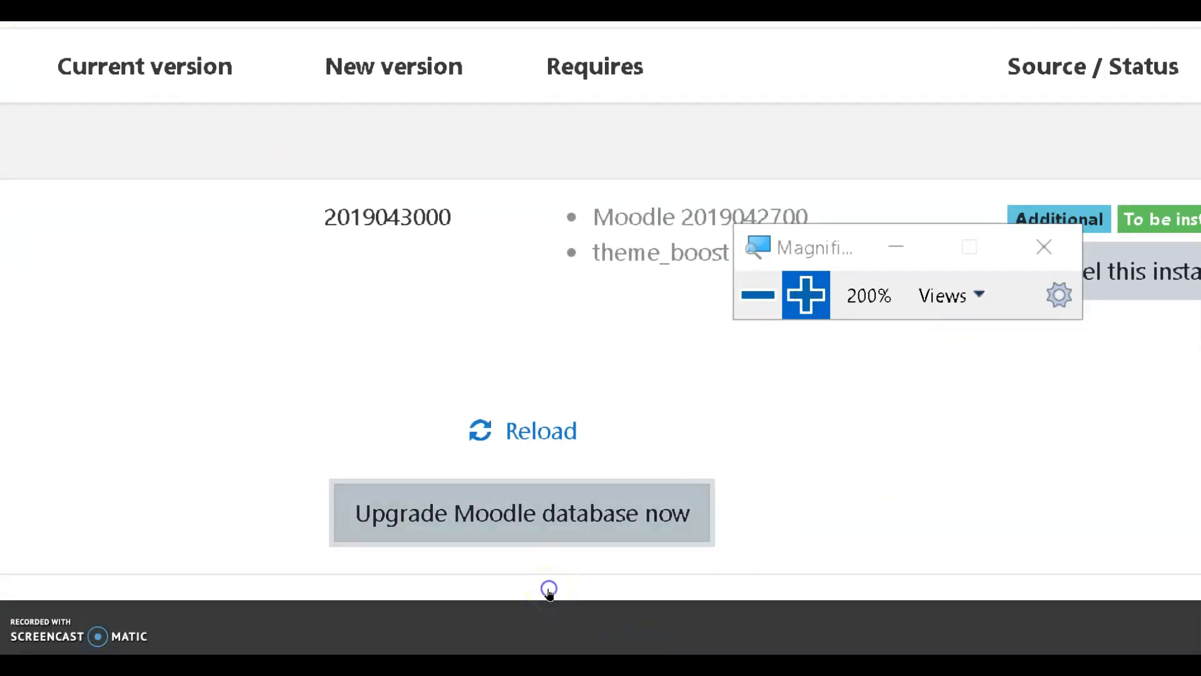
pyautogui.click(703, 482)
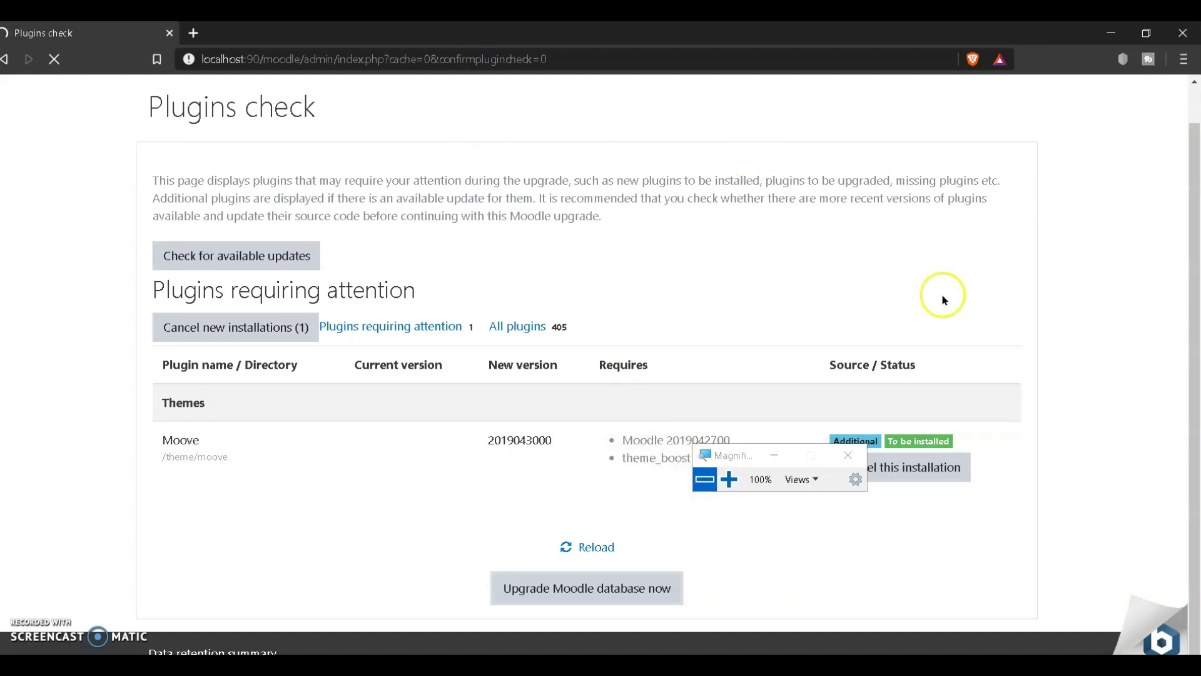
pyautogui.scroll(1, 963, 328)
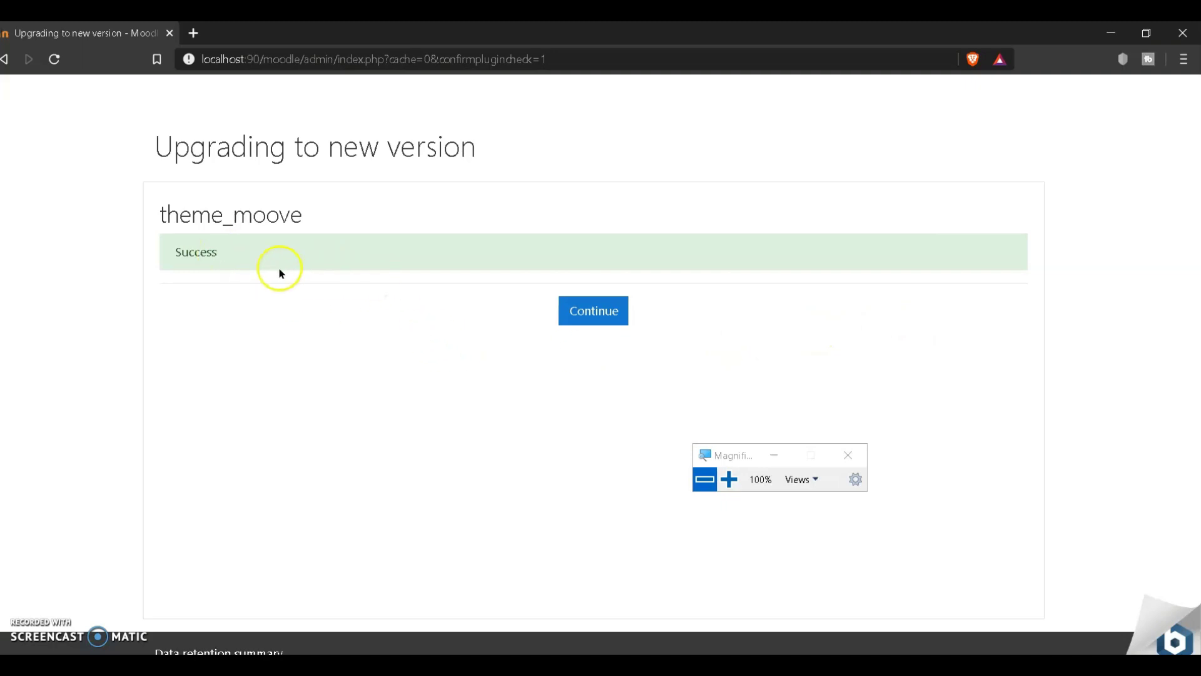
# Step: Continue past the successful theme_moove install to the New settings - Moove page
pyautogui.click(729, 480)
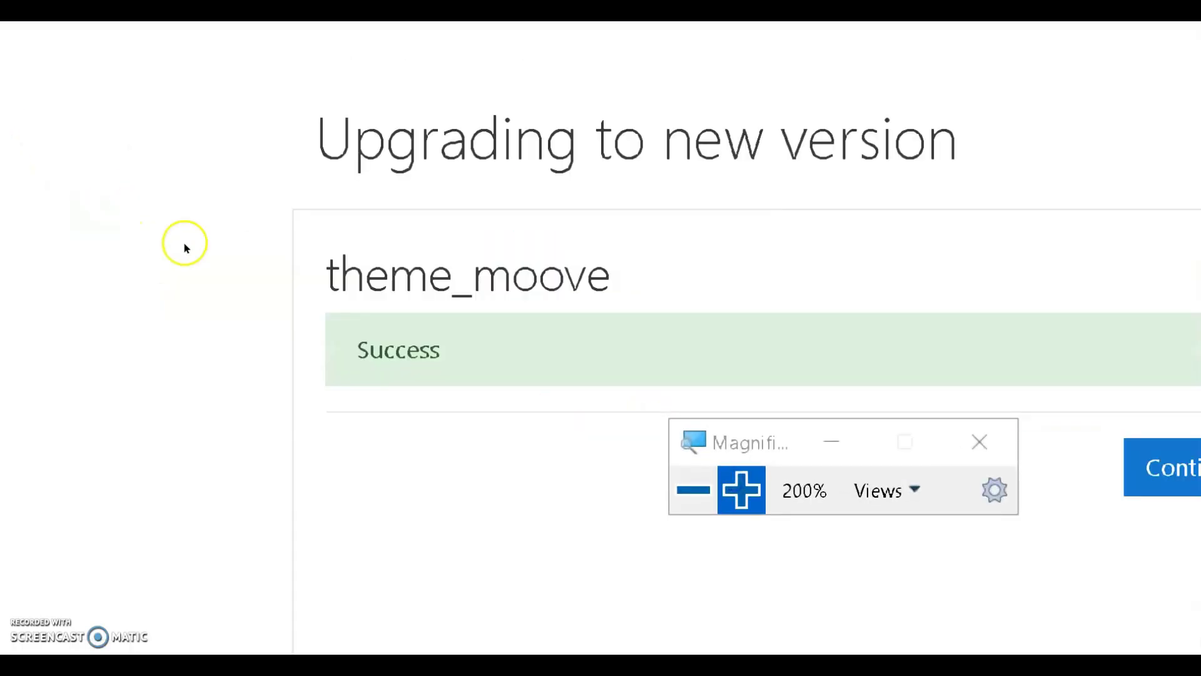
pyautogui.press('super+minus')
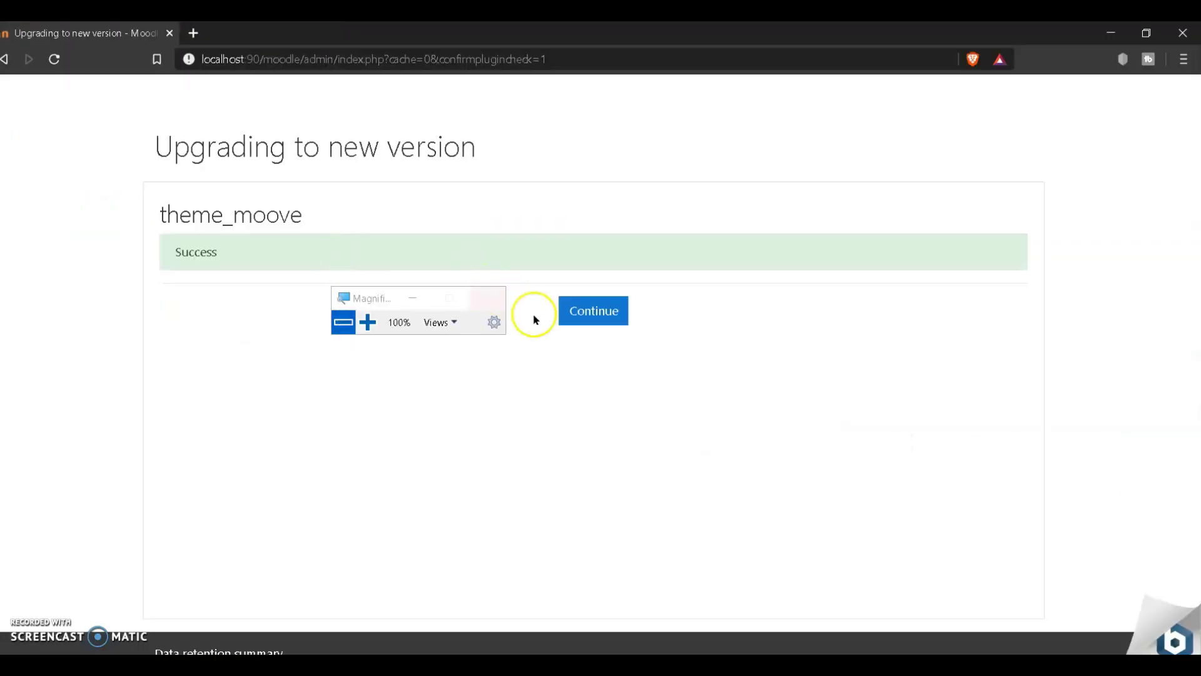
pyautogui.click(585, 324)
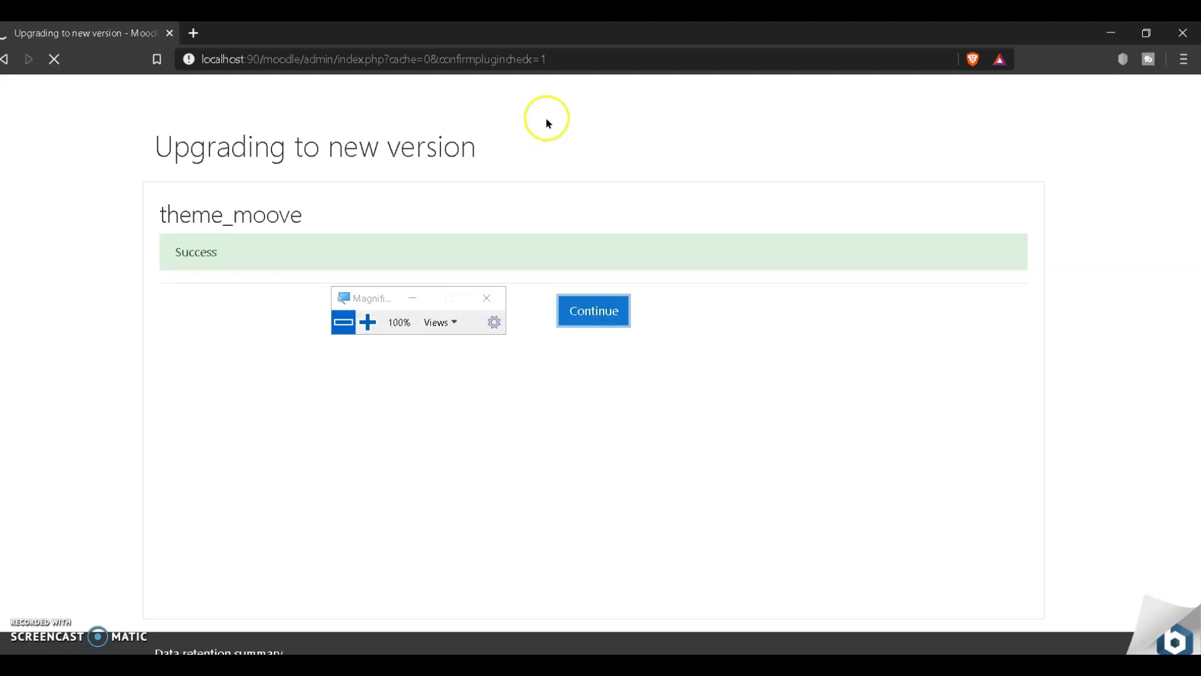
pyautogui.moveTo(375, 302); pyautogui.dragTo(785, 383)
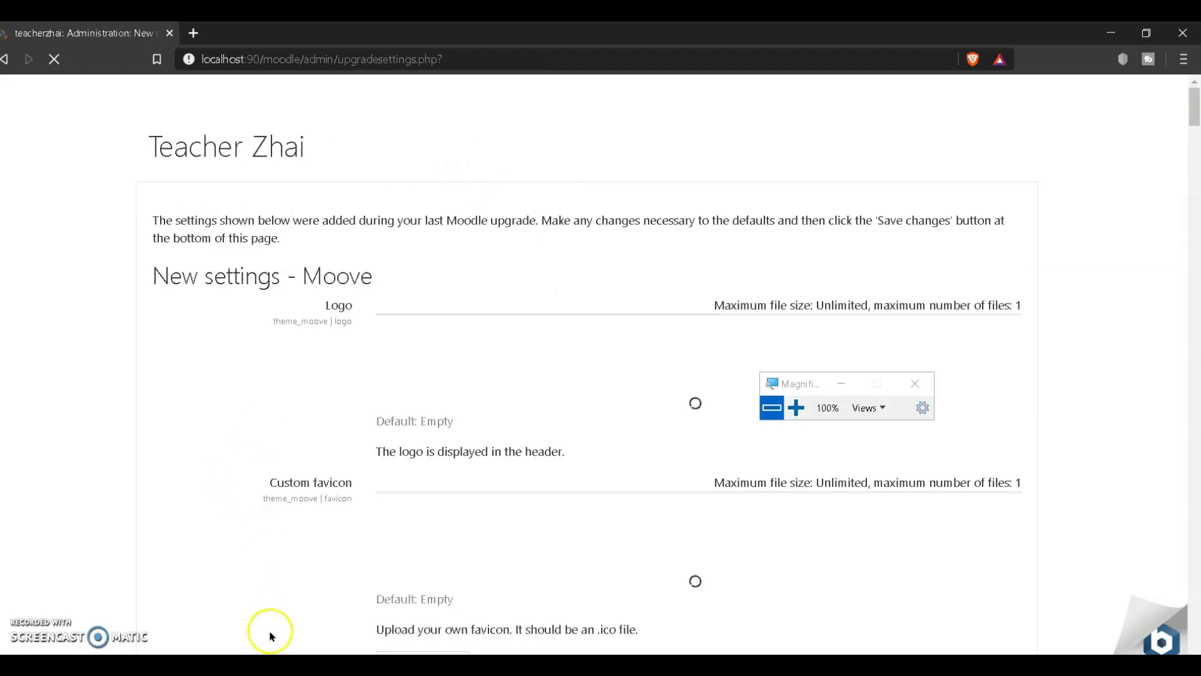
# Step: Open the file picker for the Moove Logo setting to add a logo file
pyautogui.moveTo(789, 382); pyautogui.dragTo(22, 337)
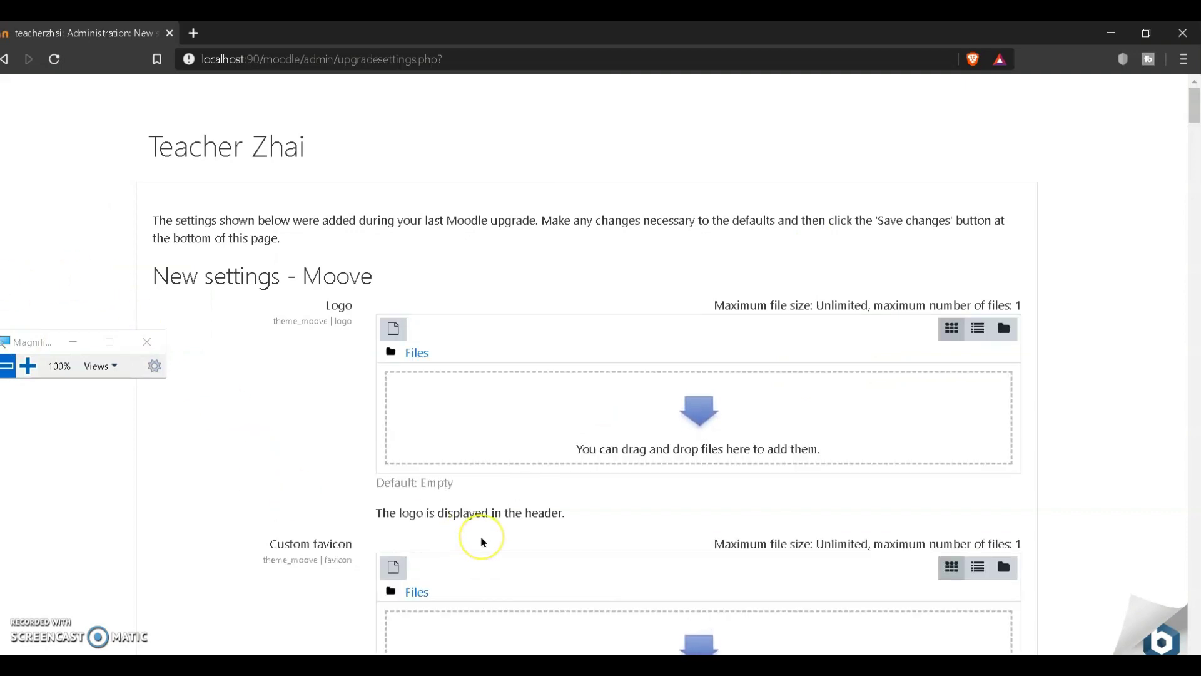
pyautogui.scroll(-3, 483, 542)
pyautogui.scroll(-3, 482, 541)
pyautogui.scroll(6, 482, 544)
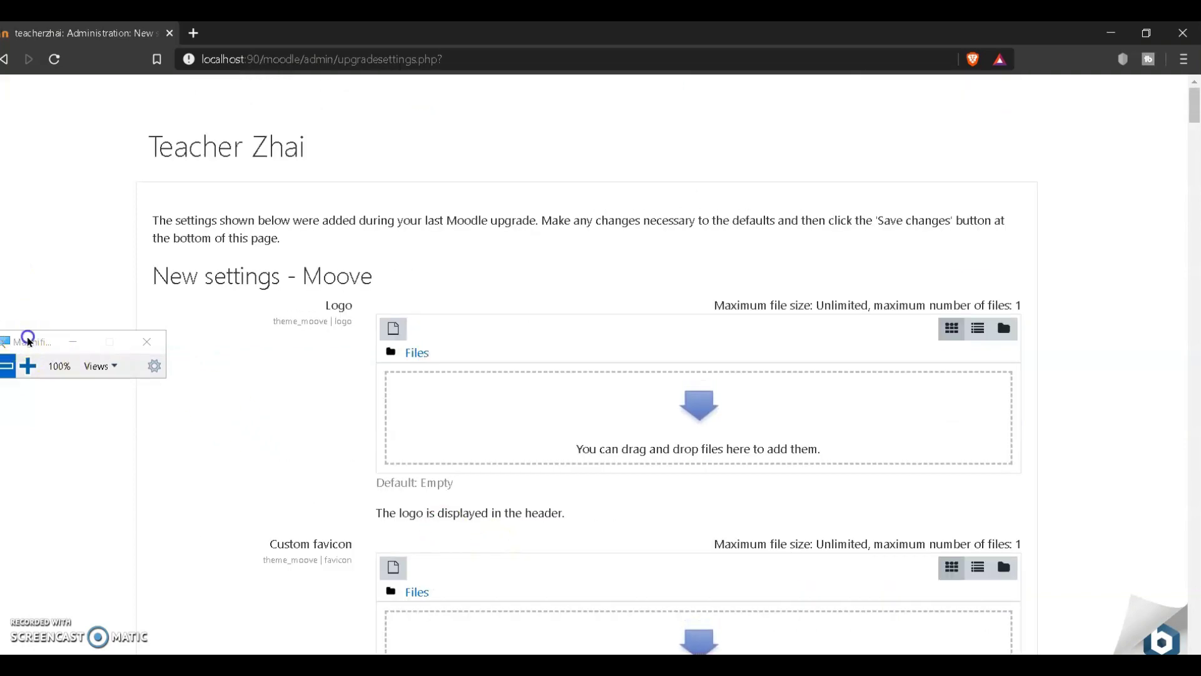
pyautogui.moveTo(33, 337); pyautogui.dragTo(81, 311)
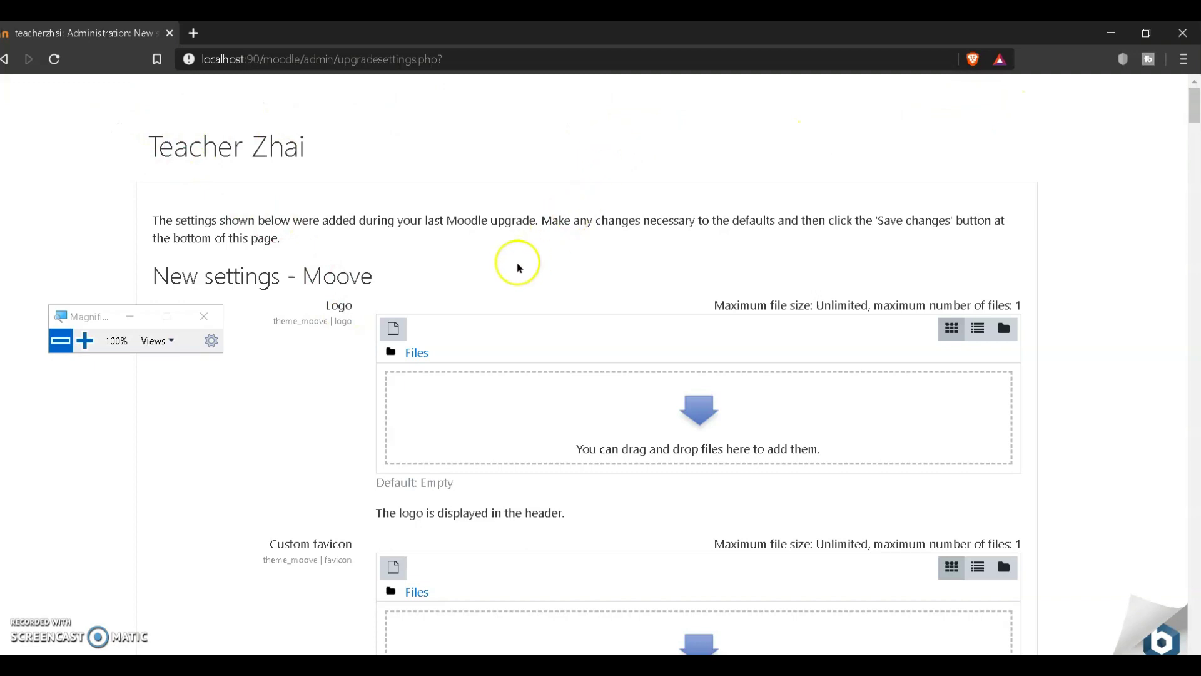
pyautogui.click(395, 332)
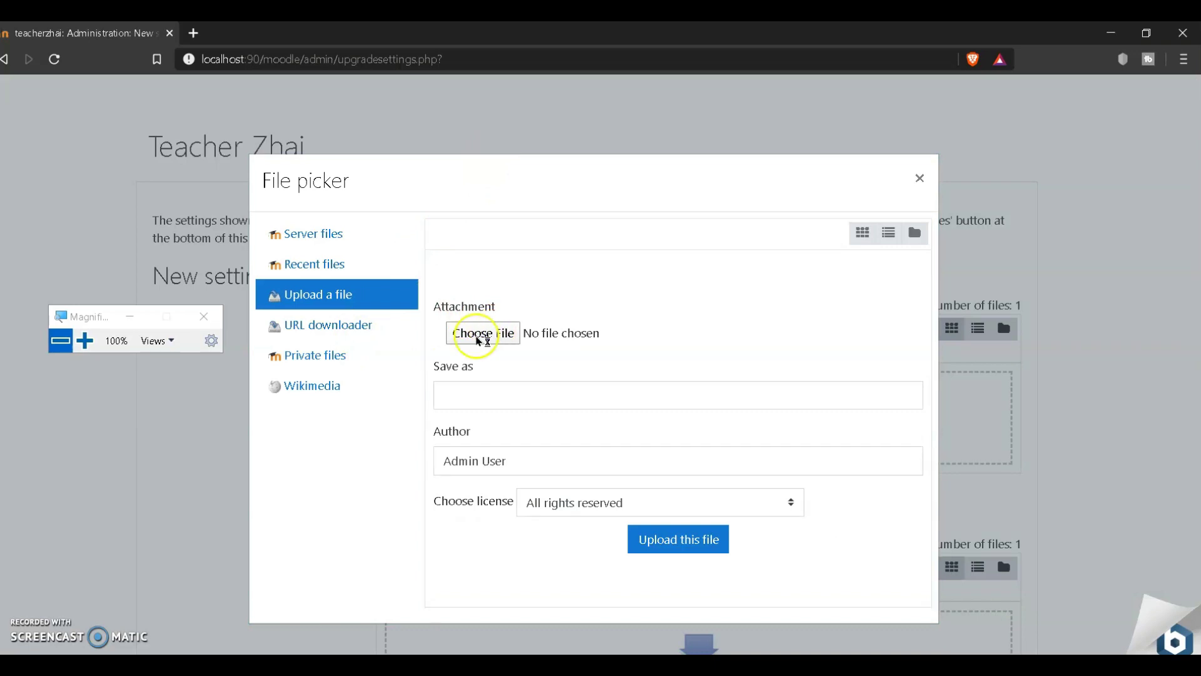
# Step: Start choosing a logo file and browse the Open dialog to the Pictures folder
pyautogui.click(479, 337)
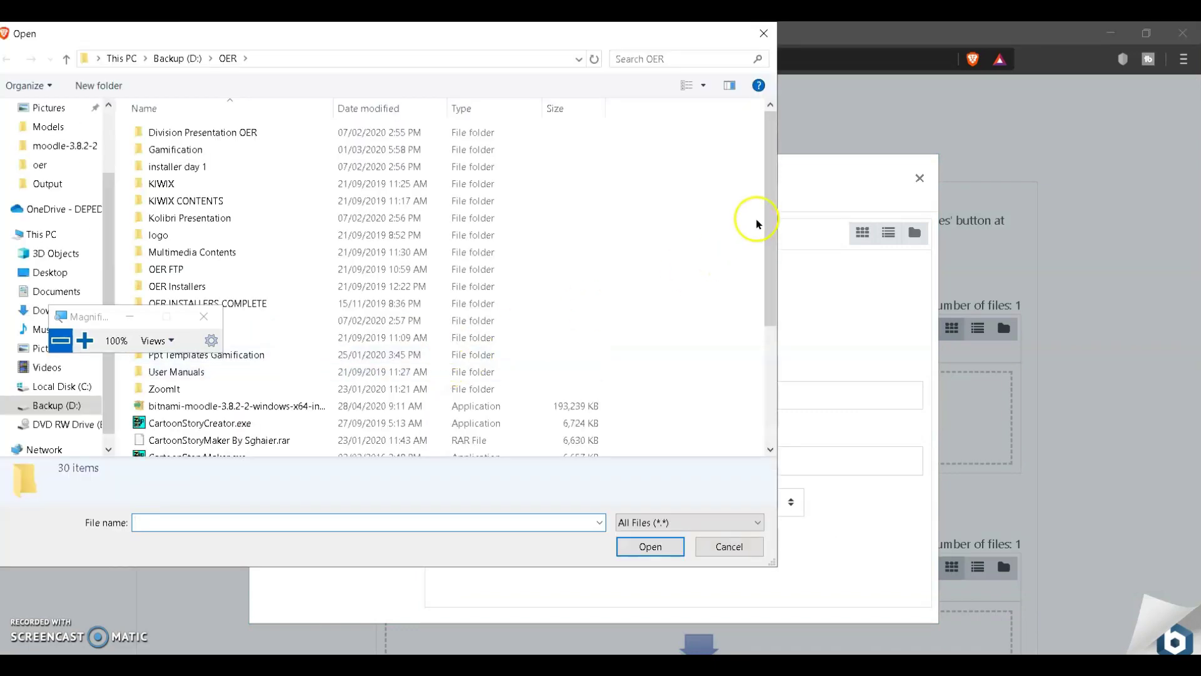
pyautogui.moveTo(770, 230); pyautogui.dragTo(771, 349)
pyautogui.moveTo(116, 321); pyautogui.dragTo(917, 250)
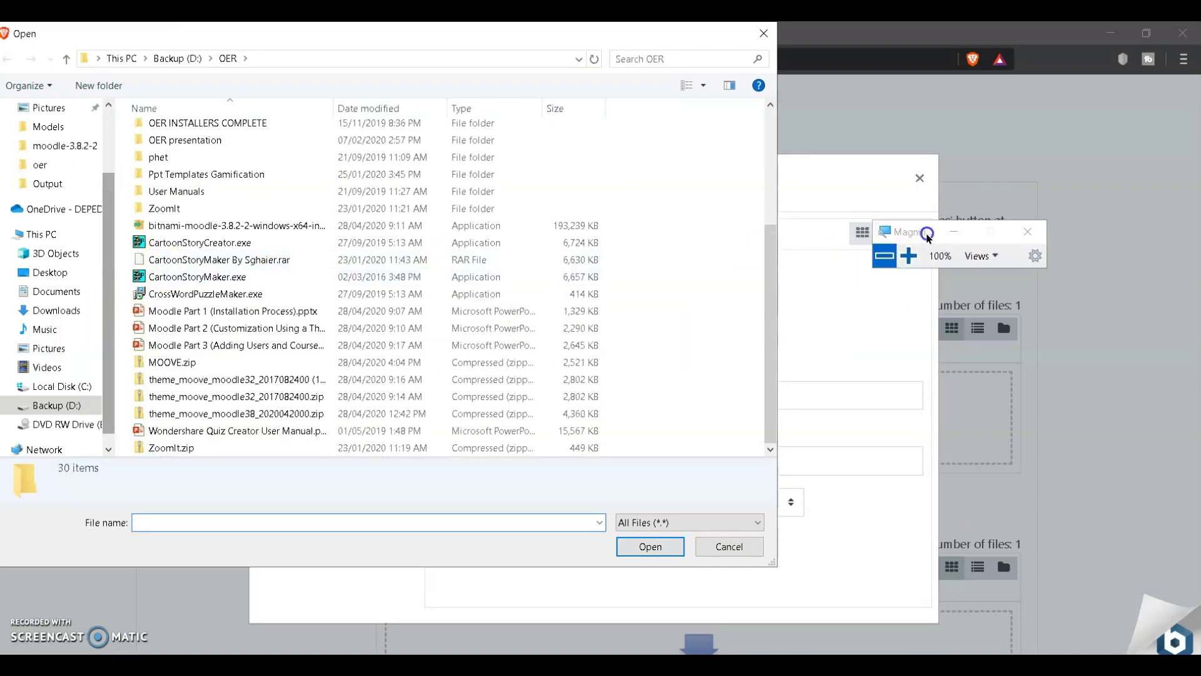
pyautogui.click(55, 350)
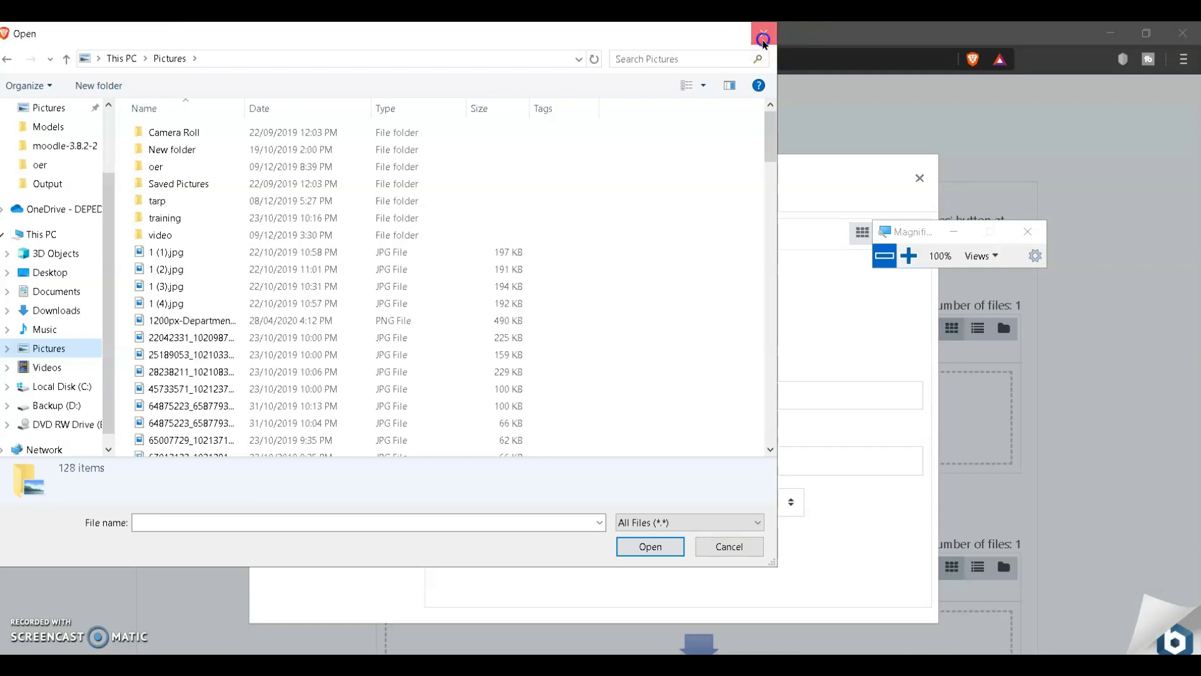
# Step: Close the dialog without a file and launch PowerPoint with a blank presentation
pyautogui.click(764, 39)
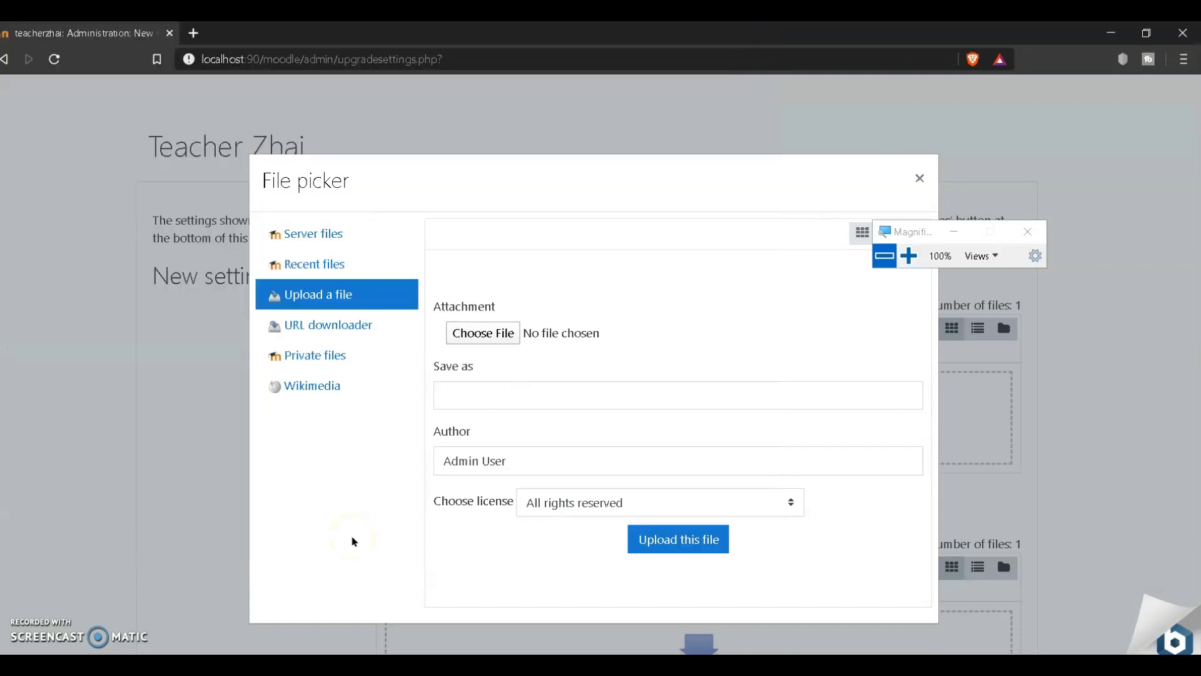
pyautogui.press('super+r')
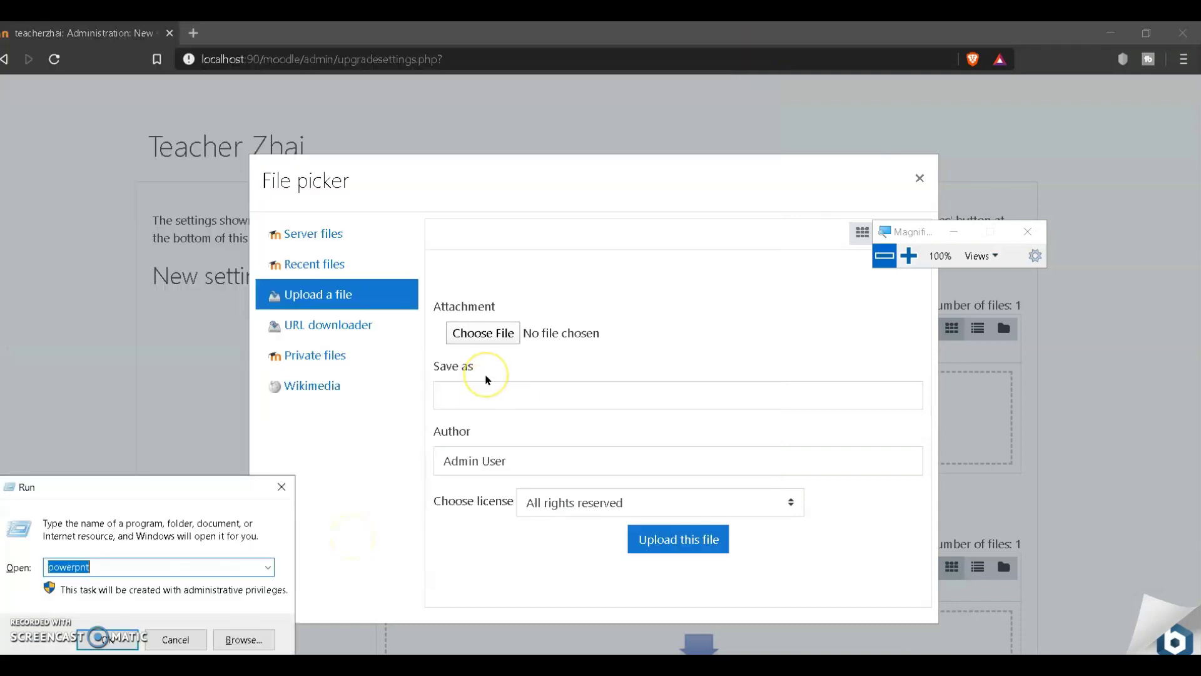
pyautogui.click(100, 647)
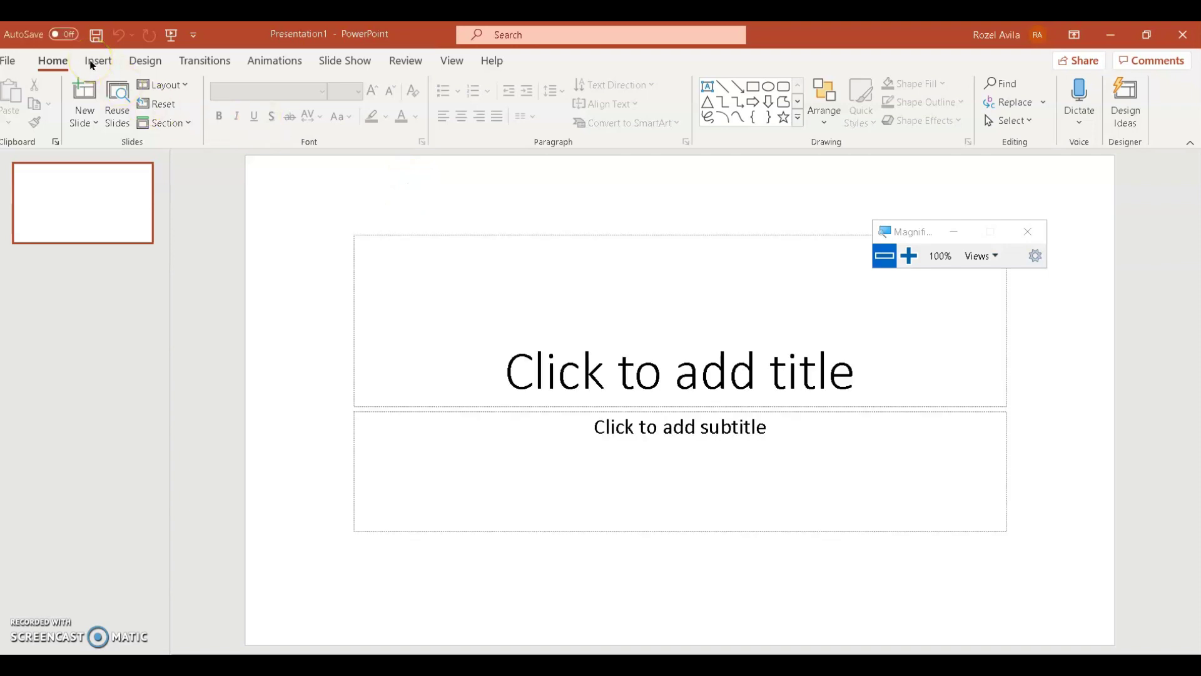
# Step: Change the slide layout to Blank
pyautogui.click(91, 63)
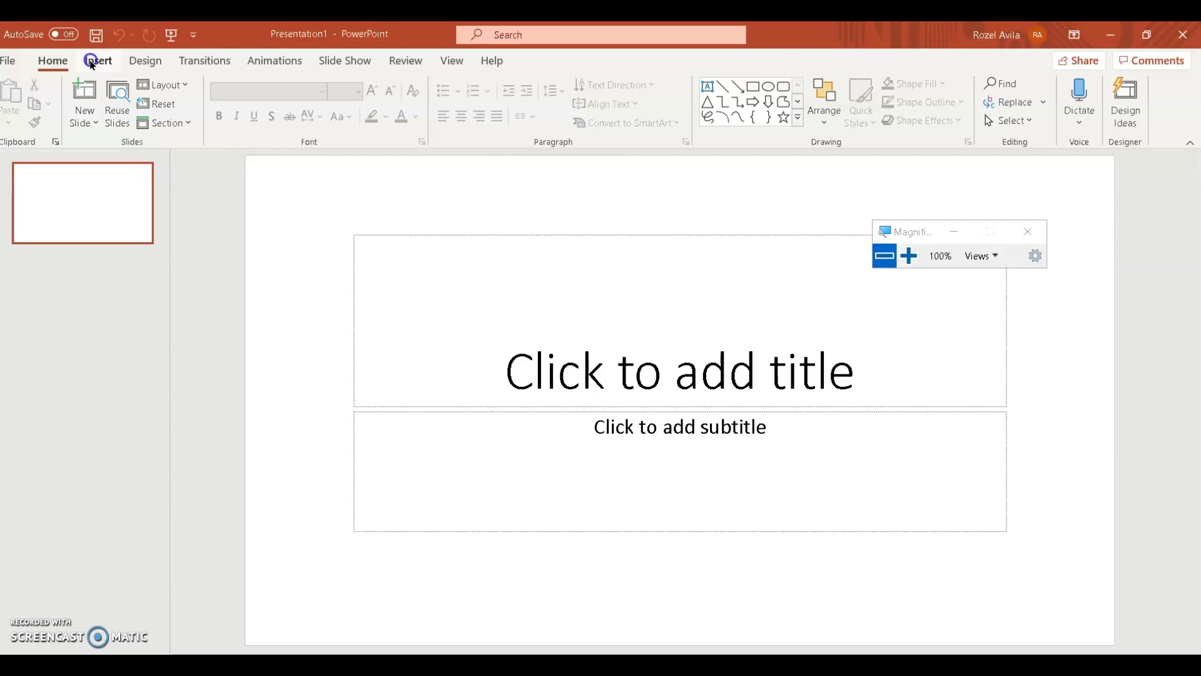
pyautogui.click(50, 61)
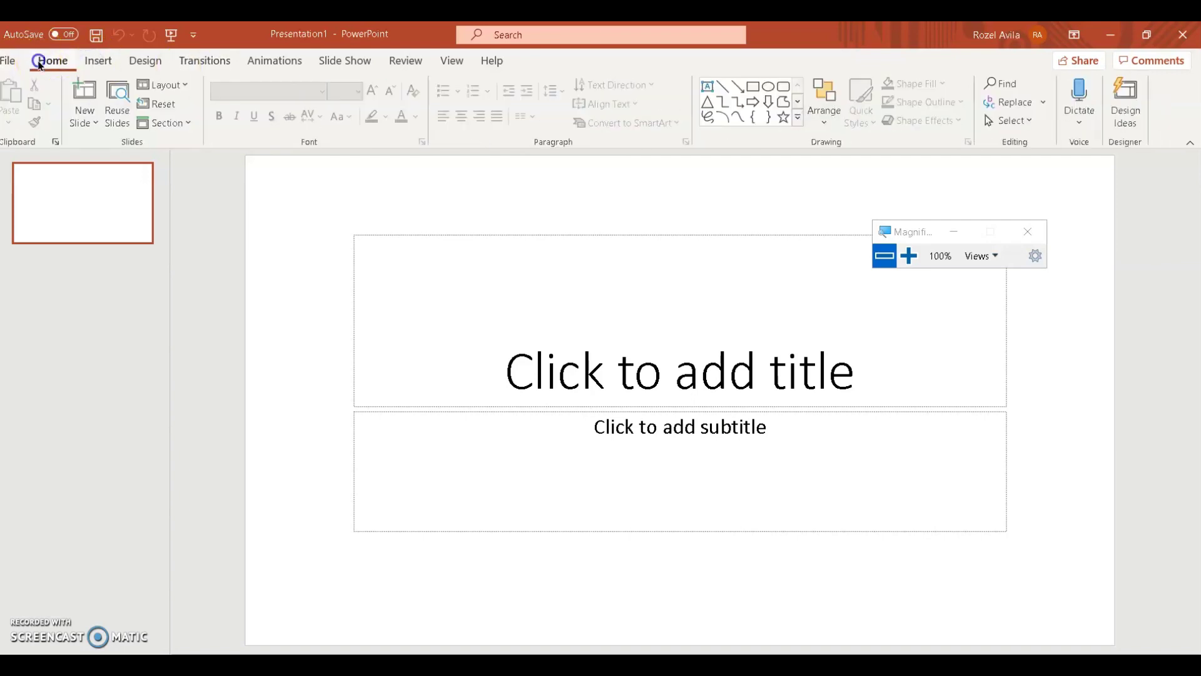
pyautogui.click(169, 86)
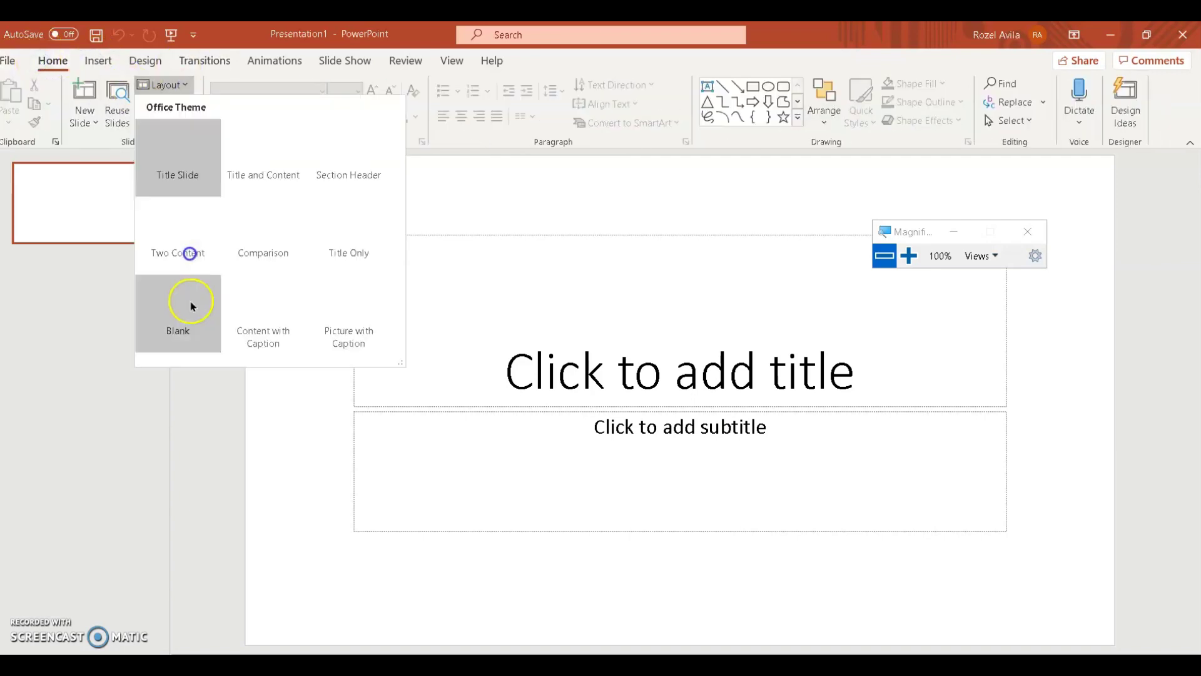
pyautogui.click(196, 335)
# Step: Insert the smiling portrait photo from this device onto the slide
pyautogui.click(98, 60)
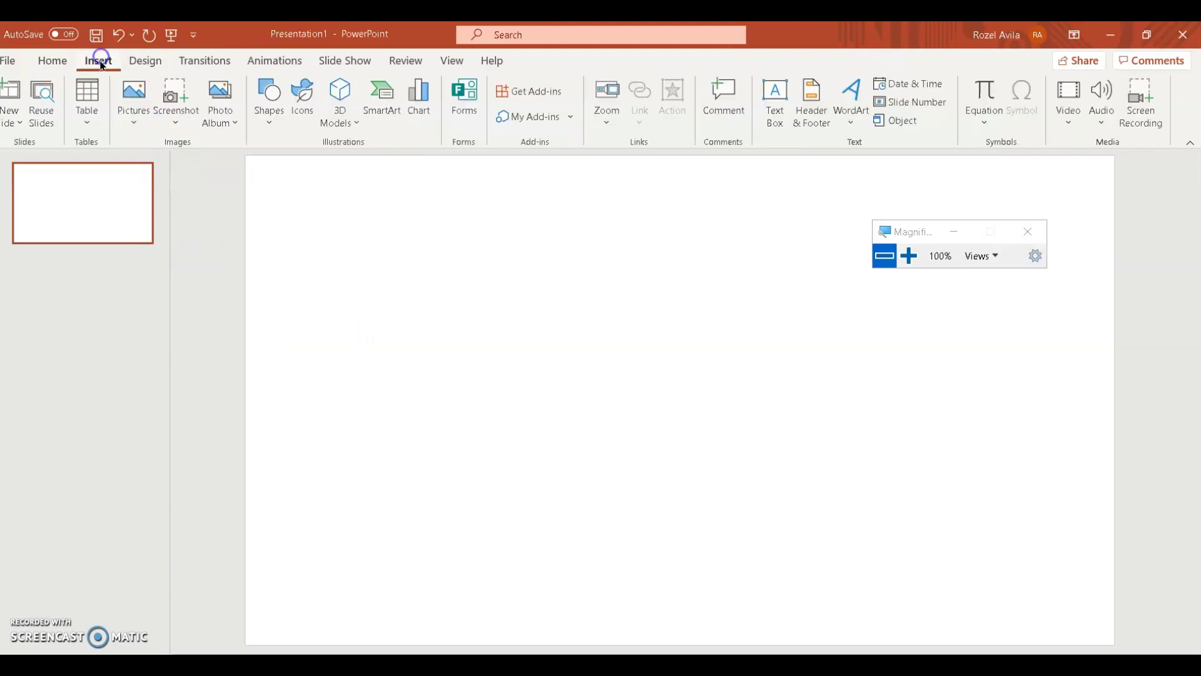
pyautogui.click(140, 100)
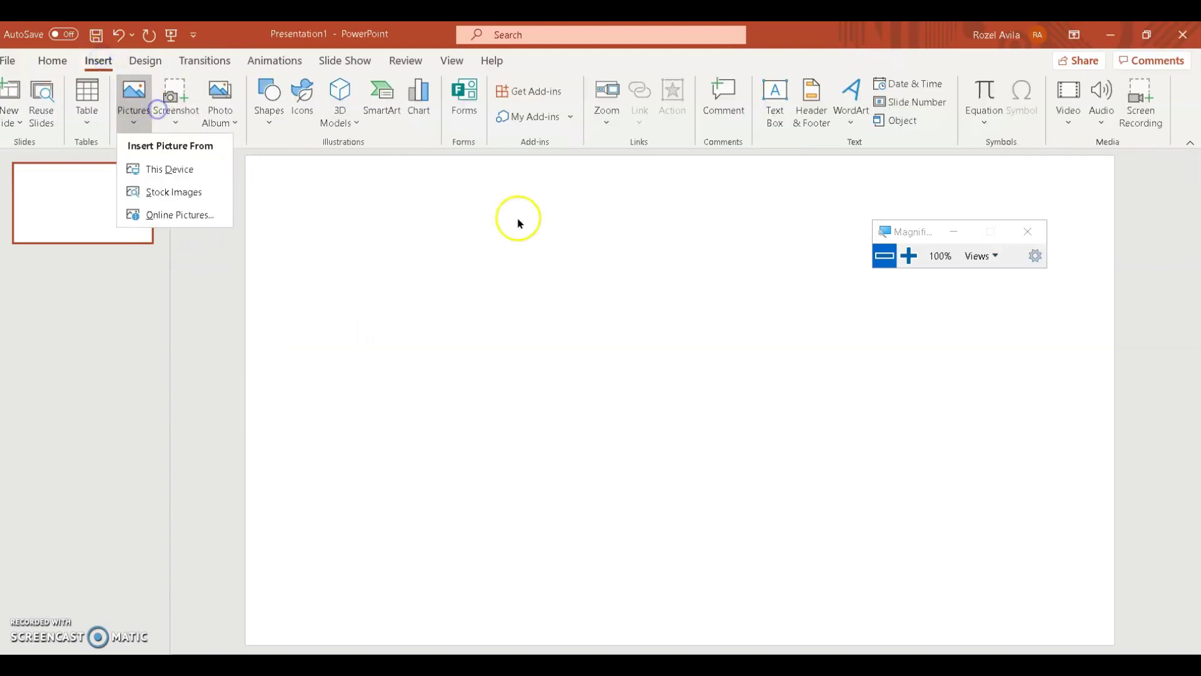
pyautogui.click(169, 170)
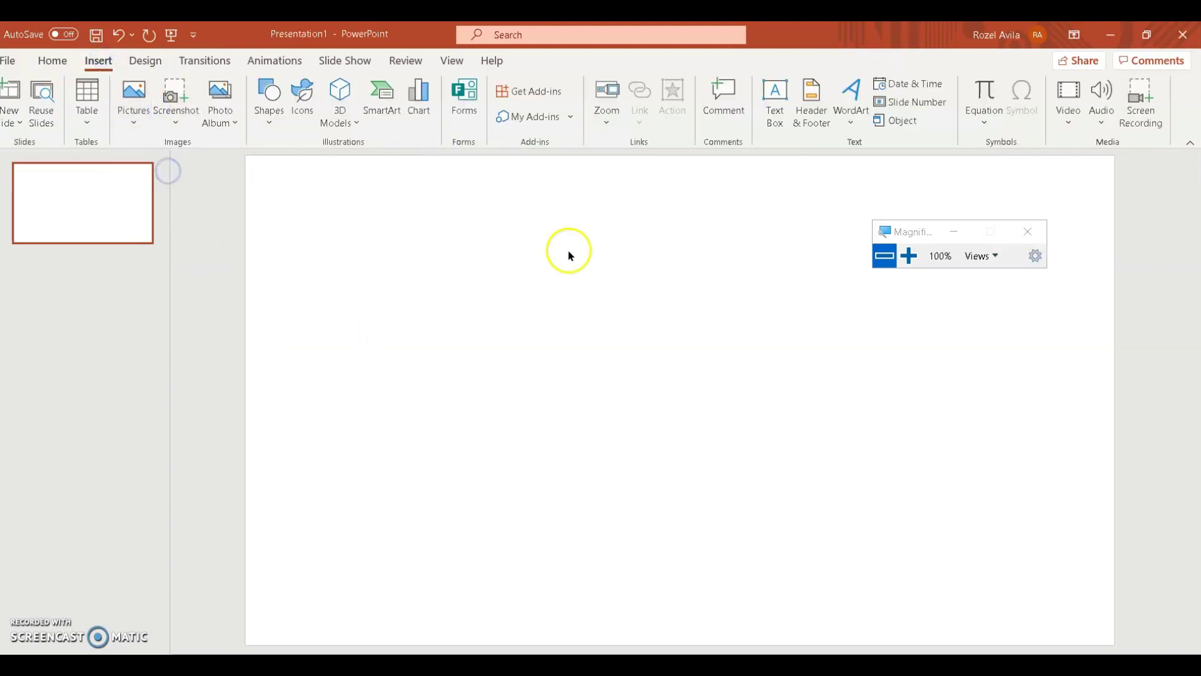
pyautogui.moveTo(898, 233); pyautogui.dragTo(1023, 194)
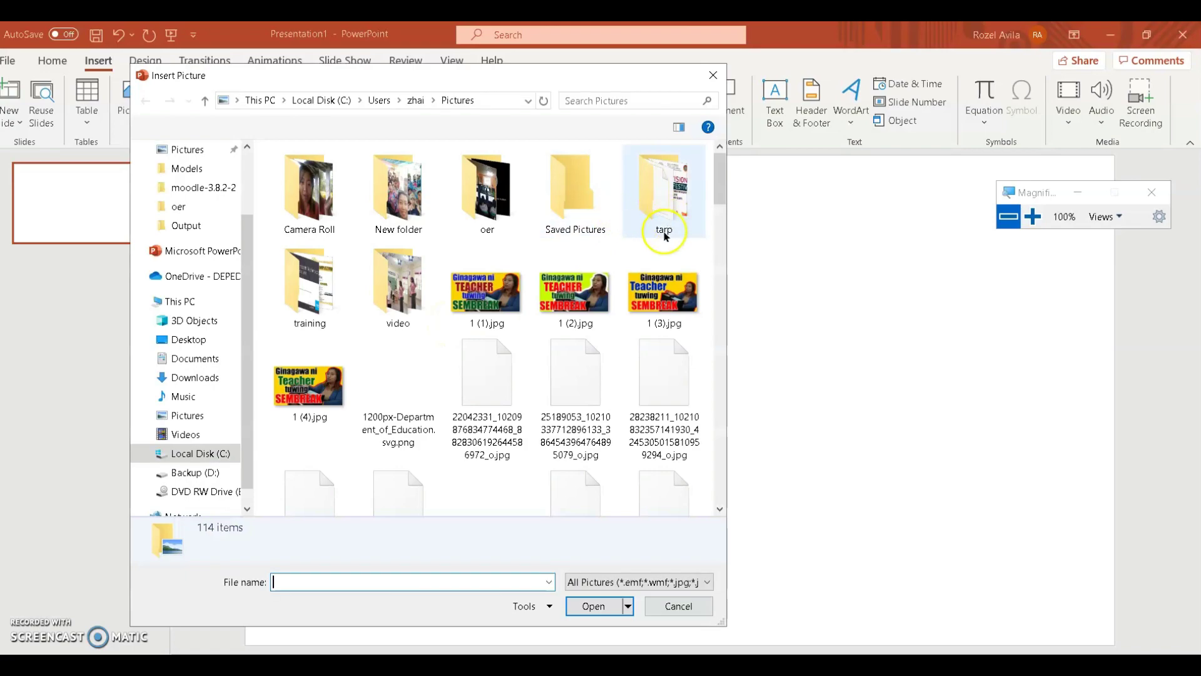
pyautogui.moveTo(719, 177); pyautogui.dragTo(775, 204)
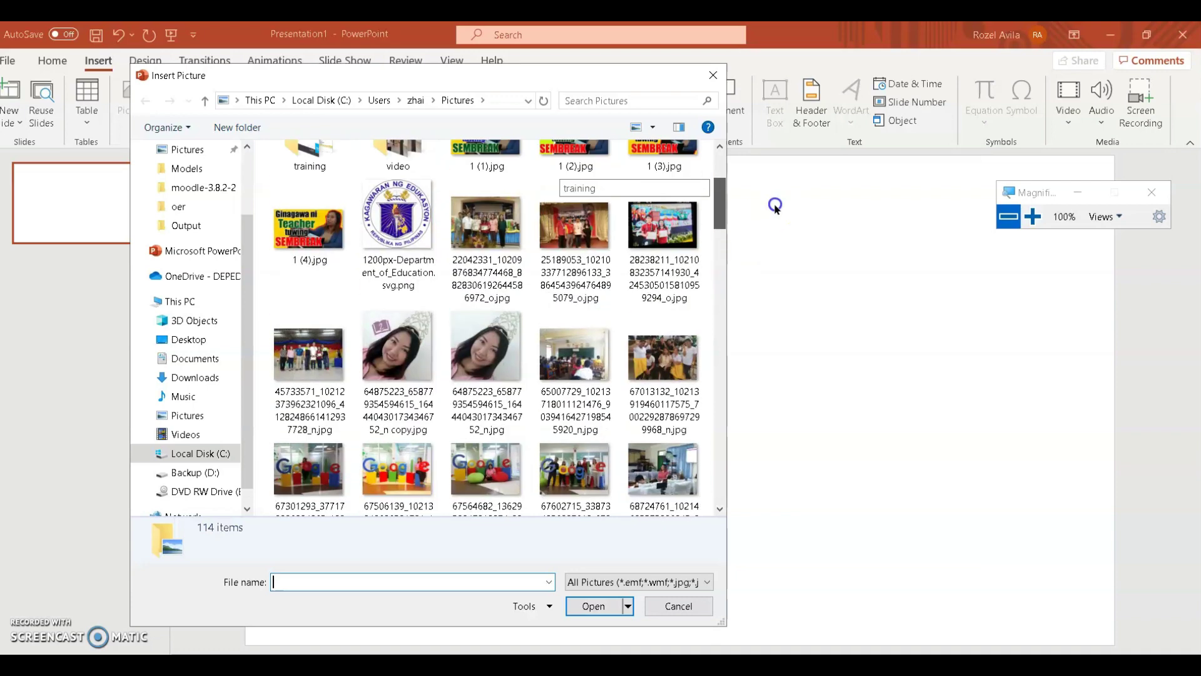
pyautogui.doubleClick(376, 358)
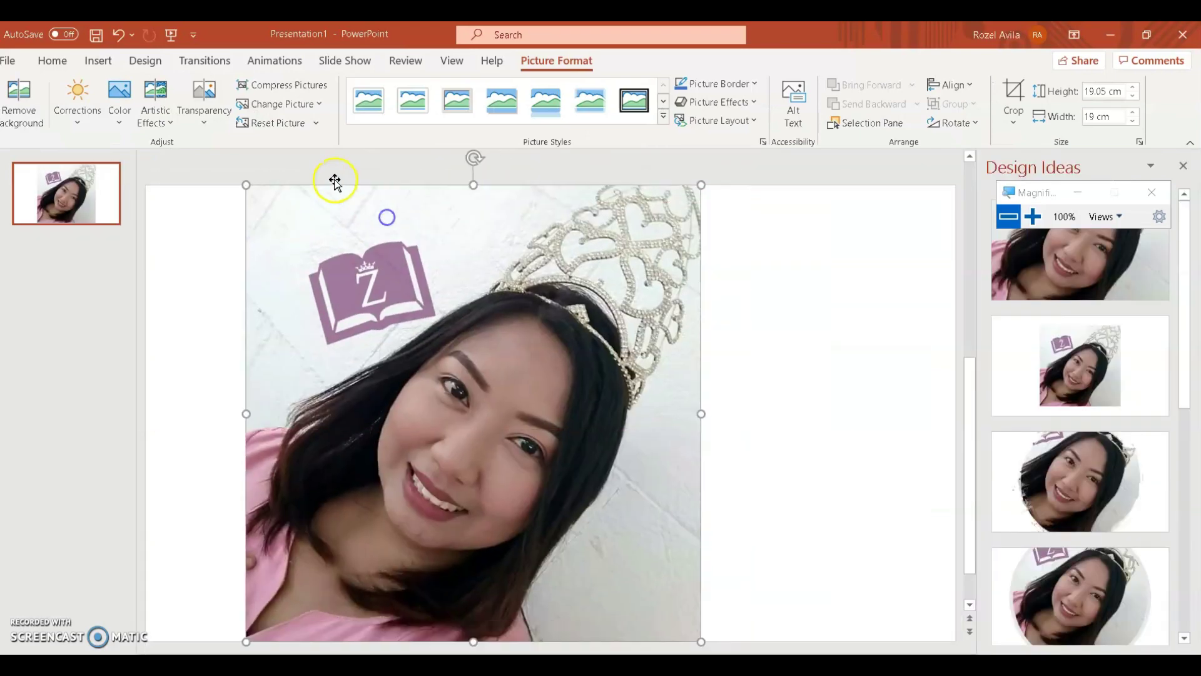
# Step: Resize the photo to about 14.7 cm square and place it on the slide's left
pyautogui.moveTo(246, 185); pyautogui.dragTo(403, 337)
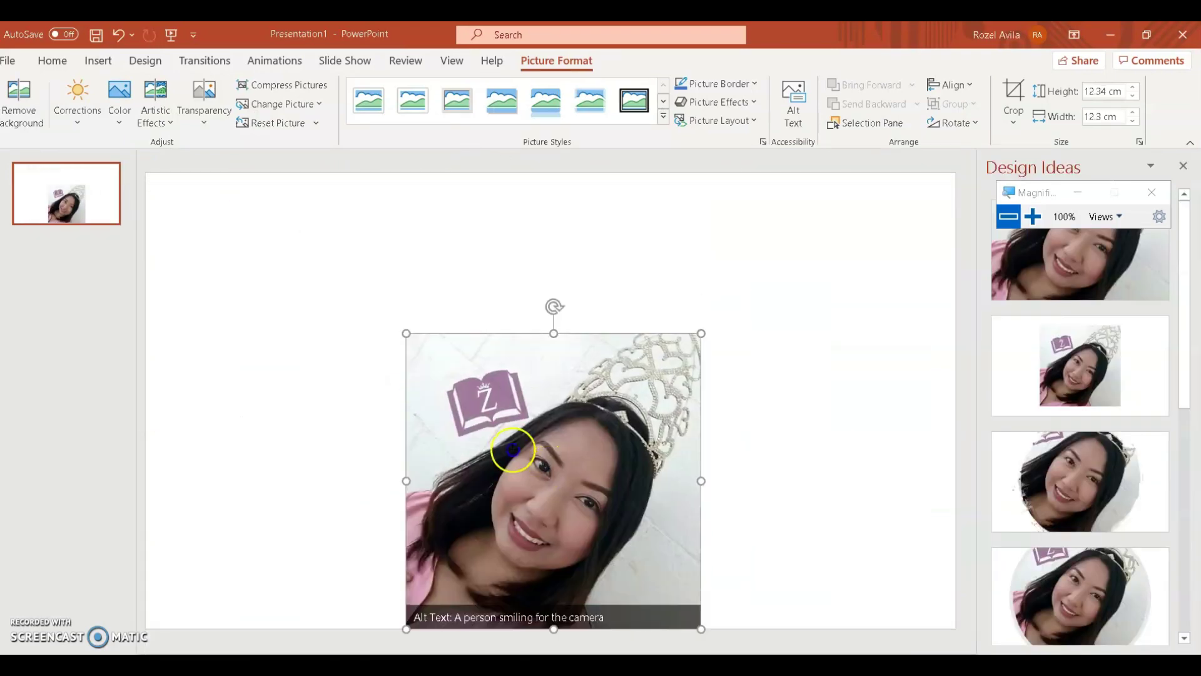
pyautogui.moveTo(509, 448); pyautogui.dragTo(402, 387)
pyautogui.hotkey('ctrl', 'z')
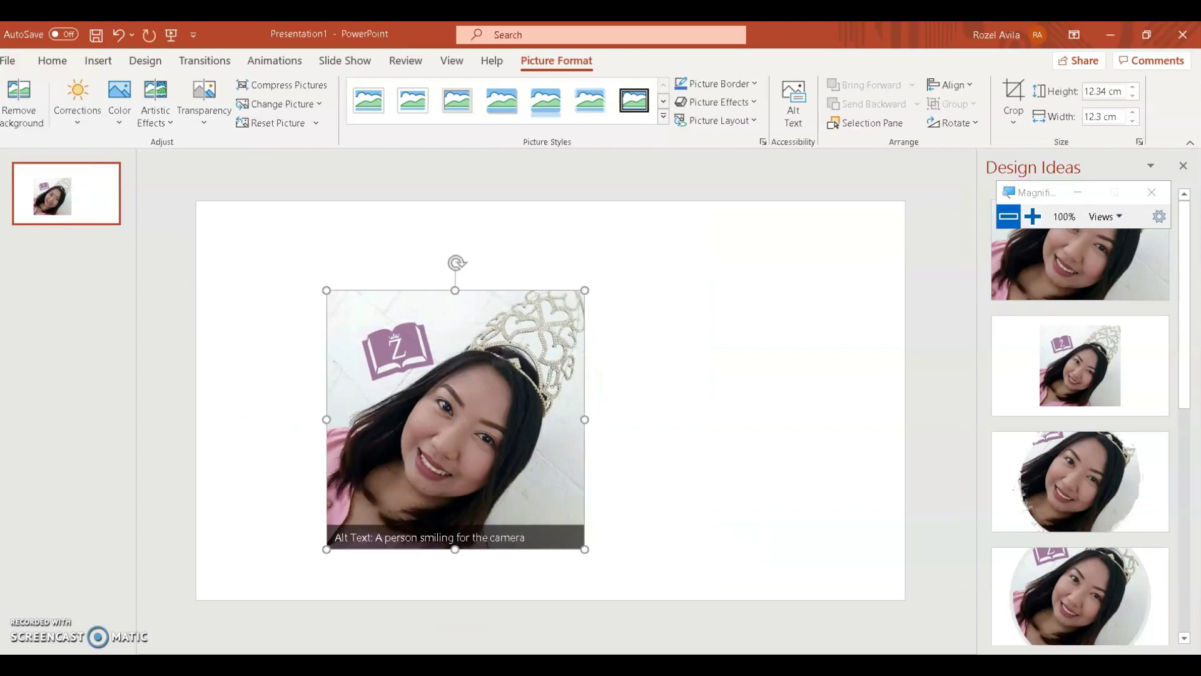
pyautogui.moveTo(531, 504); pyautogui.dragTo(434, 485)
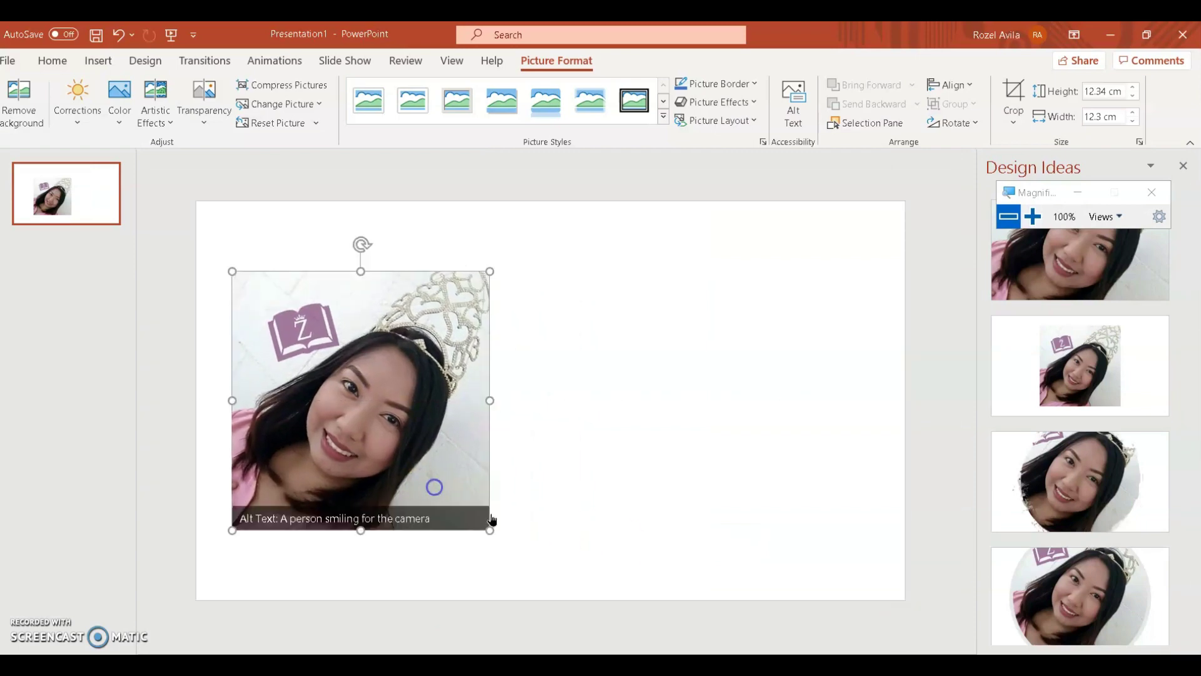
pyautogui.moveTo(486, 530); pyautogui.dragTo(543, 585)
# Step: Add a text box beside the photo containing the teacher's name as the title
pyautogui.click(632, 496)
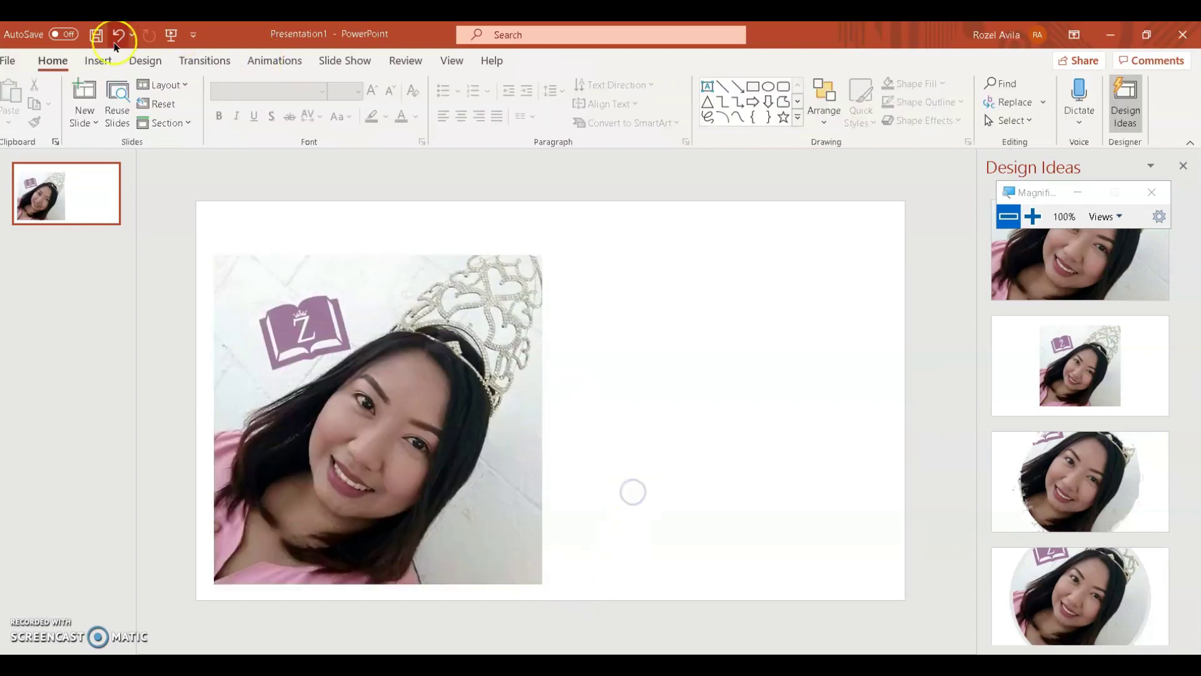
pyautogui.click(104, 67)
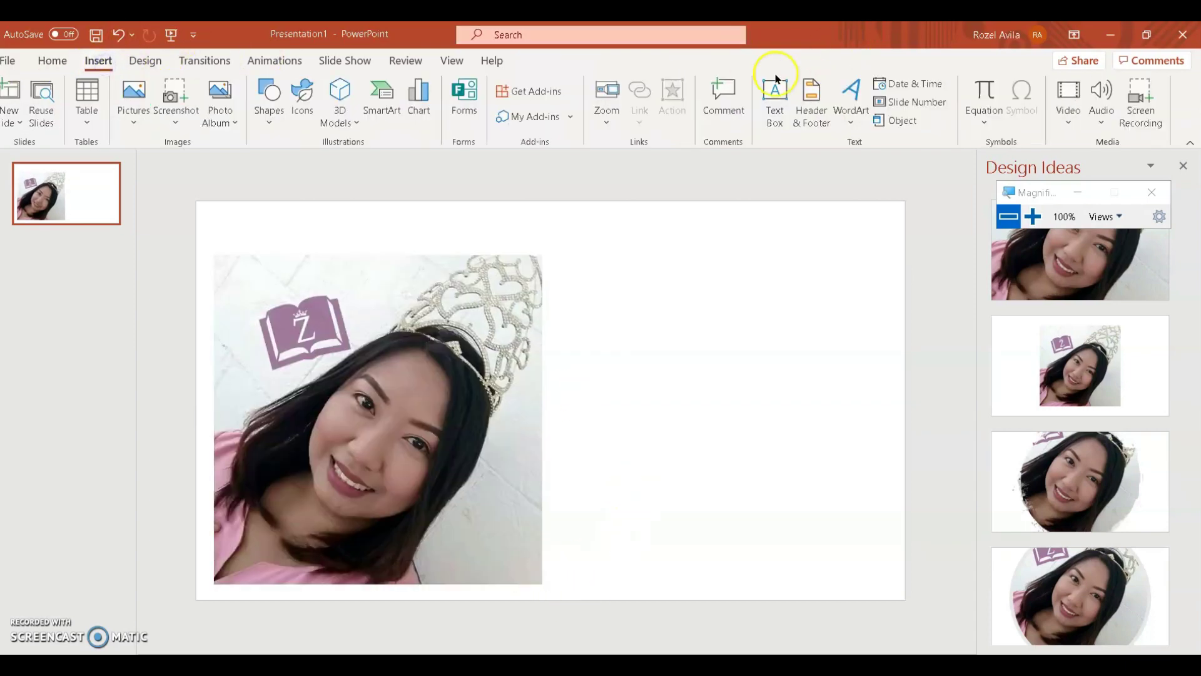
pyautogui.click(773, 108)
pyautogui.click(571, 309)
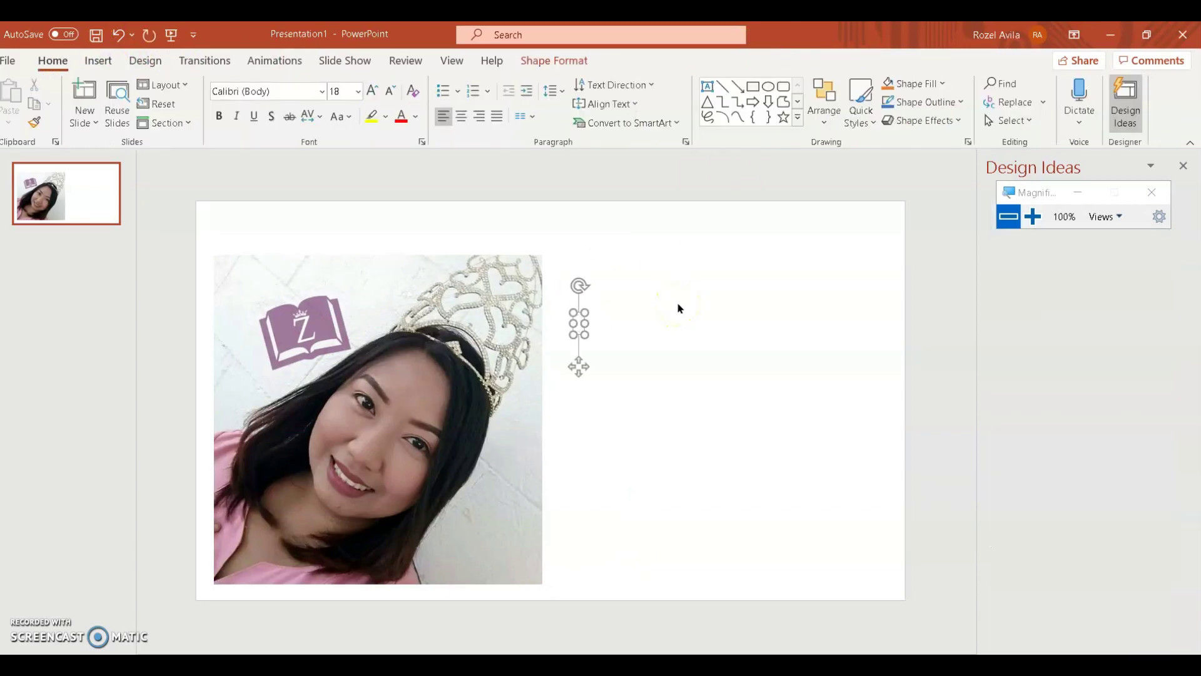
pyautogui.write('Teacher Zha')
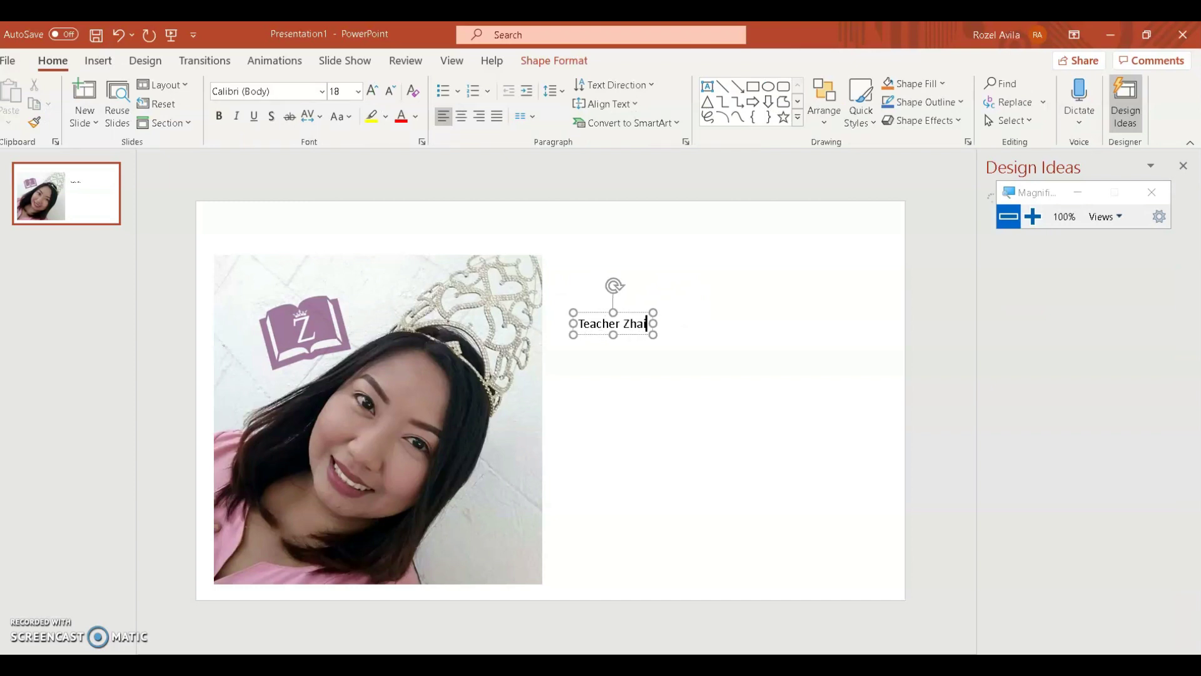
# Step: Enlarge the title text to size 166
pyautogui.hotkey('ctrl', 'a')
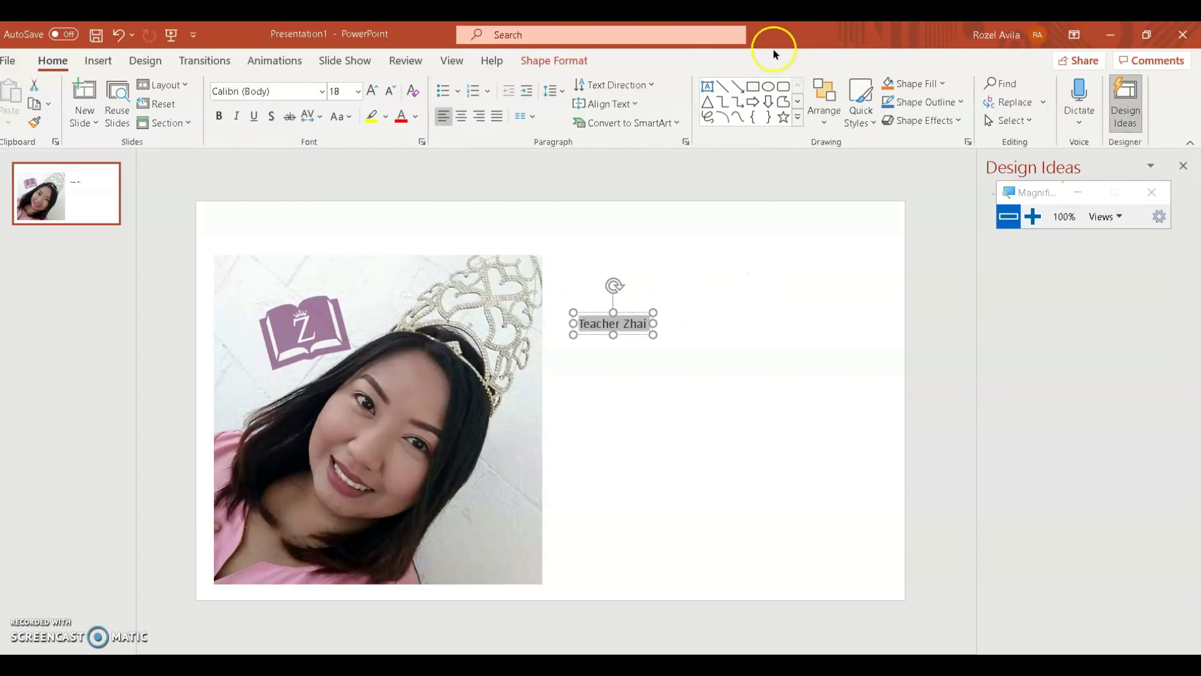
pyautogui.click(368, 92)
pyautogui.click(367, 92)
pyautogui.click(367, 92)
pyautogui.click(368, 92)
pyautogui.click(368, 92)
pyautogui.click(368, 92)
pyautogui.click(368, 92)
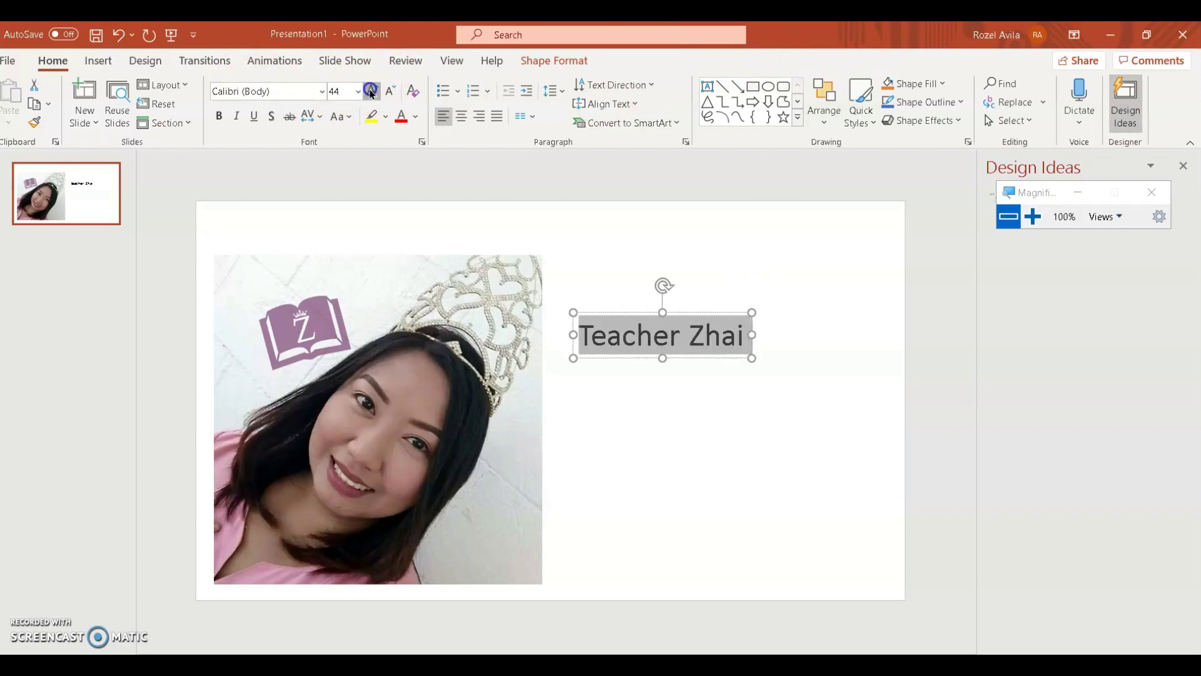
pyautogui.click(368, 92)
pyautogui.click(367, 92)
pyautogui.click(367, 92)
pyautogui.click(368, 92)
pyautogui.click(368, 91)
pyautogui.click(368, 92)
pyautogui.click(369, 91)
pyautogui.click(369, 92)
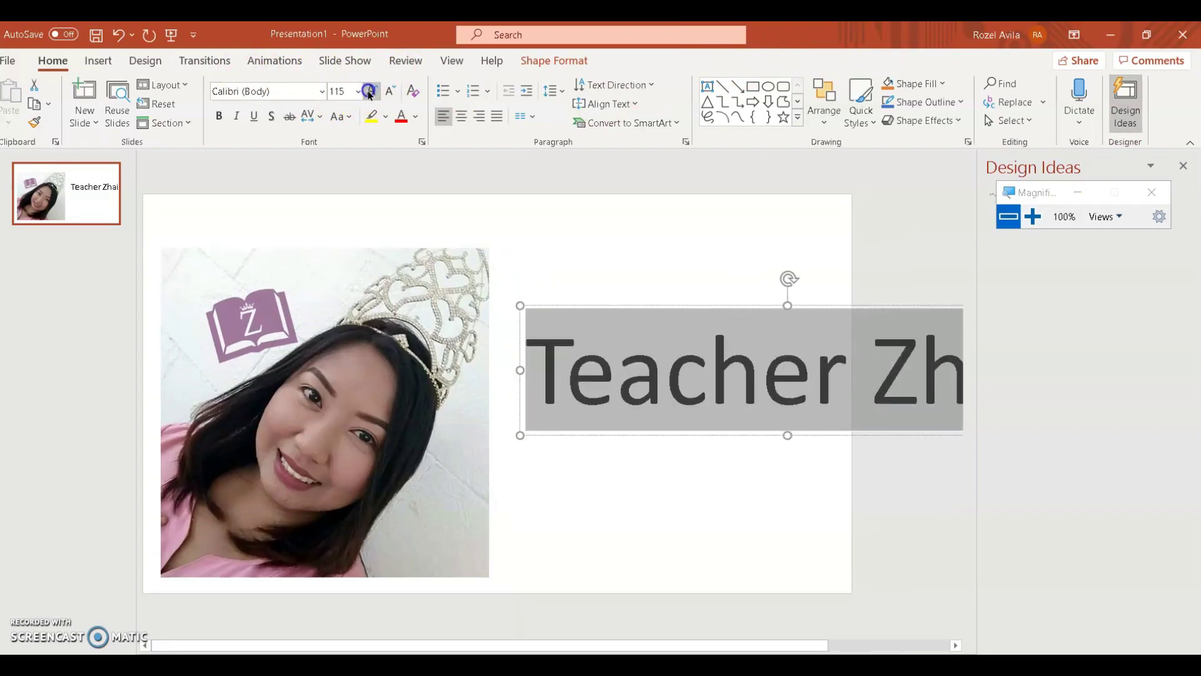
pyautogui.click(369, 94)
pyautogui.click(646, 289)
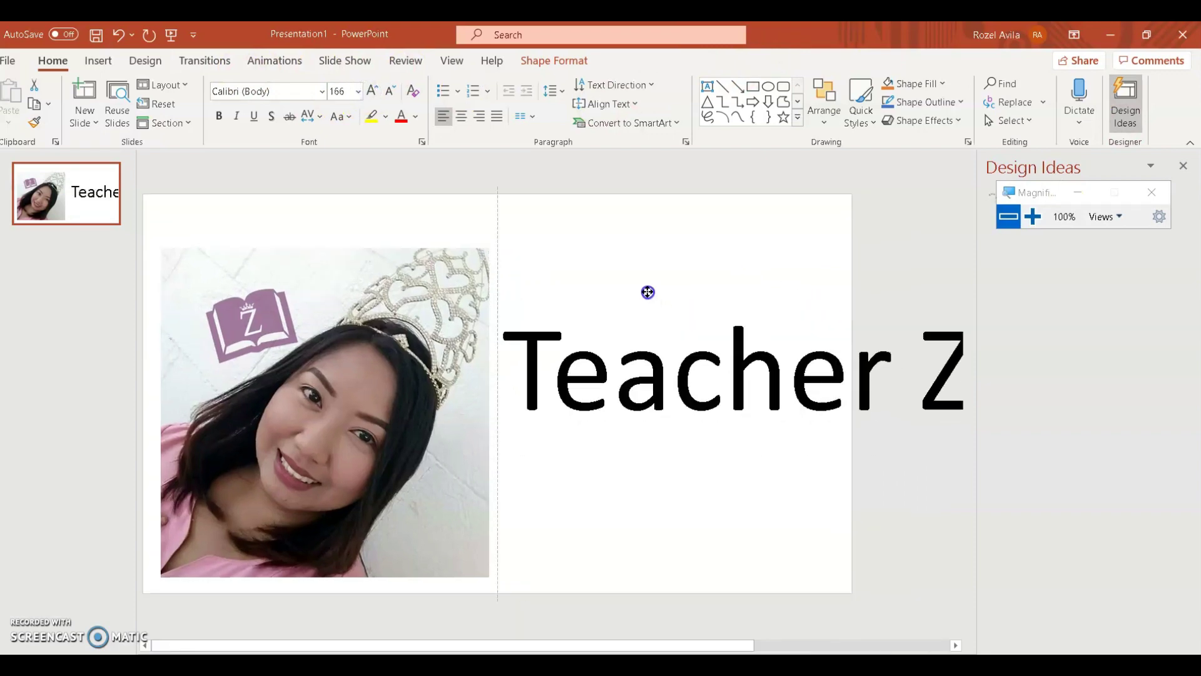
# Step: Try the ChocolateBox font on the title, then switch to Modern Love
pyautogui.click(553, 352)
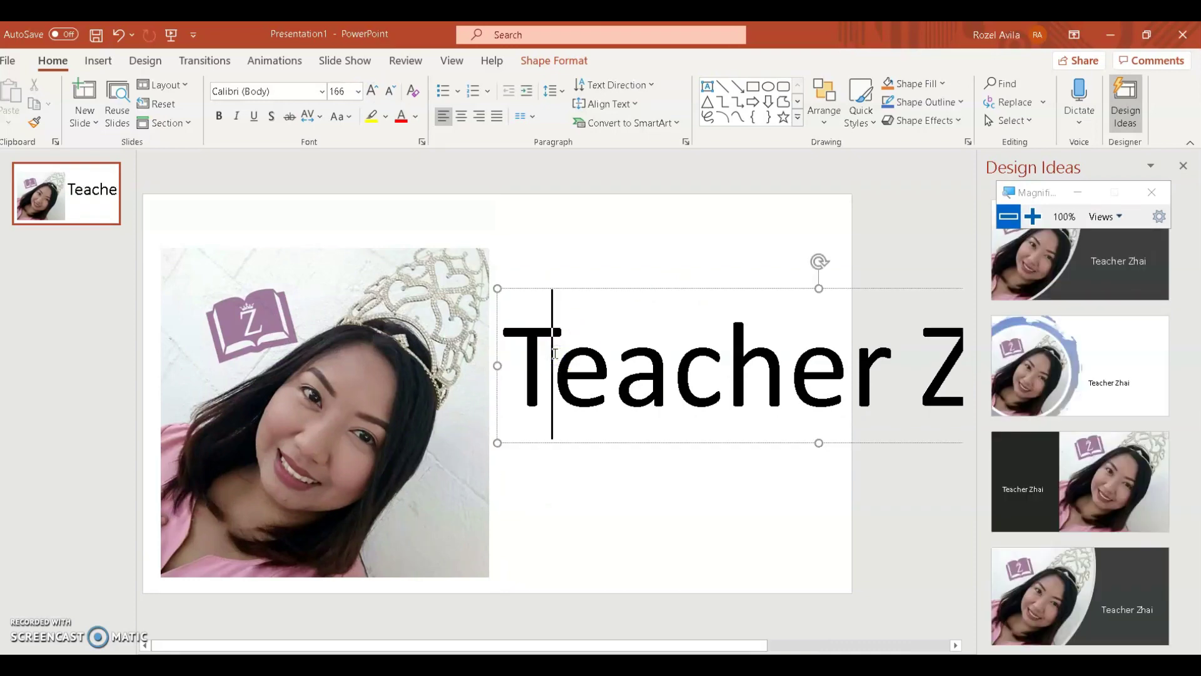
pyautogui.tripleClick(554, 354)
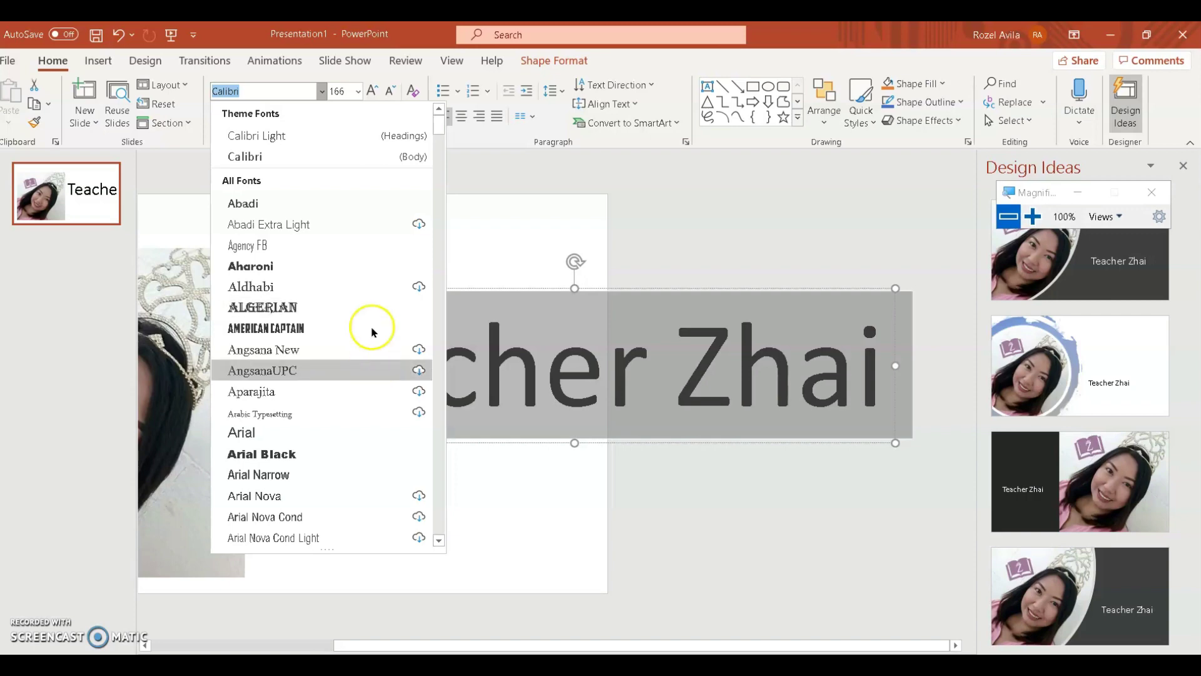
pyautogui.scroll(-5, 359, 332)
pyautogui.scroll(-5, 359, 335)
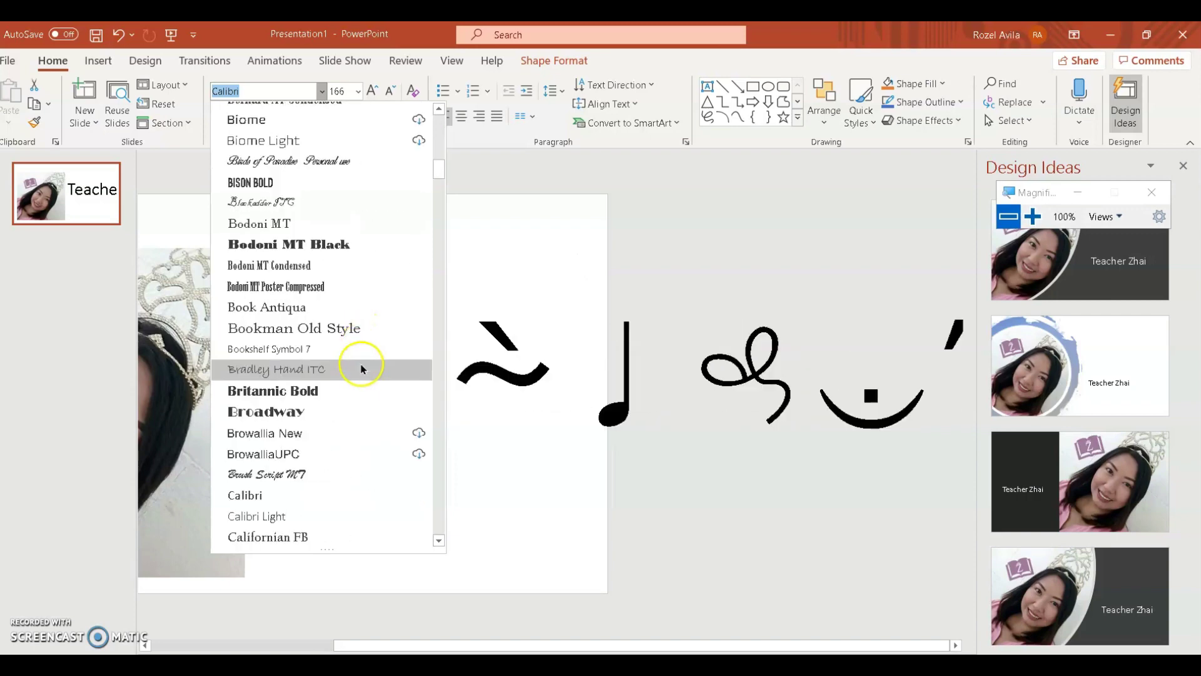
pyautogui.scroll(-6, 348, 421)
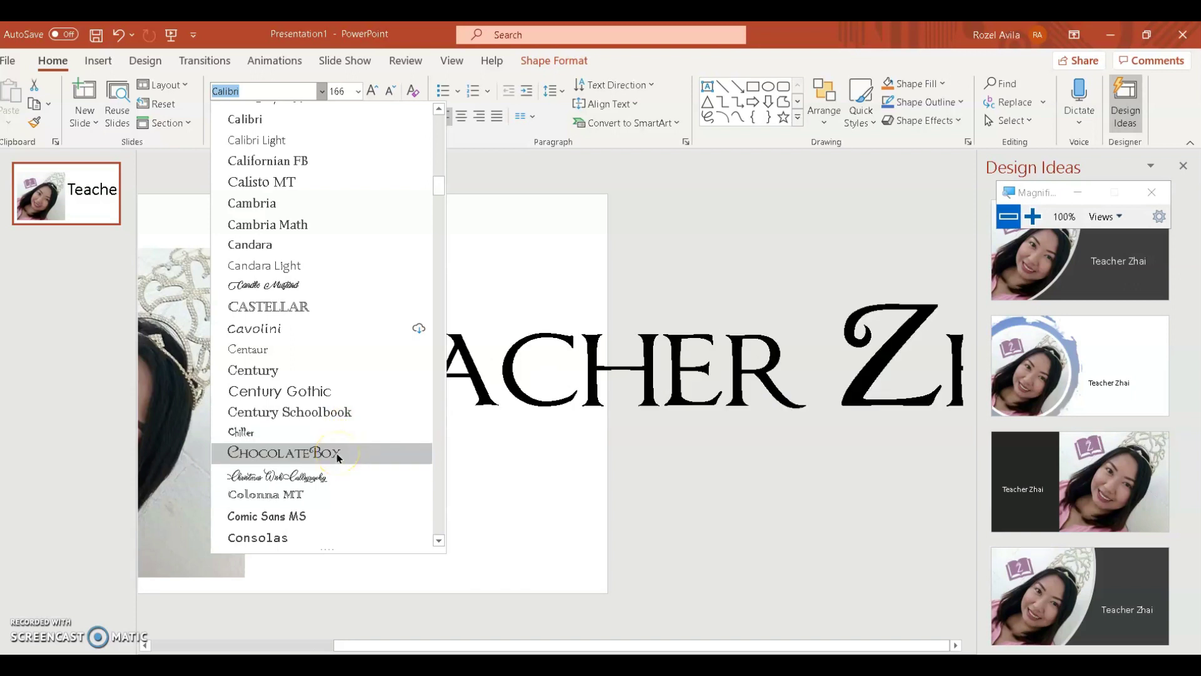
pyautogui.click(338, 456)
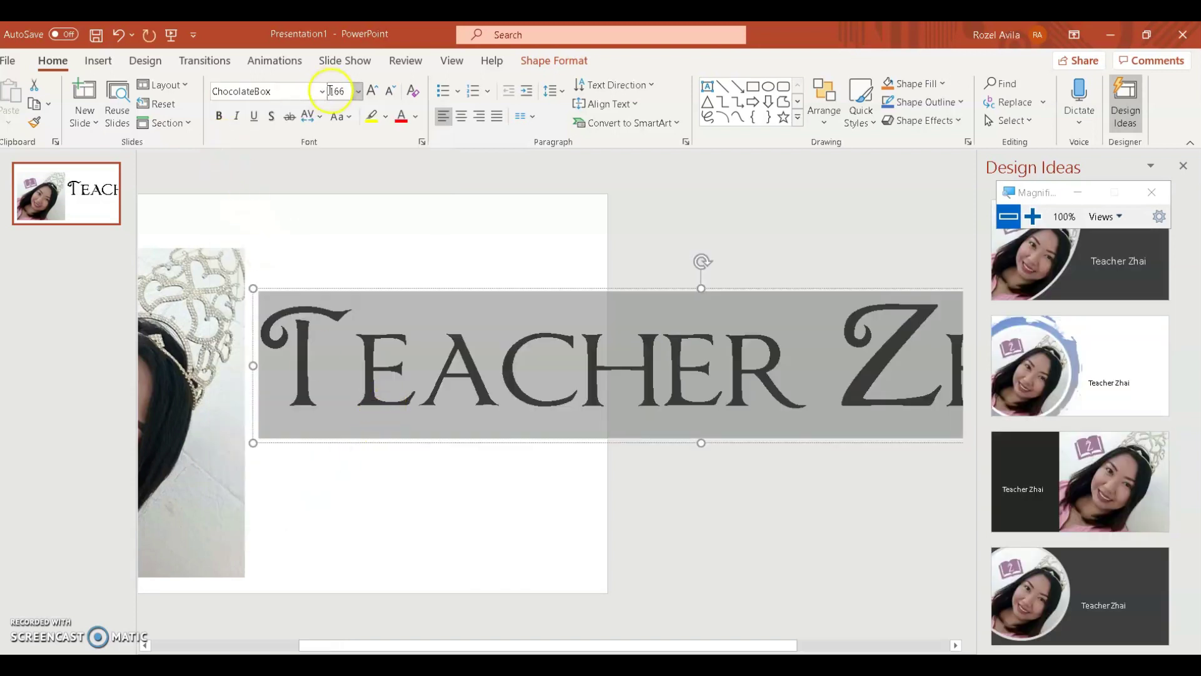
pyautogui.click(321, 91)
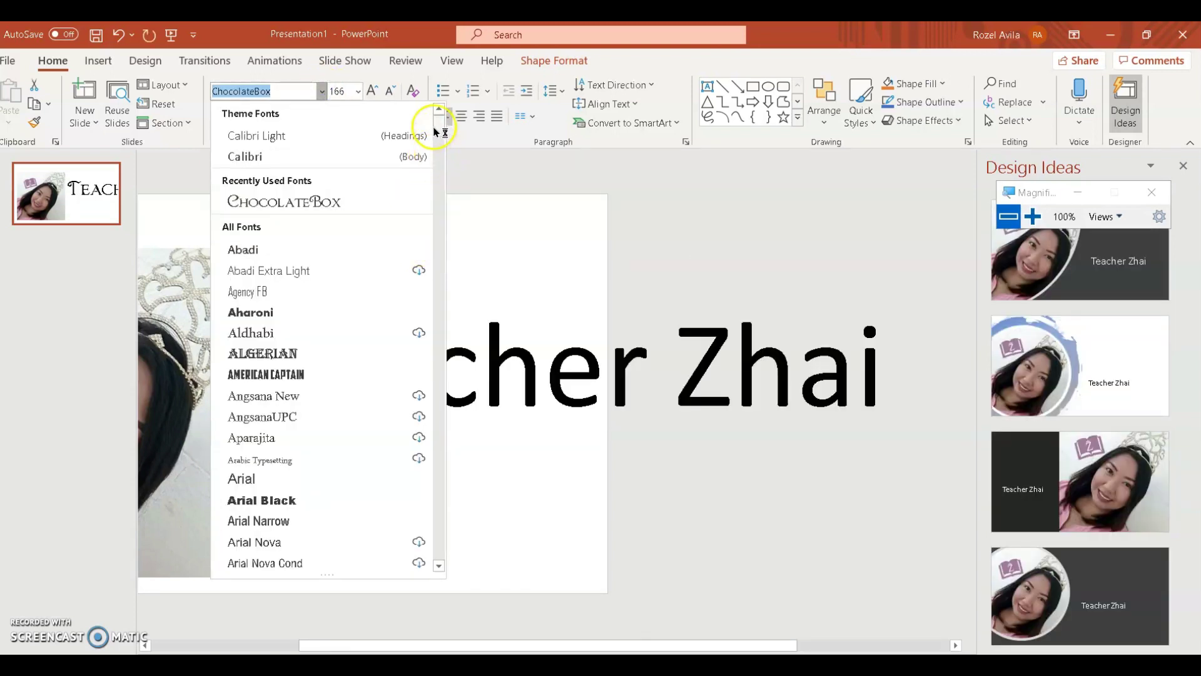
pyautogui.scroll(-20, 415, 406)
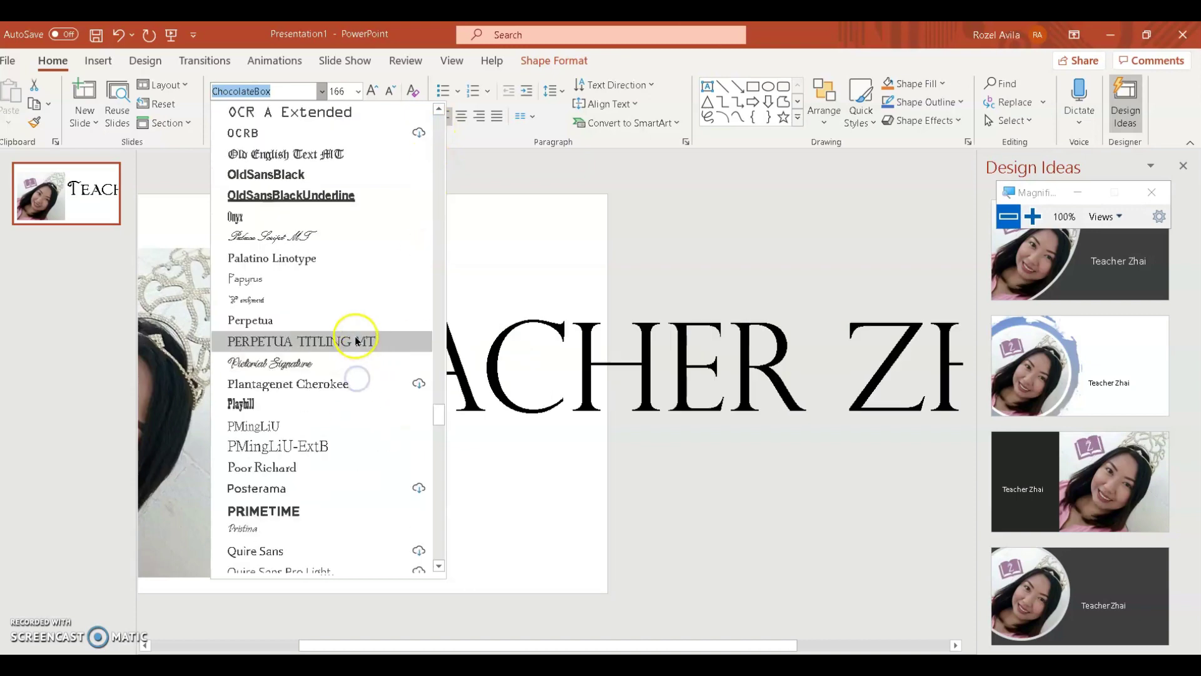
pyautogui.scroll(5, 355, 341)
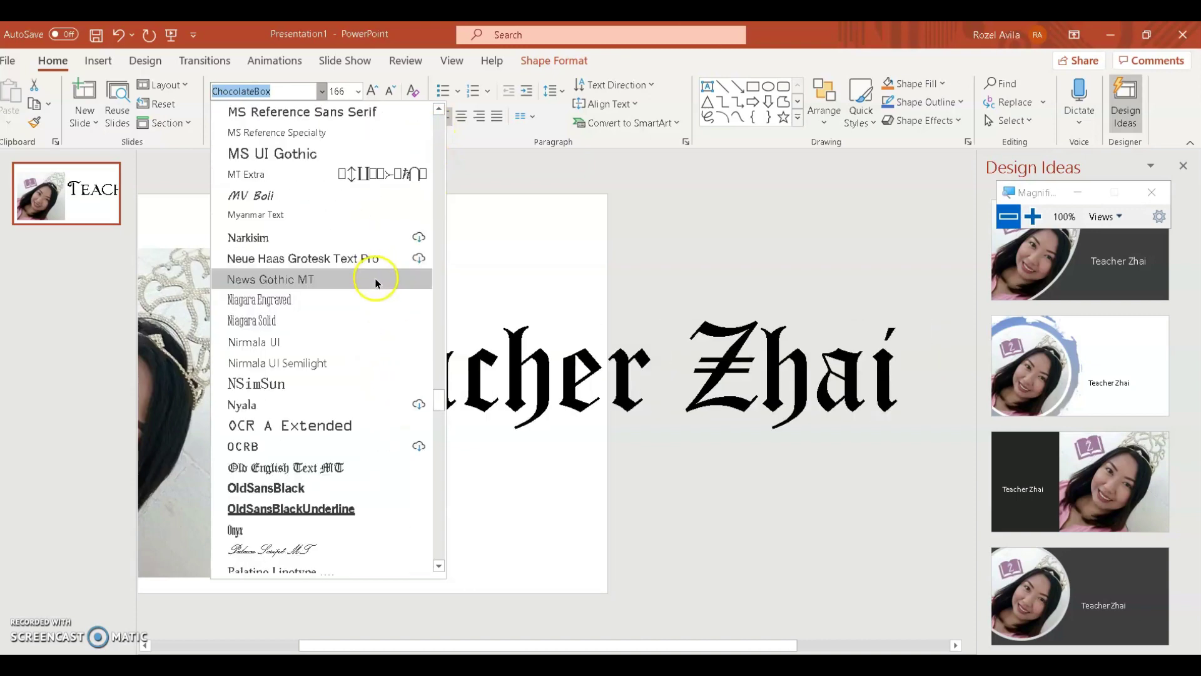
pyautogui.scroll(6, 408, 354)
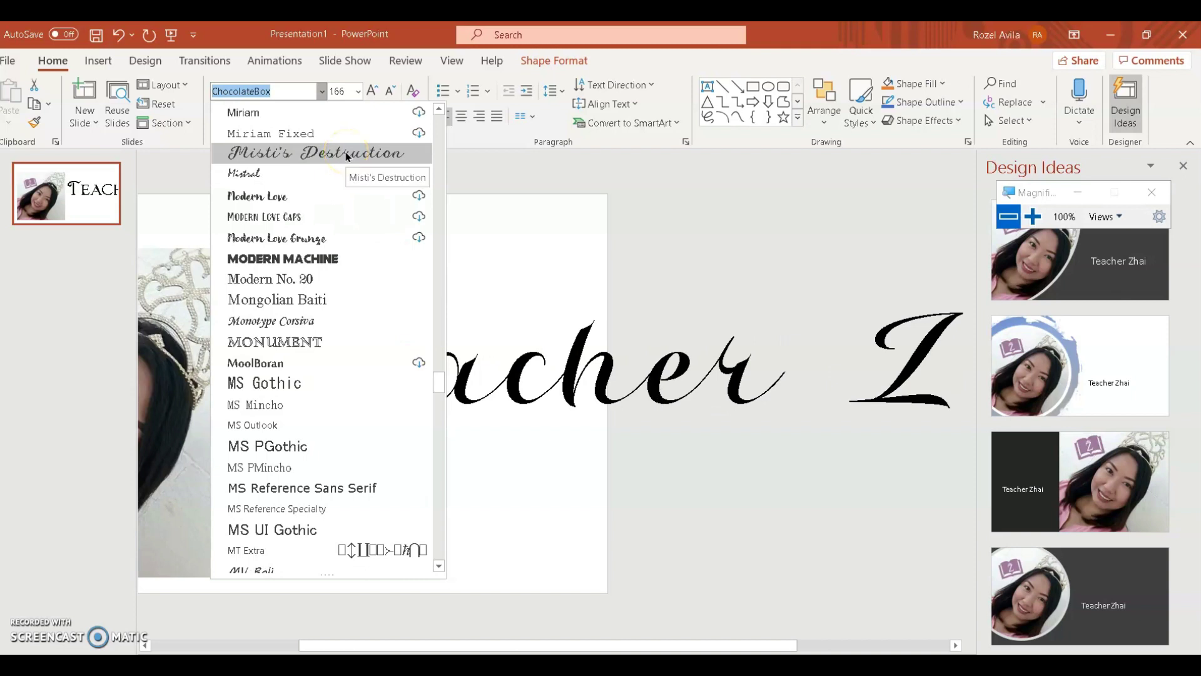
pyautogui.scroll(3, 346, 156)
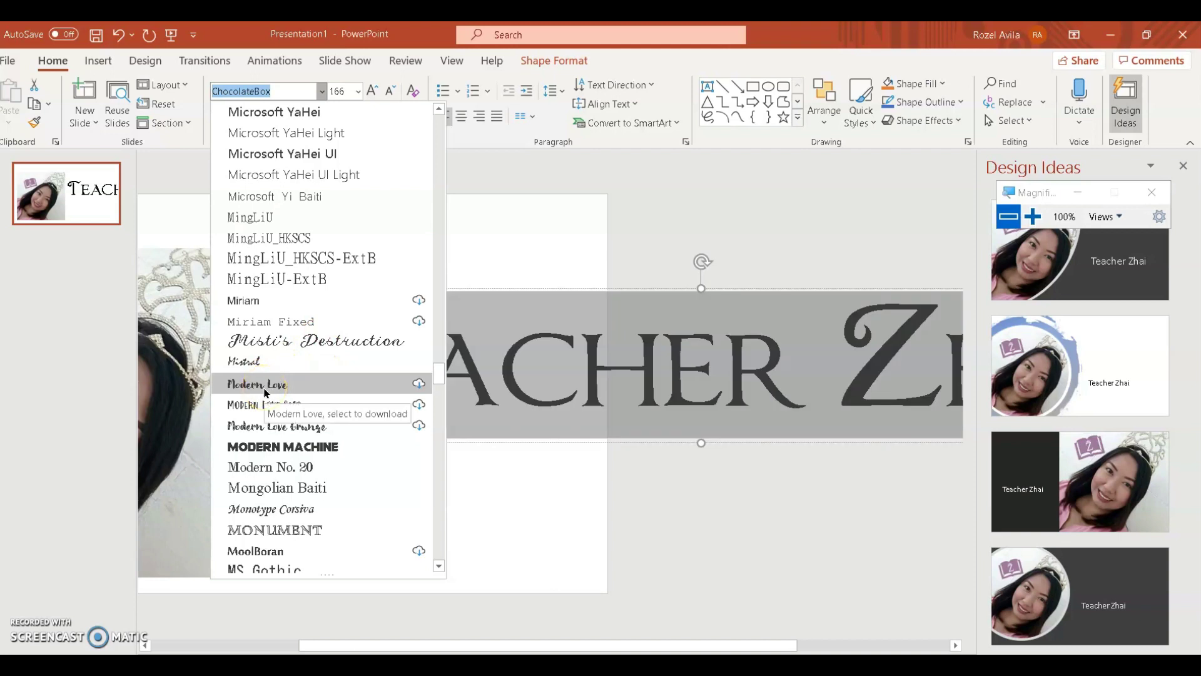
pyautogui.click(264, 388)
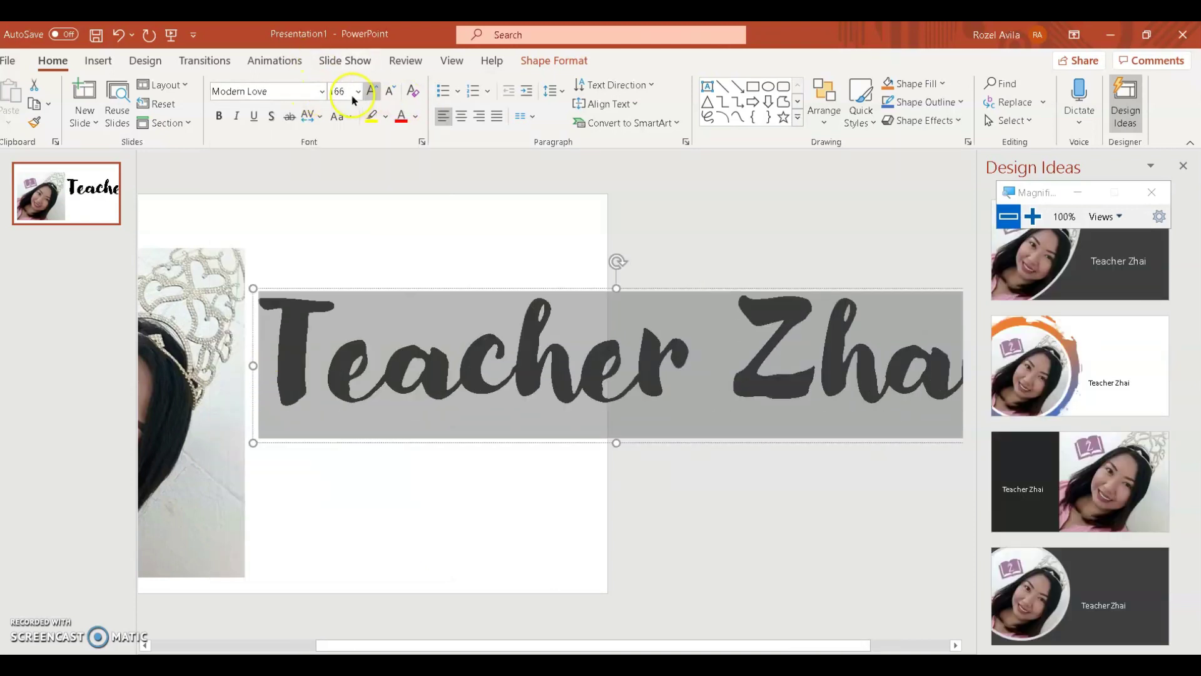
# Step: Reduce the title to size 115 so it fits one line and colour it purple
pyautogui.click(391, 93)
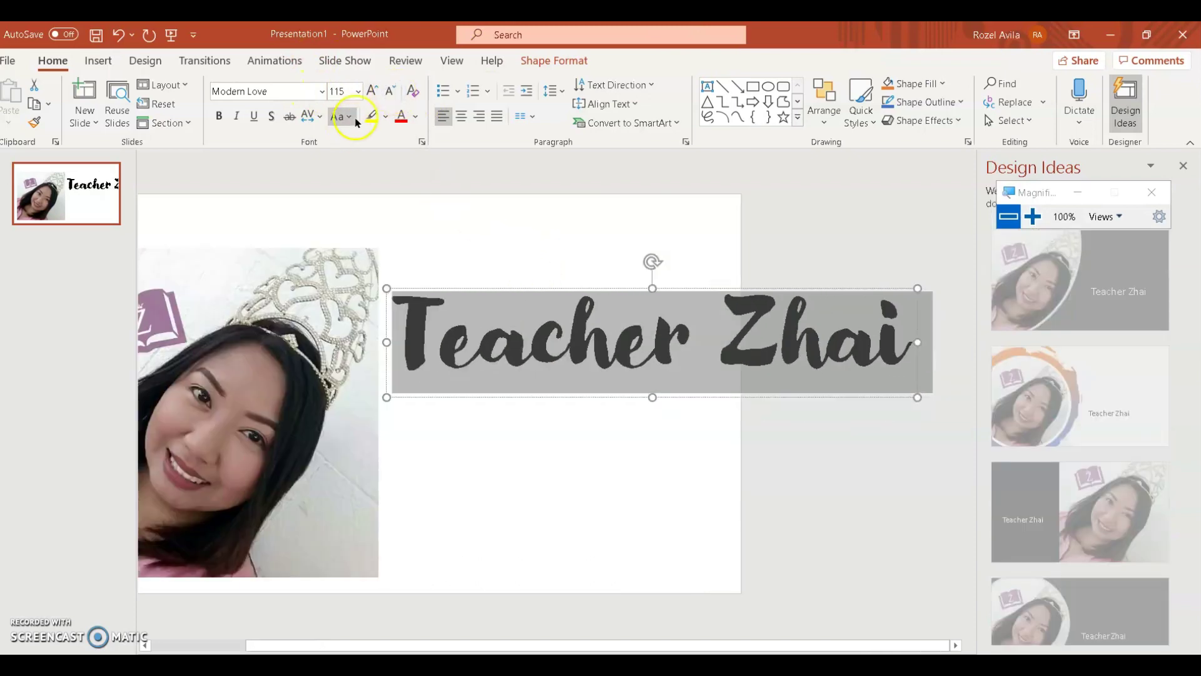
pyautogui.click(416, 122)
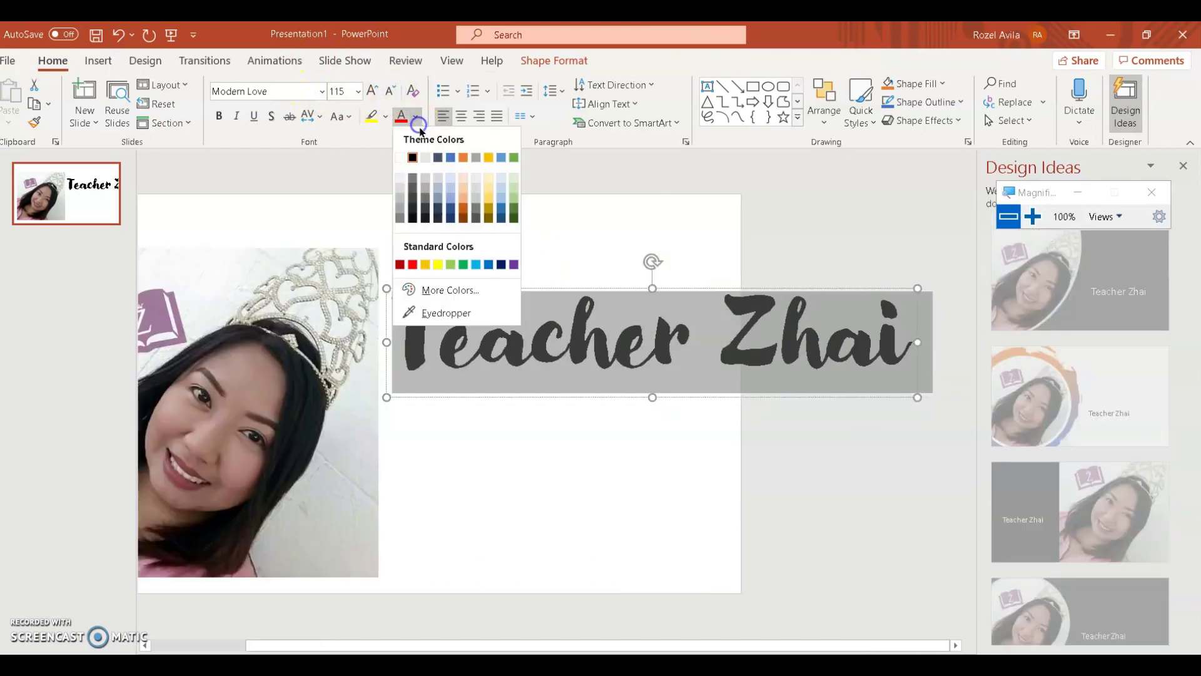
pyautogui.click(513, 265)
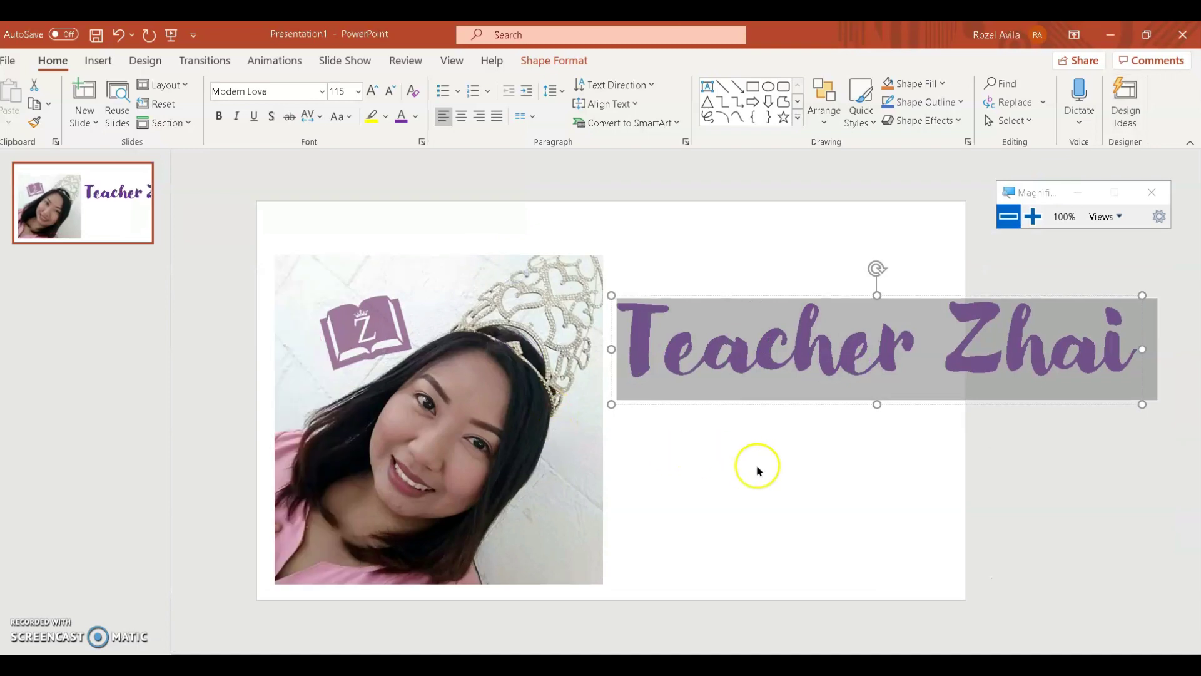
pyautogui.click(770, 404)
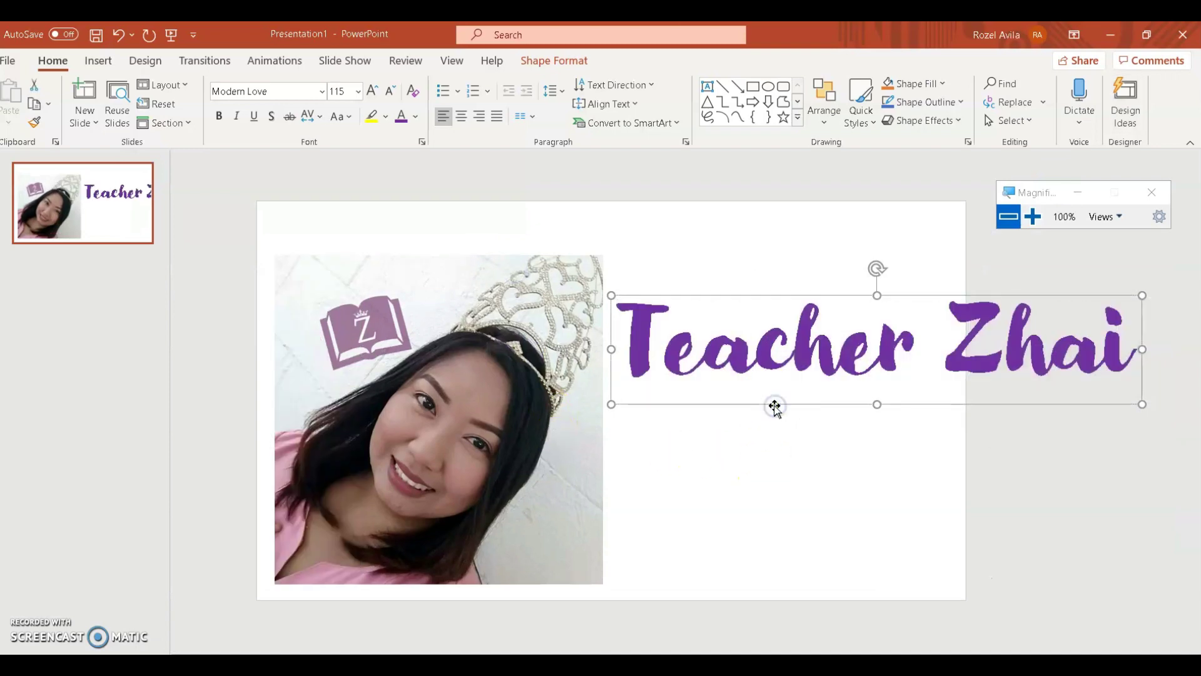
# Step: Duplicate the title below itself and set the copy to Arial at size 72
pyautogui.hotkey('ctrl', 'c')
pyautogui.hotkey('ctrl', 'v')
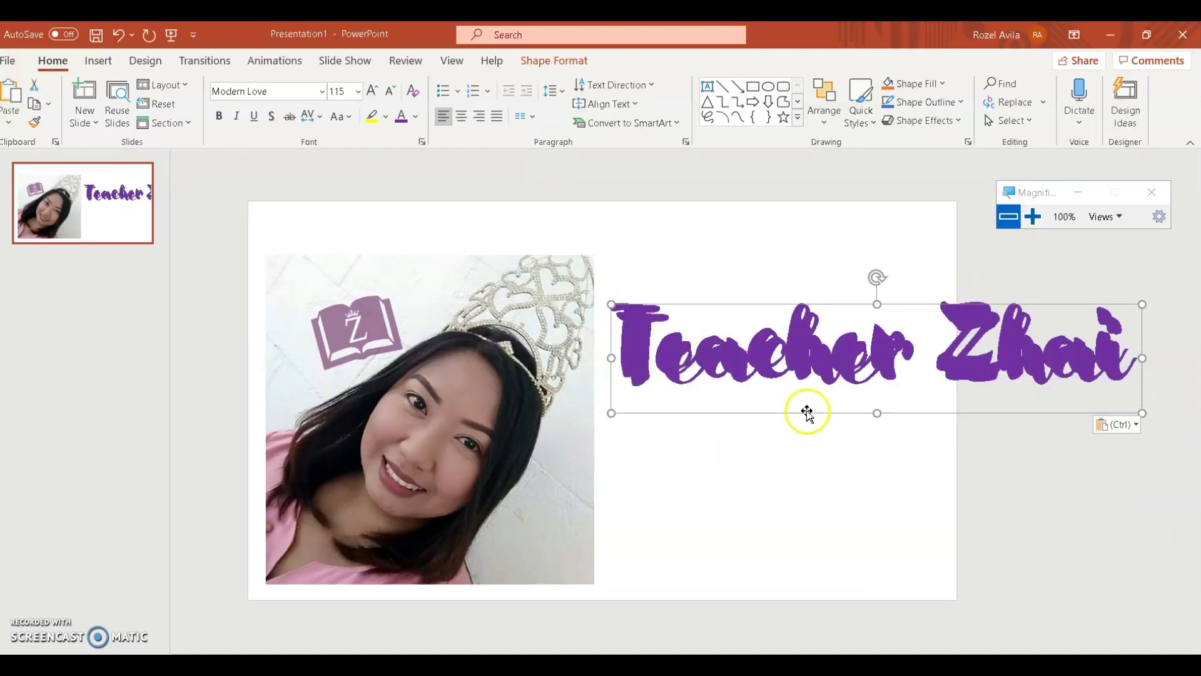
pyautogui.moveTo(799, 407); pyautogui.dragTo(802, 468)
pyautogui.click(802, 469)
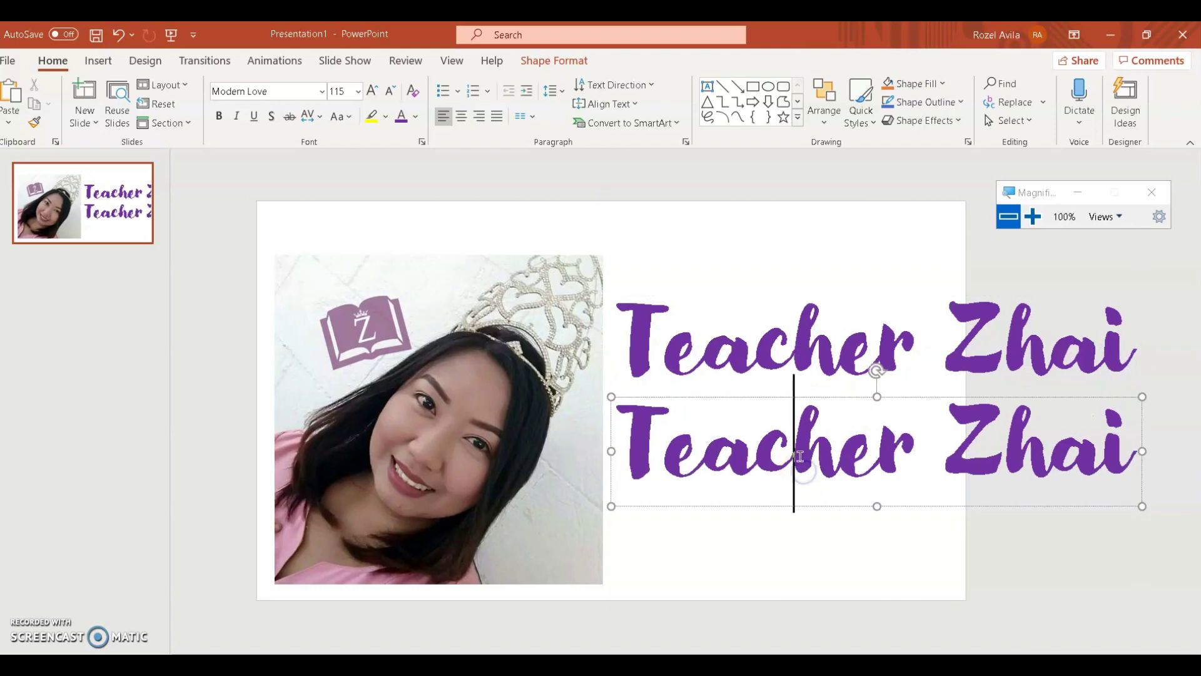
pyautogui.tripleClick(799, 456)
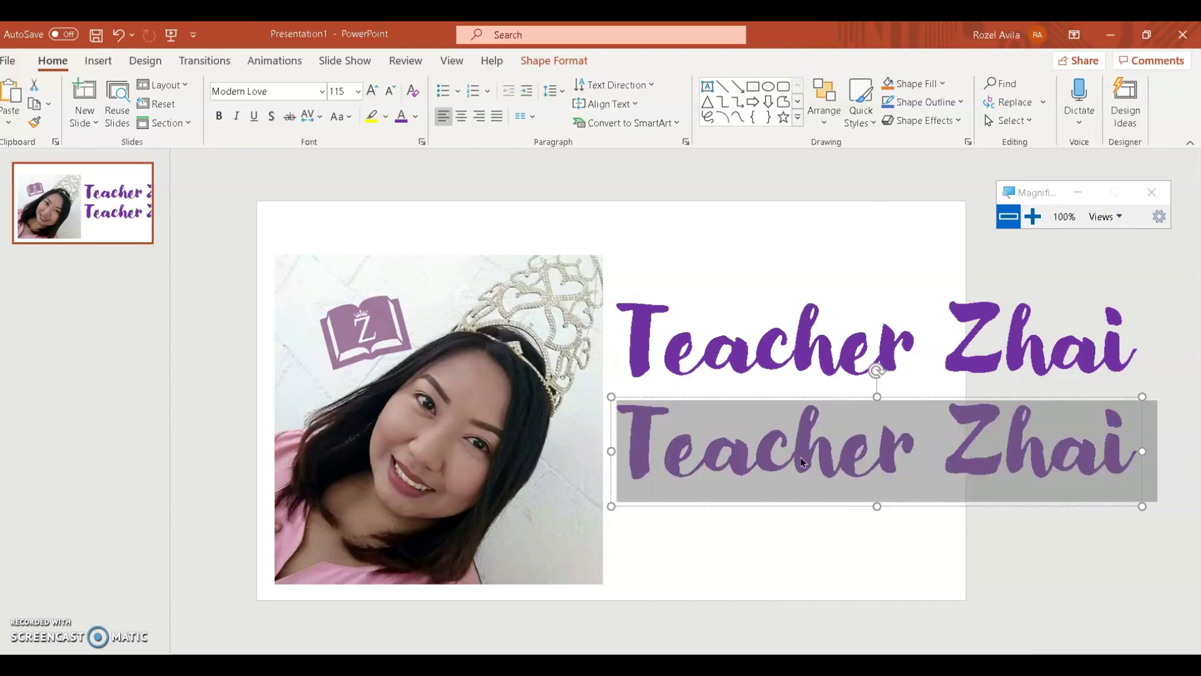
pyautogui.click(268, 91)
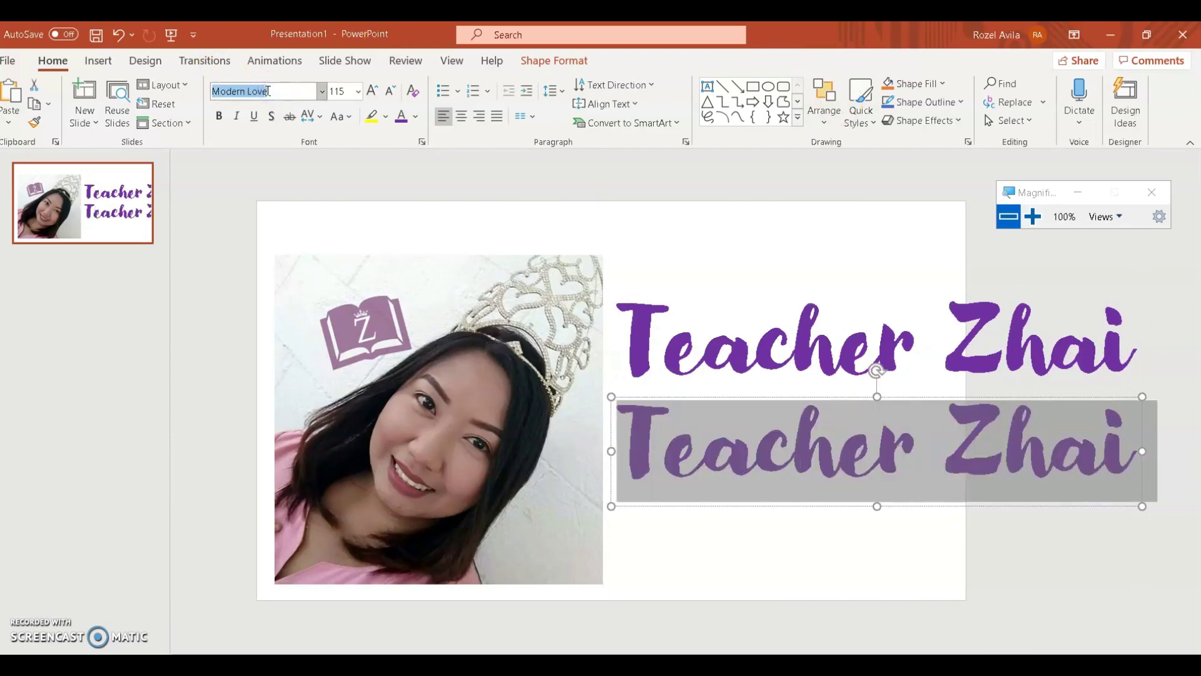
pyautogui.write('Arial')
pyautogui.press('Return')
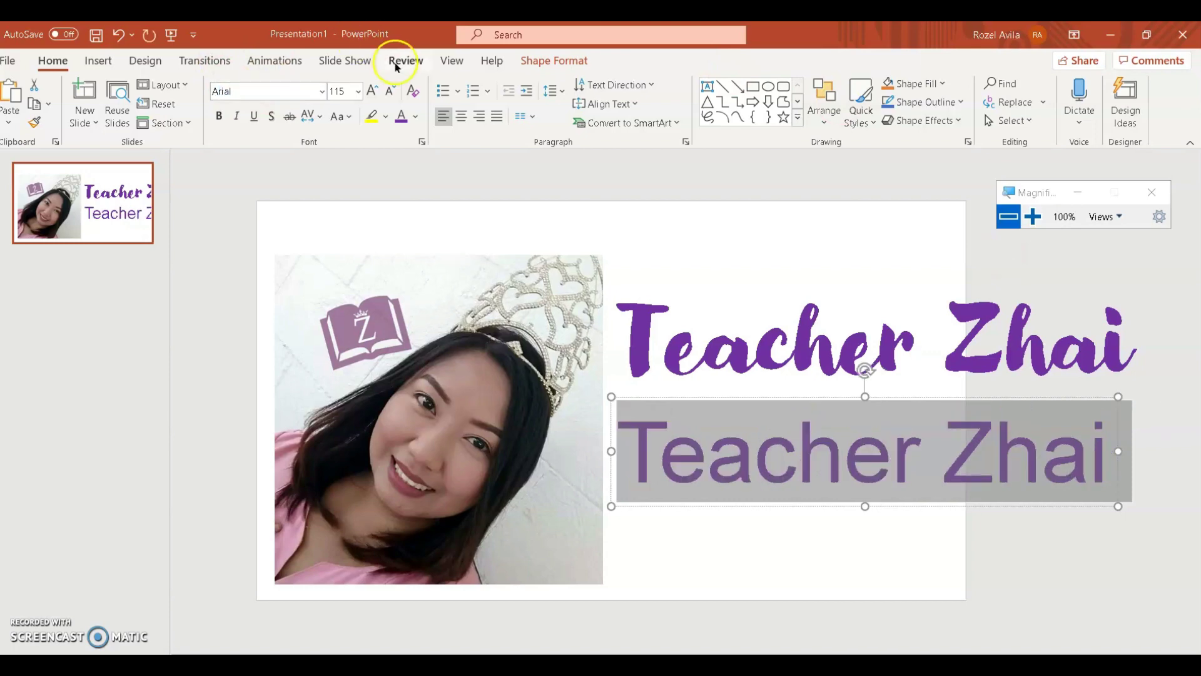
pyautogui.click(390, 90)
pyautogui.click(390, 90)
pyautogui.click(390, 90)
pyautogui.click(390, 90)
pyautogui.click(415, 116)
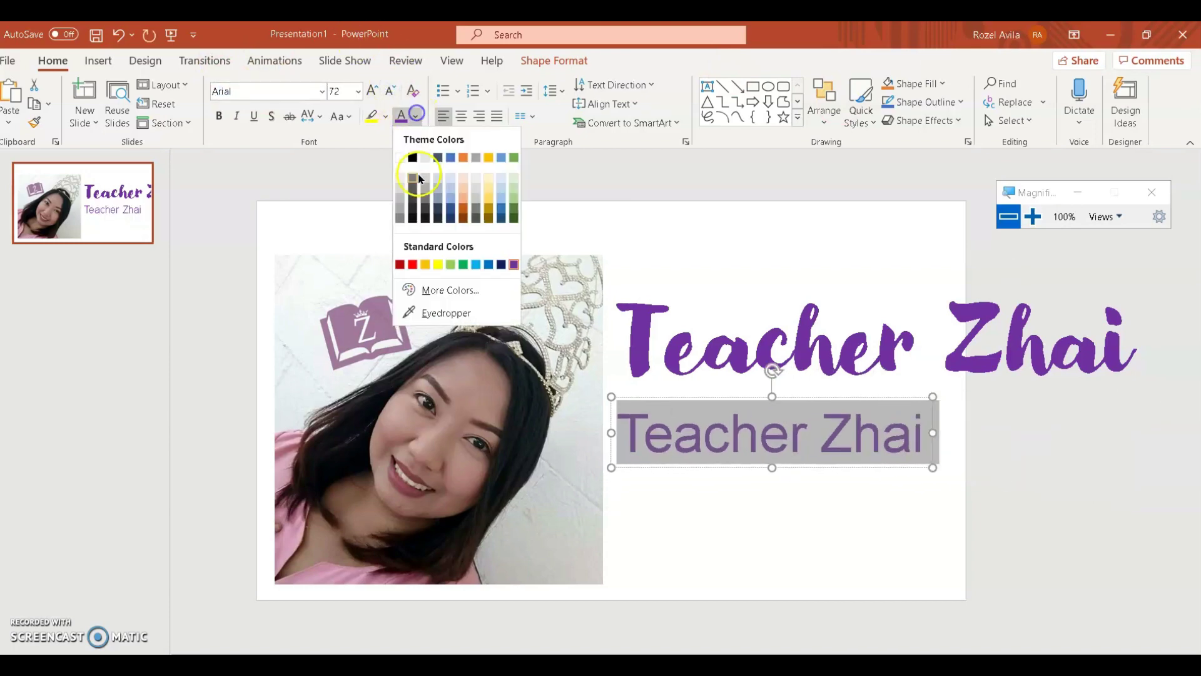
pyautogui.click(418, 216)
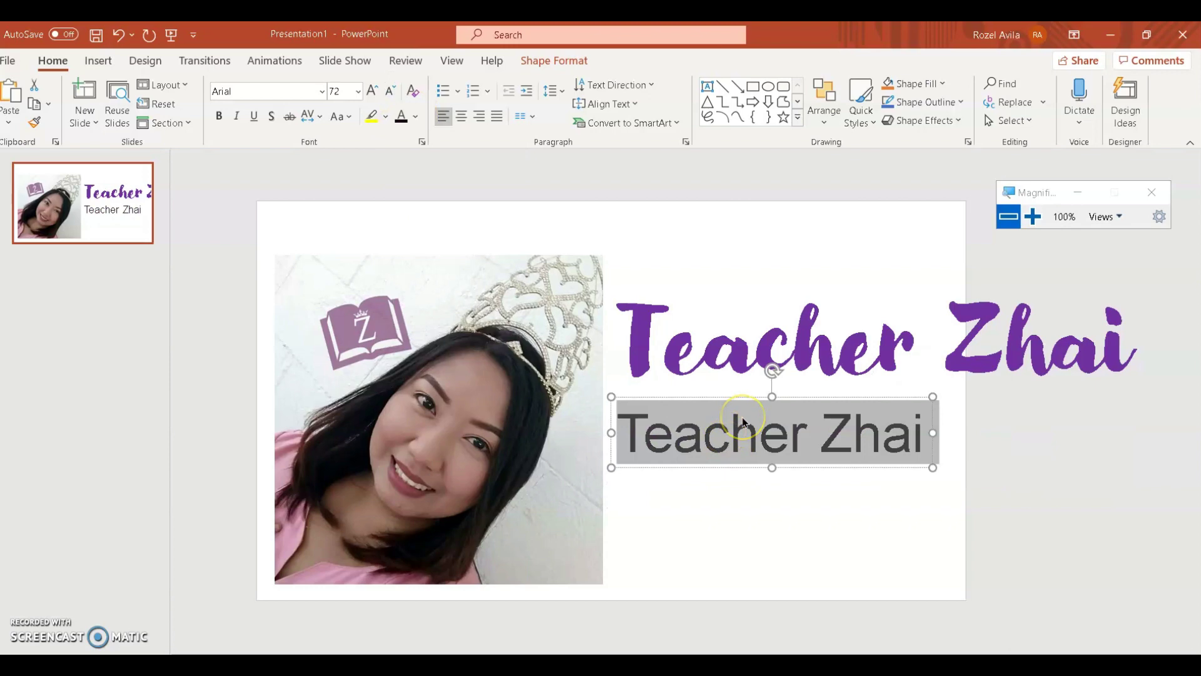
# Step: Type a YouTube channel line and an FB Page line into the copy
pyautogui.write('Yu')
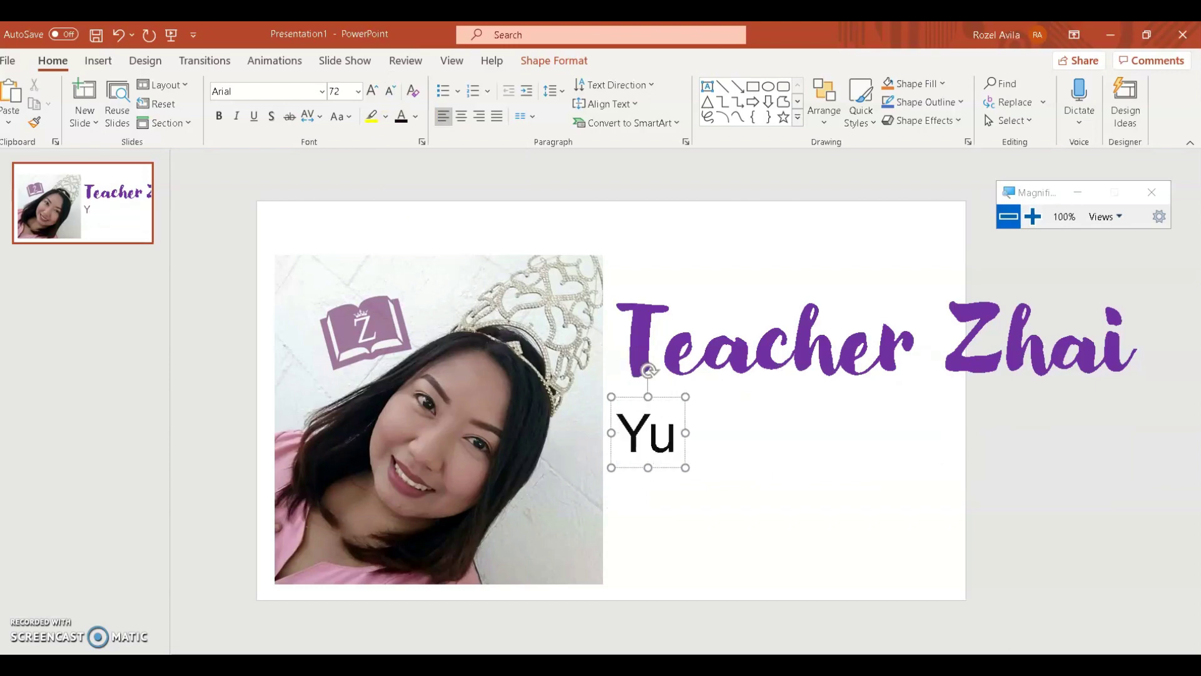
pyautogui.press('BackSpace')
pyautogui.write('outube')
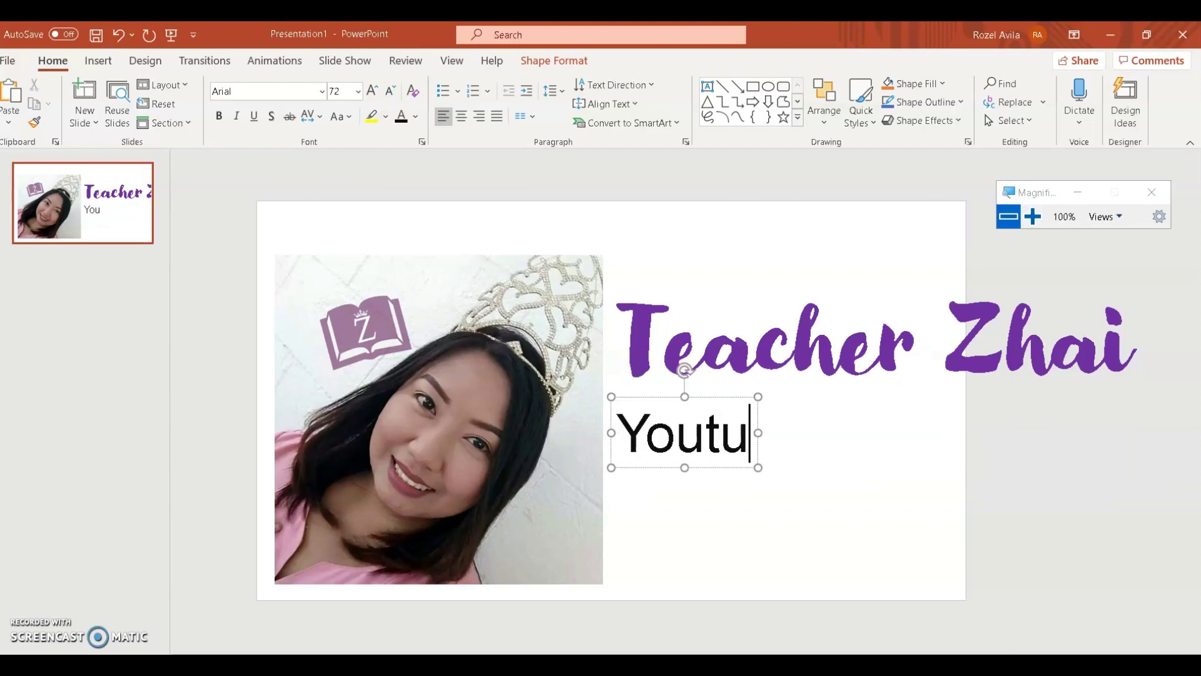
pyautogui.write(': Tea')
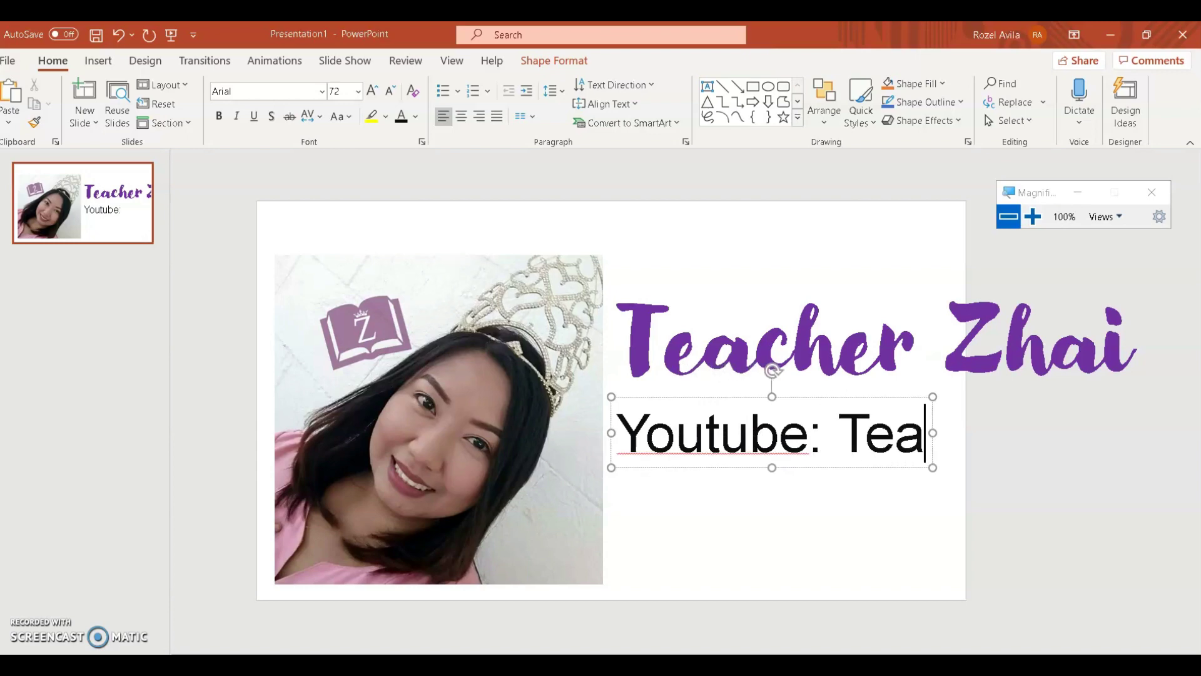
pyautogui.write('cher Zhai')
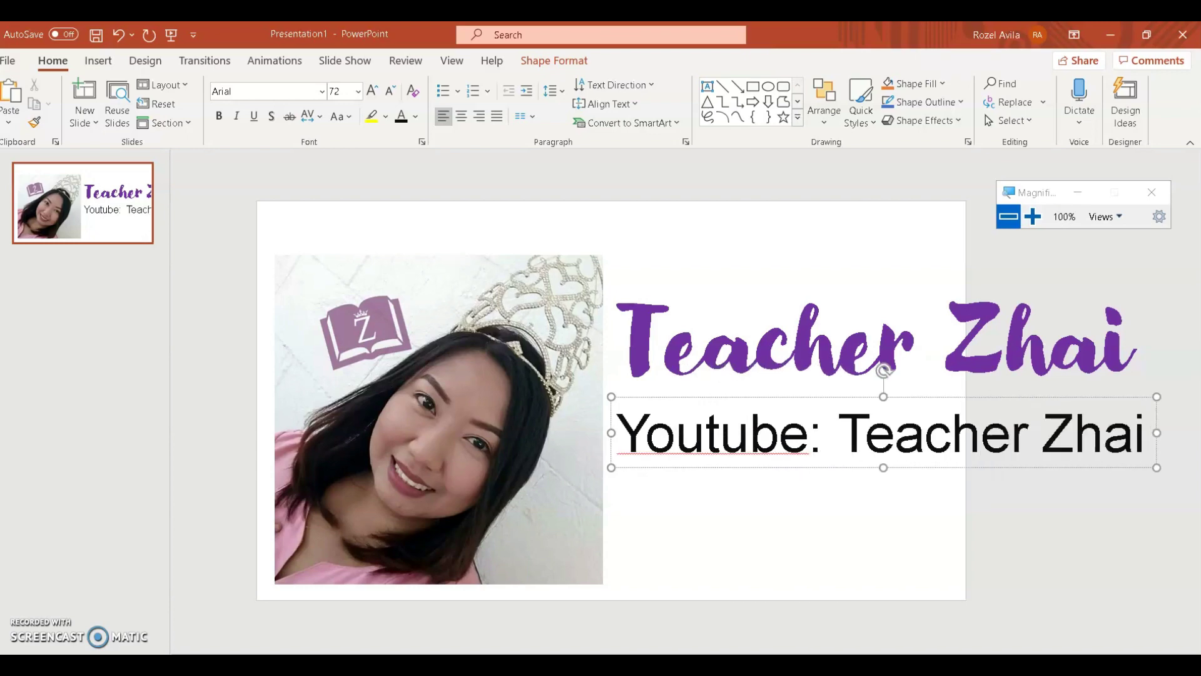
pyautogui.press('Return')
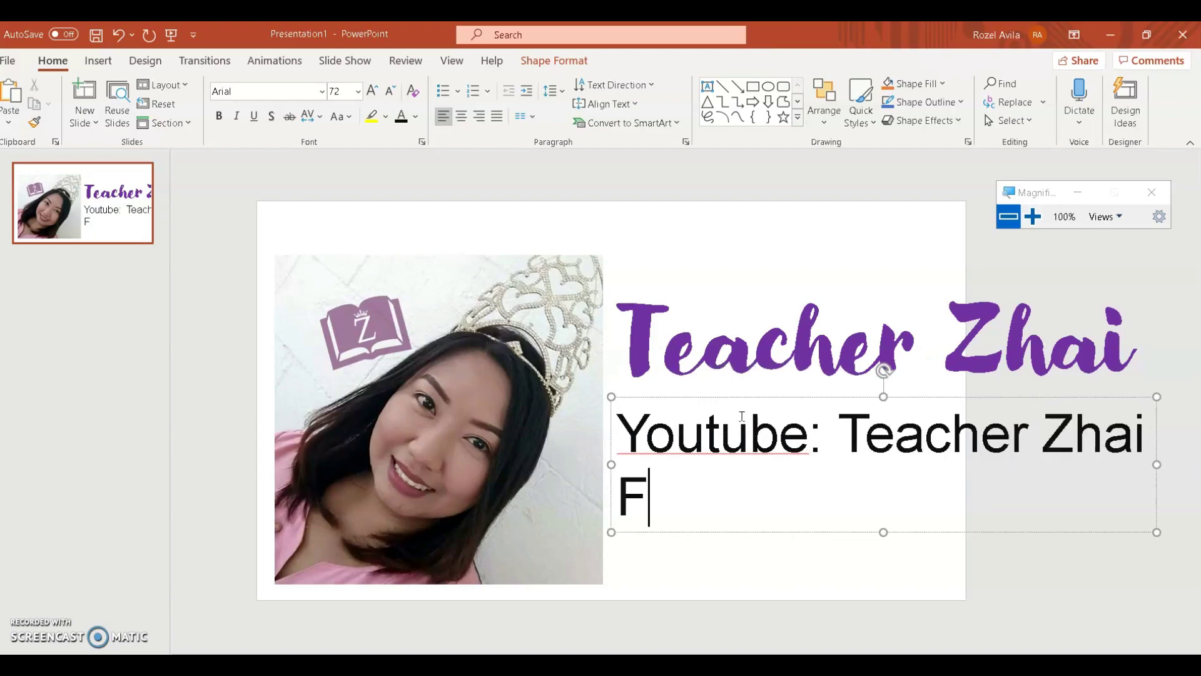
pyautogui.write('Fa')
pyautogui.press('BackSpace')
pyautogui.write('B P')
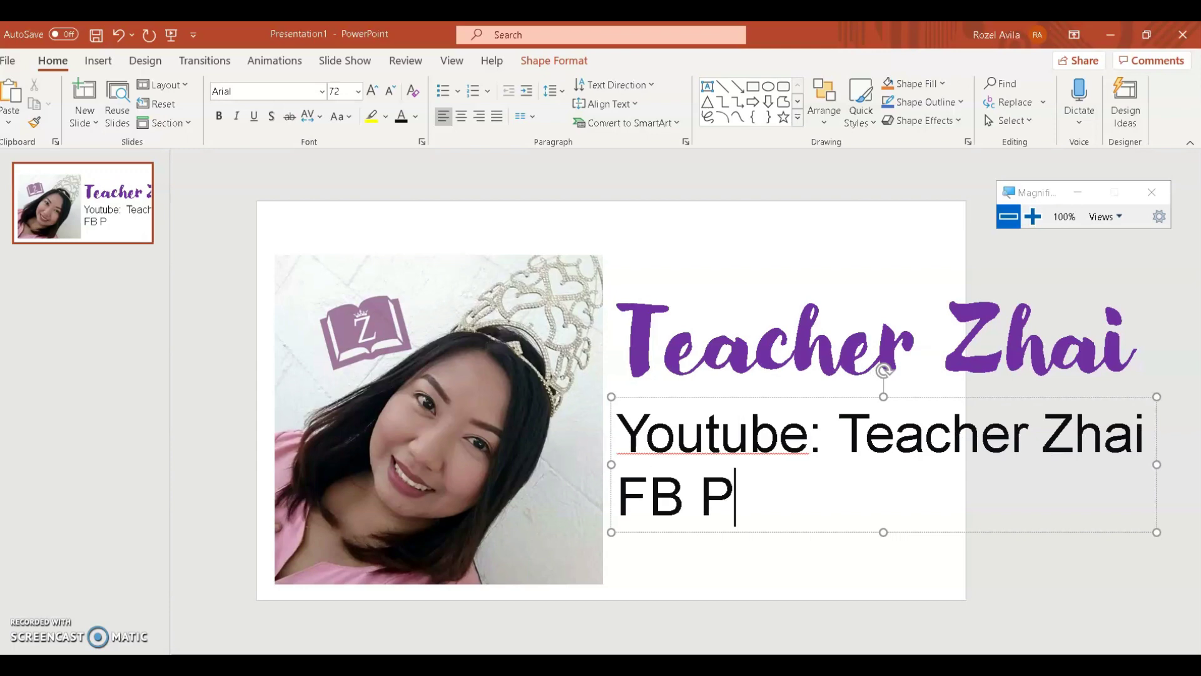
pyautogui.write('age: Teac')
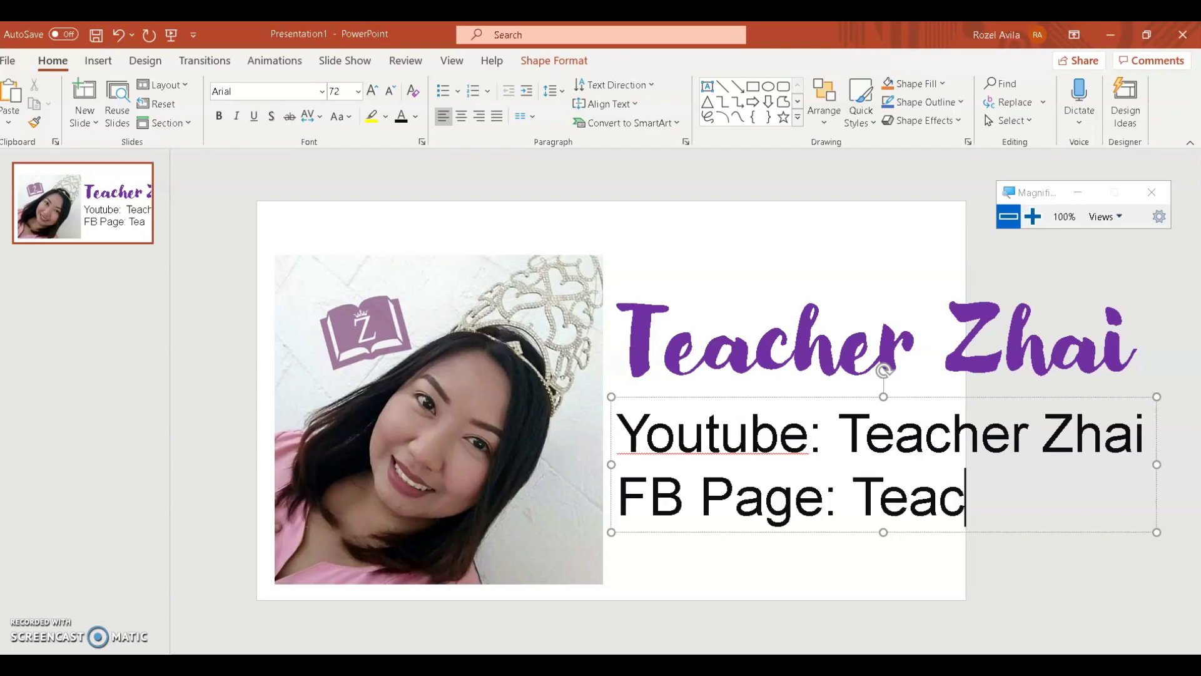
pyautogui.write('herZhaiP')
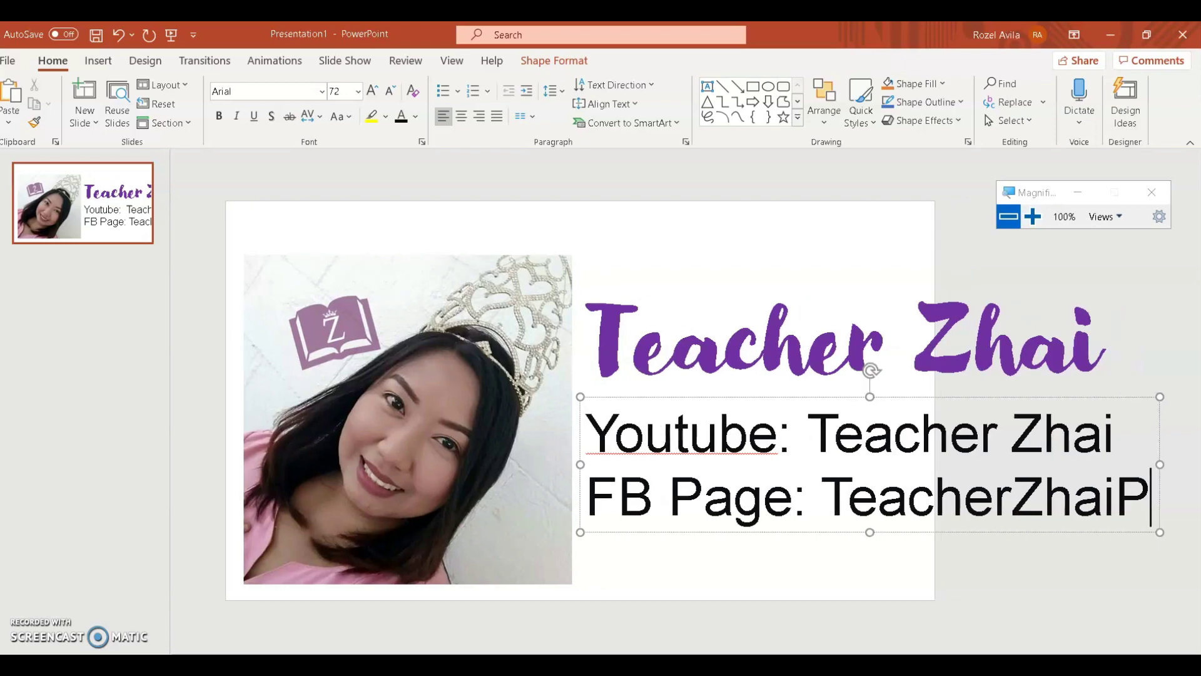
pyautogui.write('H')
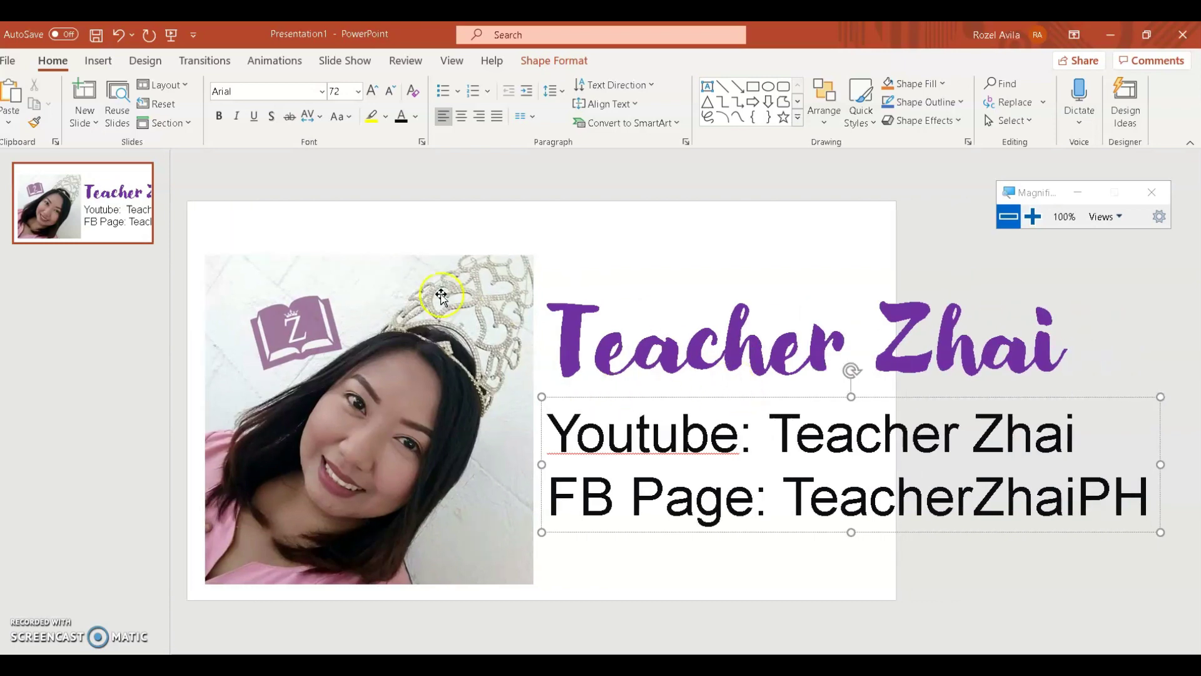
# Step: Shrink the subtitle to 44 pt and select it along with the photo and title
pyautogui.hotkey('ctrl', 'a')
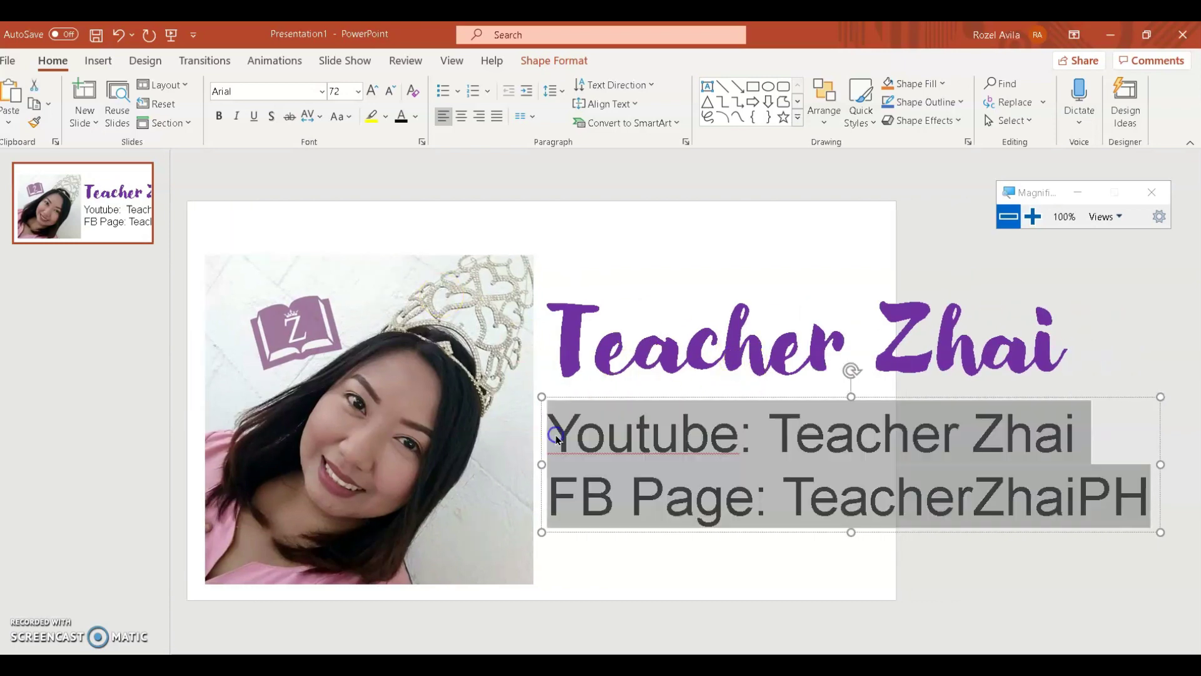
pyautogui.click(389, 91)
pyautogui.click(388, 91)
pyautogui.click(388, 91)
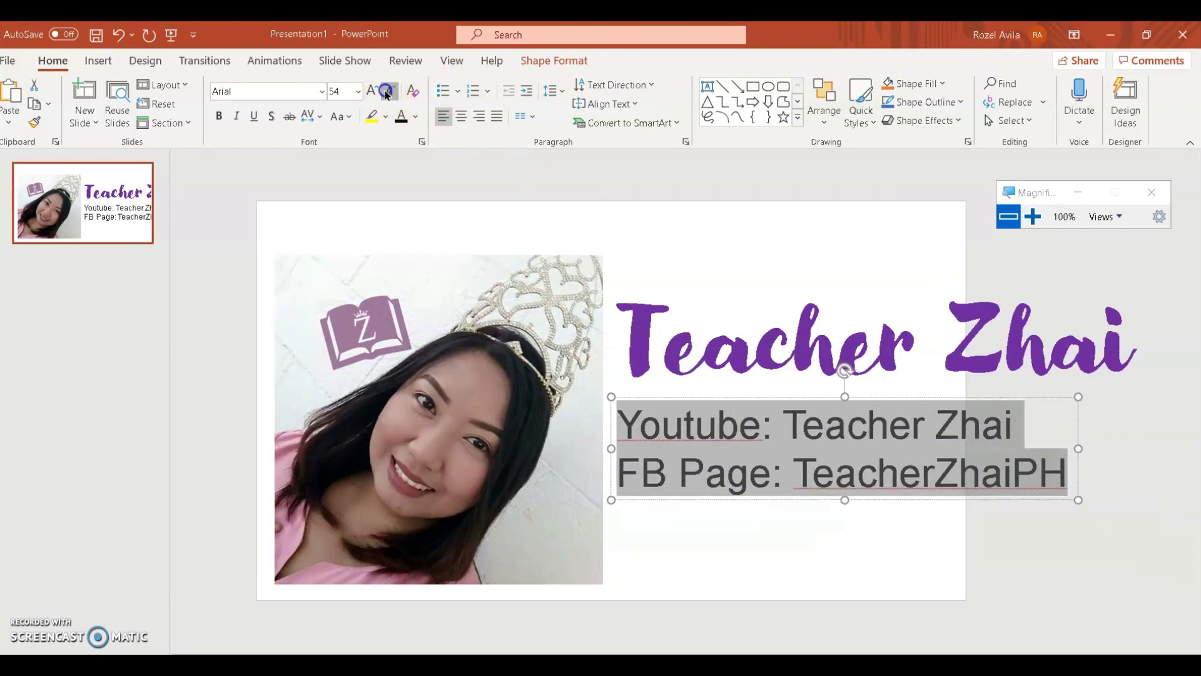
pyautogui.click(388, 92)
pyautogui.click(388, 91)
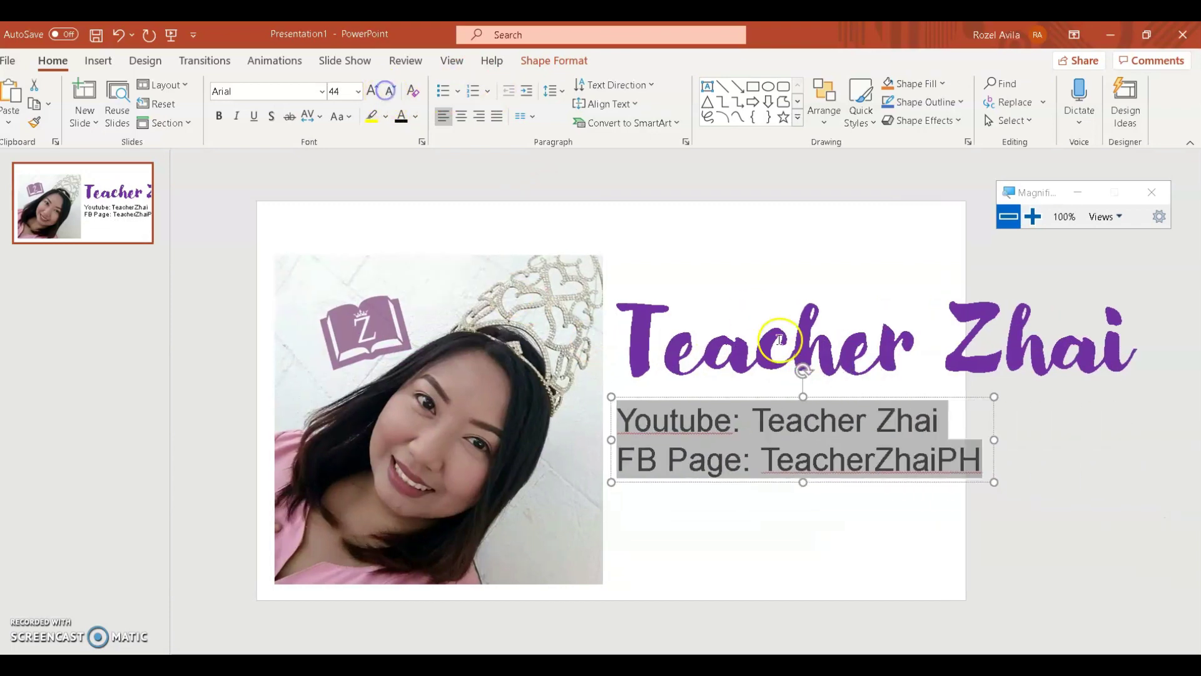
pyautogui.click(710, 398)
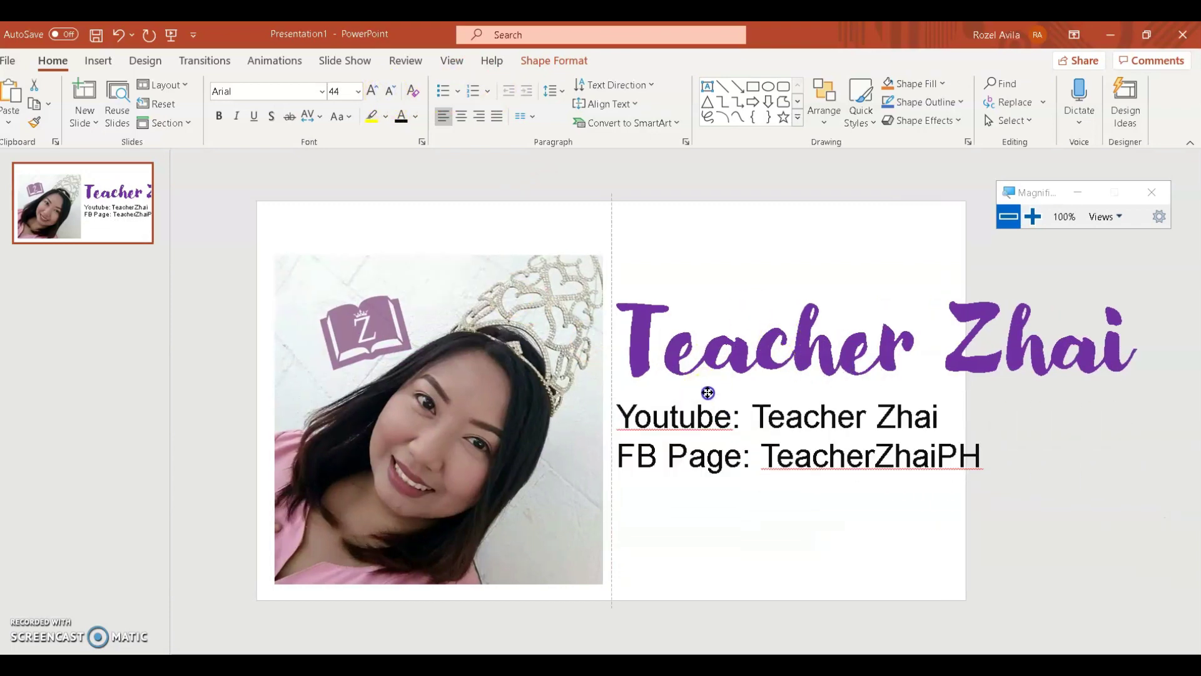
pyautogui.keyDown('shift'); pyautogui.click(541, 368); pyautogui.keyUp('shift')
pyautogui.keyDown('shift'); pyautogui.click(651, 344); pyautogui.keyUp('shift')
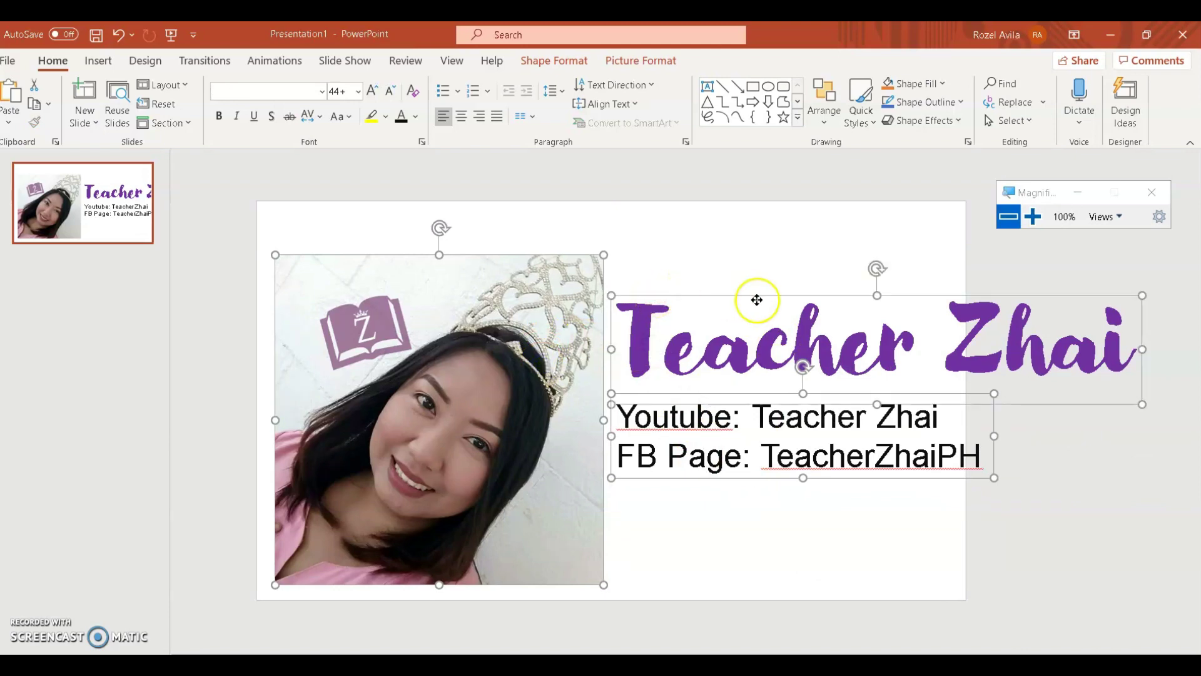
# Step: Group the photo, title and subtitle together
pyautogui.rightClick(657, 297)
pyautogui.moveTo(751, 406)
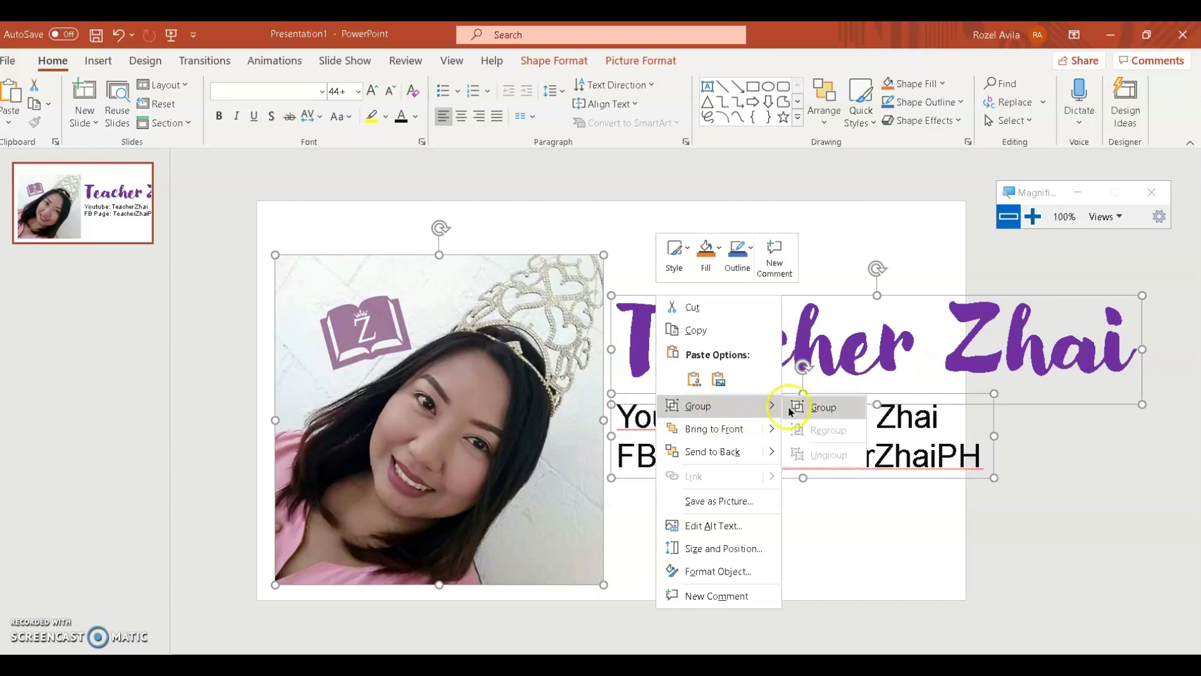
pyautogui.click(806, 408)
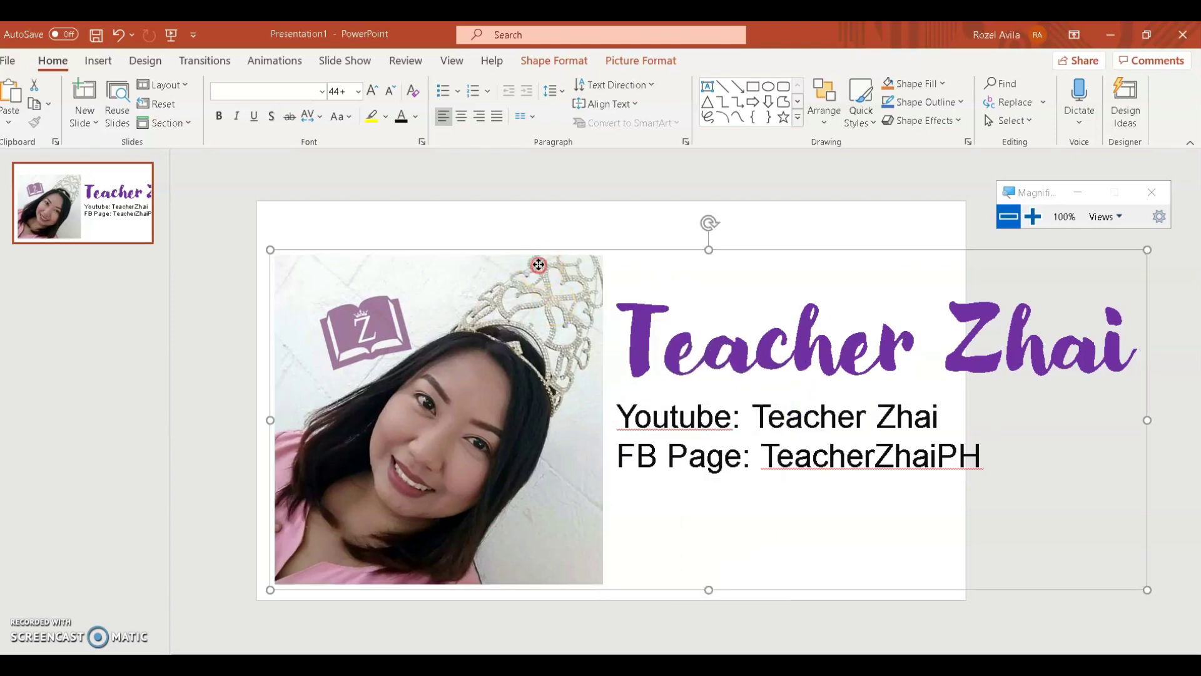
# Step: Save the group as picture logozhai.png and return to the Moodle browser
pyautogui.rightClick(539, 265)
pyautogui.click(601, 474)
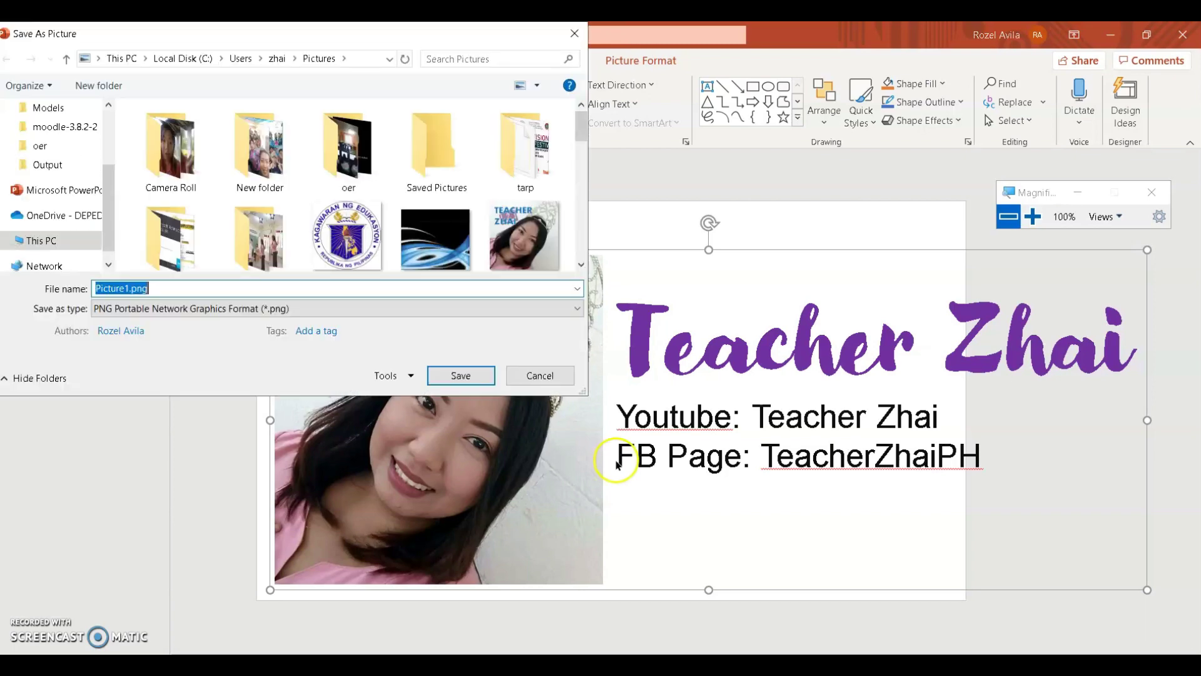
pyautogui.write('teac')
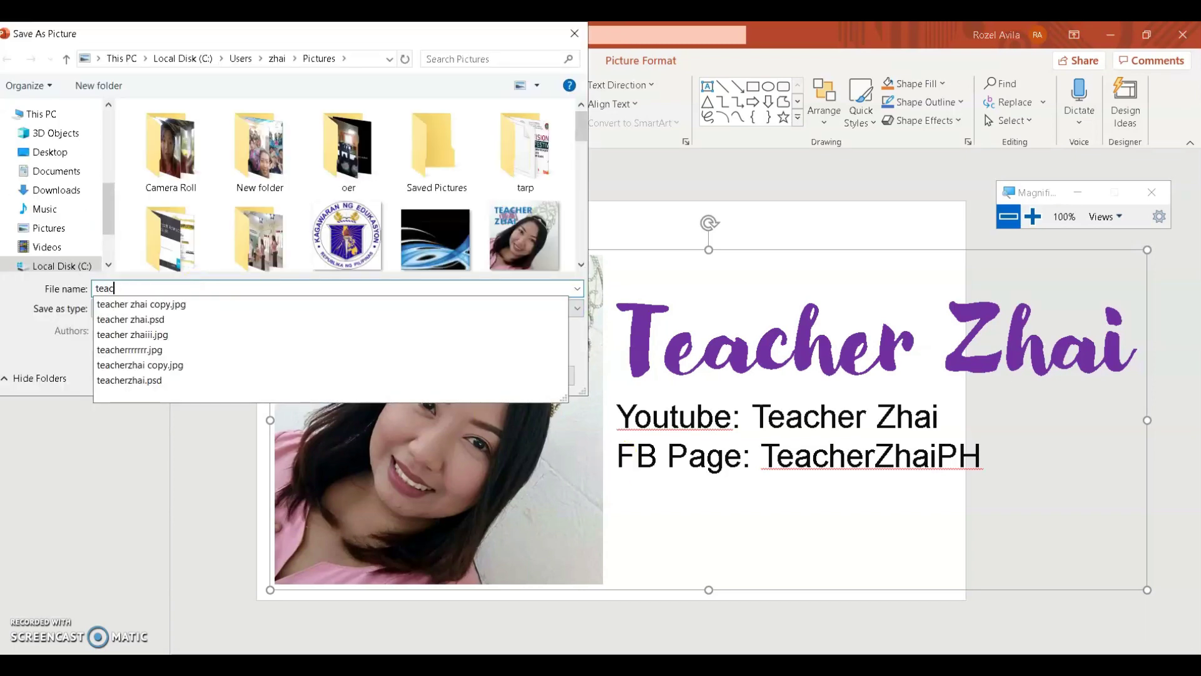
pyautogui.press('BackSpace')
pyautogui.press('BackSpace')
pyautogui.press('BackSpace')
pyautogui.press('BackSpace')
pyautogui.write('logozhai.png')
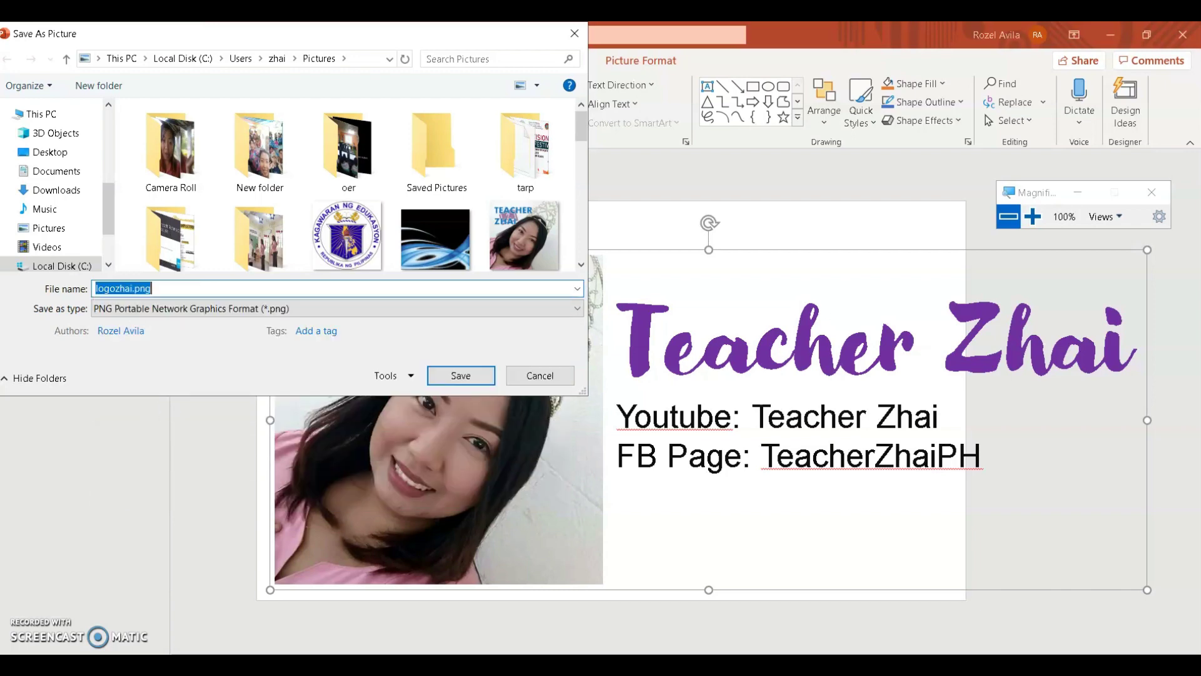
pyautogui.press('Return')
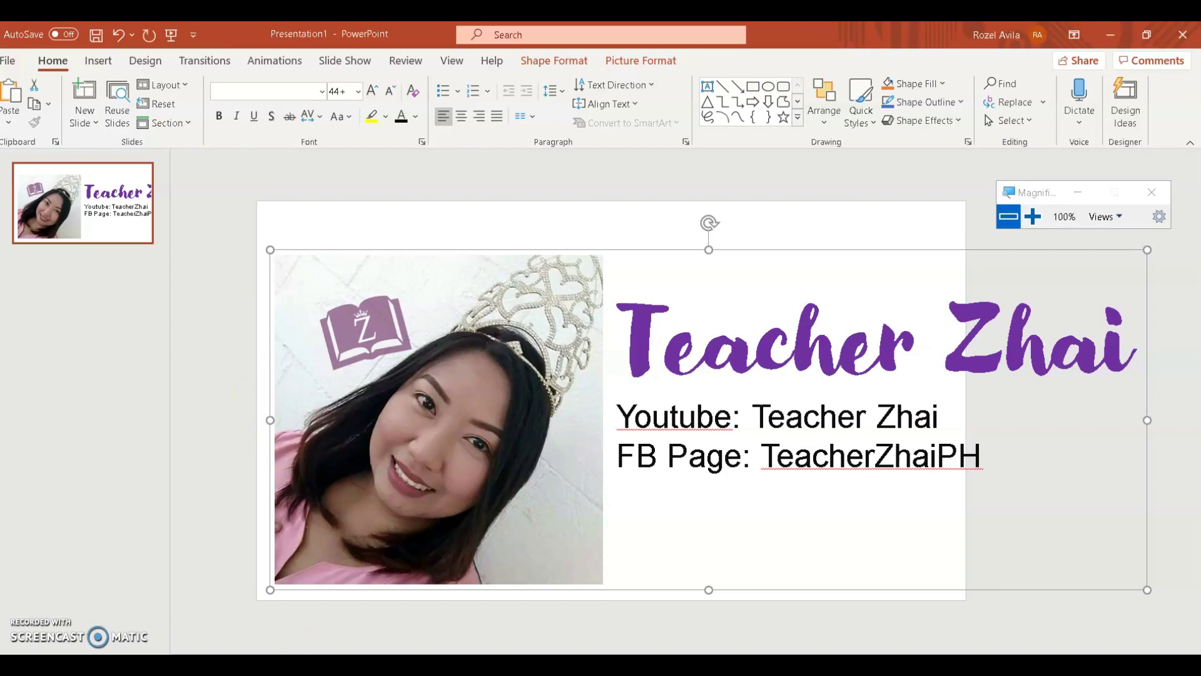
pyautogui.moveTo(162, 665)
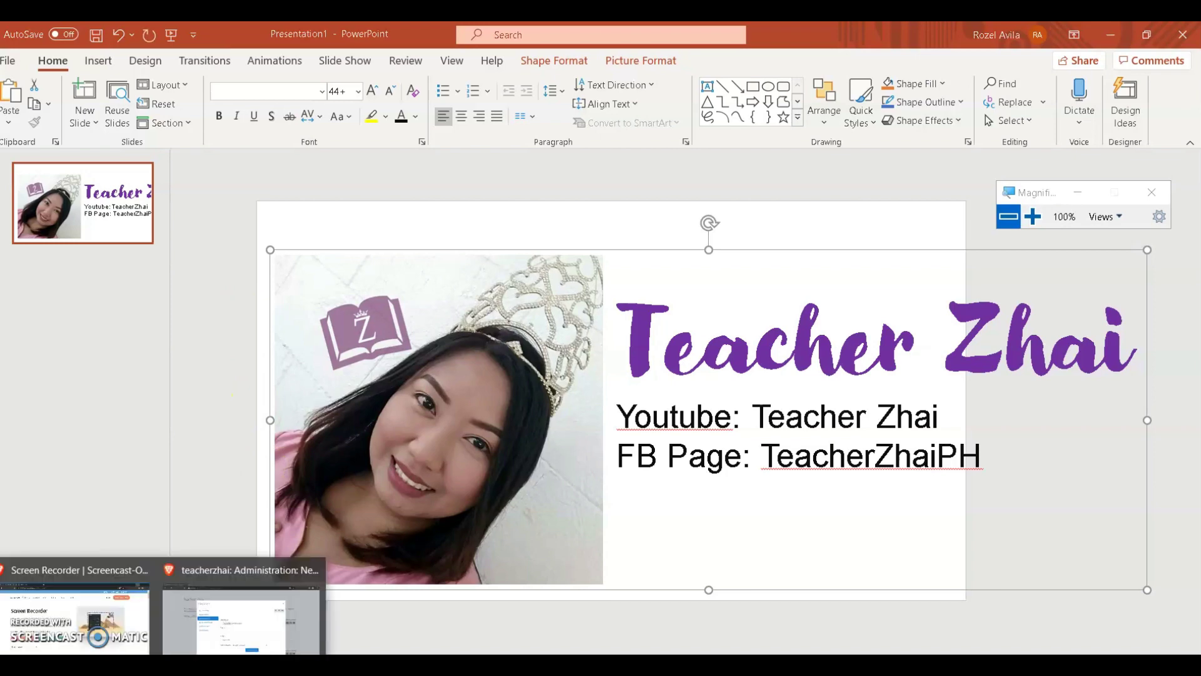
pyautogui.click(205, 645)
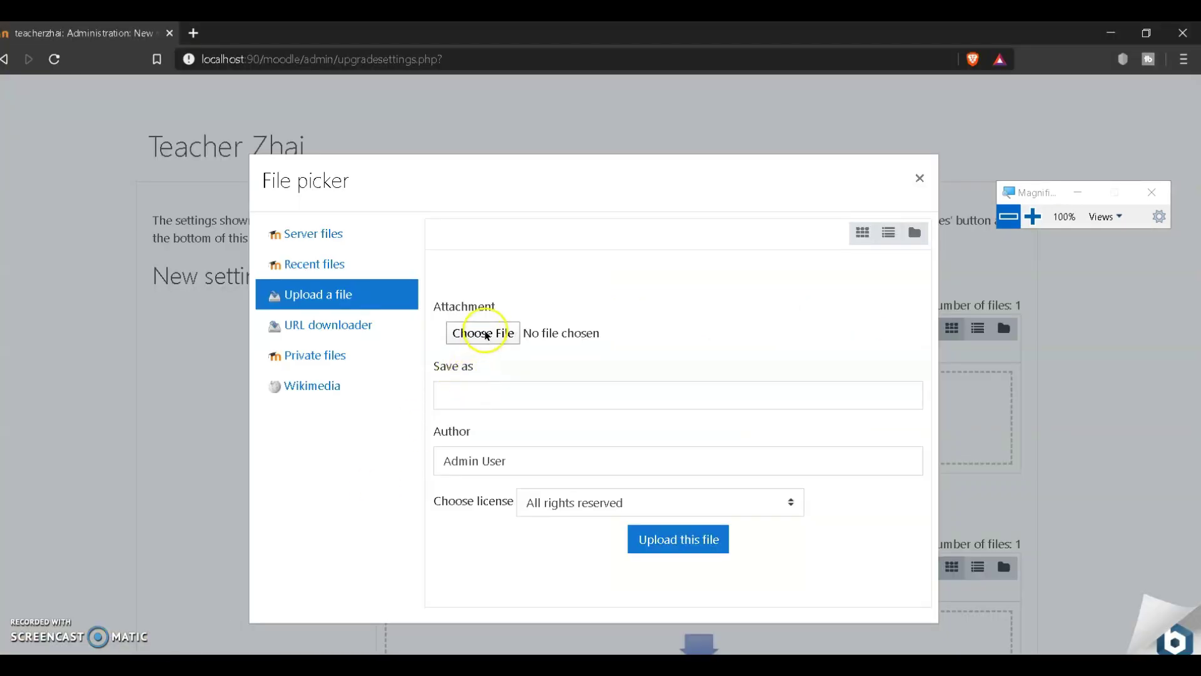
# Step: Upload logozhai.png from Pictures as the Moove theme logo
pyautogui.click(485, 332)
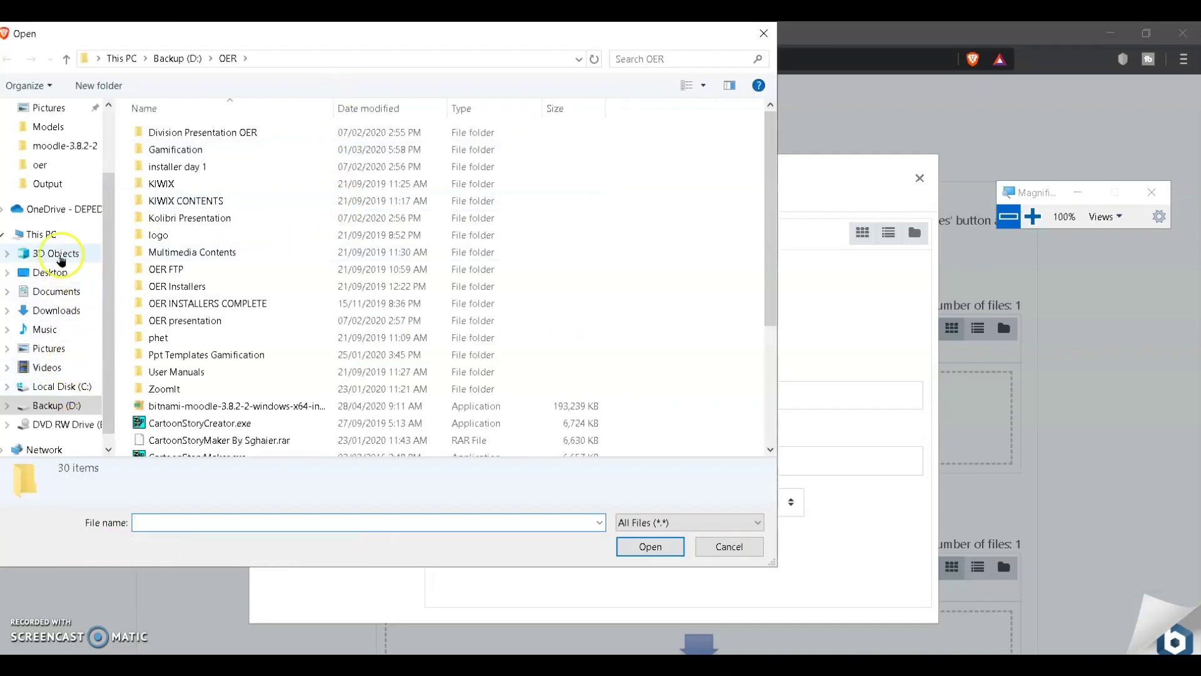
pyautogui.click(65, 346)
pyautogui.click(189, 269)
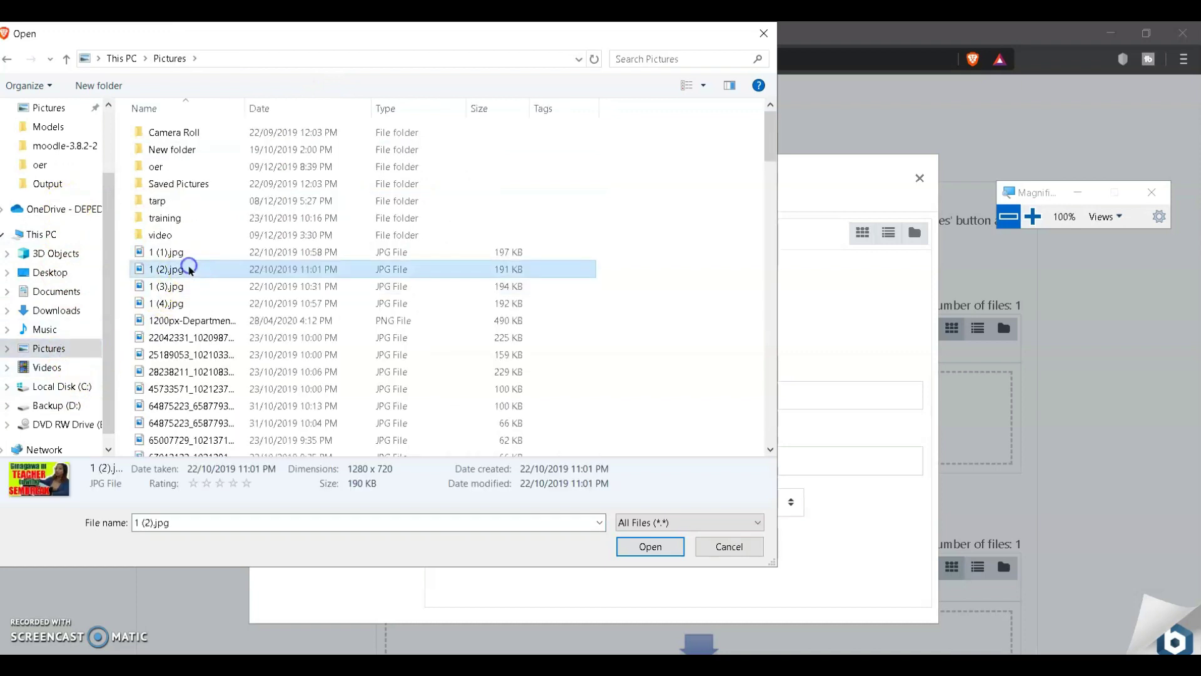
pyautogui.press('l')
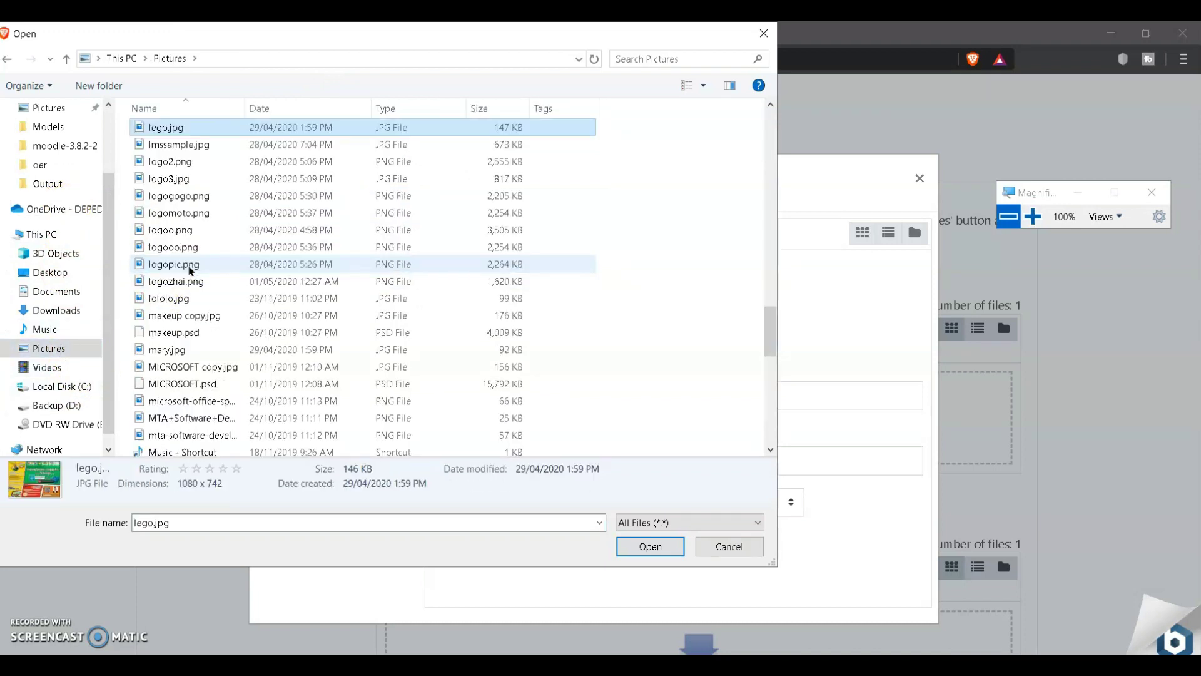
pyautogui.click(170, 282)
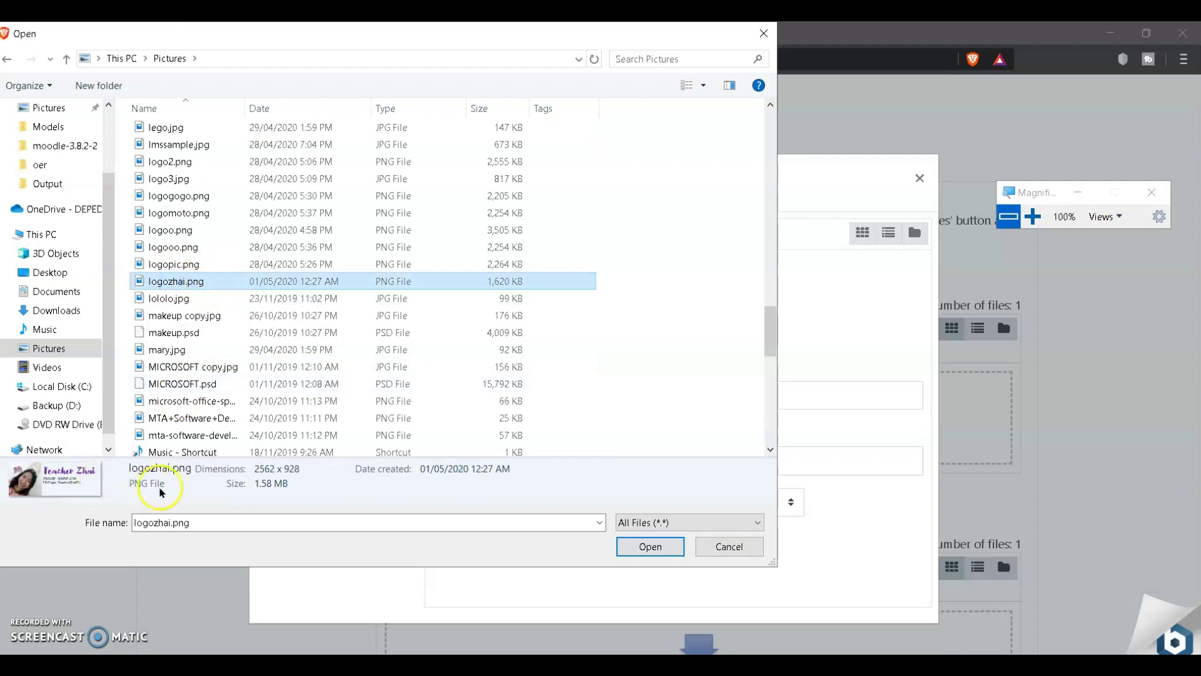
pyautogui.click(651, 546)
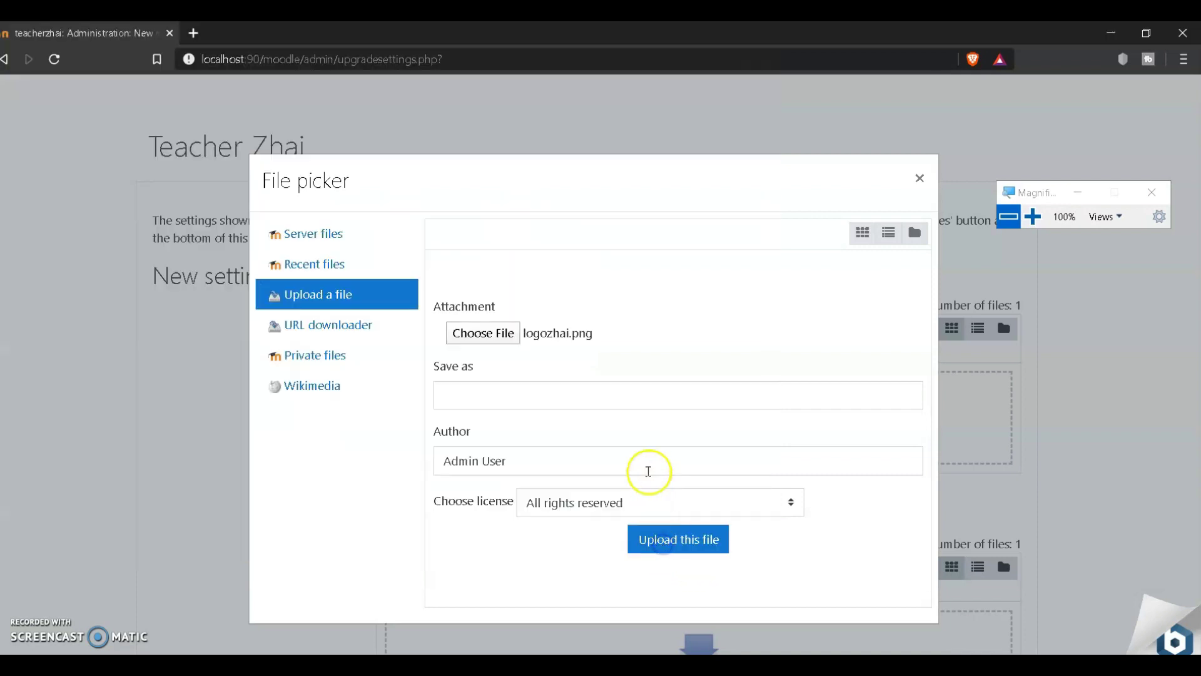
pyautogui.click(664, 550)
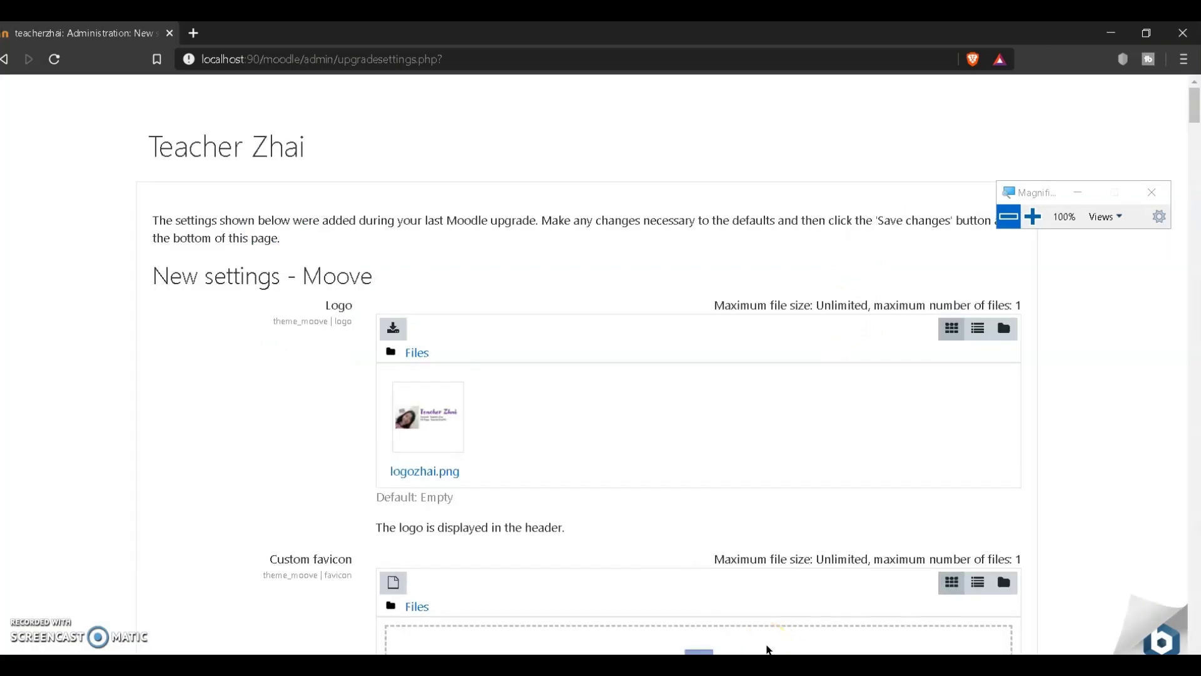
pyautogui.scroll(-3, 491, 498)
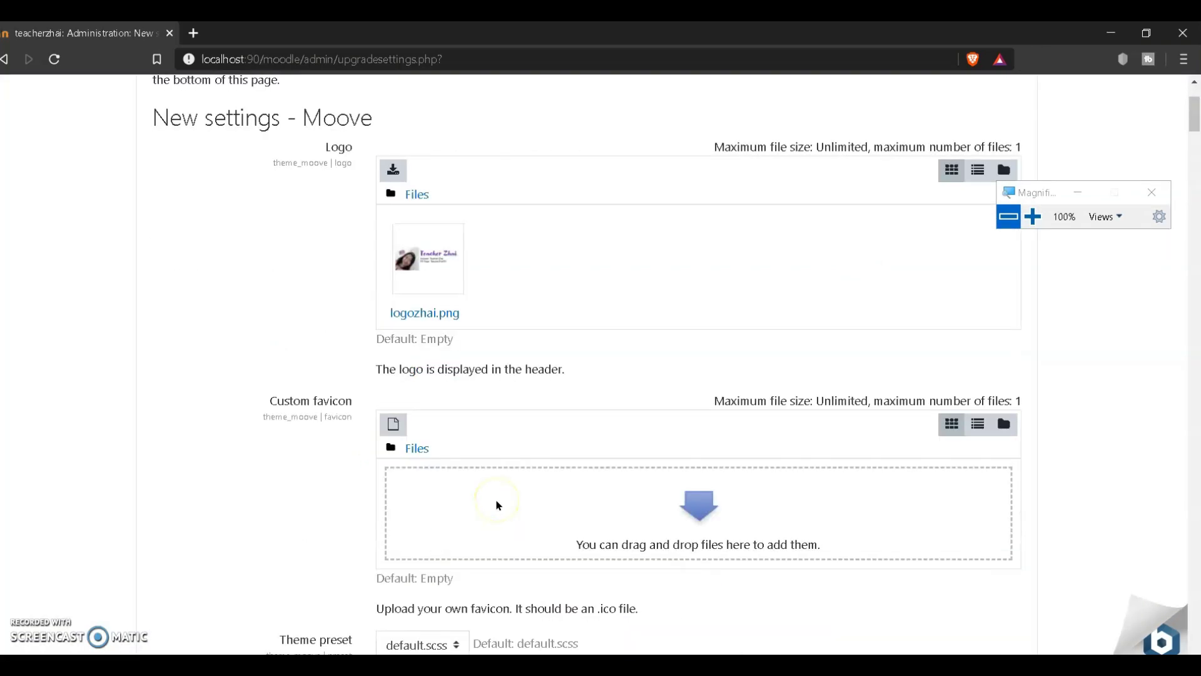
pyautogui.scroll(-3, 498, 505)
pyautogui.scroll(1, 499, 506)
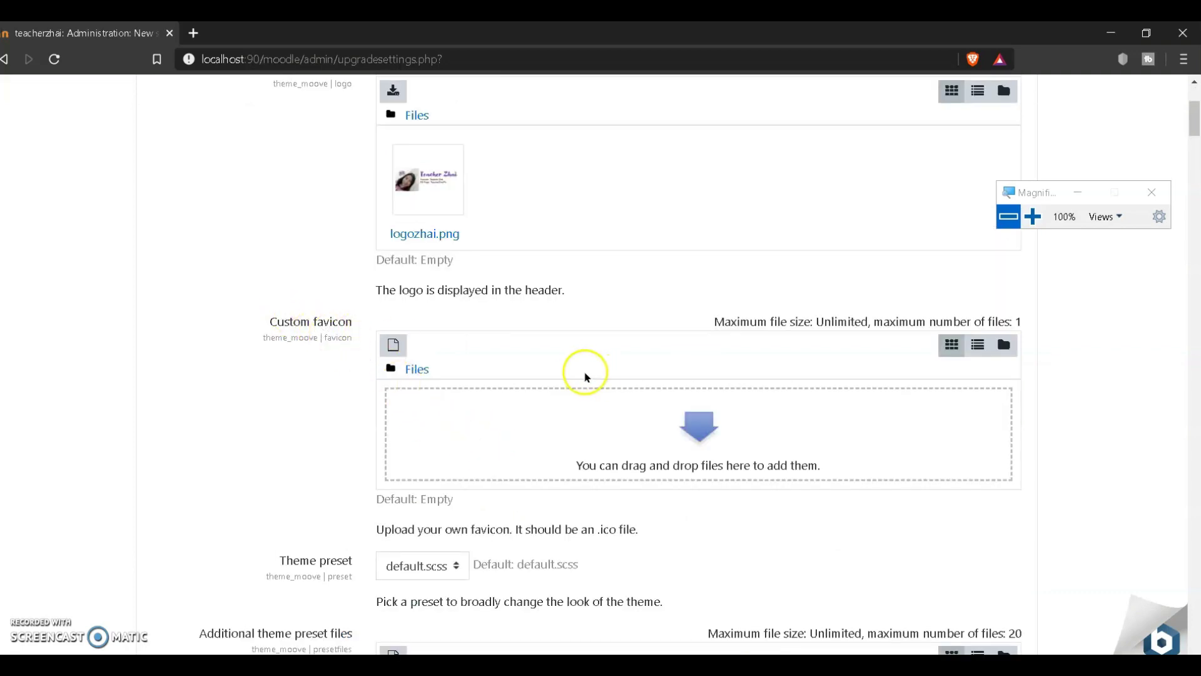
# Step: Return to the PowerPoint slide and select the photo within the grouped design
pyautogui.click(1032, 216)
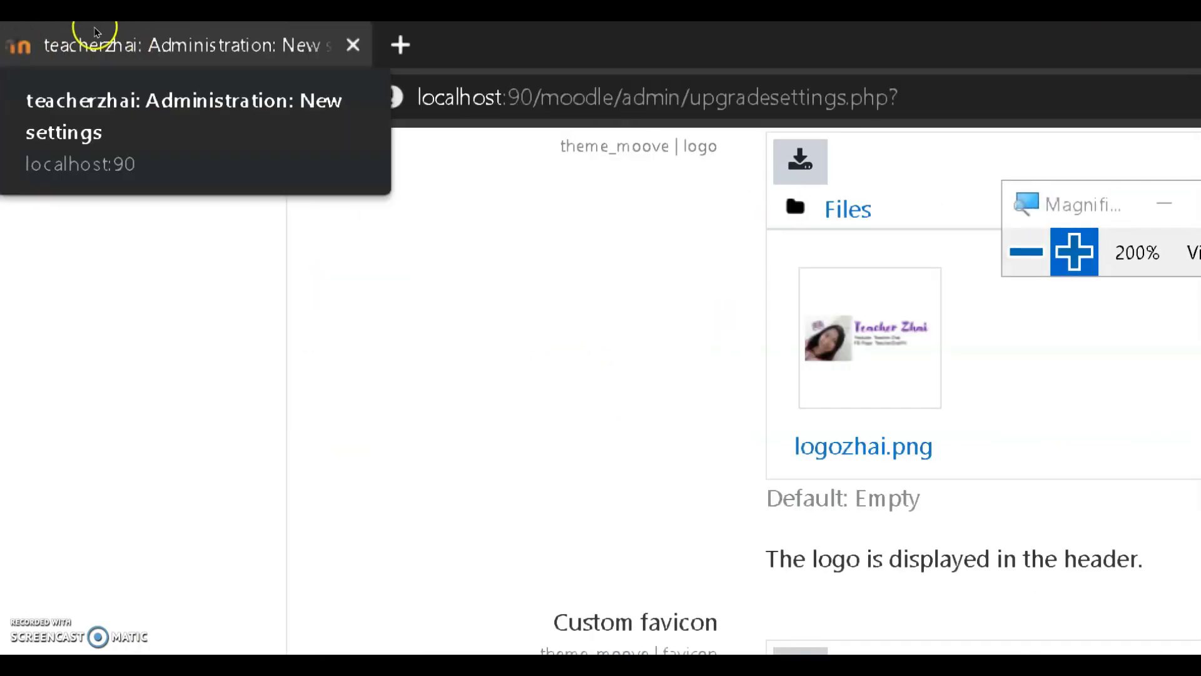
pyautogui.press('super+minus')
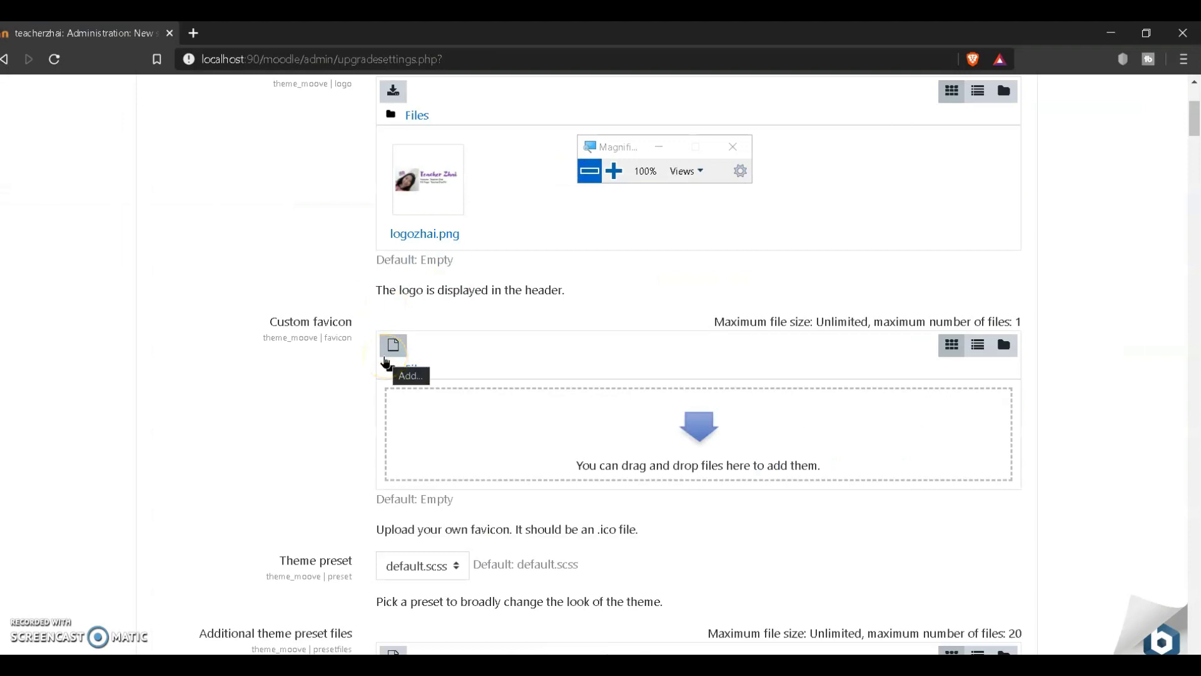
pyautogui.click(386, 361)
pyautogui.moveTo(280, 666)
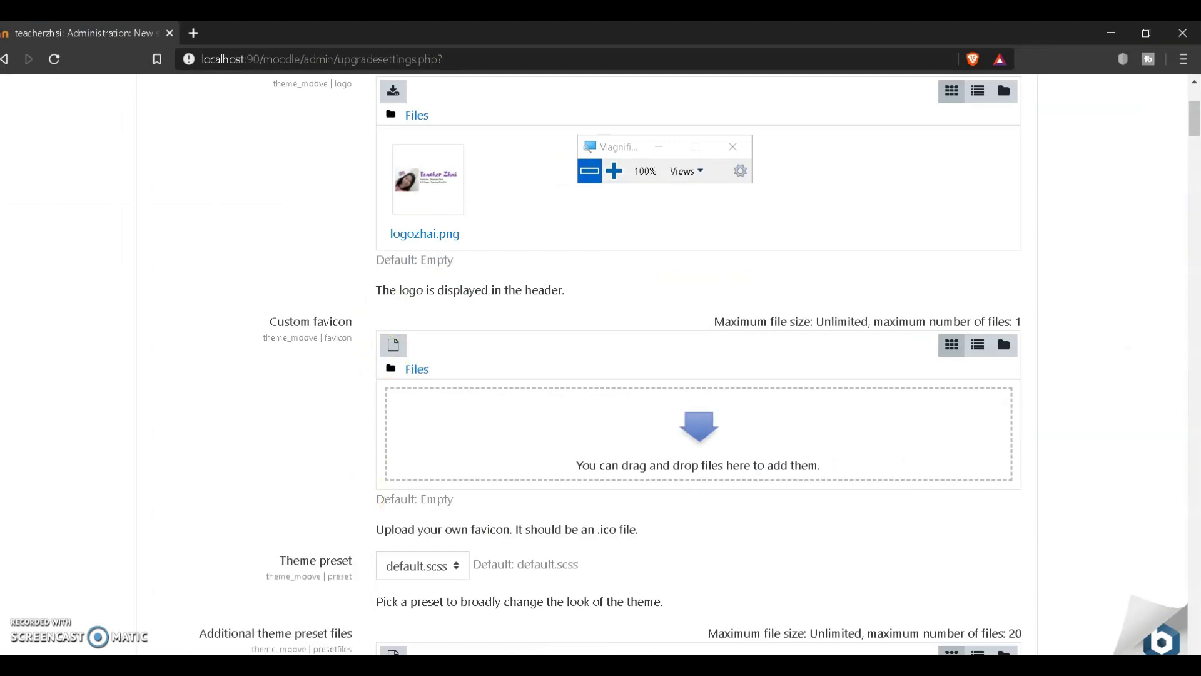
pyautogui.hotkey('alt', 'Tab')
pyautogui.click(523, 309)
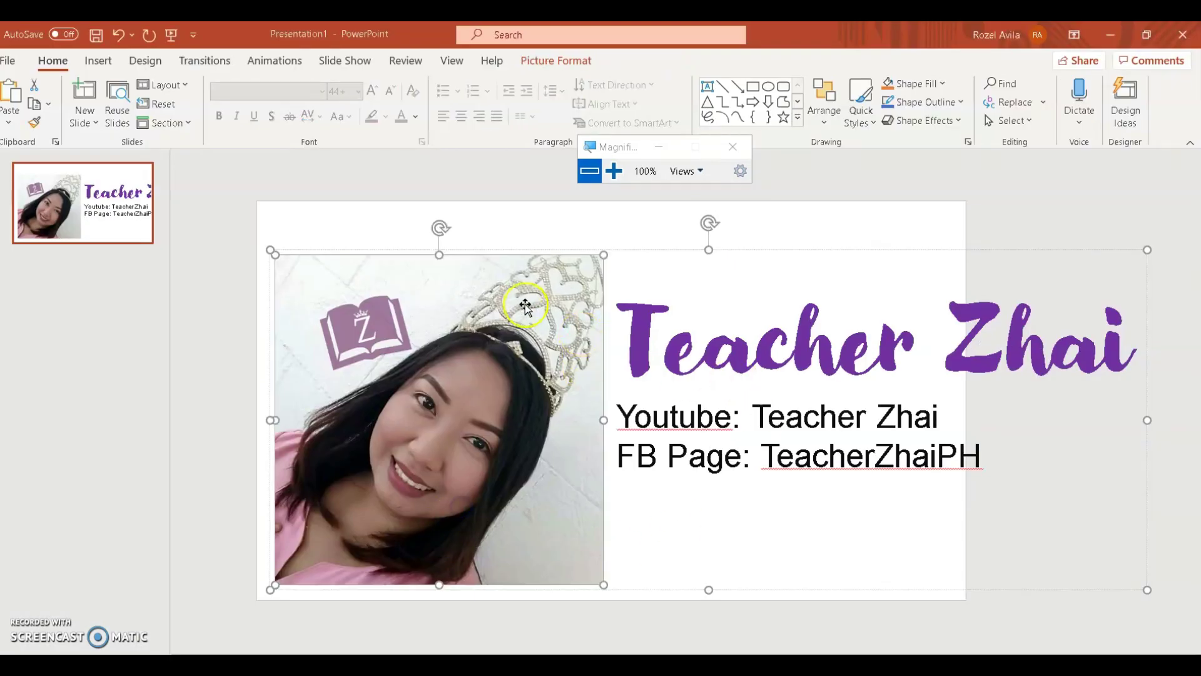
# Step: Add a second slide, paste the photo from slide 1 onto it, and shrink it to a tiny icon
pyautogui.click(132, 256)
pyautogui.press('Return')
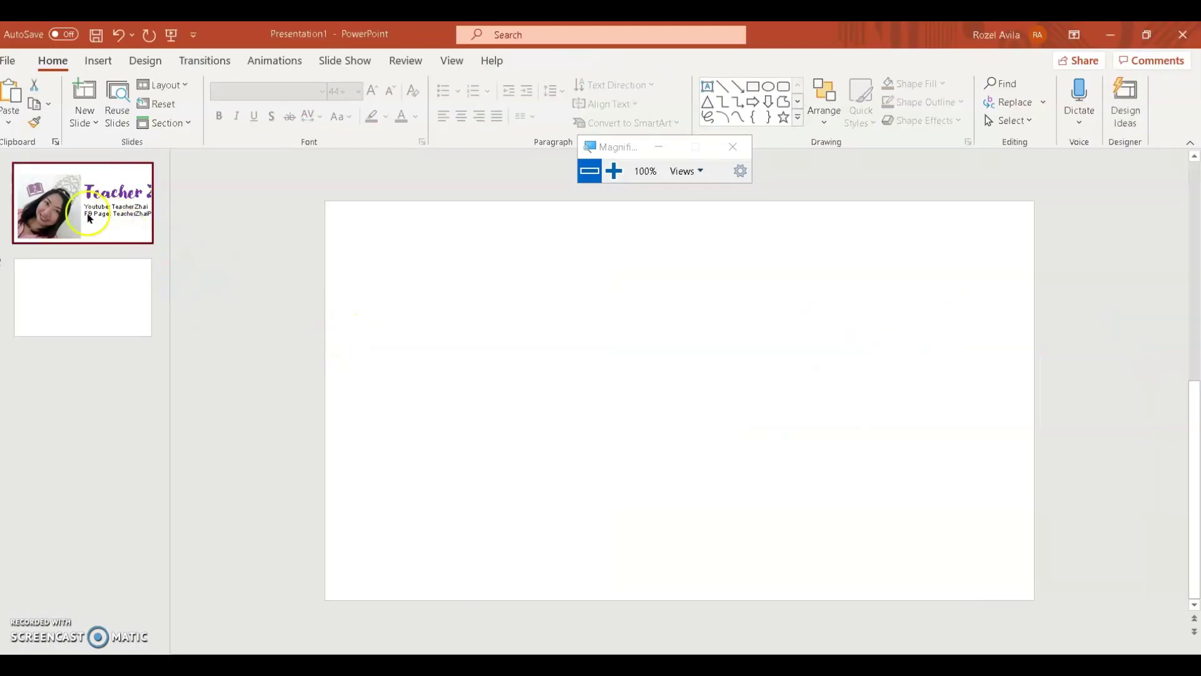
pyautogui.click(89, 218)
pyautogui.click(422, 344)
pyautogui.click(421, 346)
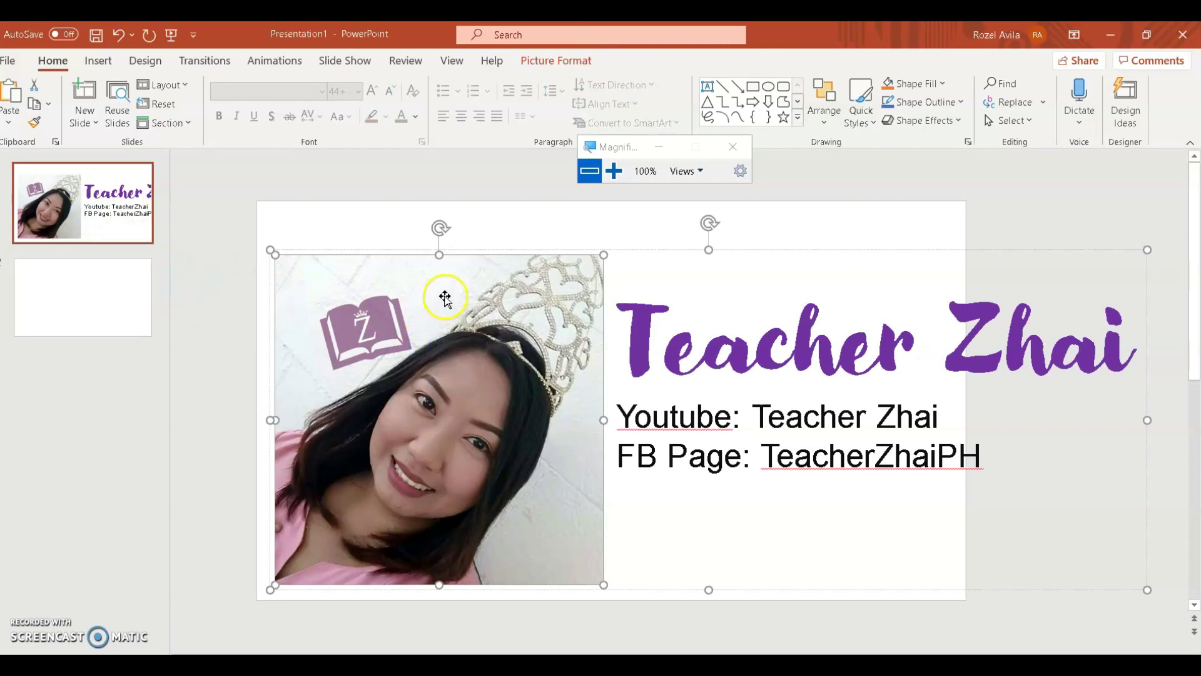
pyautogui.hotkey('ctrl', 'c')
pyautogui.click(115, 294)
pyautogui.hotkey('ctrl', 'v')
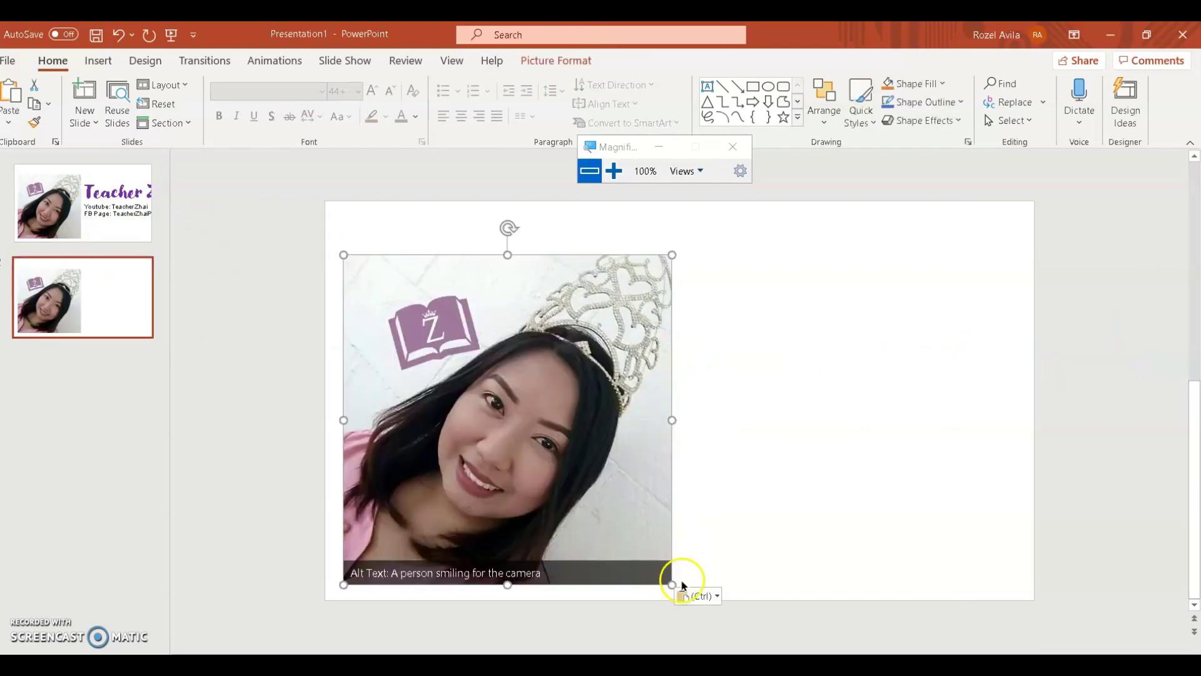
pyautogui.moveTo(672, 584); pyautogui.dragTo(356, 275)
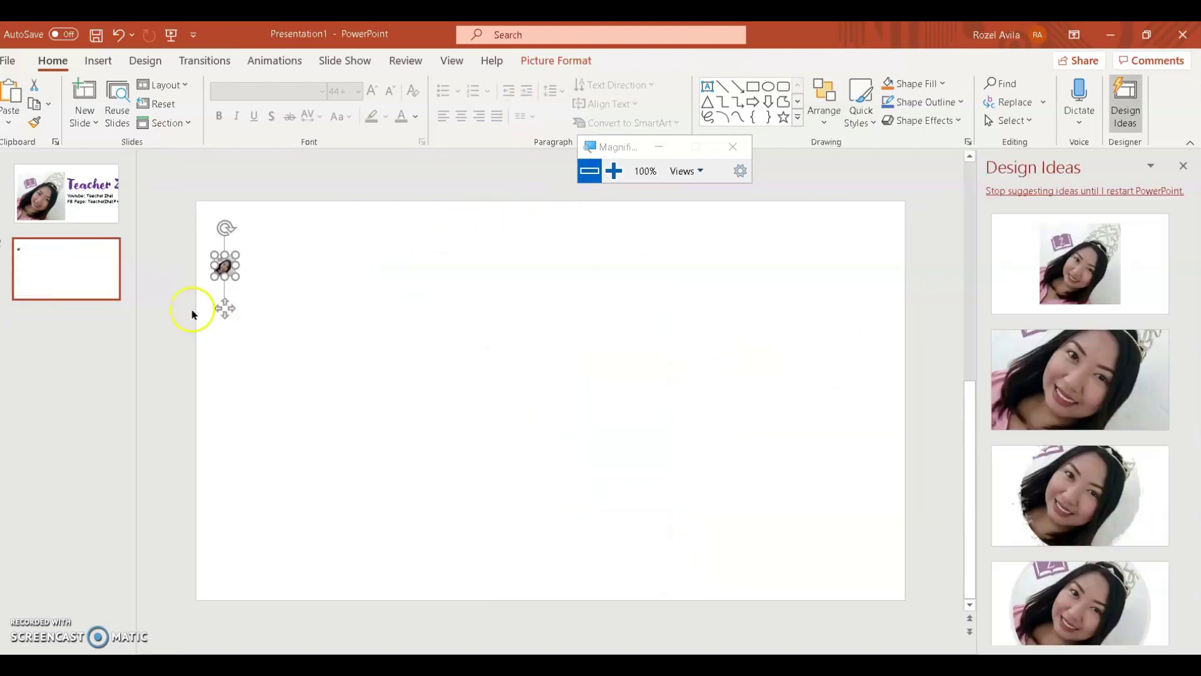
# Step: Save the tiny photo as a picture named 'zhaian' and return to Moodle
pyautogui.click(222, 265)
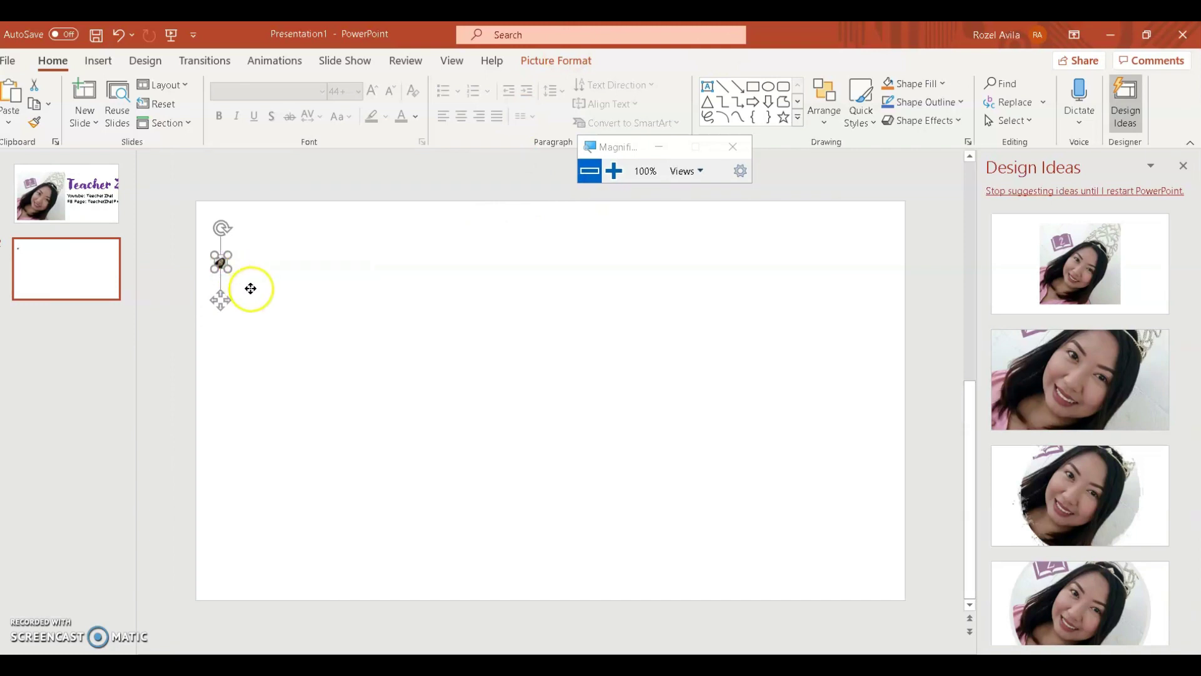
pyautogui.rightClick(229, 262)
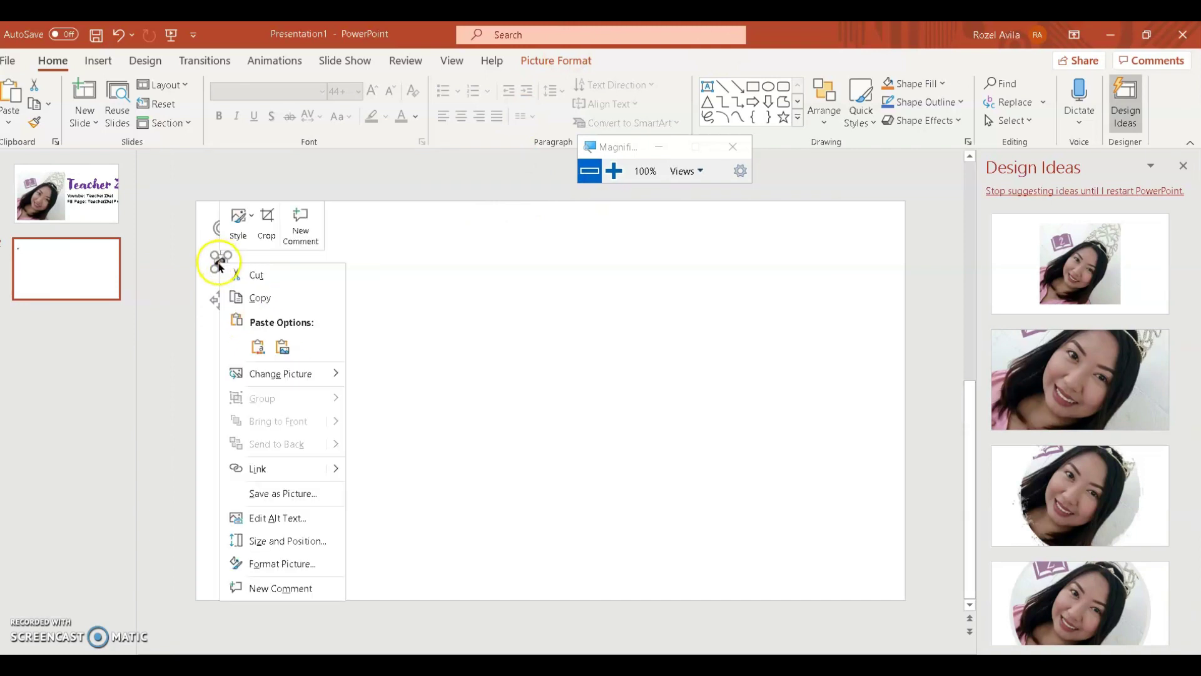
pyautogui.click(290, 491)
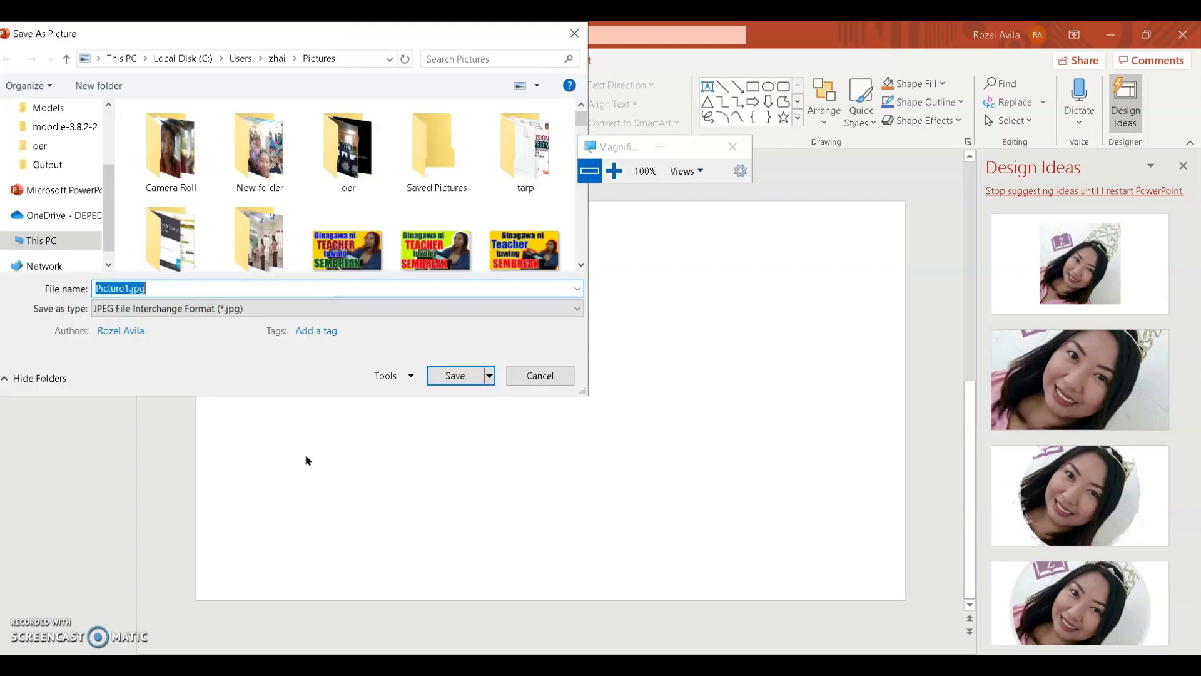
pyautogui.write('zhai')
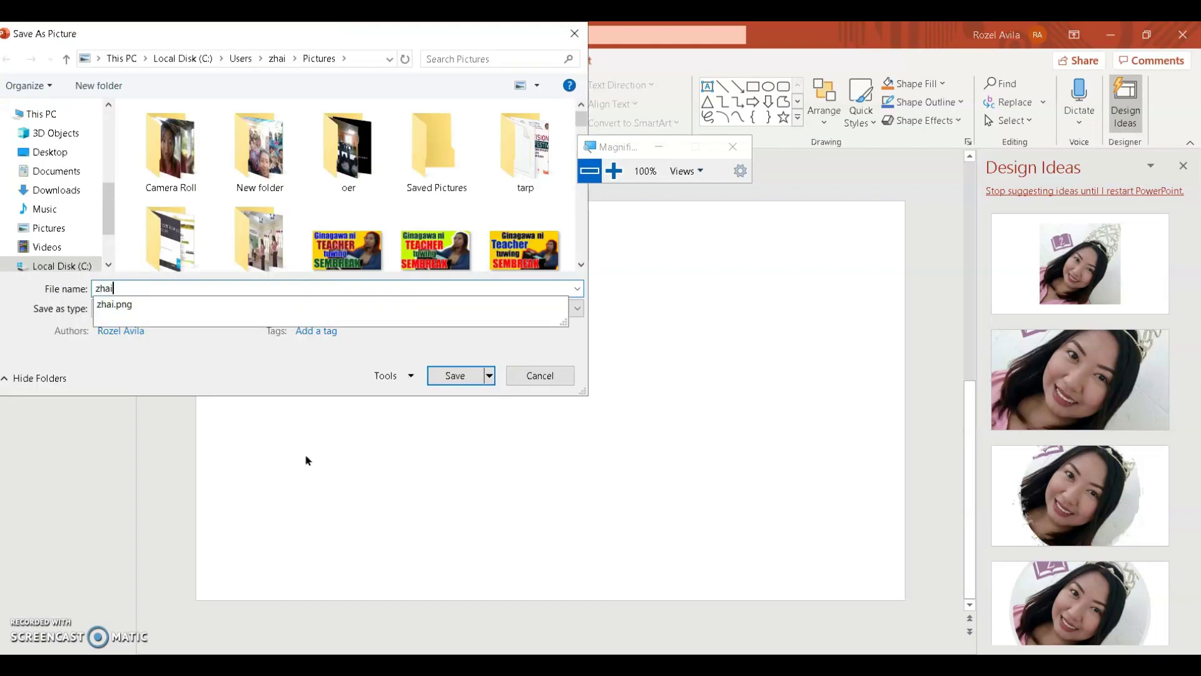
pyautogui.write('an')
pyautogui.press('Return')
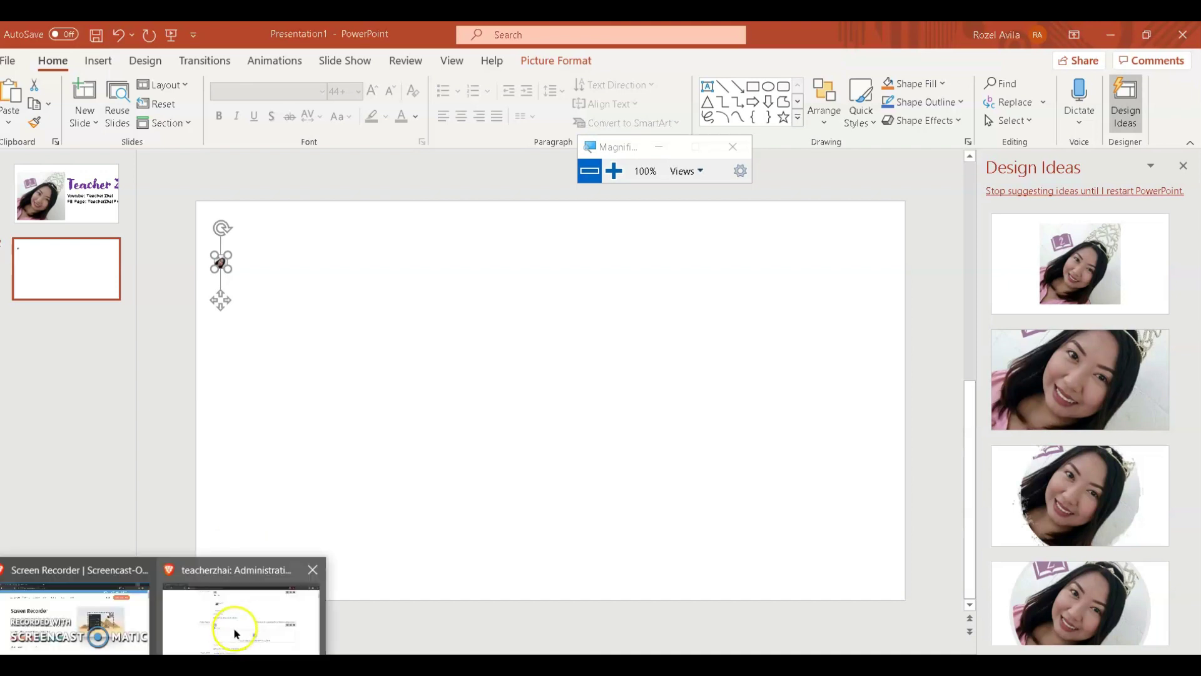
pyautogui.click(233, 622)
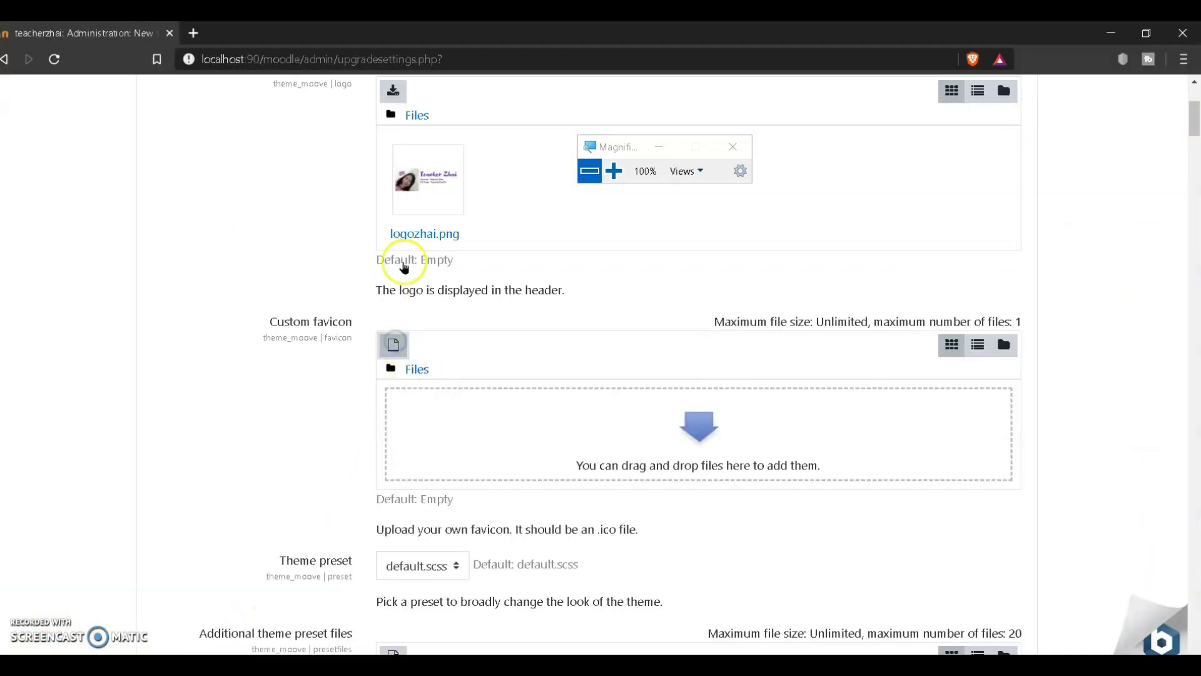
# Step: Try uploading zhaifav.jpg from Pictures as the custom favicon, then dismiss the JPEG-not-accepted error
pyautogui.click(394, 345)
pyautogui.click(407, 298)
pyautogui.click(499, 333)
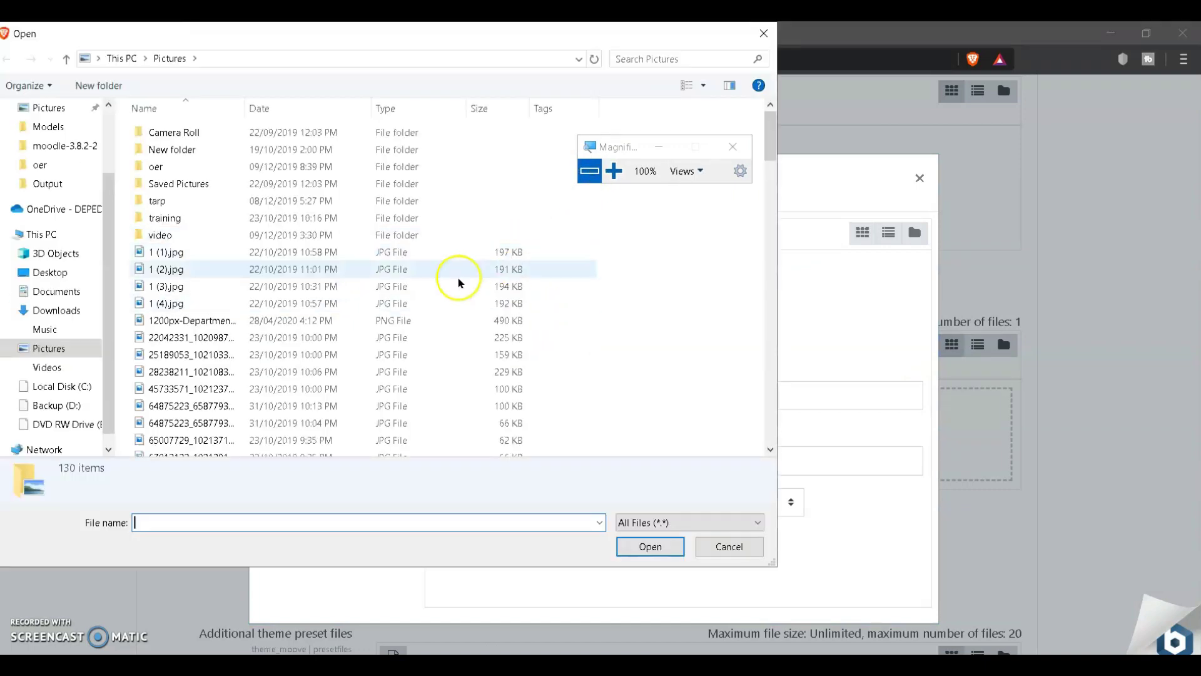
pyautogui.click(206, 358)
pyautogui.press('z')
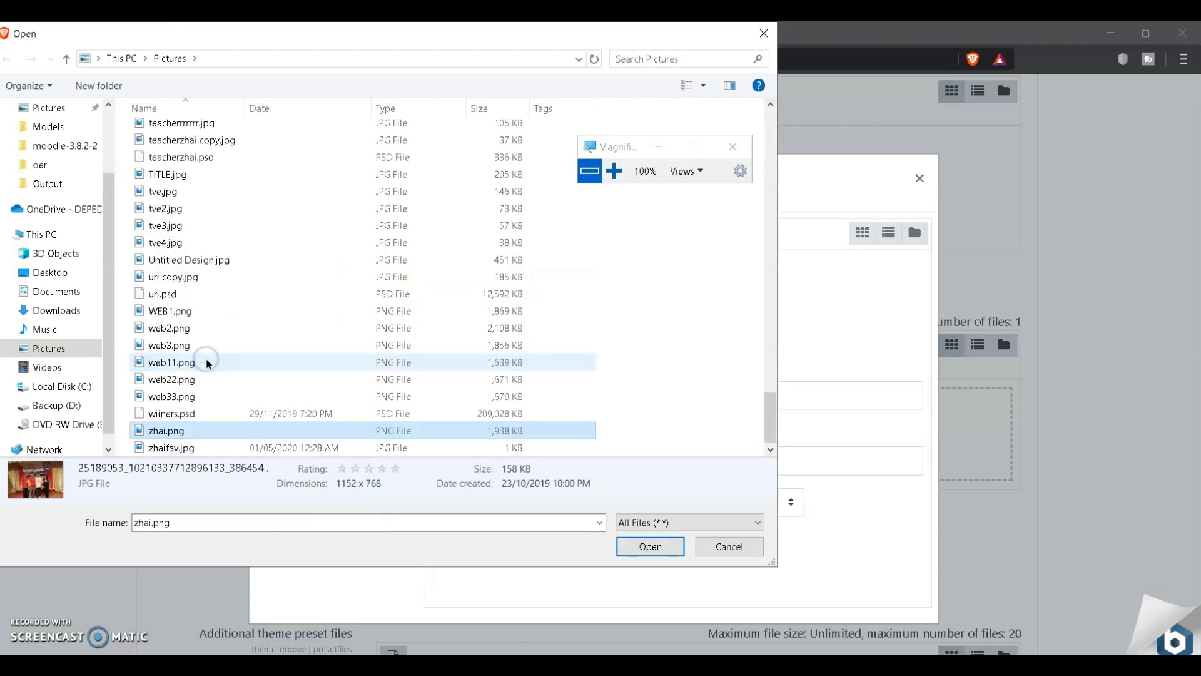
pyautogui.click(211, 448)
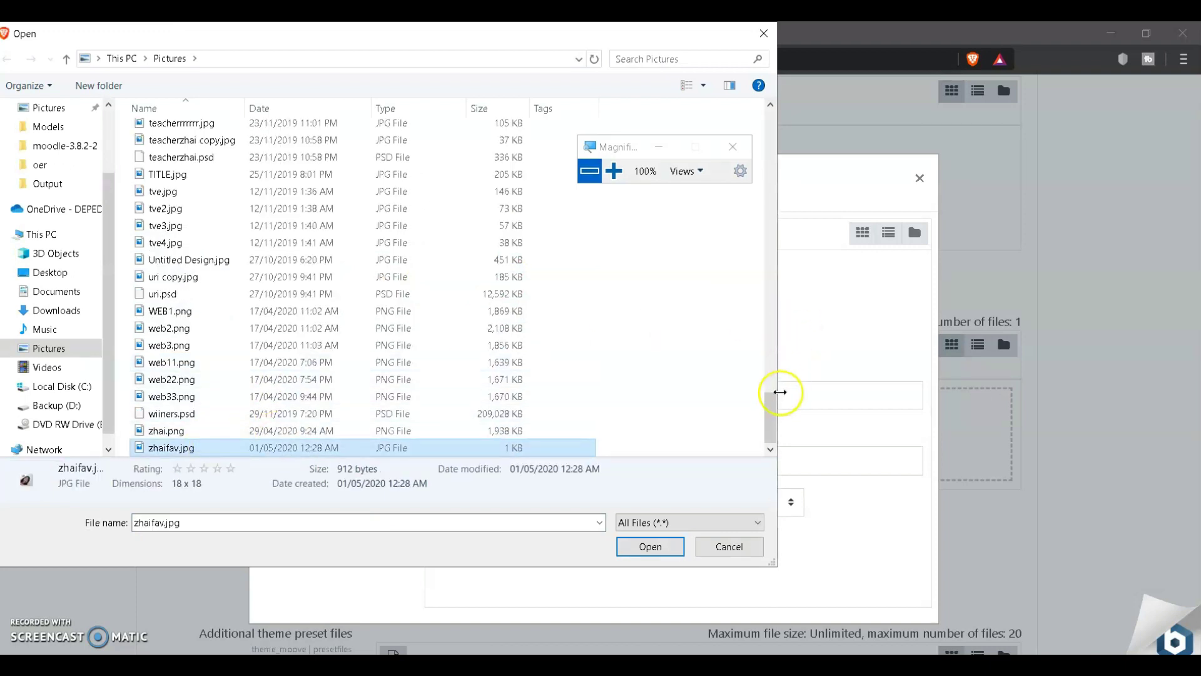
pyautogui.moveTo(772, 413); pyautogui.dragTo(778, 344)
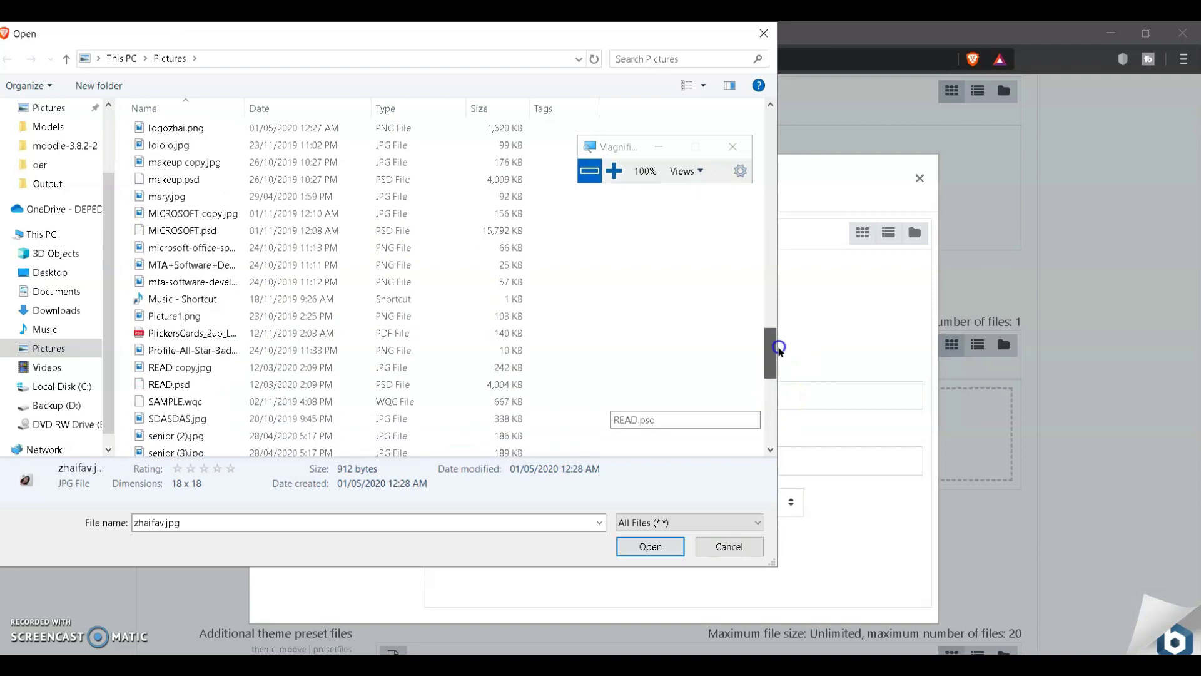
pyautogui.click(650, 546)
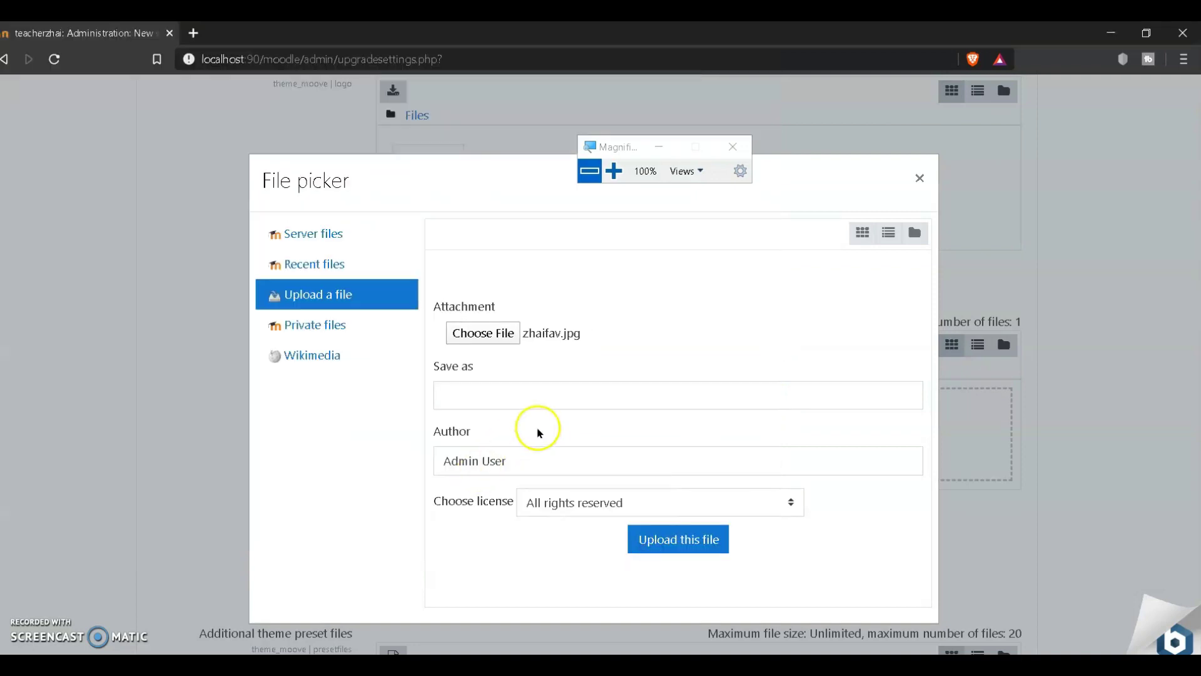
pyautogui.click(664, 541)
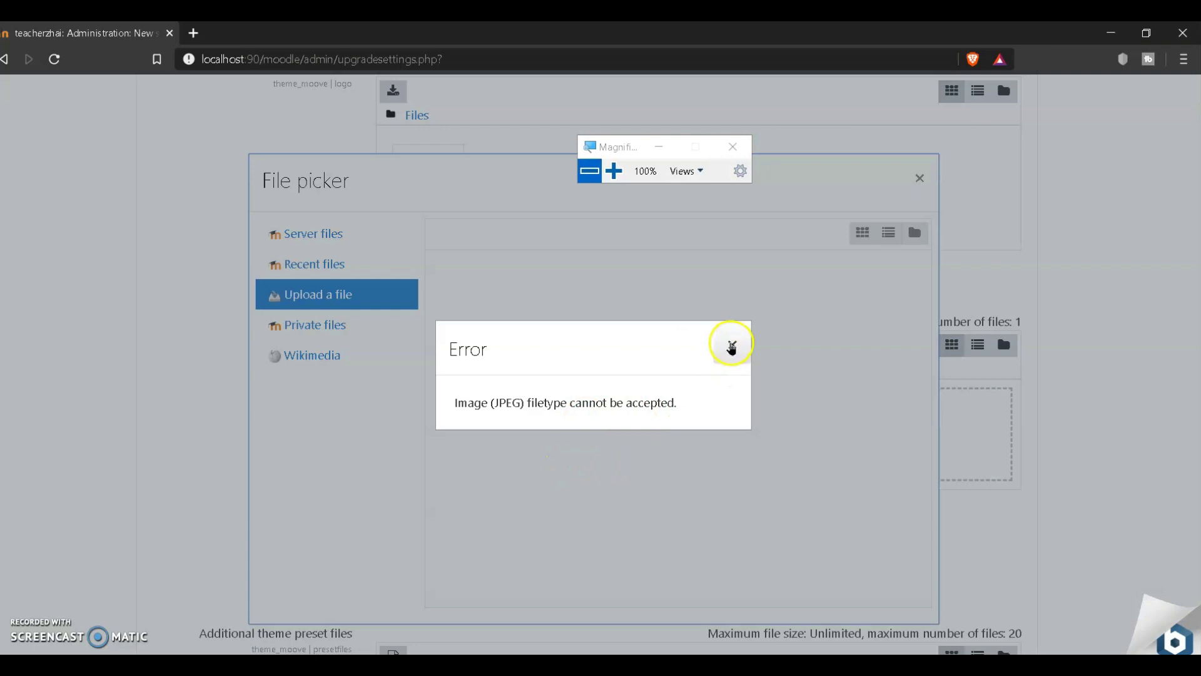
pyautogui.click(732, 344)
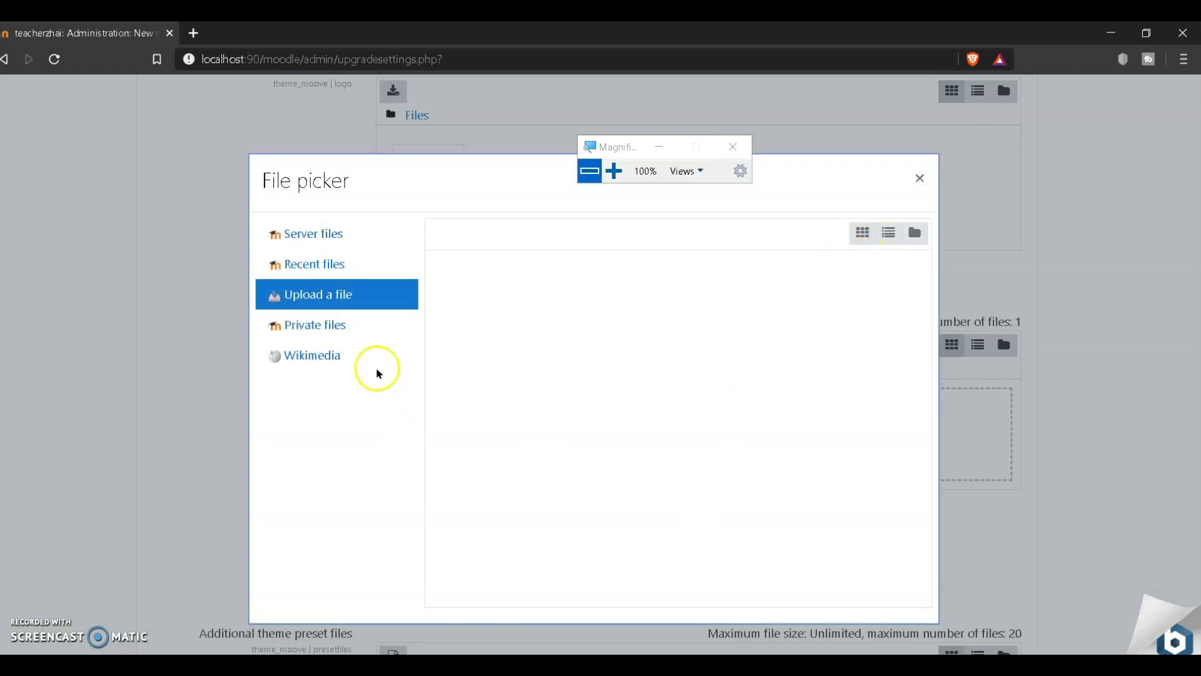
pyautogui.click(361, 294)
# Step: Browse the Pictures folder sorted by date with the newest files first
pyautogui.click(459, 335)
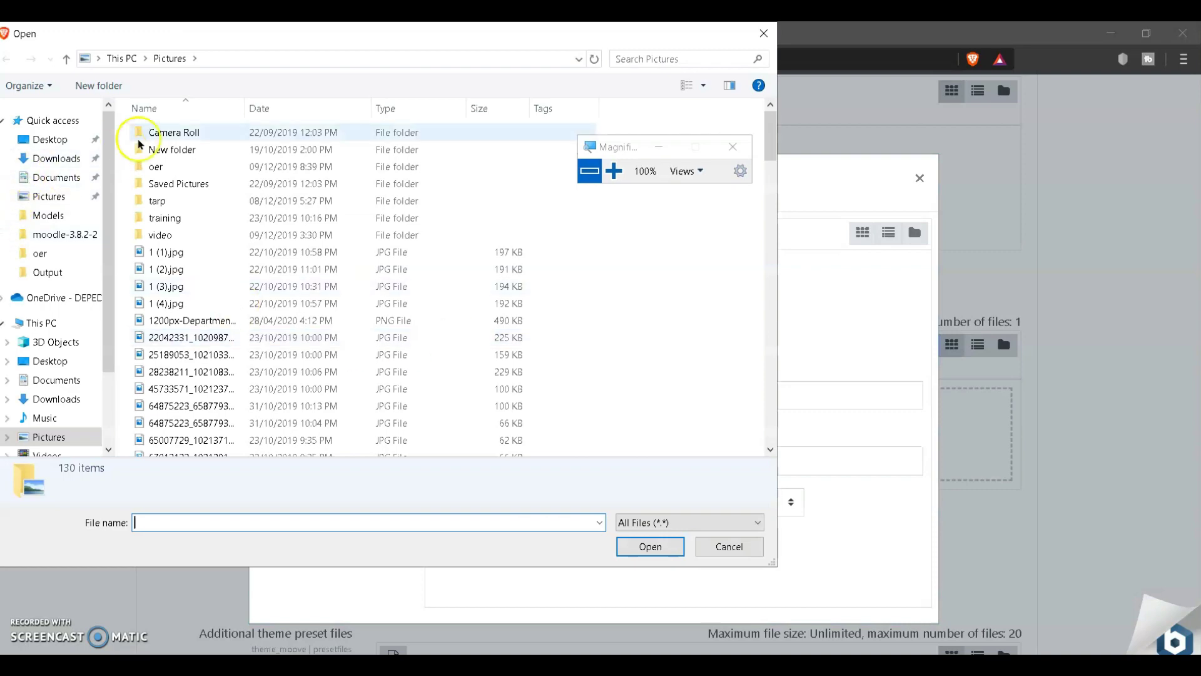
pyautogui.moveTo(765, 152); pyautogui.dragTo(775, 134)
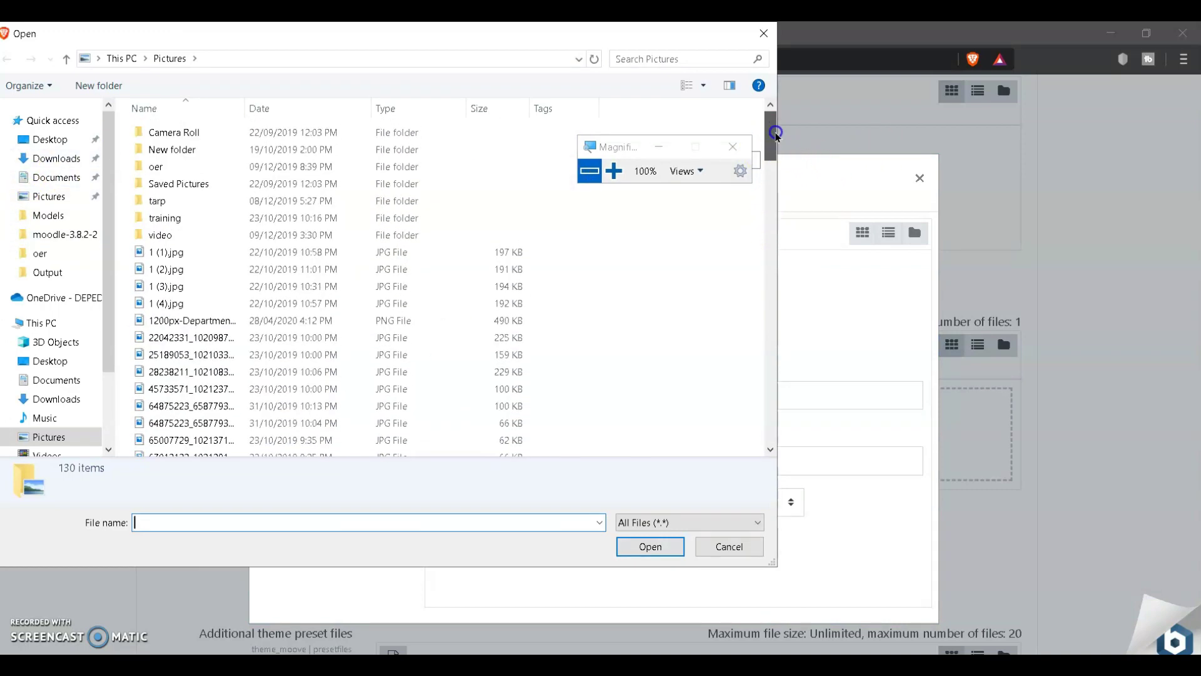
pyautogui.click(265, 107)
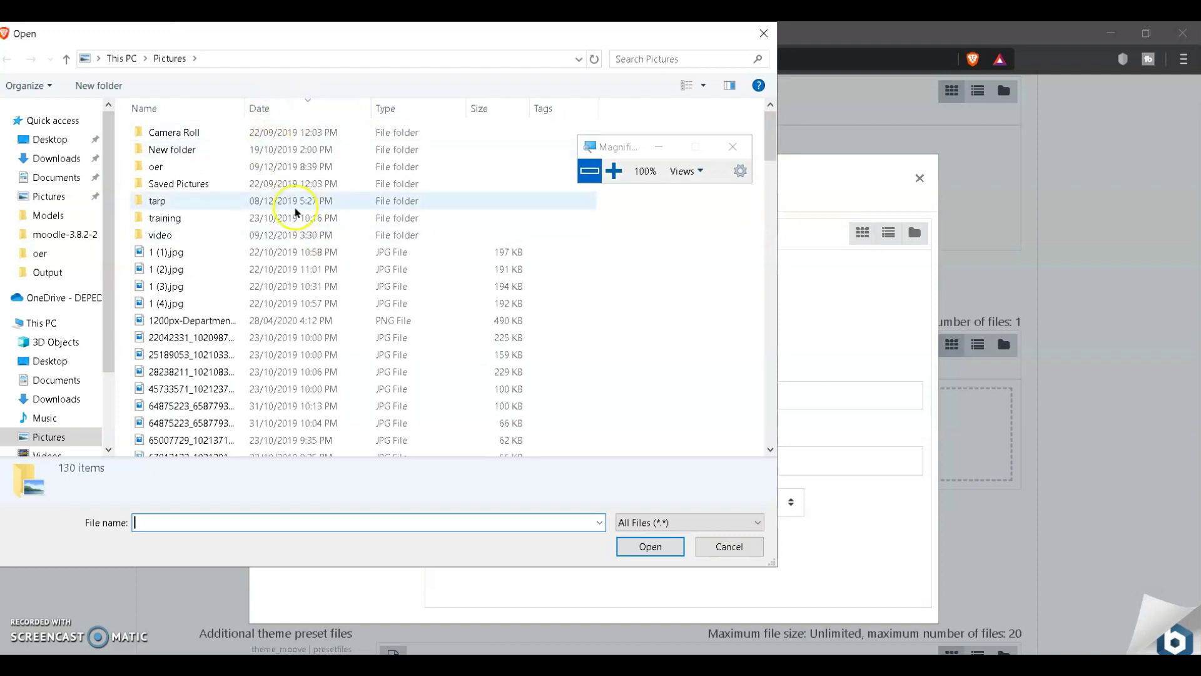
pyautogui.click(295, 118)
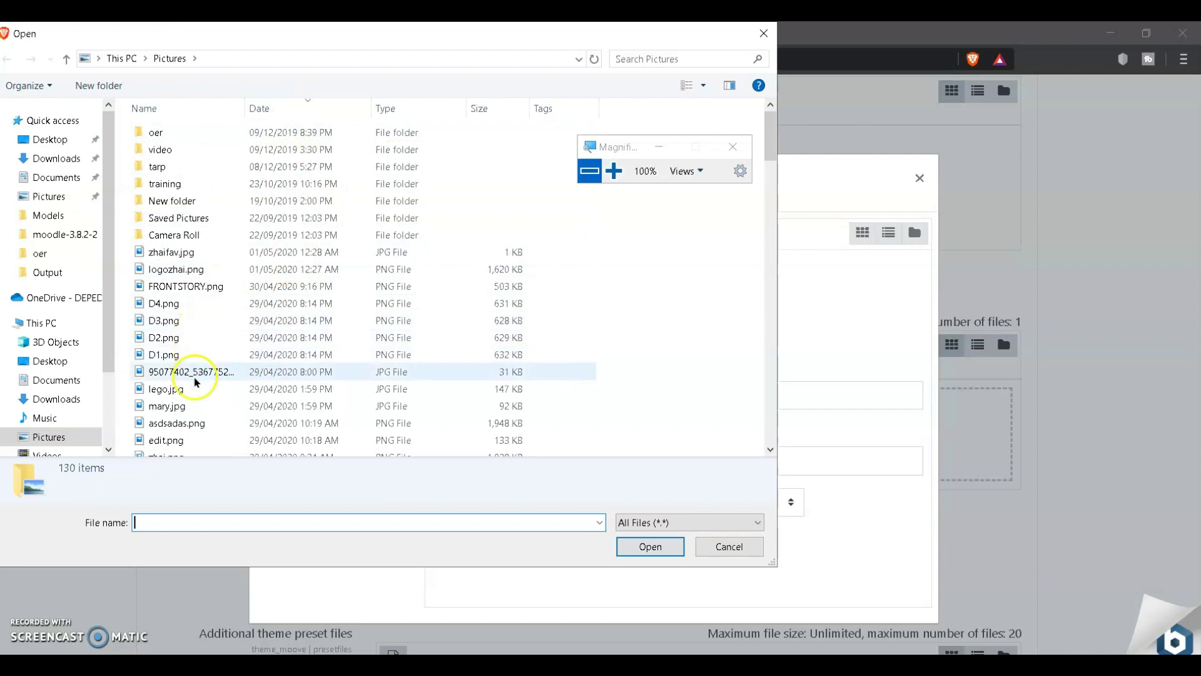
pyautogui.scroll(-4, 195, 381)
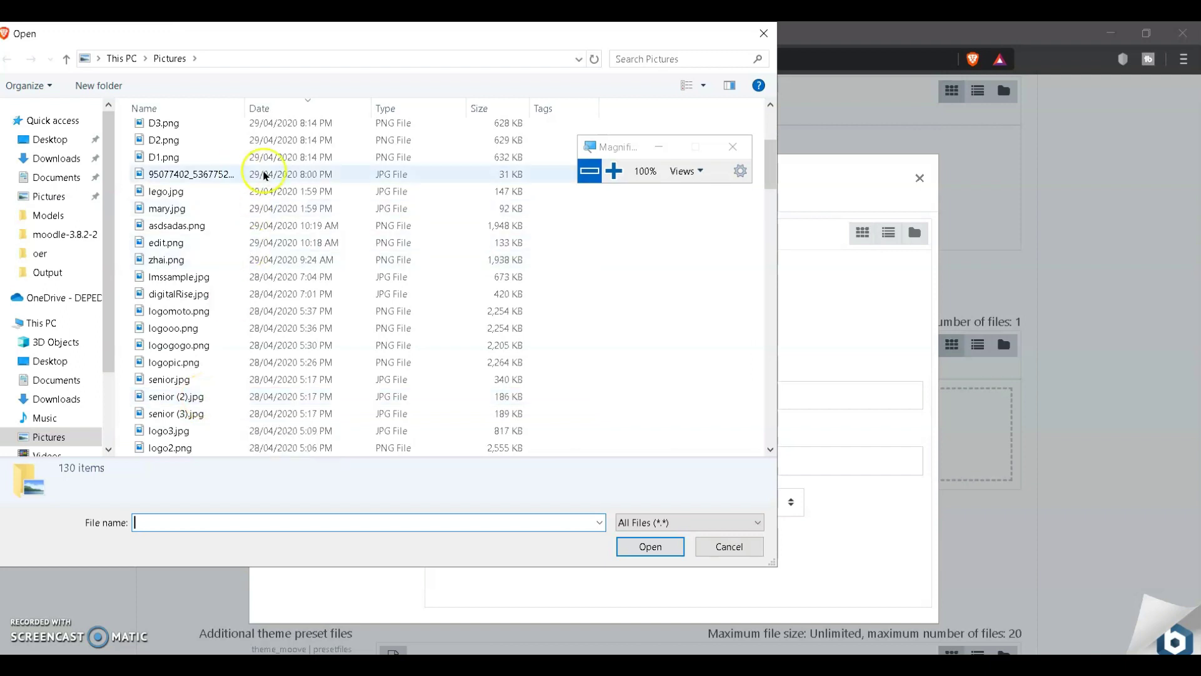
pyautogui.moveTo(245, 103); pyautogui.dragTo(306, 103)
pyautogui.scroll(2, 285, 269)
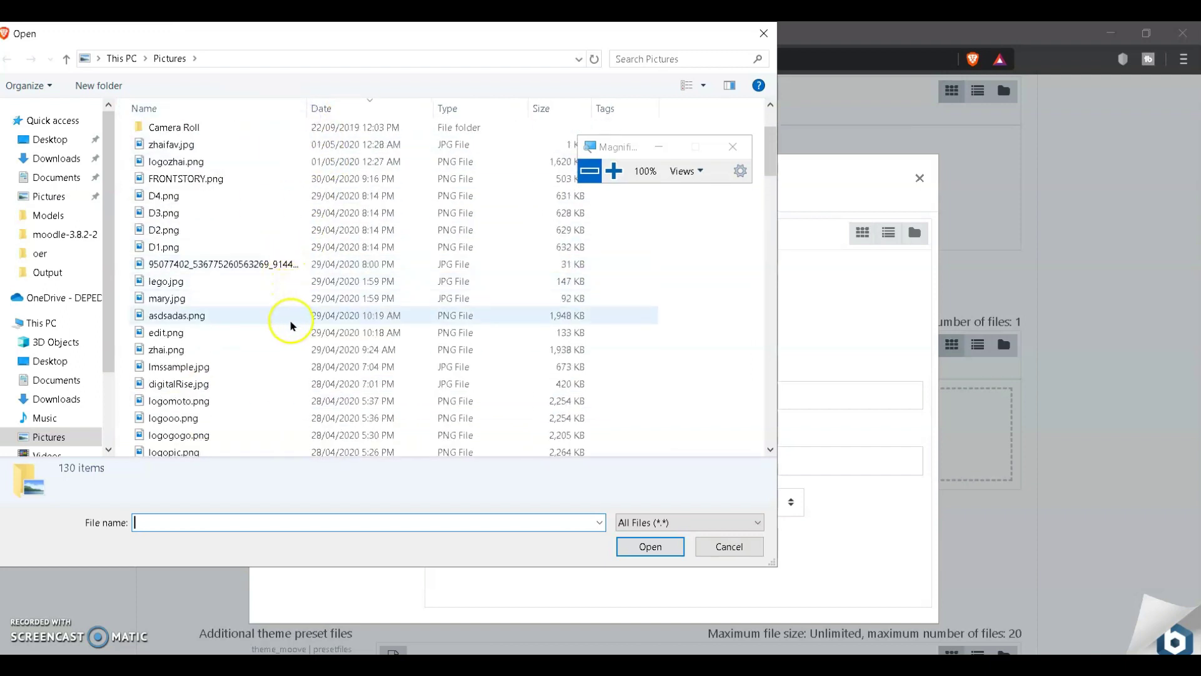
pyautogui.scroll(-1, 273, 358)
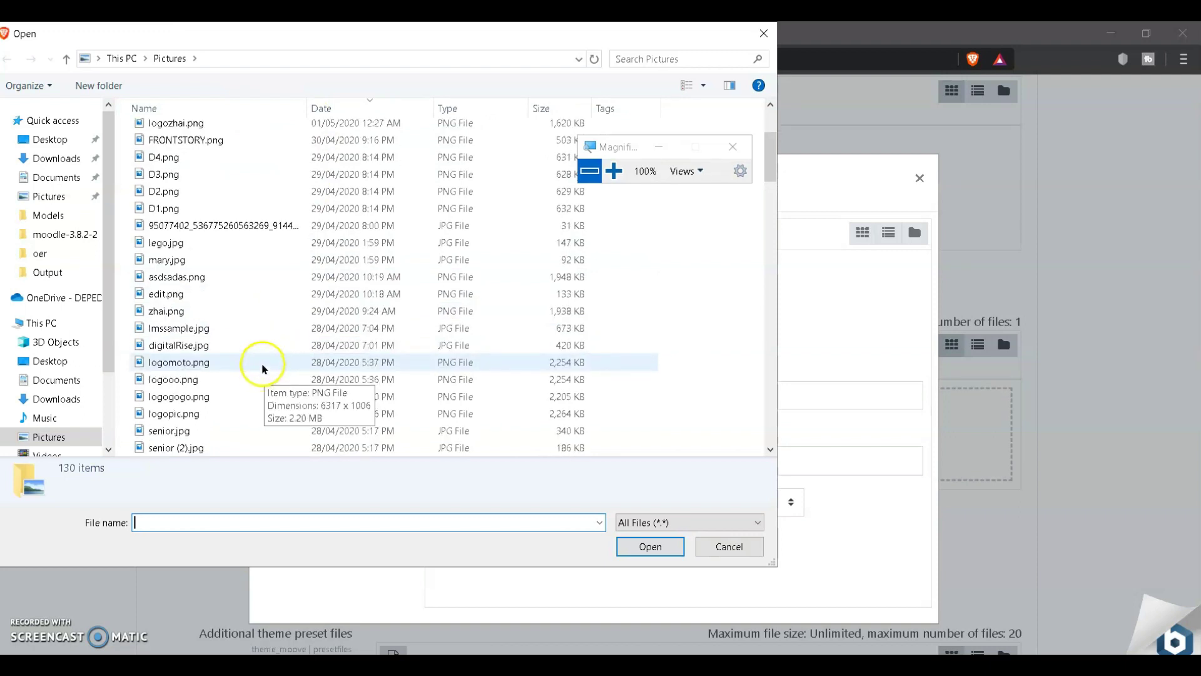
pyautogui.scroll(-1, 264, 381)
pyautogui.scroll(-2, 264, 388)
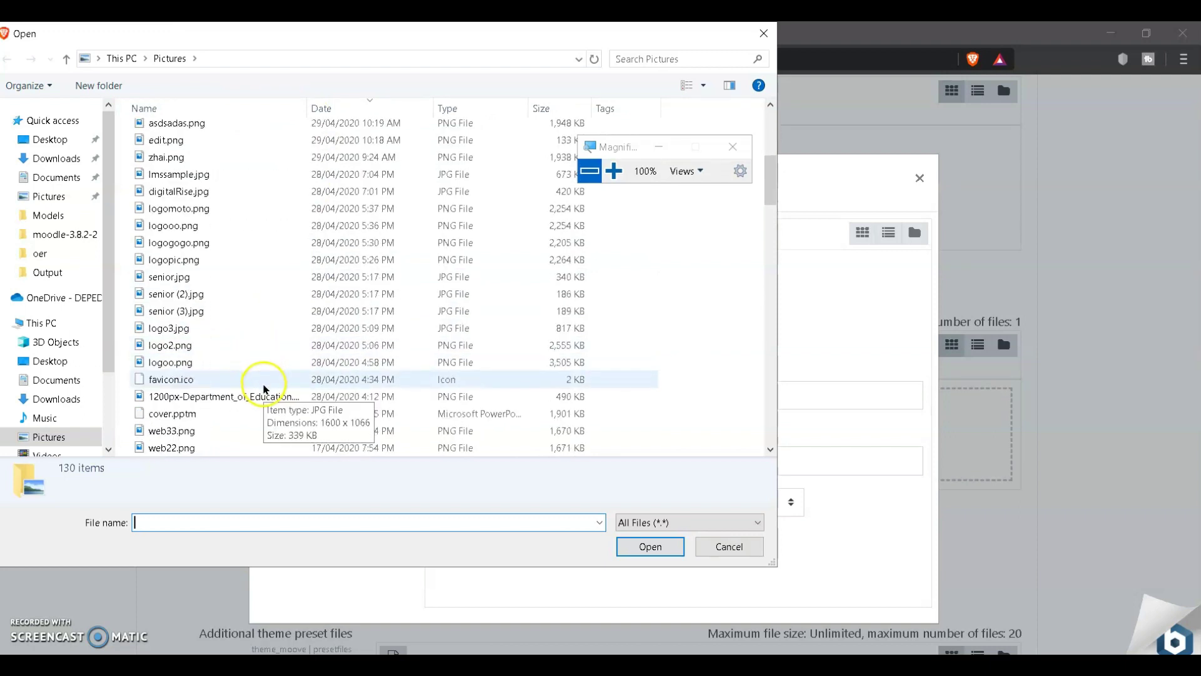
# Step: Attach favicon.ico and upload it as the custom favicon
pyautogui.click(264, 387)
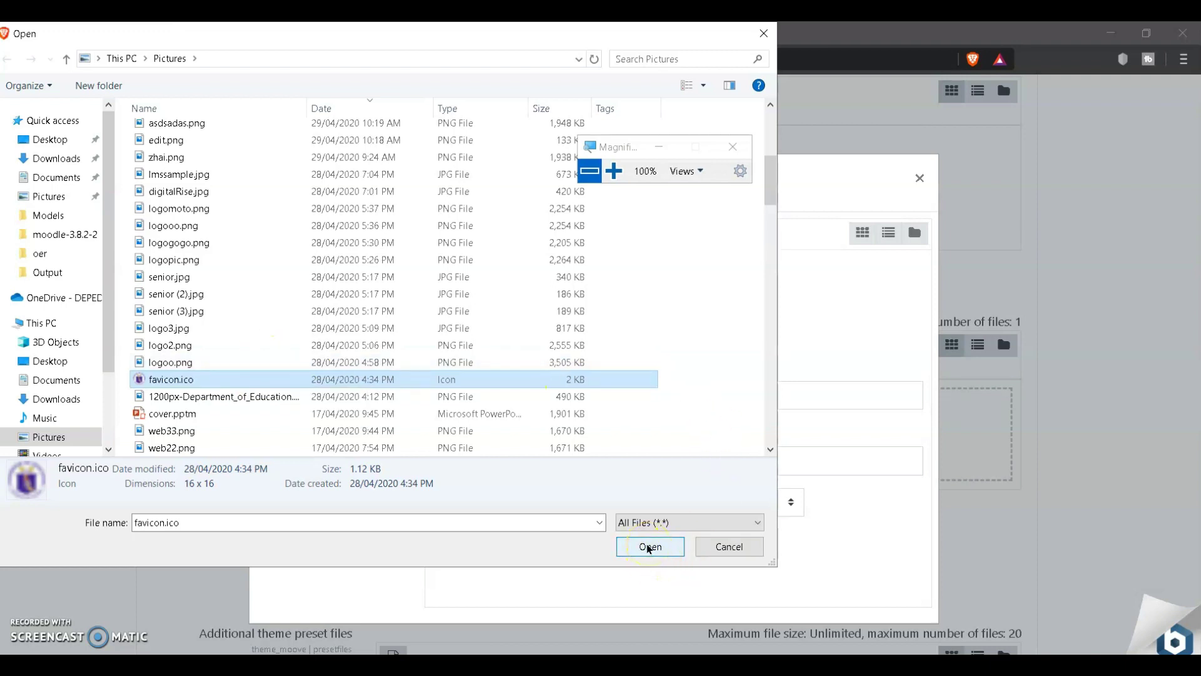
pyautogui.click(644, 546)
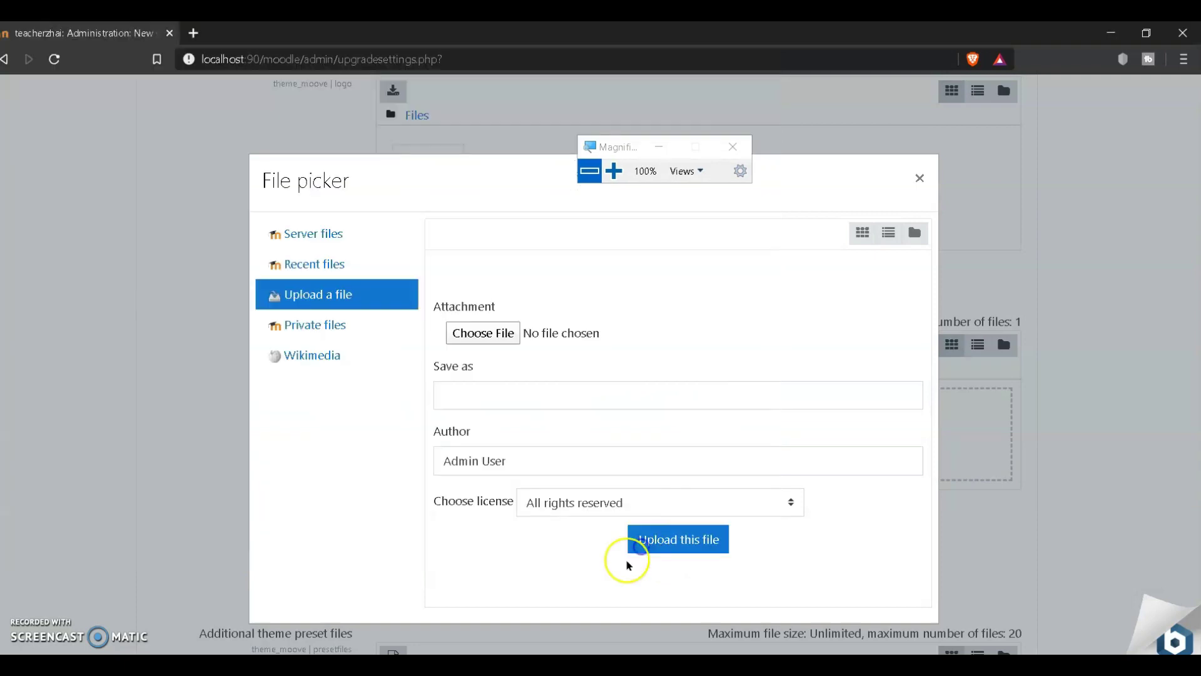
pyautogui.click(690, 539)
pyautogui.scroll(-3, 611, 536)
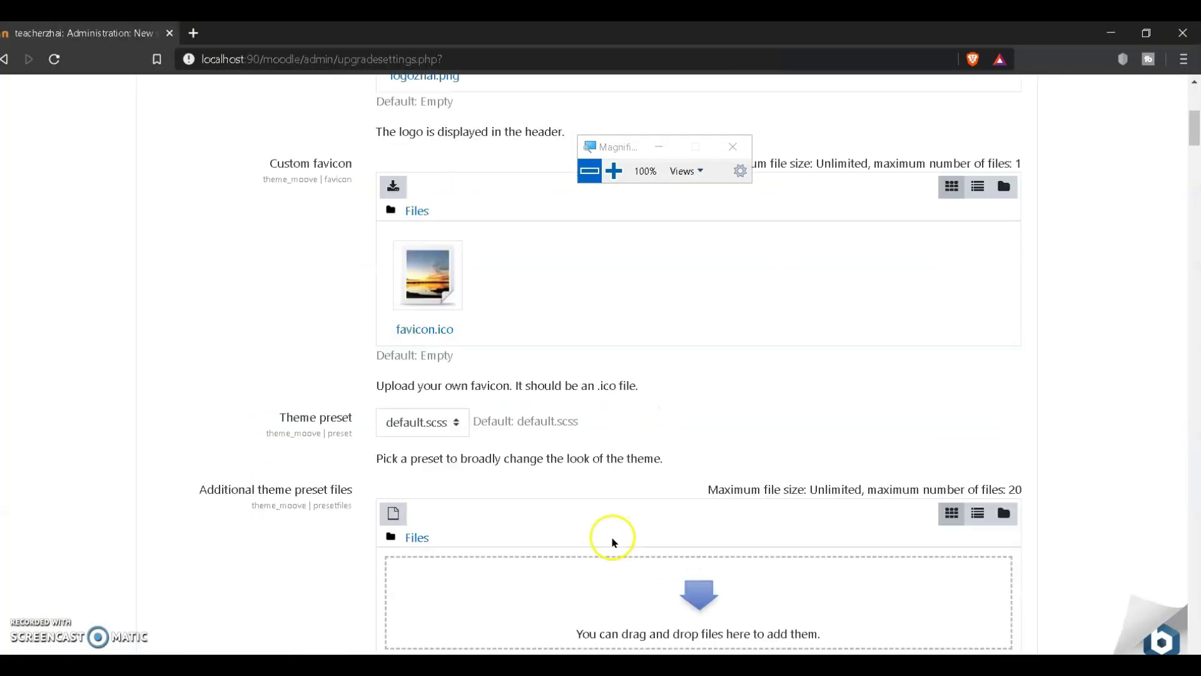
# Step: Try a Brand colour of #FF4C3D and select the value
pyautogui.scroll(-1, 611, 537)
pyautogui.scroll(-1, 611, 537)
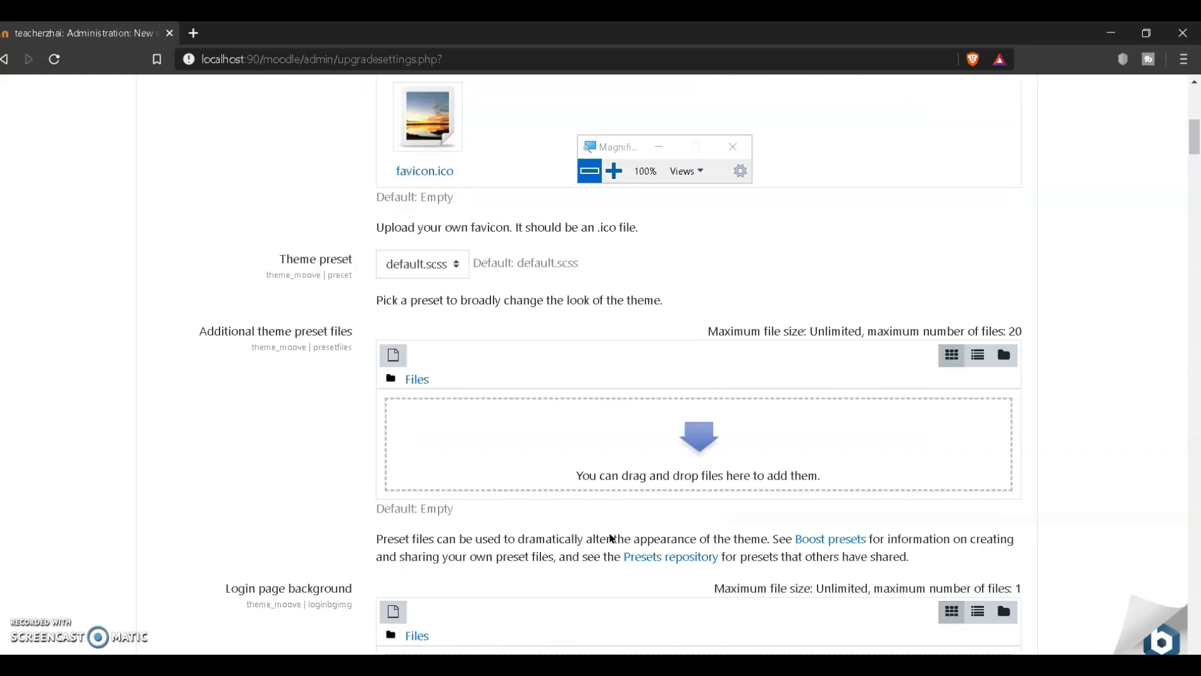
pyautogui.scroll(-6, 624, 555)
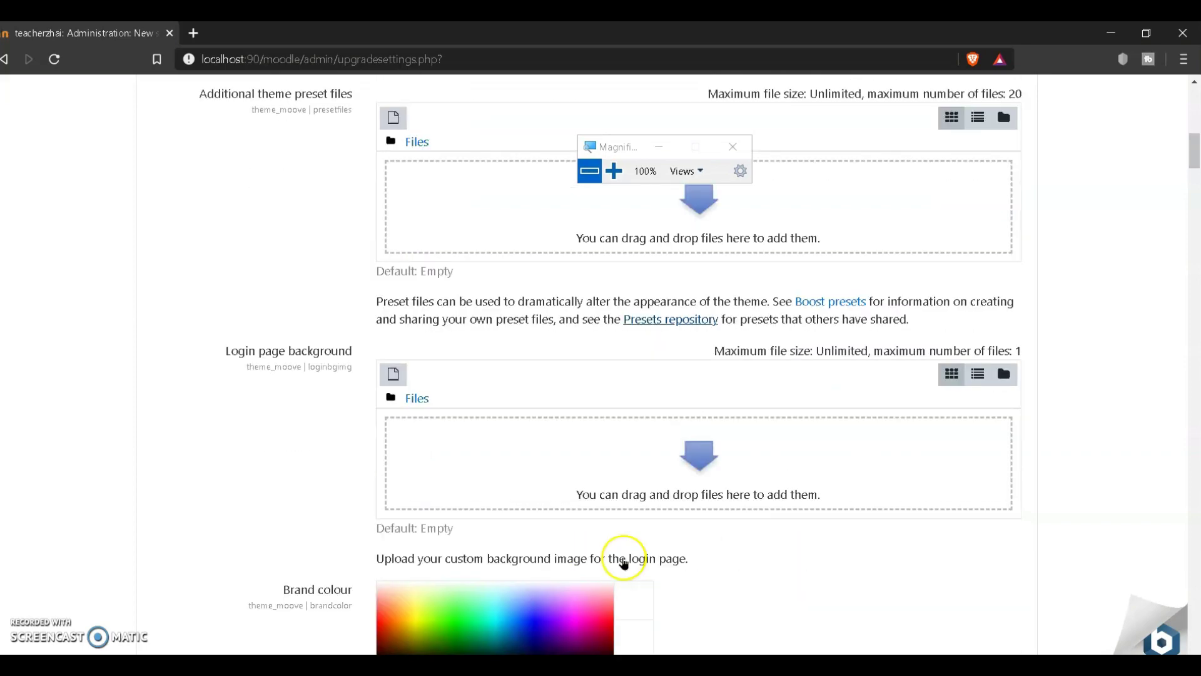
pyautogui.click(450, 446)
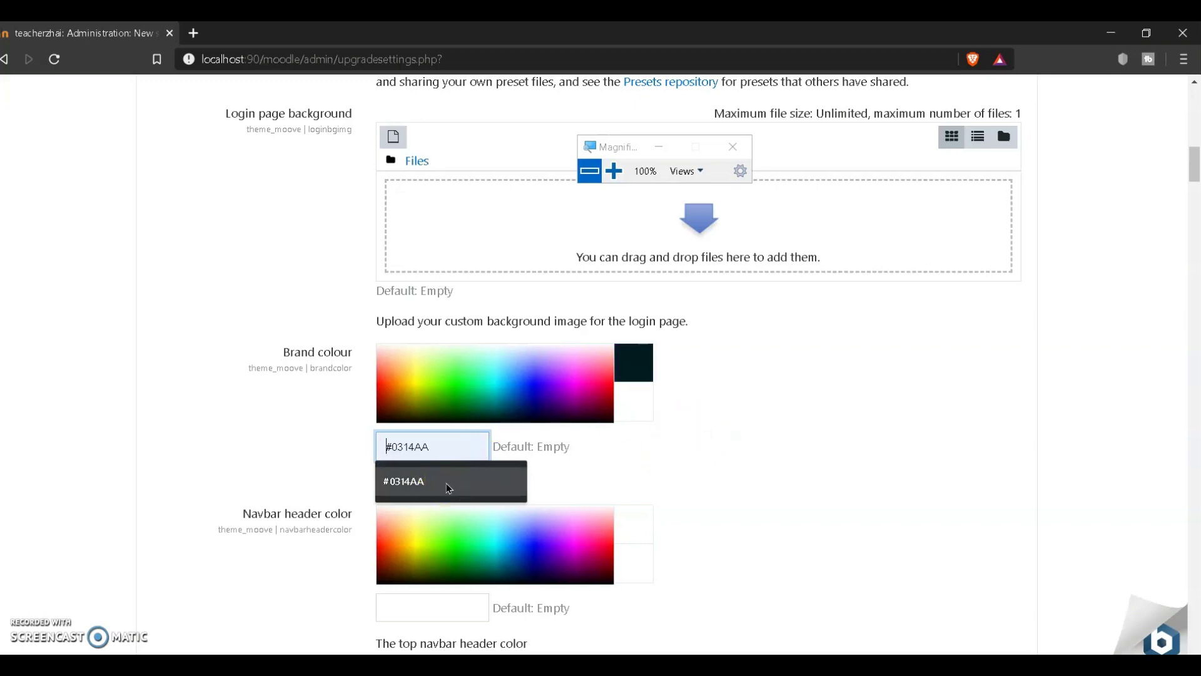
pyautogui.scroll(-3, 603, 517)
pyautogui.click(438, 446)
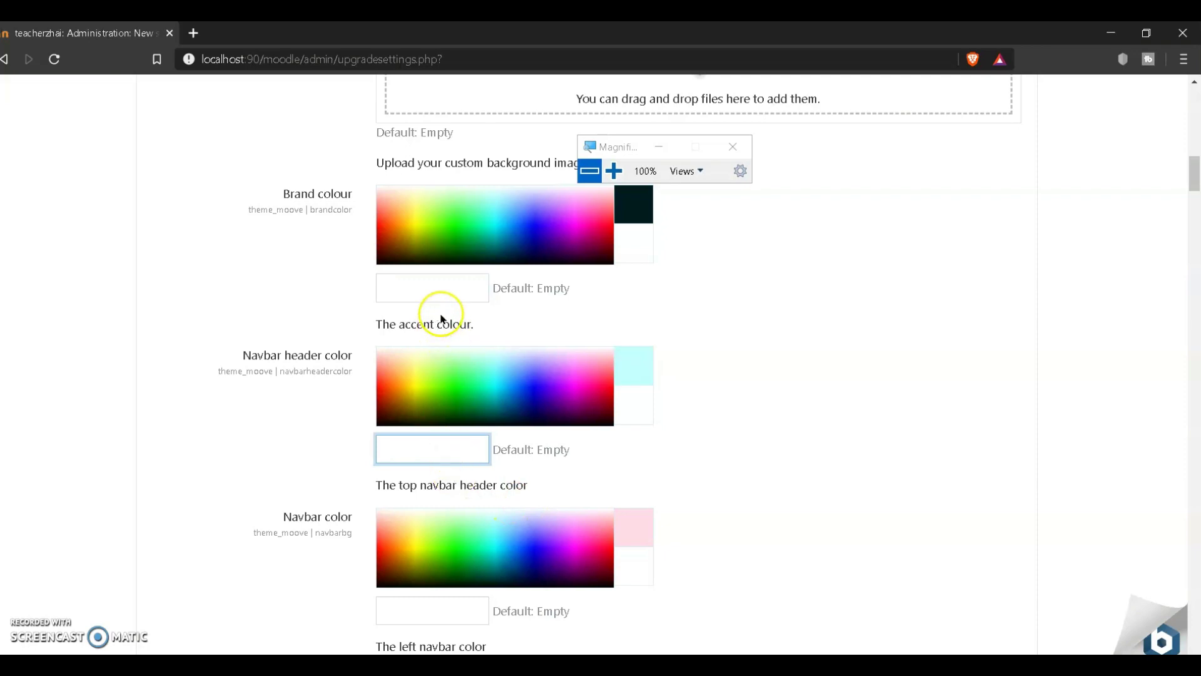
pyautogui.click(444, 288)
pyautogui.click(452, 286)
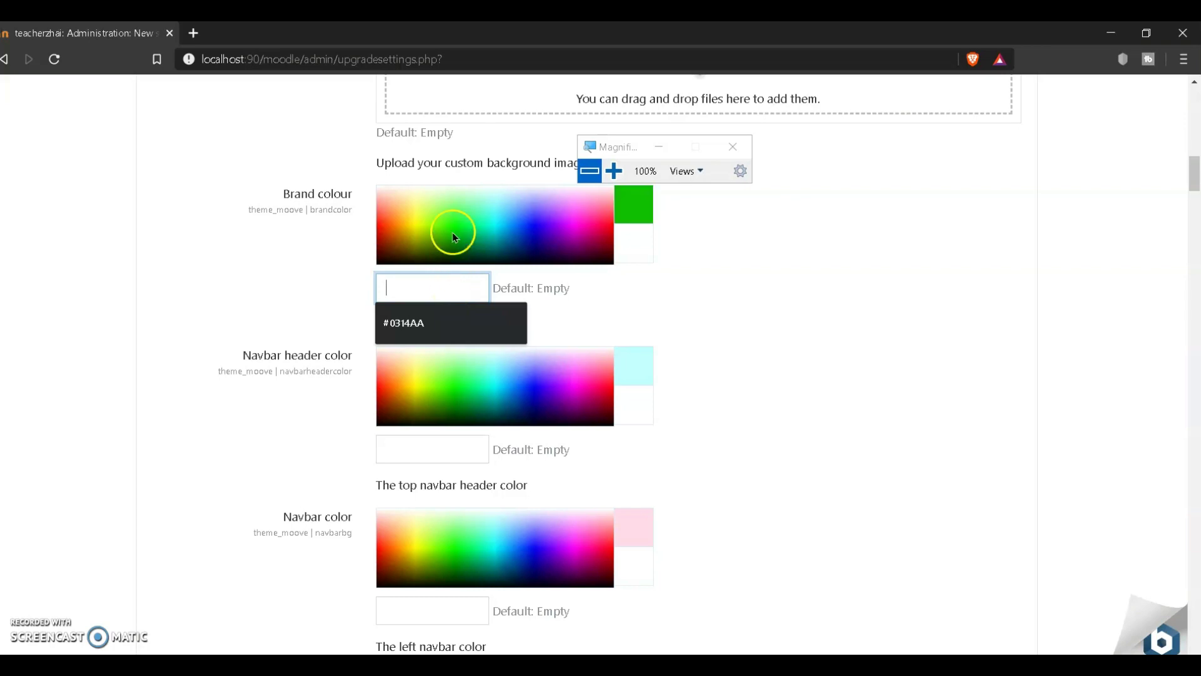
pyautogui.click(379, 220)
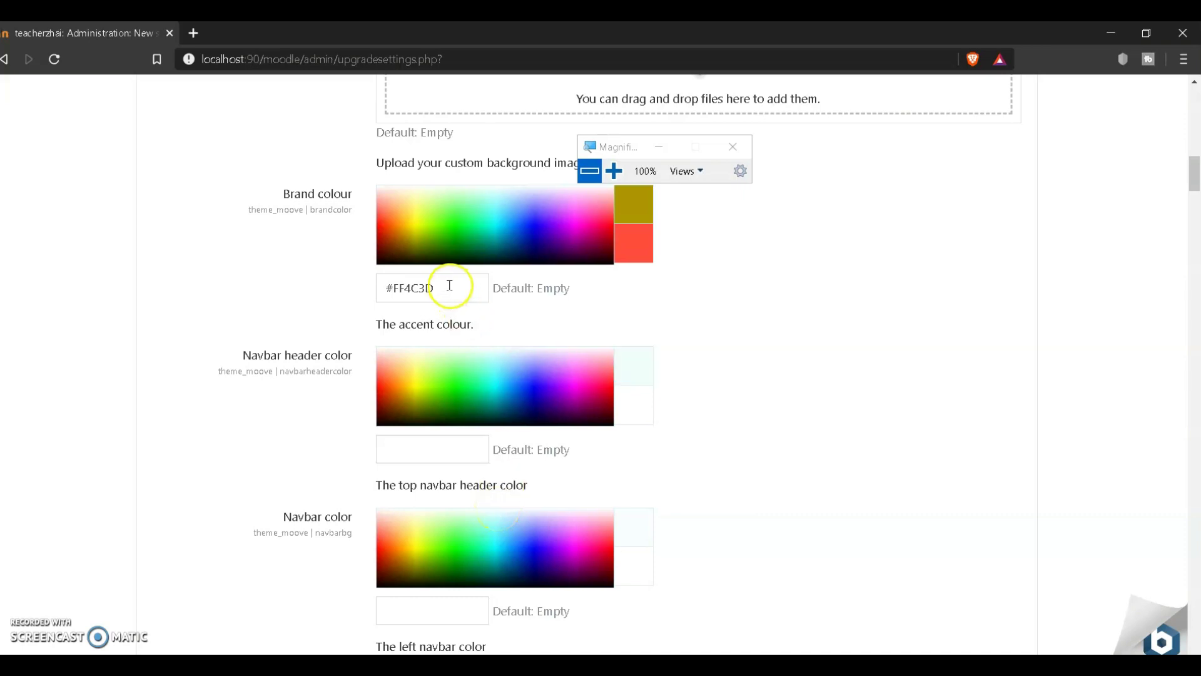
pyautogui.moveTo(451, 288); pyautogui.dragTo(375, 292)
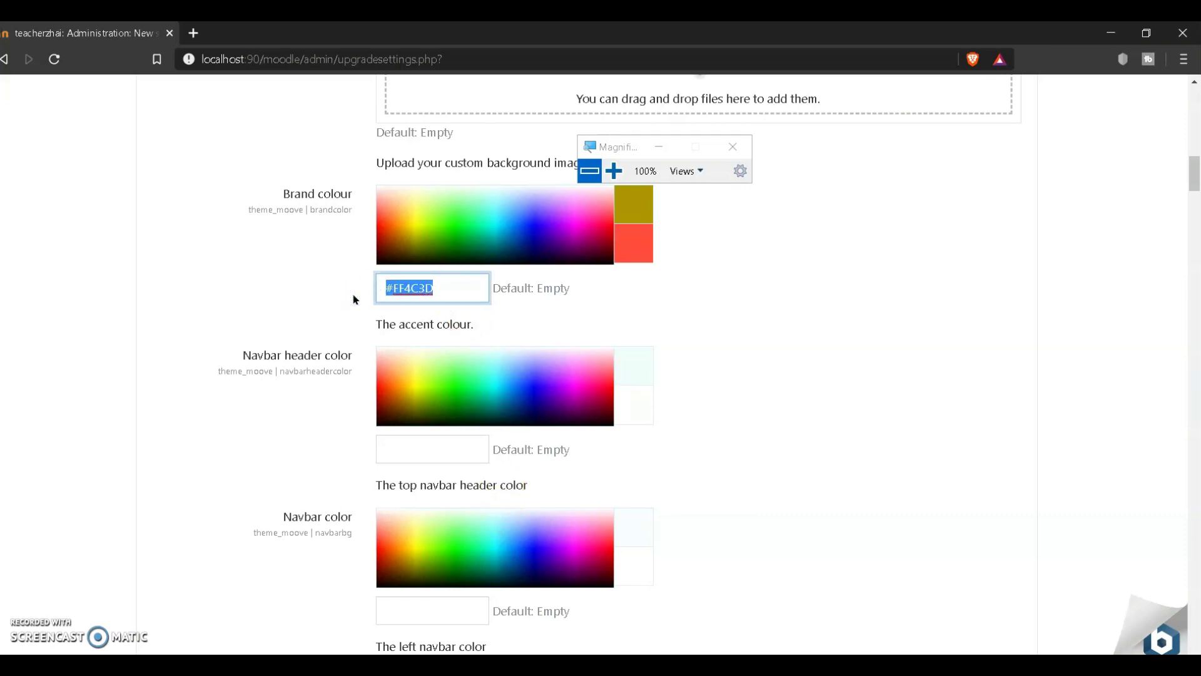
pyautogui.click(368, 303)
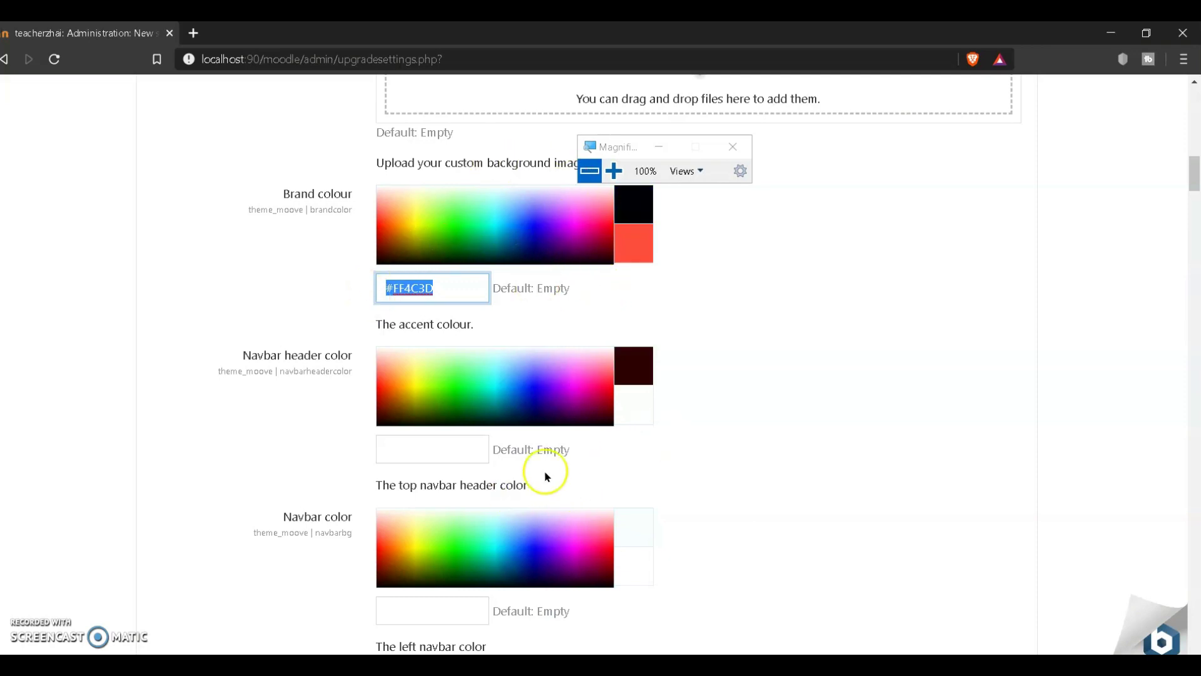
# Step: Replace the #FF4C3D value with #D13100
pyautogui.scroll(-1, 576, 466)
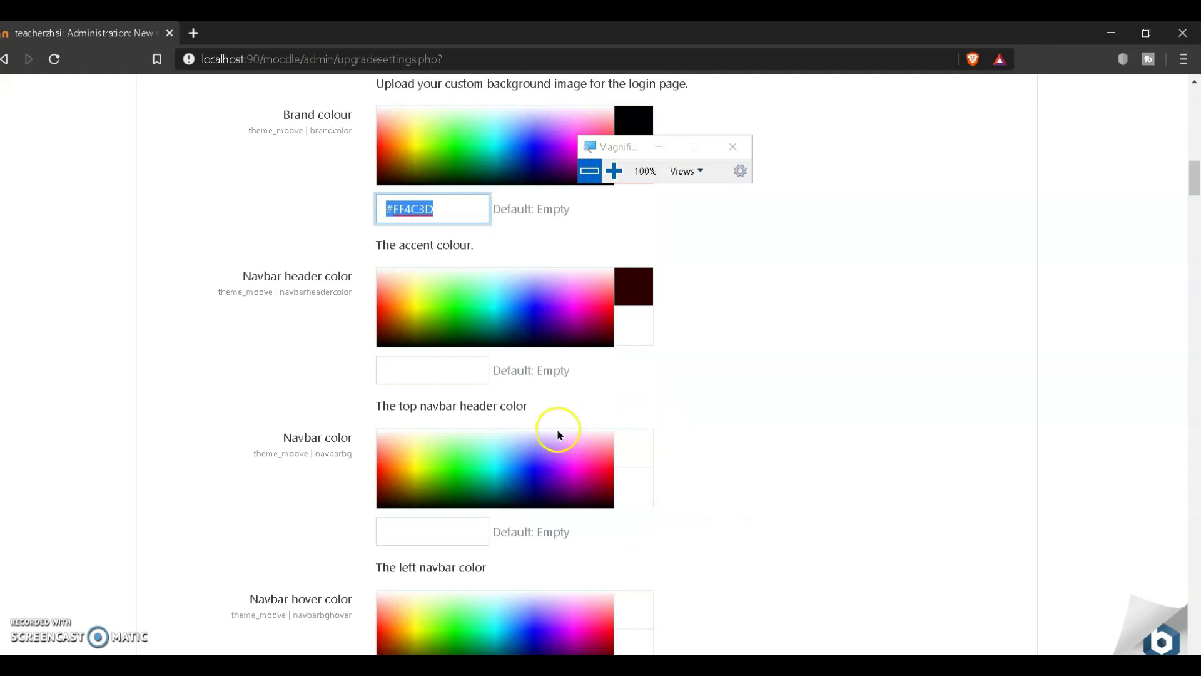
pyautogui.click(425, 541)
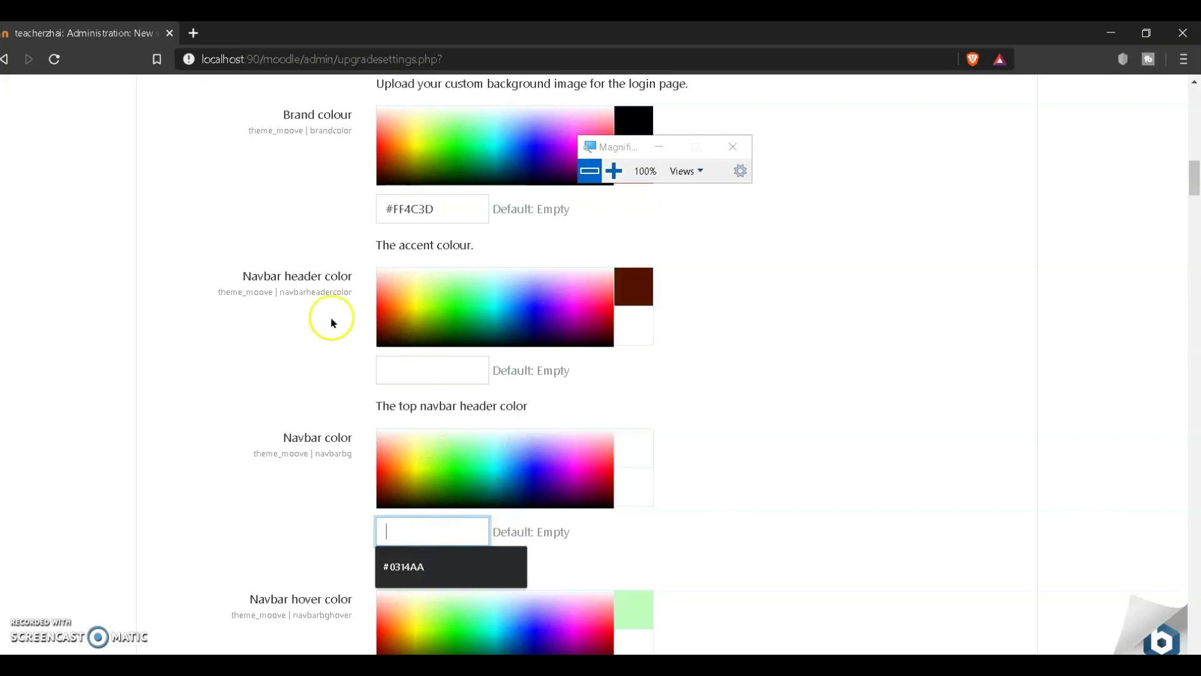
pyautogui.moveTo(451, 206); pyautogui.dragTo(347, 203)
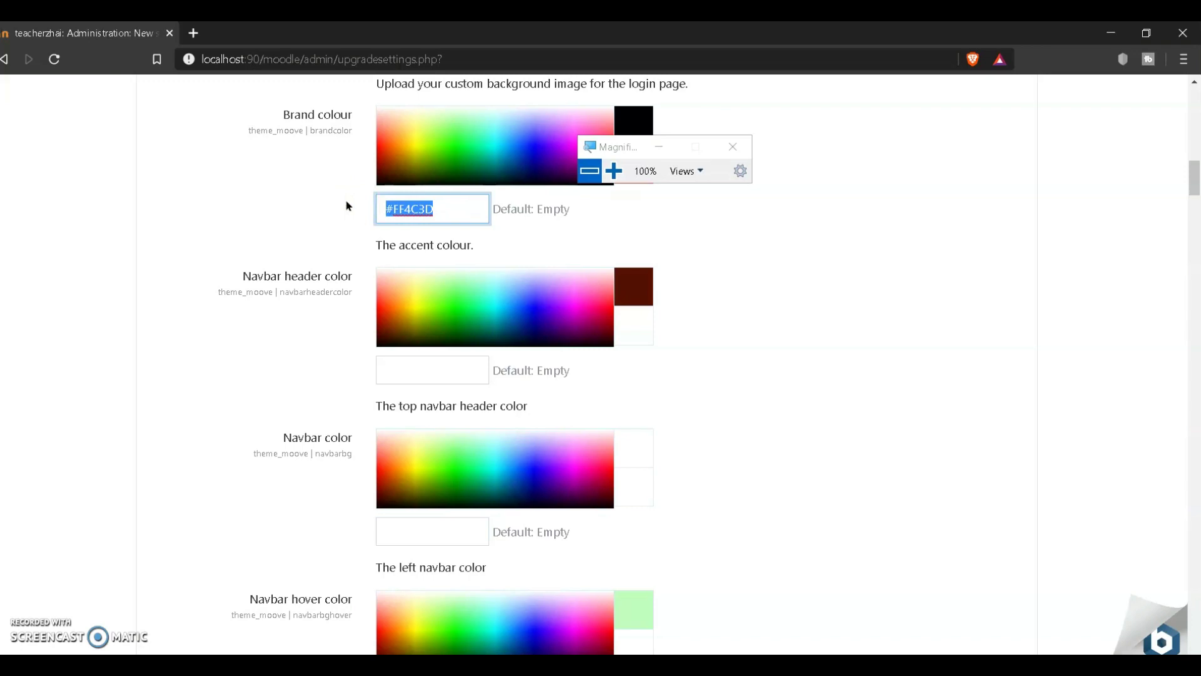
pyautogui.write('#')
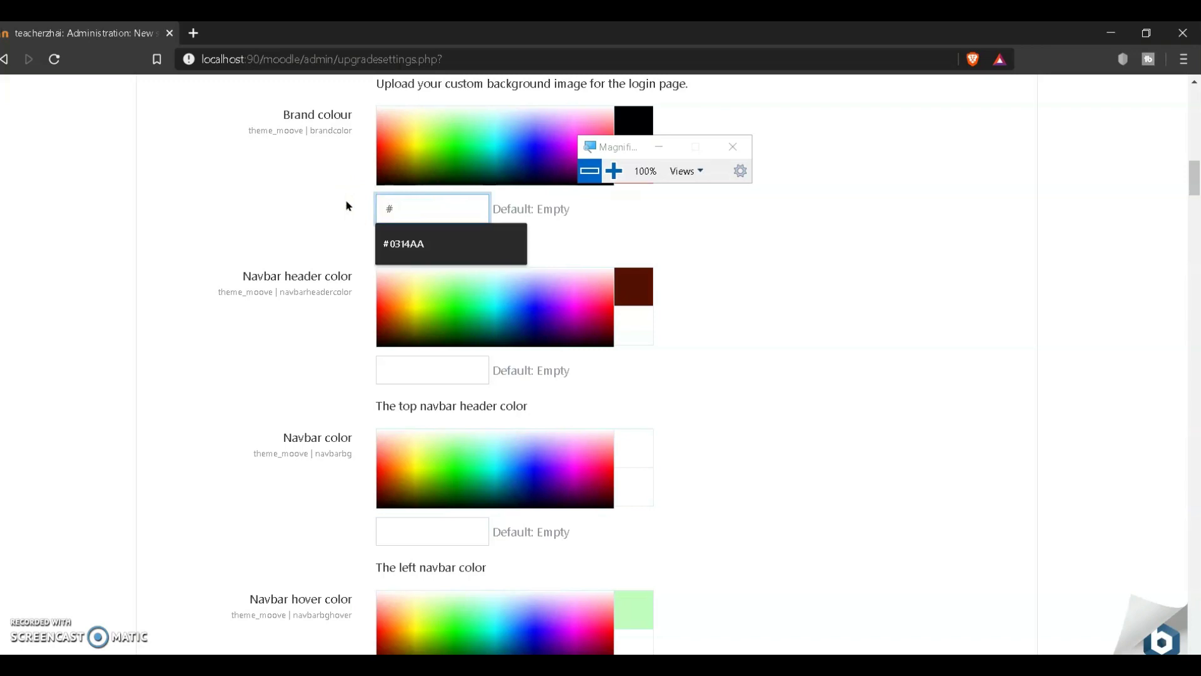
pyautogui.write('d')
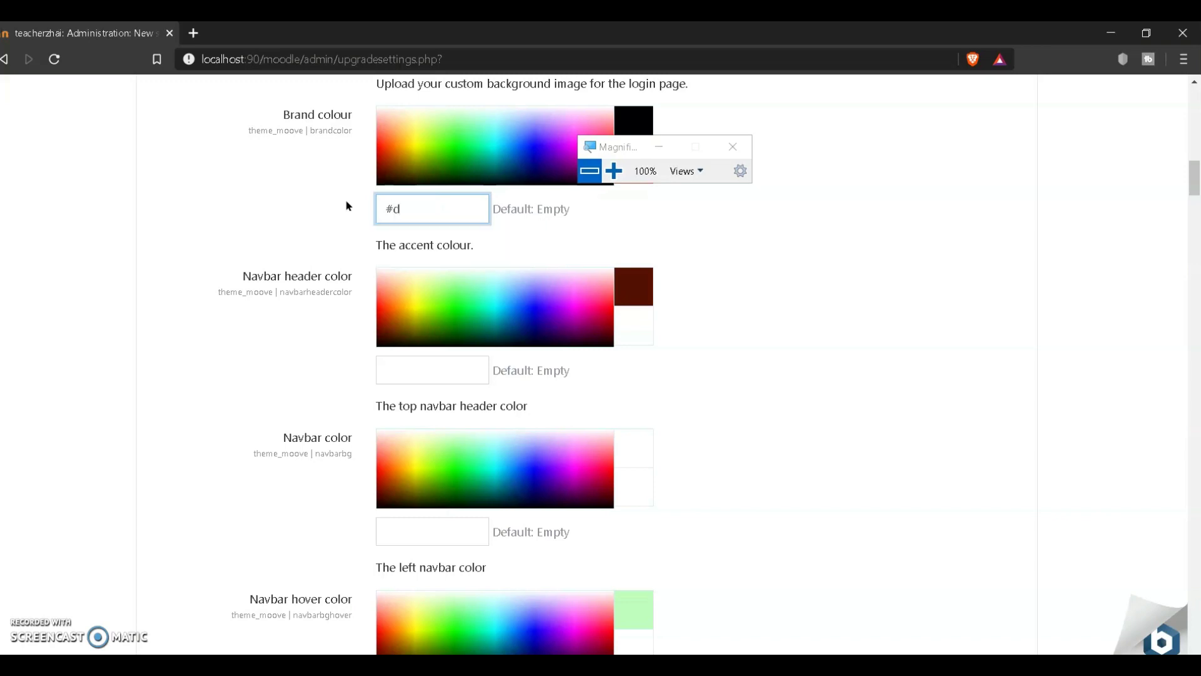
pyautogui.press('BackSpace')
pyautogui.write('D13100')
# Step: Clear the Navbar header color value
pyautogui.scroll(3, 348, 205)
pyautogui.click(432, 537)
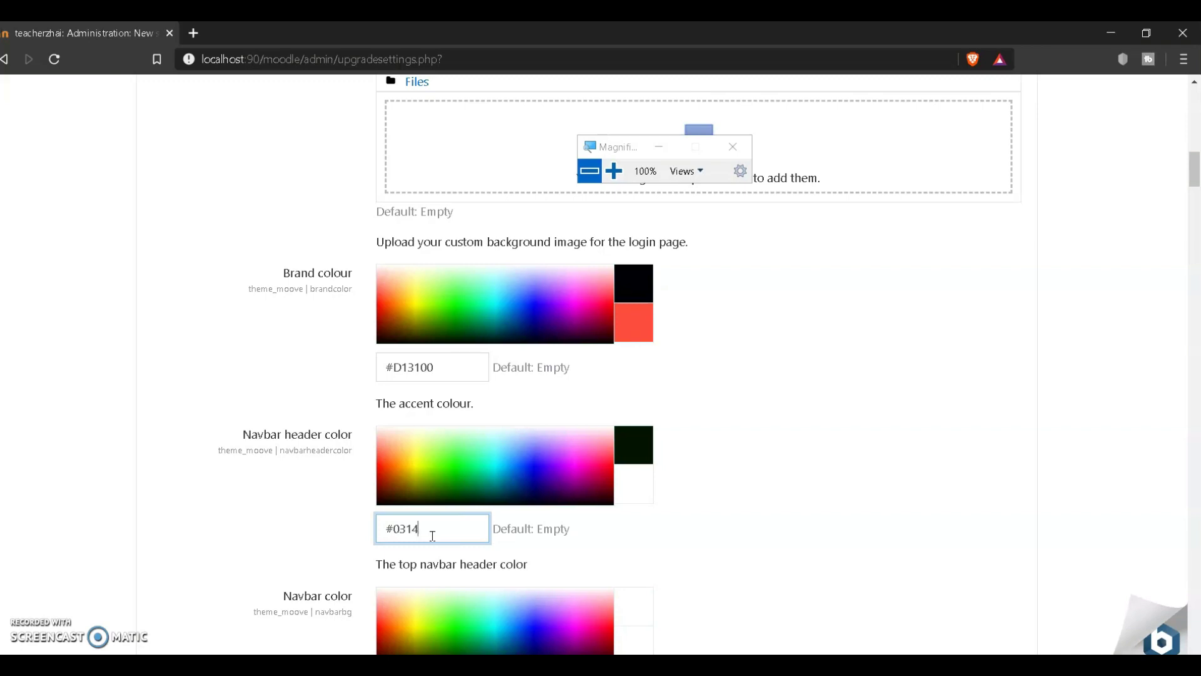
pyautogui.scroll(-3, 804, 532)
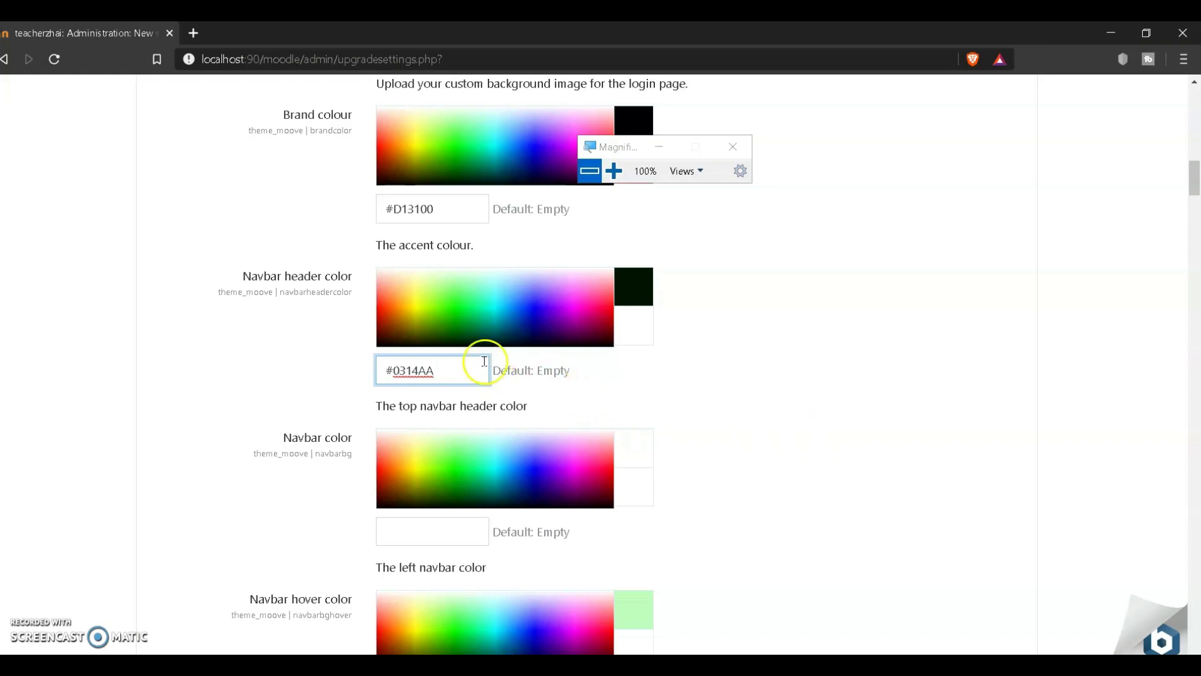
pyautogui.moveTo(463, 366); pyautogui.dragTo(371, 366)
pyautogui.hotkey('ctrl', 'c')
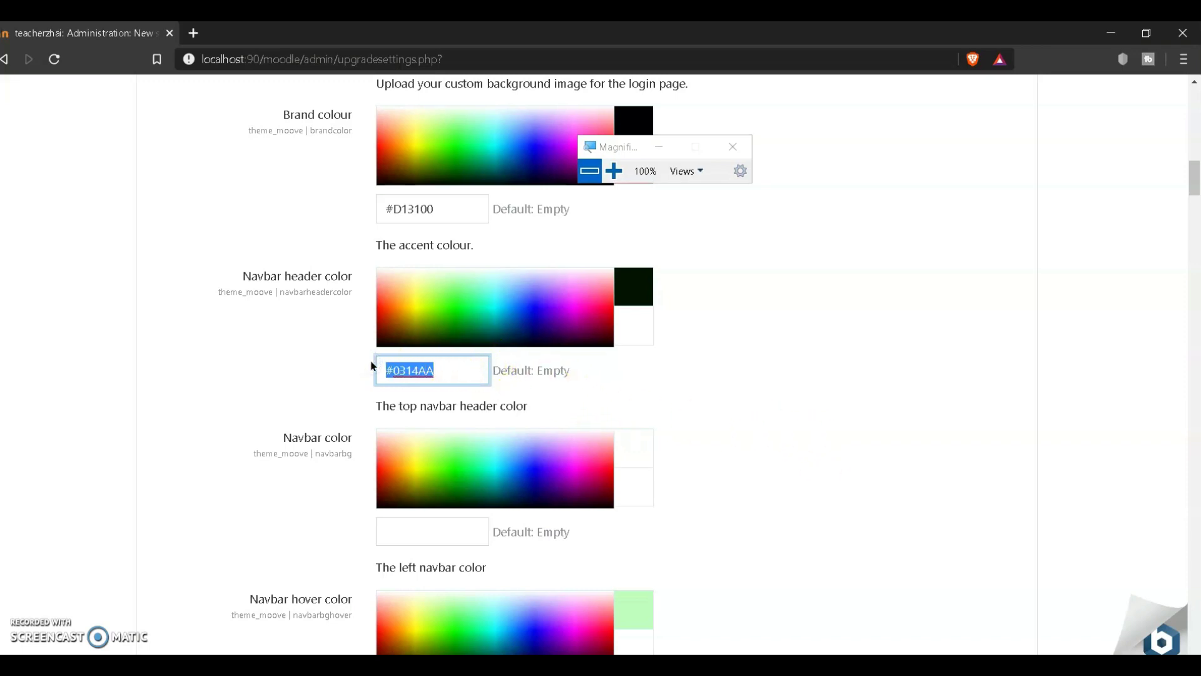
pyautogui.press('BackSpace')
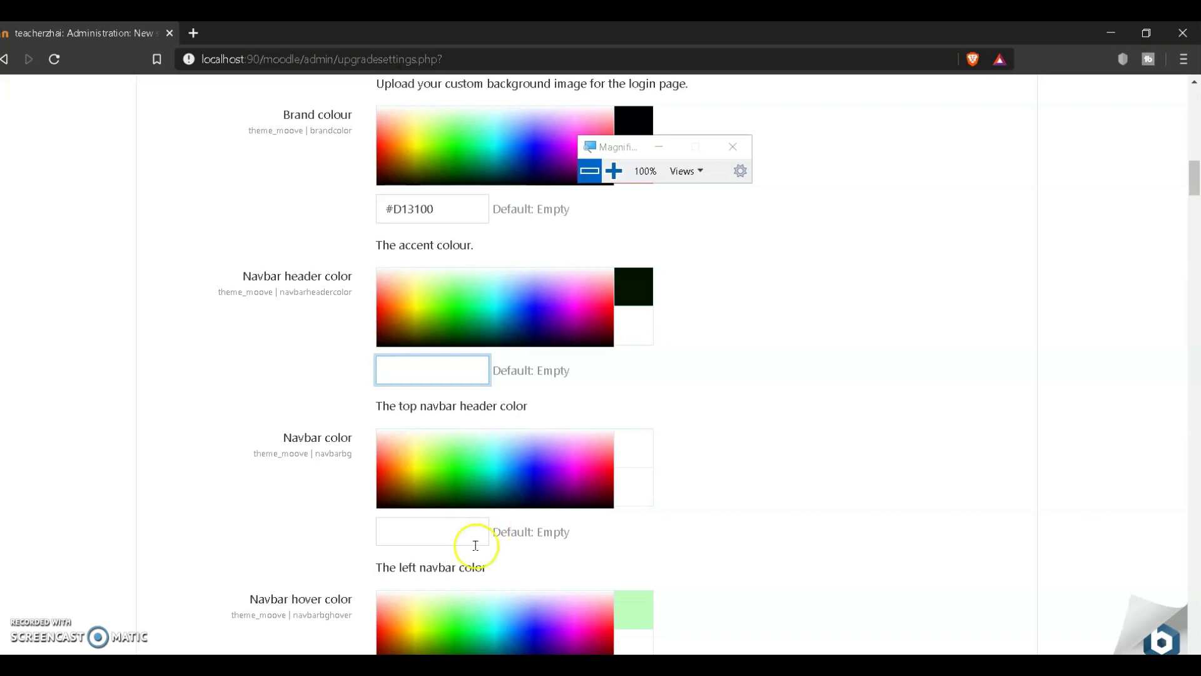
# Step: Paste #0314AA into both Navbar color and Navbar hover color
pyautogui.scroll(-1, 530, 606)
pyautogui.scroll(-1, 527, 603)
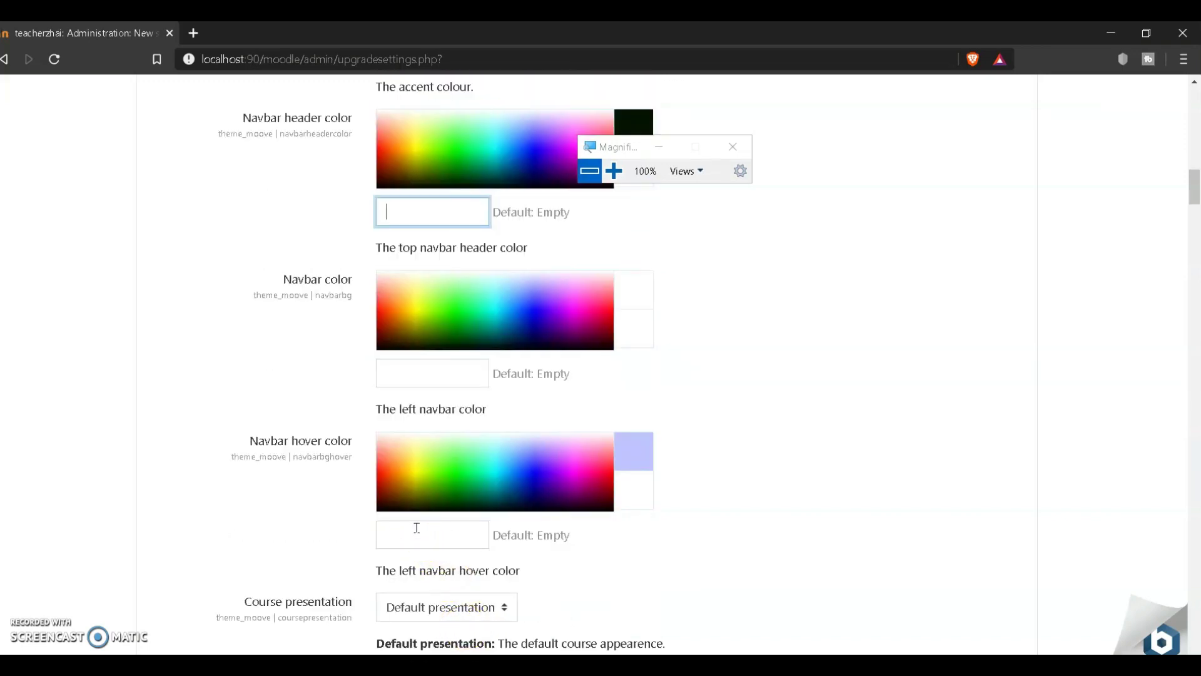
pyautogui.click(423, 375)
pyautogui.scroll(1, 555, 451)
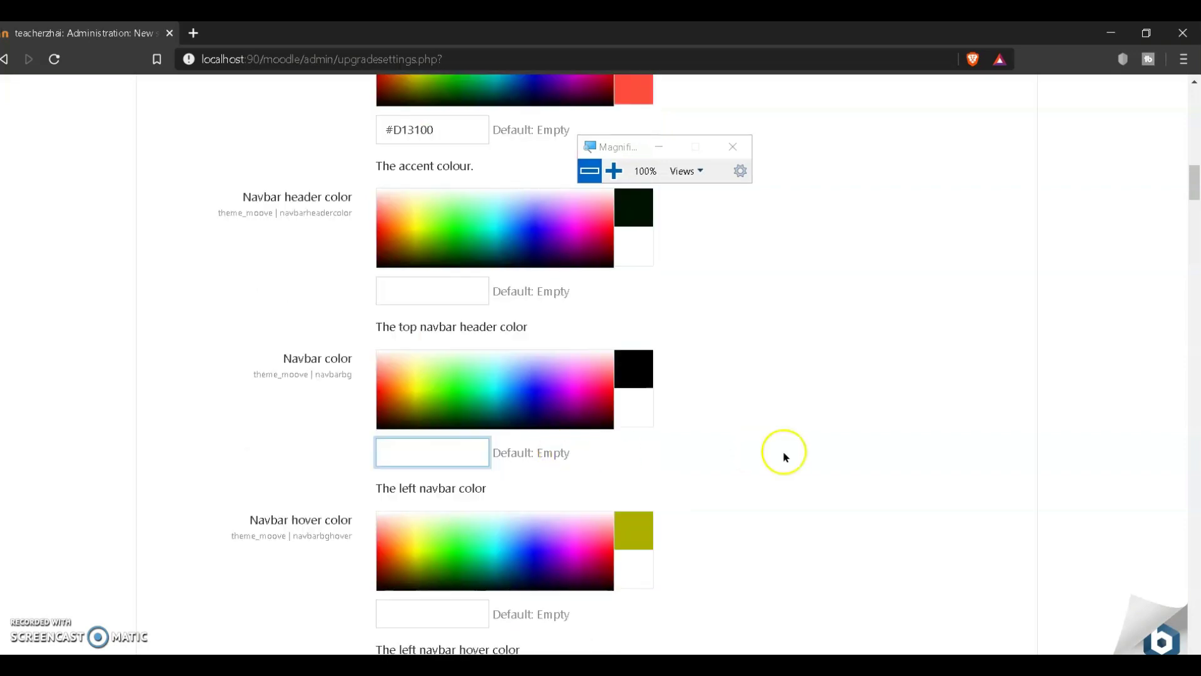
pyautogui.hotkey('ctrl', 'v')
pyautogui.scroll(-2, 707, 488)
pyautogui.click(420, 462)
pyautogui.scroll(4, 421, 461)
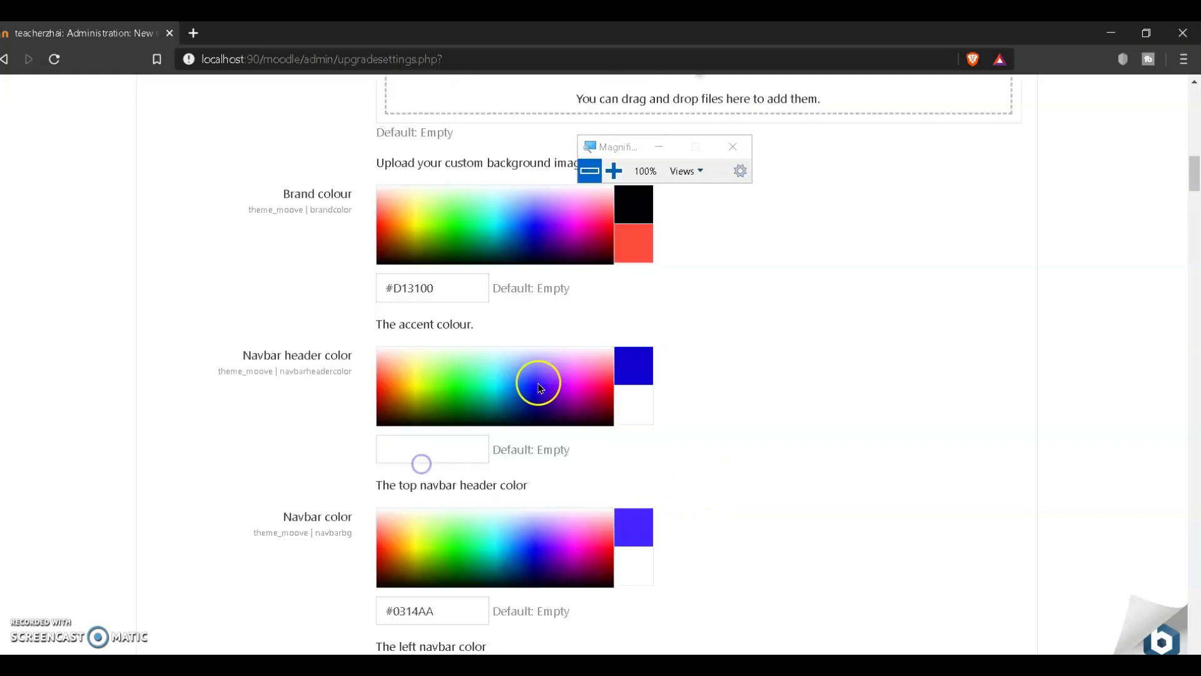
pyautogui.scroll(-2, 501, 501)
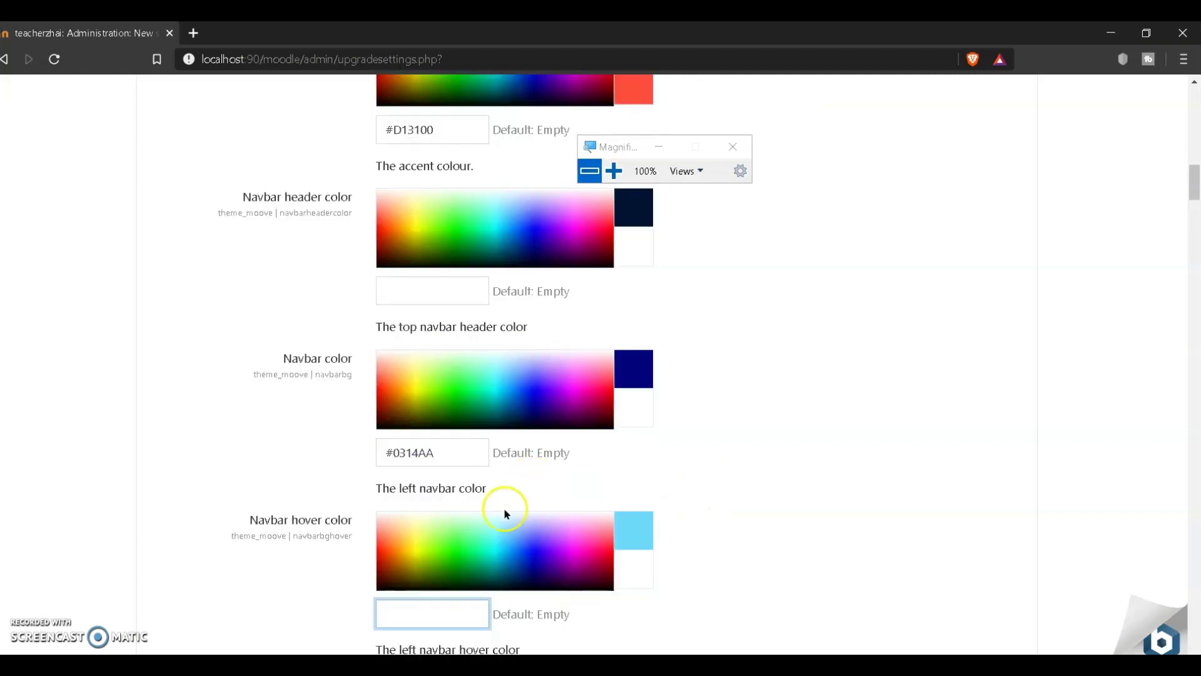
pyautogui.click(421, 606)
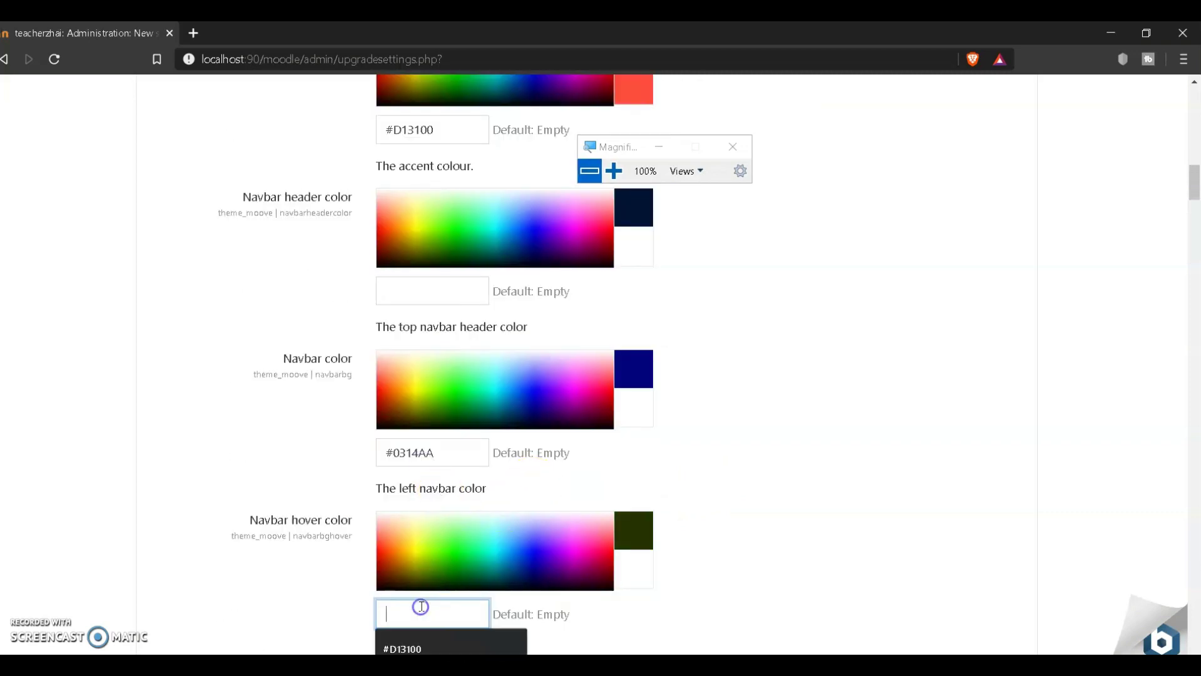
pyautogui.hotkey('ctrl', 'v')
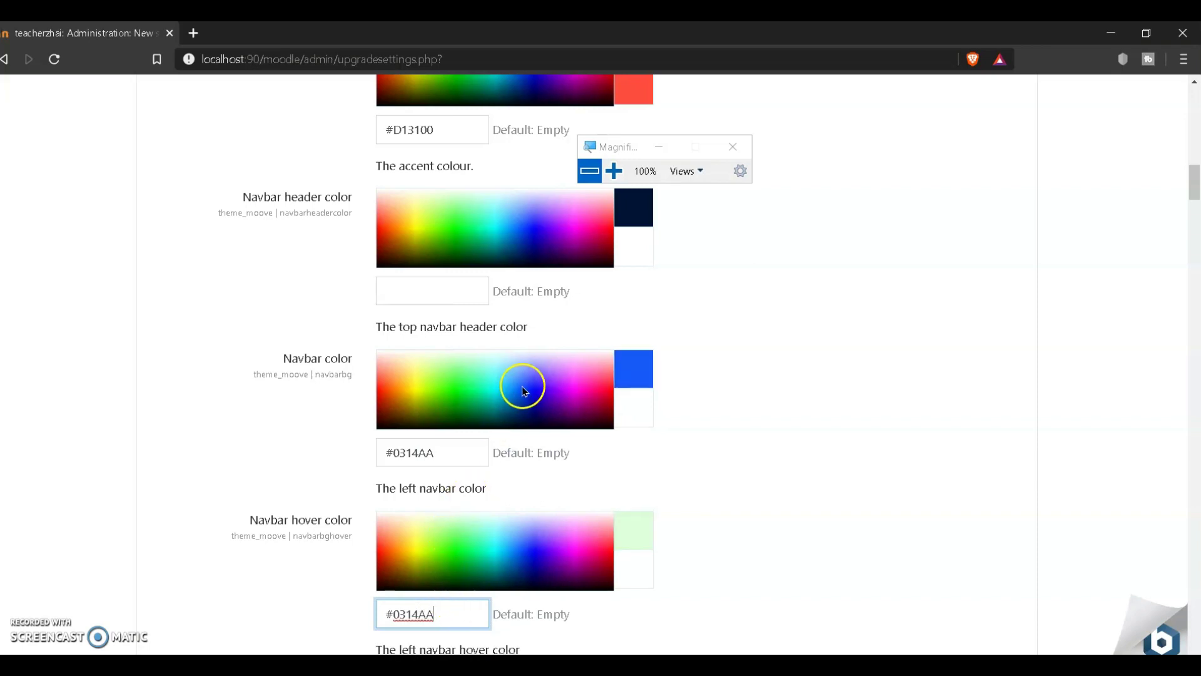
# Step: Empty the Brand colour and set Navbar color to #D13100
pyautogui.scroll(5, 523, 383)
pyautogui.moveTo(456, 453); pyautogui.dragTo(293, 449)
pyautogui.hotkey('ctrl', 'c')
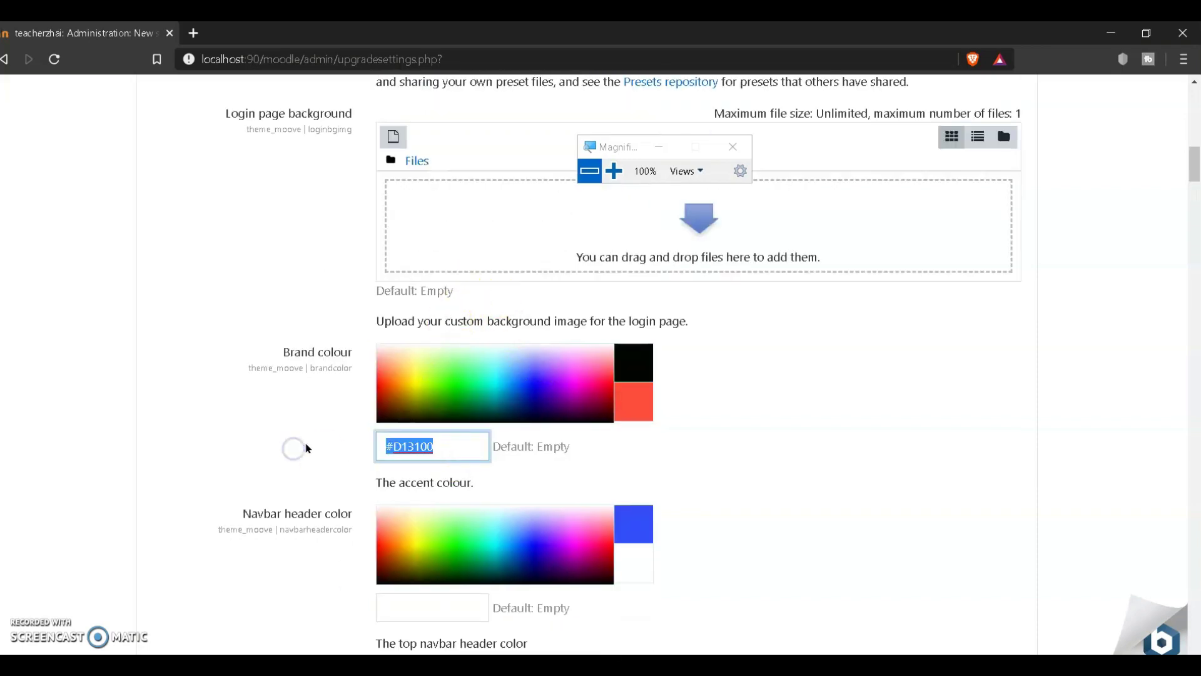
pyautogui.scroll(-1, 705, 469)
pyautogui.press('BackSpace')
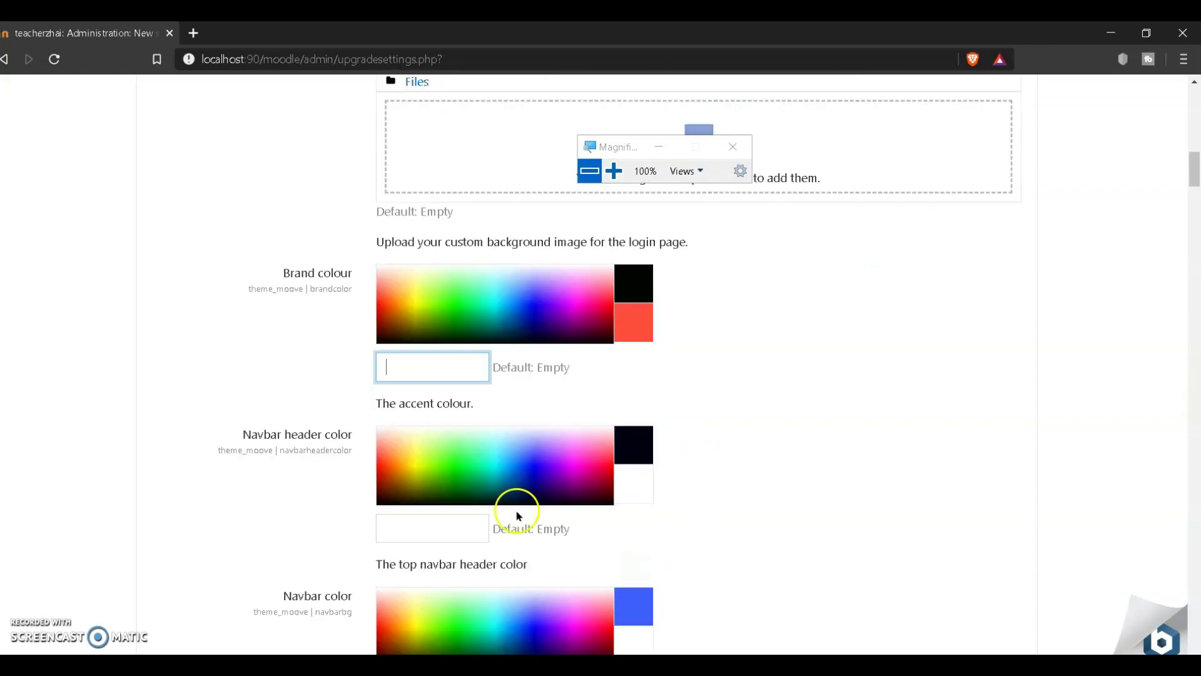
pyautogui.scroll(-3, 595, 536)
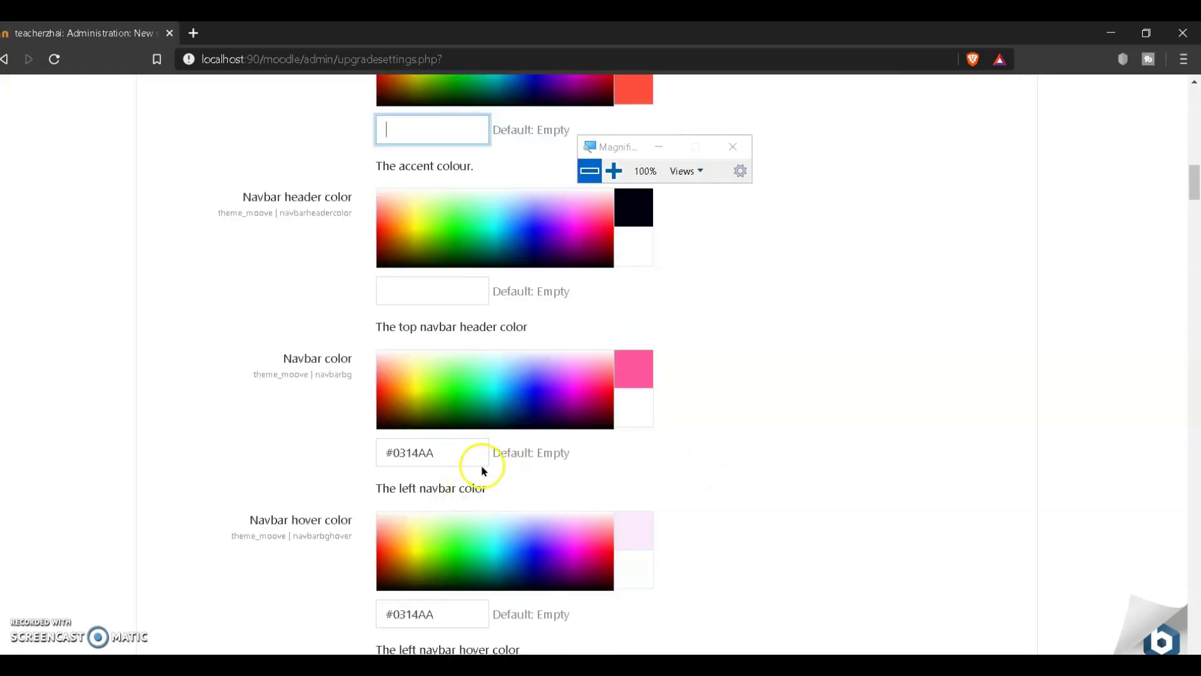
pyautogui.moveTo(484, 470); pyautogui.dragTo(352, 461)
pyautogui.hotkey('ctrl', 'v')
pyautogui.scroll(-6, 746, 392)
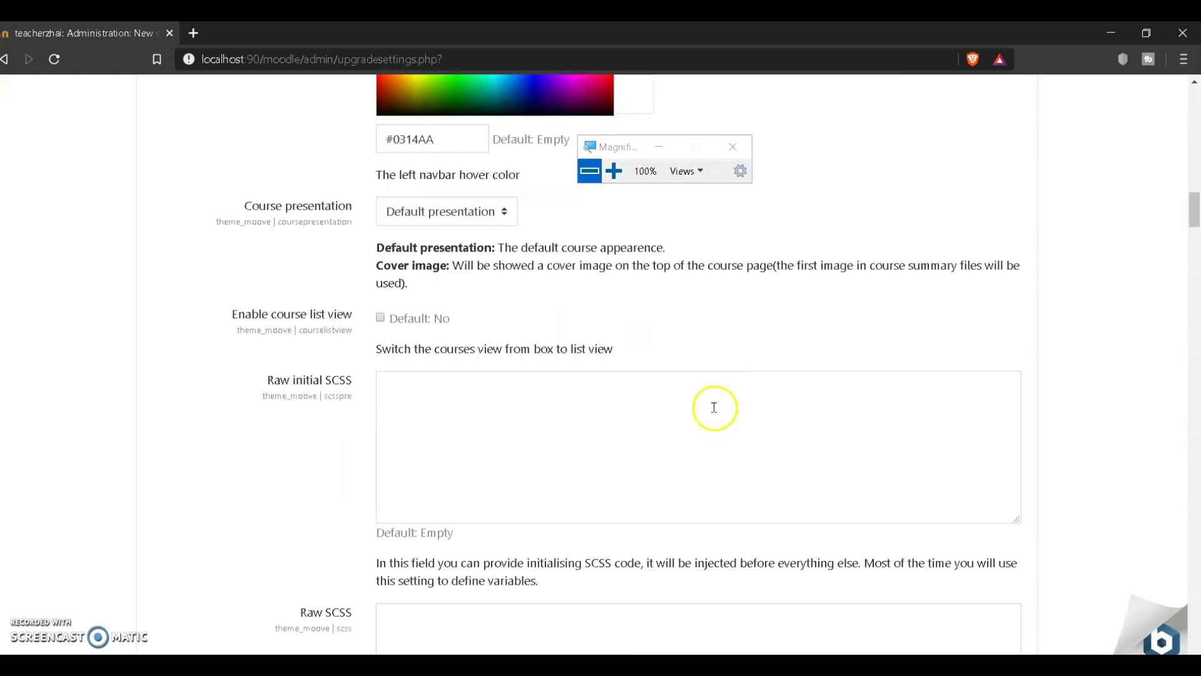
# Step: Start a file upload from the computer for the Header image setting
pyautogui.scroll(-1, 714, 408)
pyautogui.scroll(-5, 710, 408)
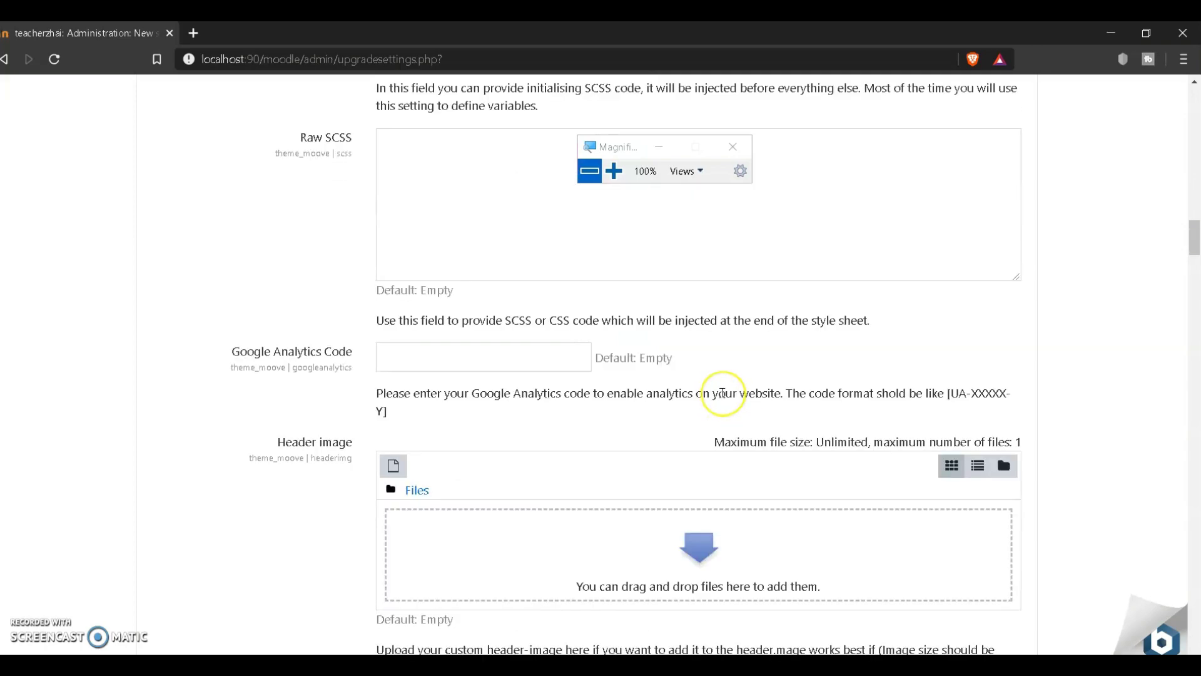
pyautogui.scroll(-1, 720, 392)
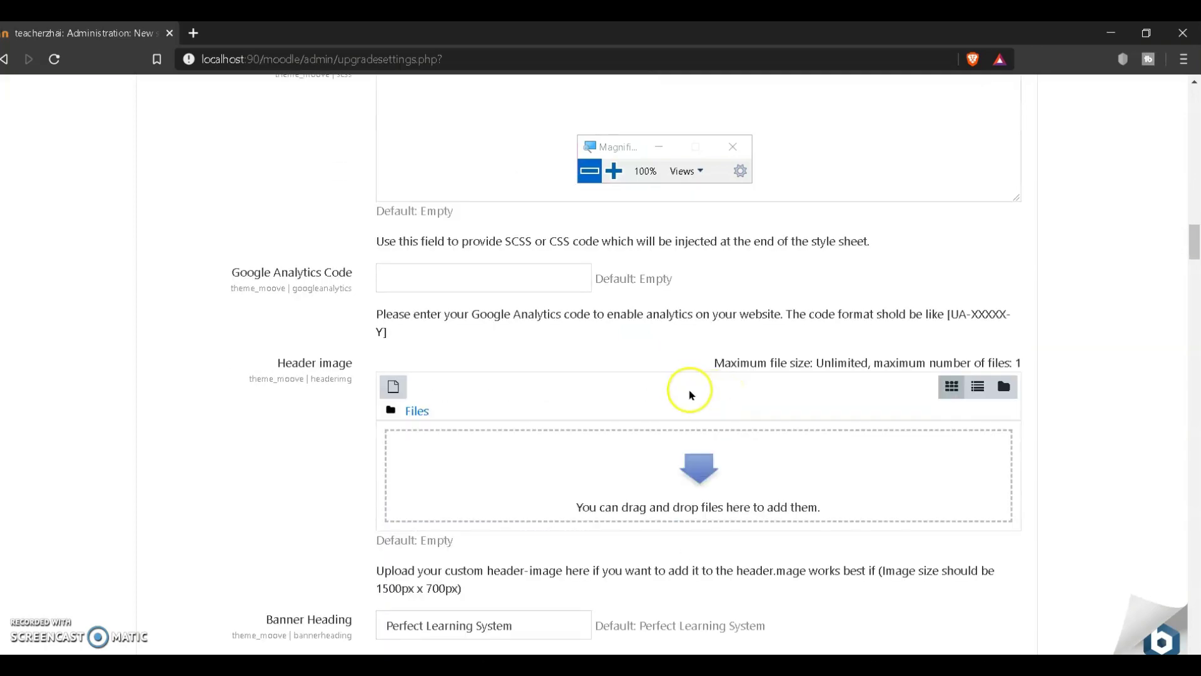
pyautogui.scroll(-2, 686, 381)
pyautogui.scroll(-2, 681, 382)
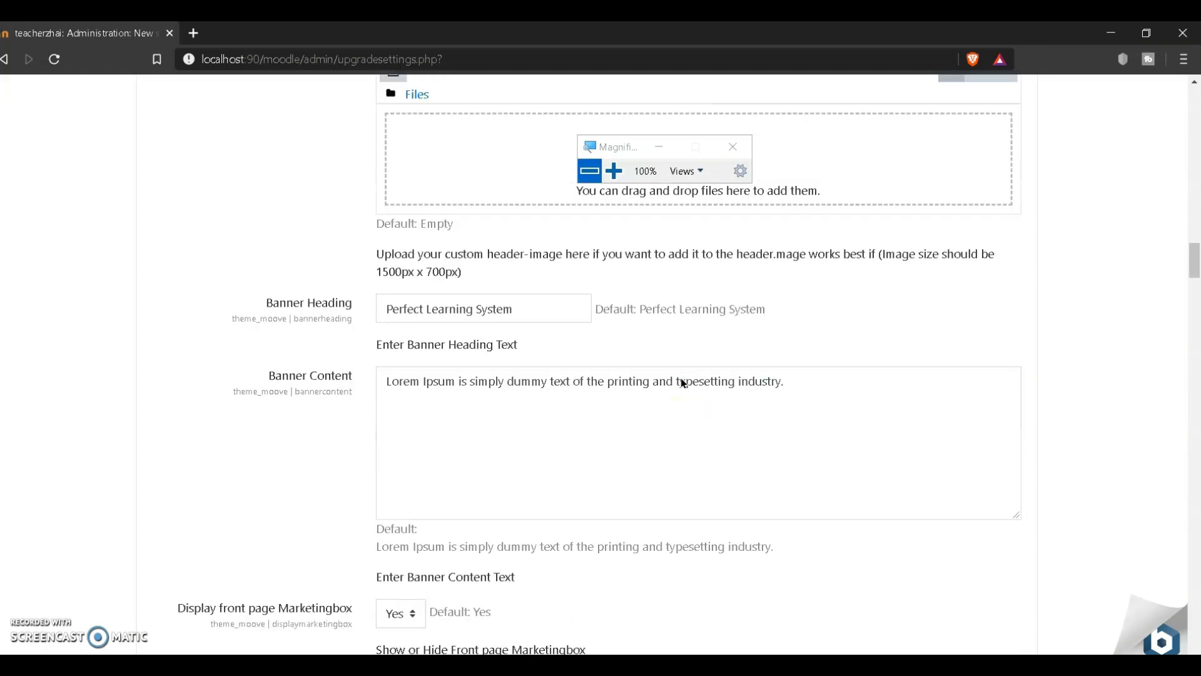
pyautogui.scroll(4, 626, 369)
pyautogui.click(403, 401)
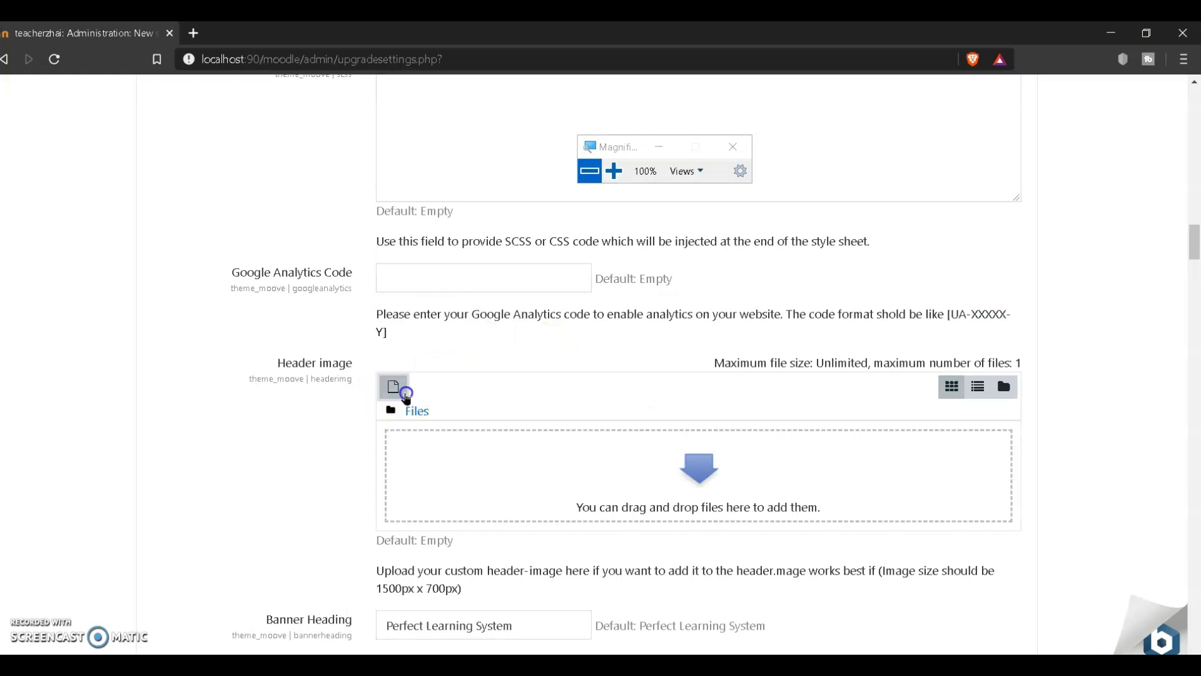
pyautogui.click(510, 344)
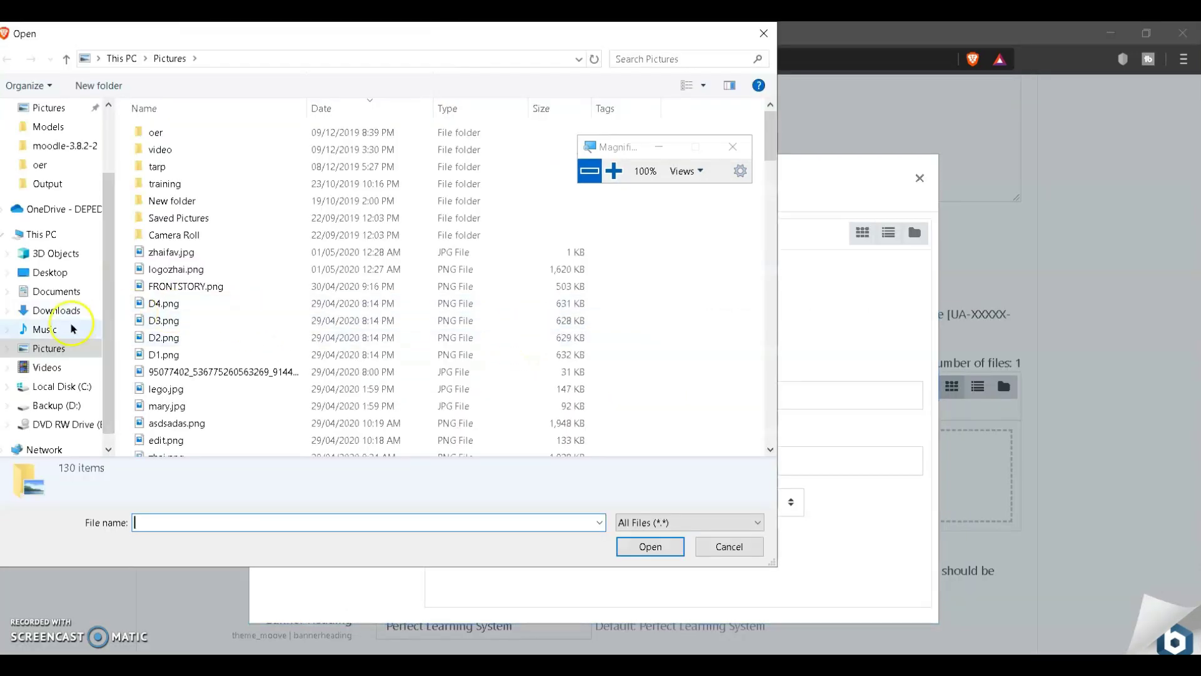
# Step: Pick 1b.jpg from Pictures > oer in large-thumbnail view and upload it
pyautogui.click(705, 86)
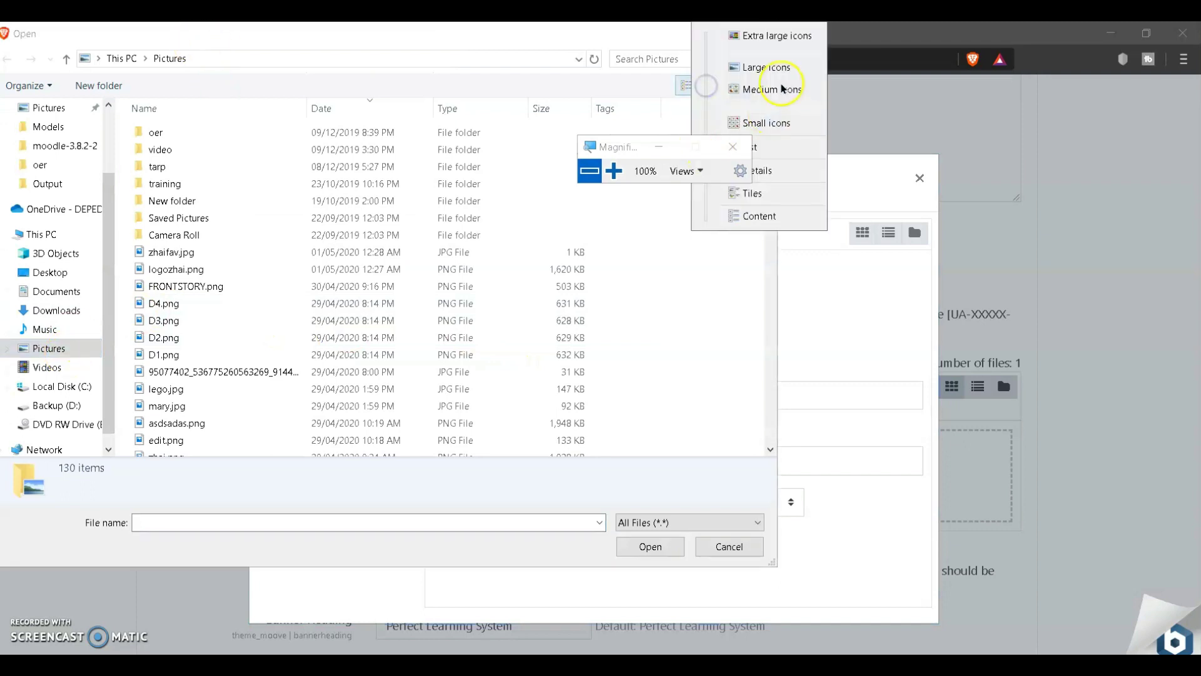
pyautogui.click(787, 62)
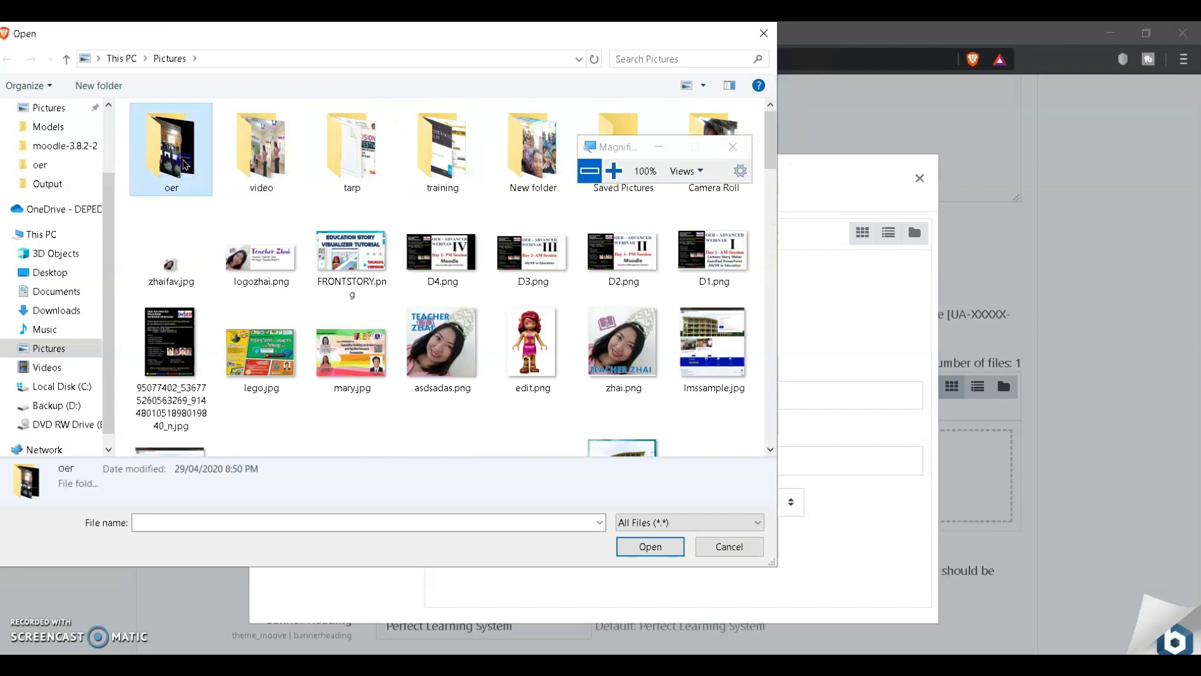
pyautogui.doubleClick(179, 154)
pyautogui.doubleClick(352, 168)
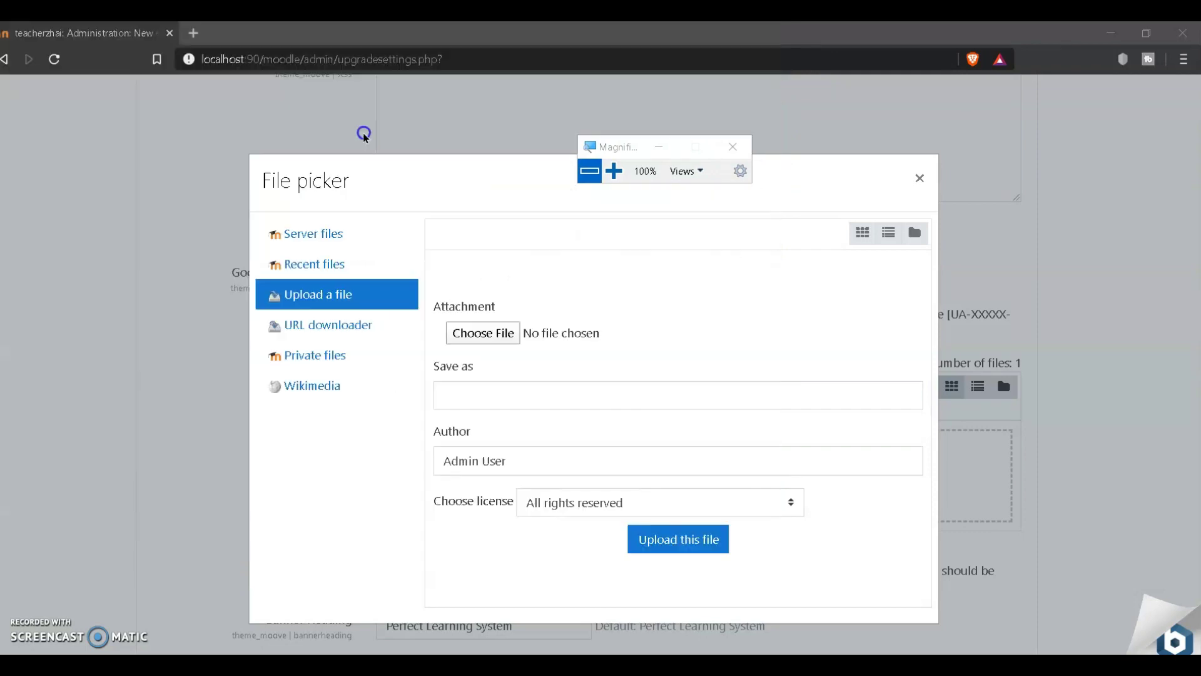
pyautogui.click(676, 536)
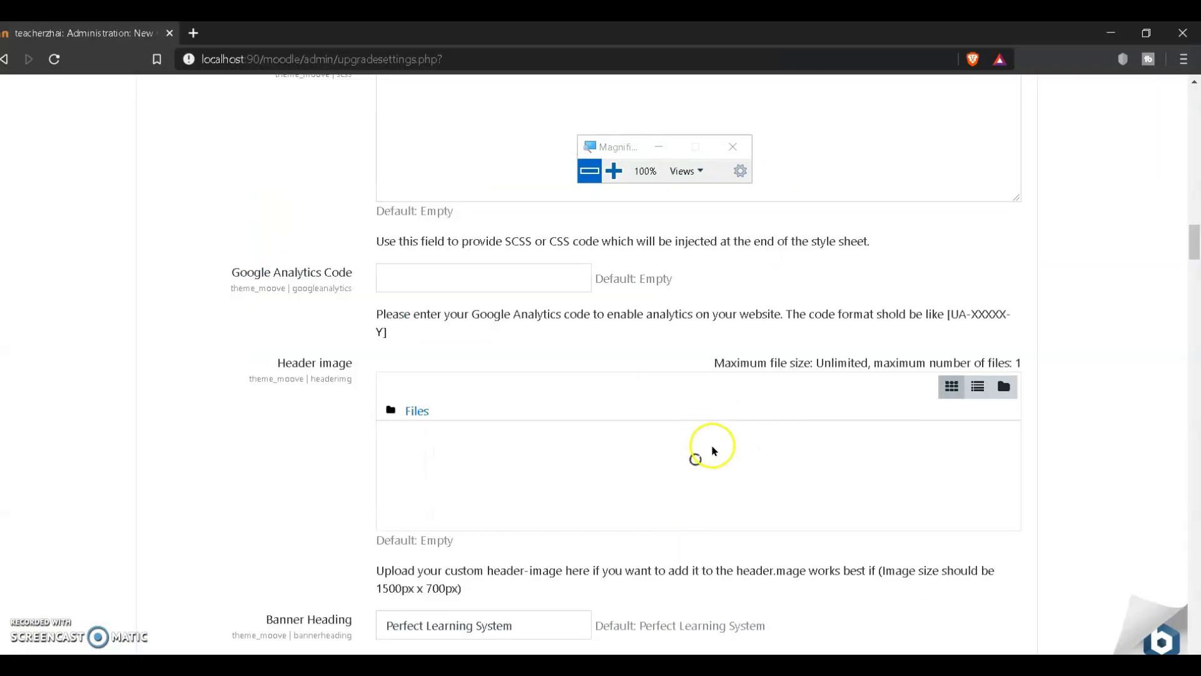
pyautogui.scroll(-5, 716, 450)
pyautogui.moveTo(516, 326); pyautogui.dragTo(291, 322)
# Step: Type the teacher's name as Banner Heading and replace all Banner Content with new text
pyautogui.write('tE')
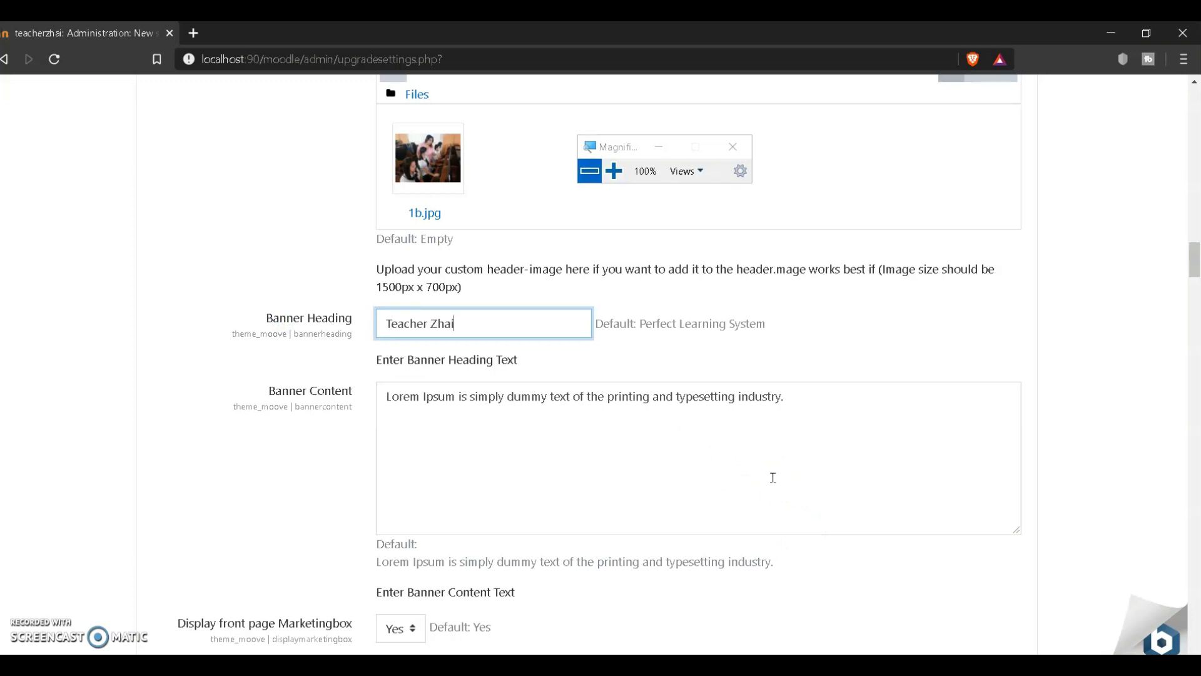
pyautogui.scroll(-3, 781, 422)
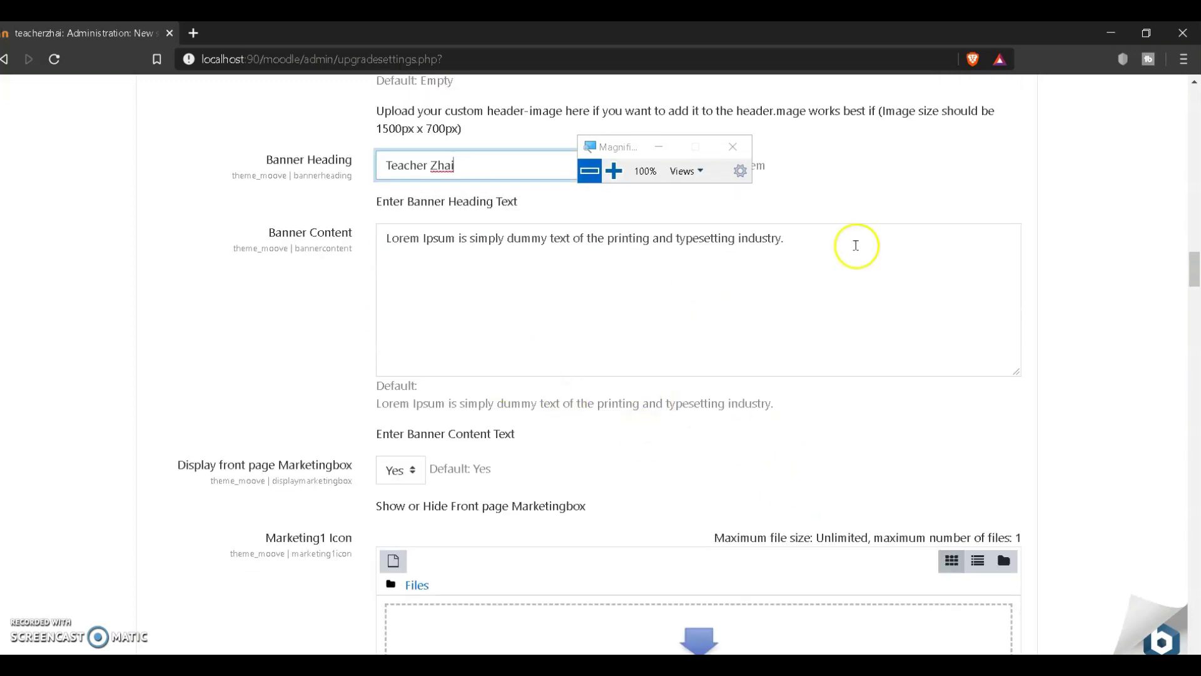
pyautogui.moveTo(687, 238); pyautogui.dragTo(710, 238)
pyautogui.hotkey('ctrl', 'a')
pyautogui.write('T')
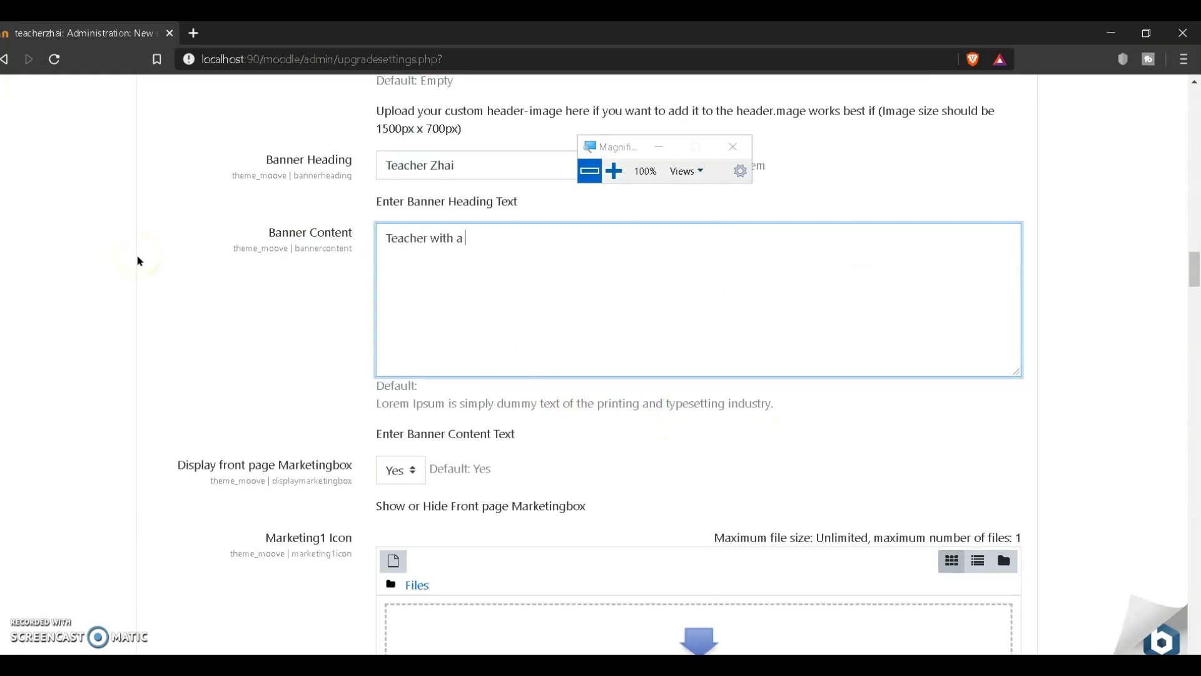
pyautogui.scroll(20, 143, 531)
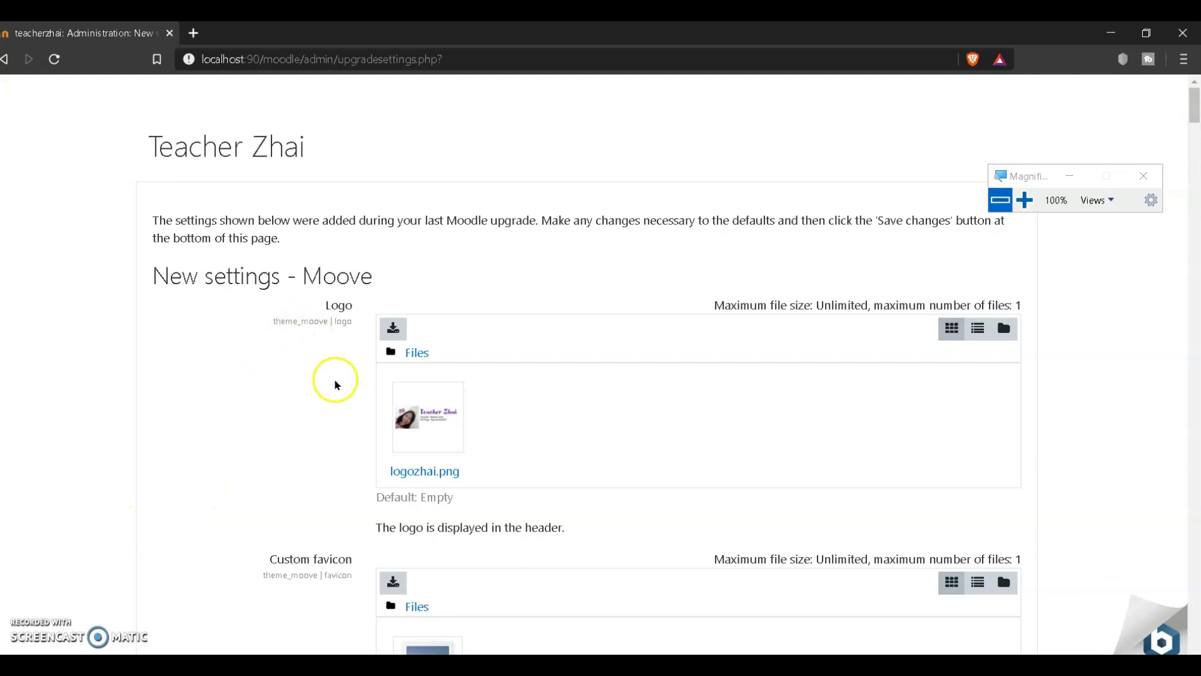
# Step: Copy the Navbar color #D13100 and paste it into the empty Brand colour field
pyautogui.scroll(-3, 335, 382)
pyautogui.scroll(-3, 338, 384)
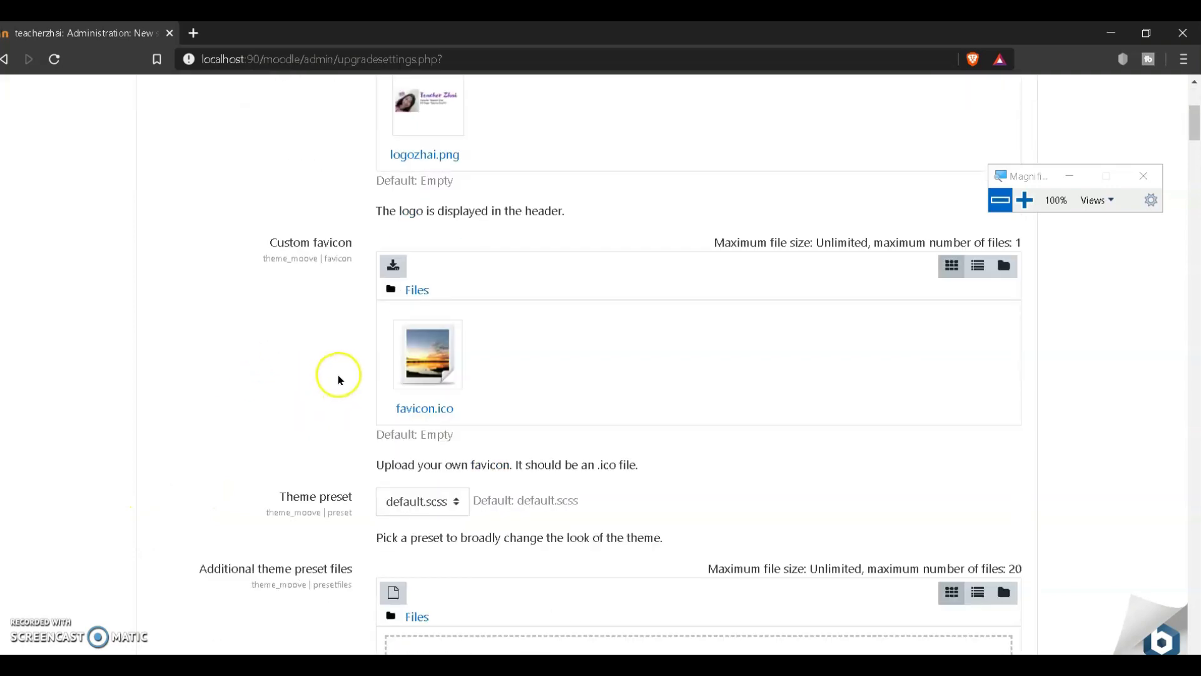
pyautogui.scroll(-3, 339, 379)
pyautogui.scroll(-4, 338, 380)
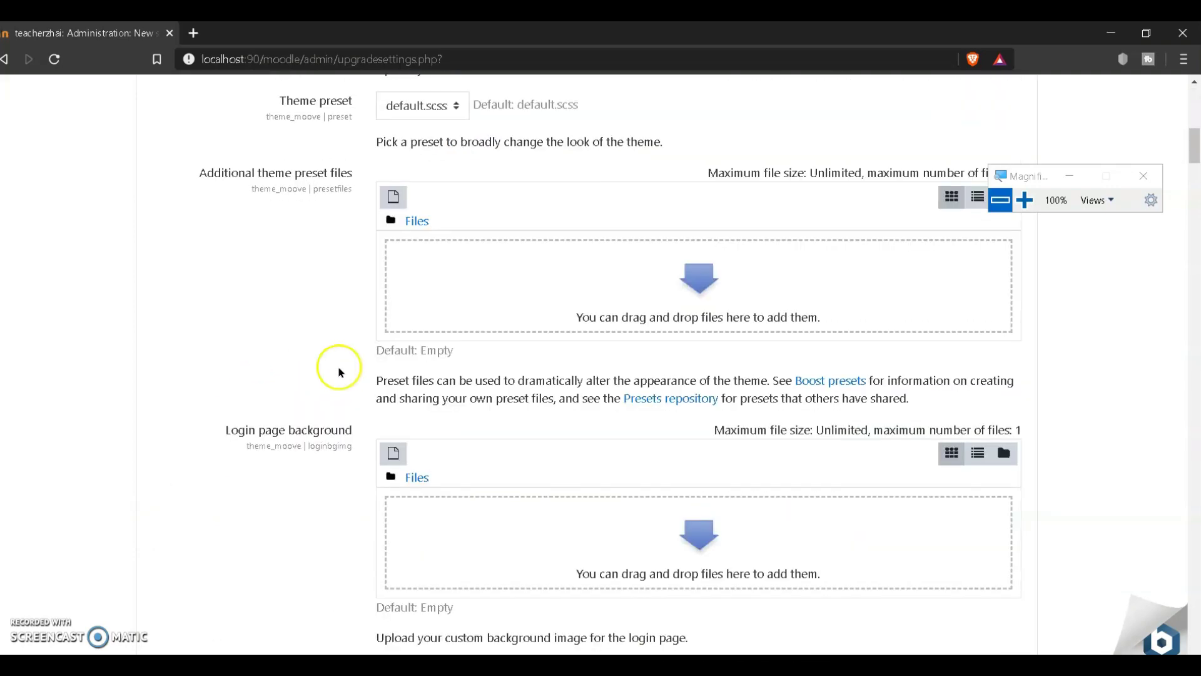
pyautogui.scroll(-7, 341, 365)
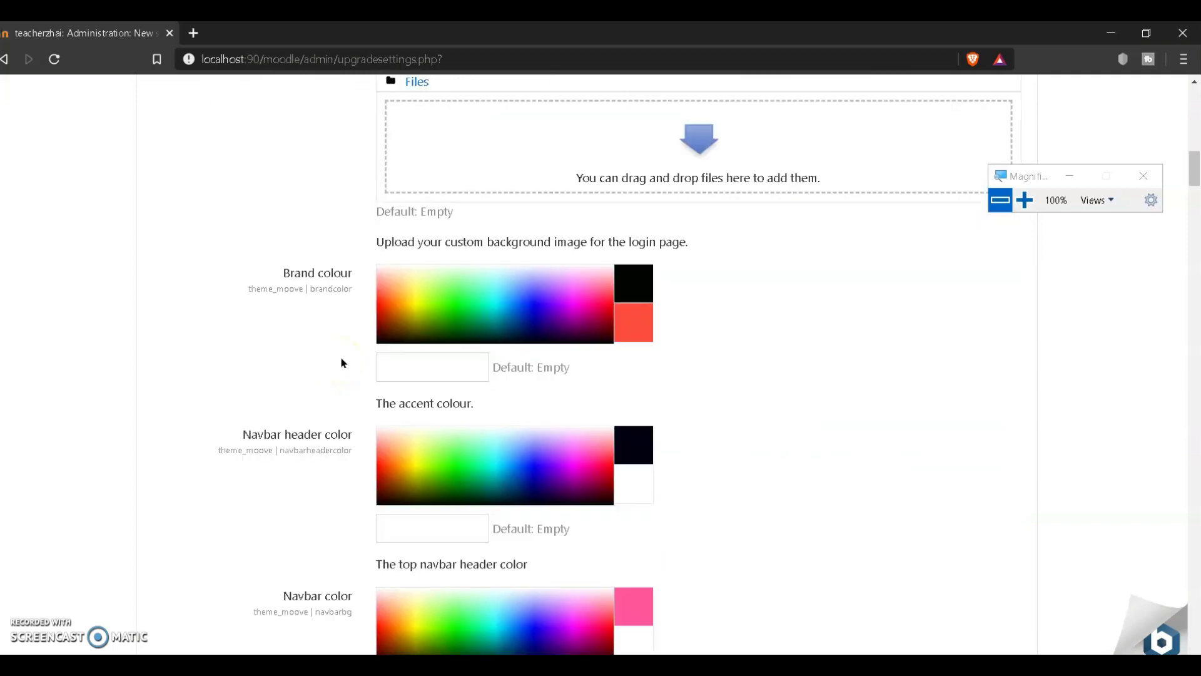
pyautogui.scroll(-8, 303, 313)
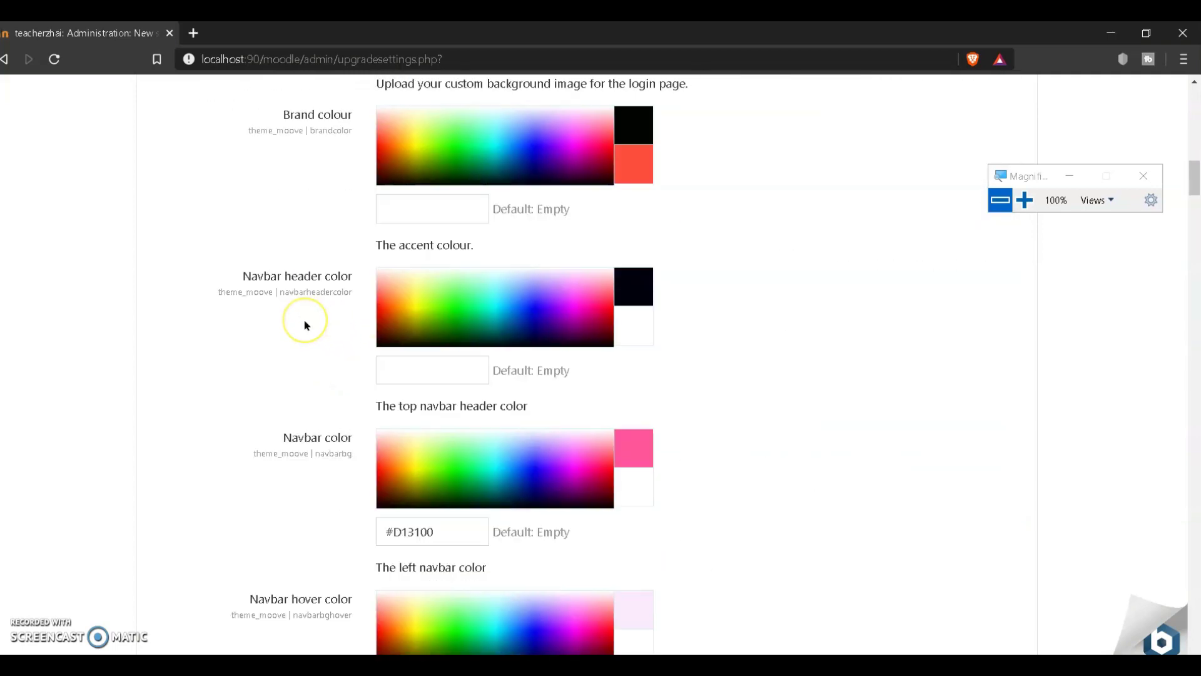
pyautogui.scroll(5, 303, 325)
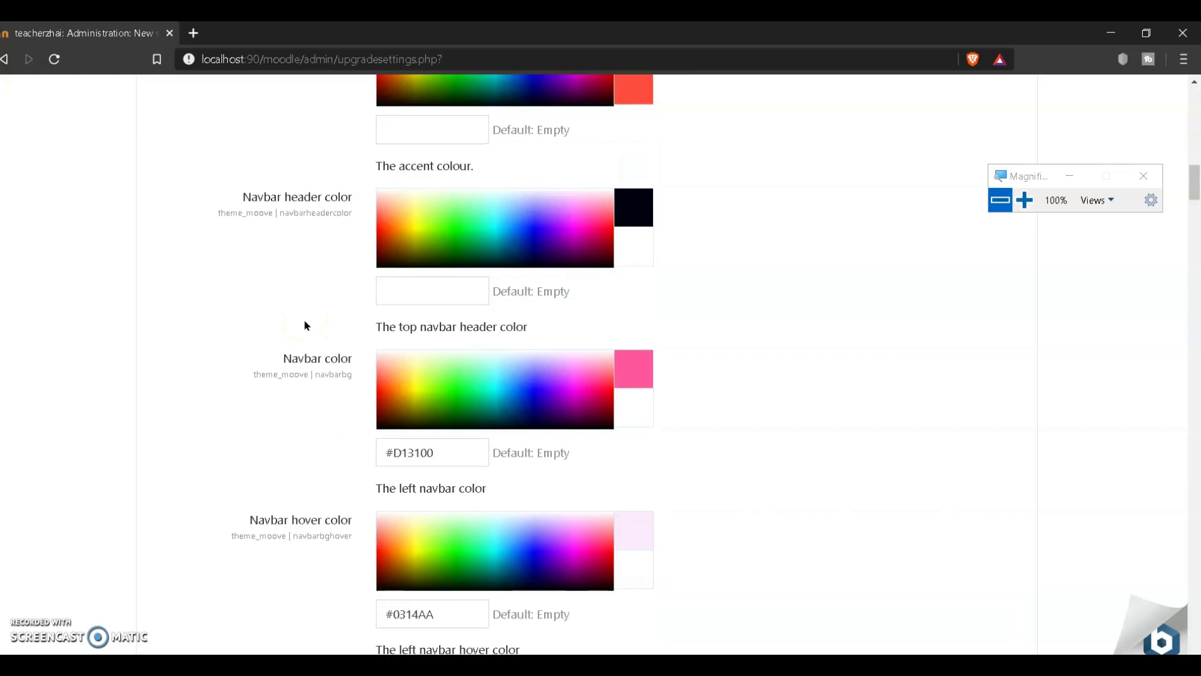
pyautogui.moveTo(422, 543); pyautogui.dragTo(327, 531)
pyautogui.hotkey('ctrl', 'c')
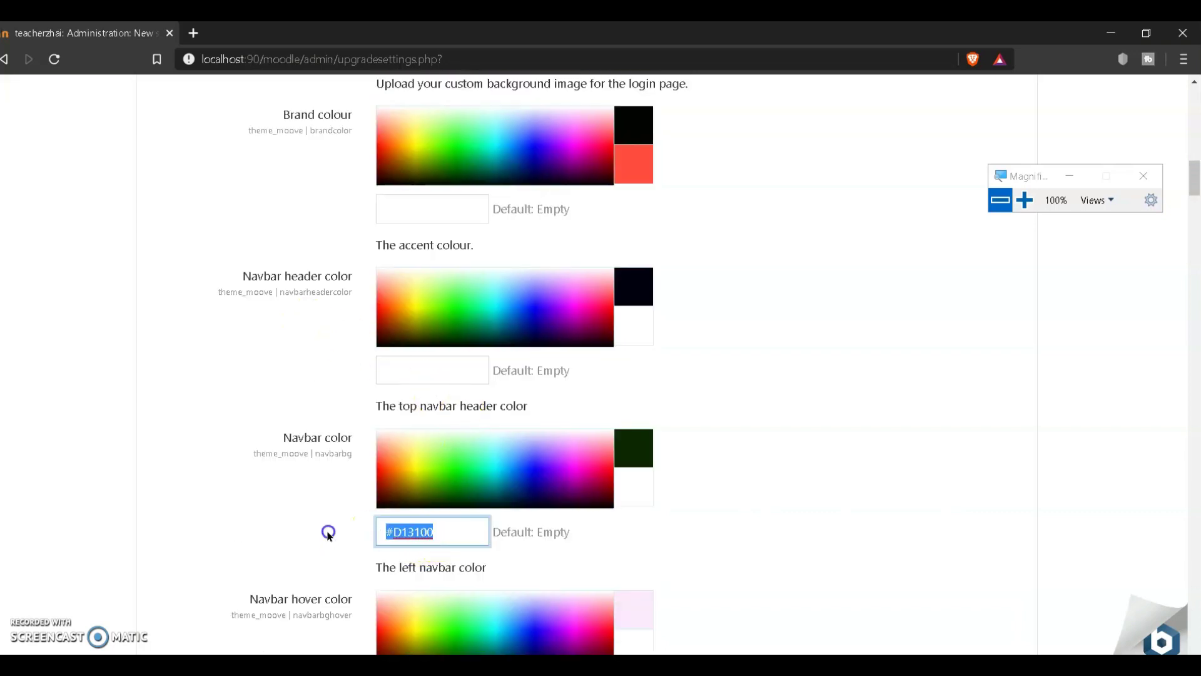
pyautogui.click(425, 205)
pyautogui.hotkey('ctrl', 'v')
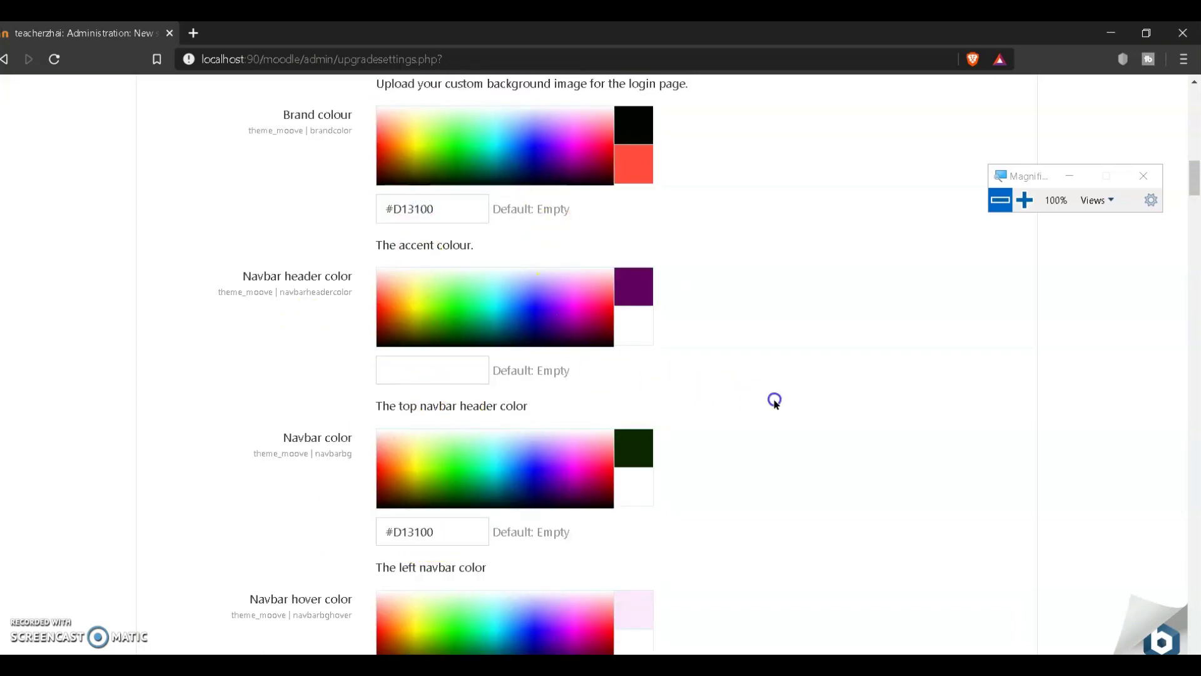
pyautogui.scroll(-5, 774, 398)
pyautogui.scroll(-1, 774, 399)
pyautogui.click(768, 326)
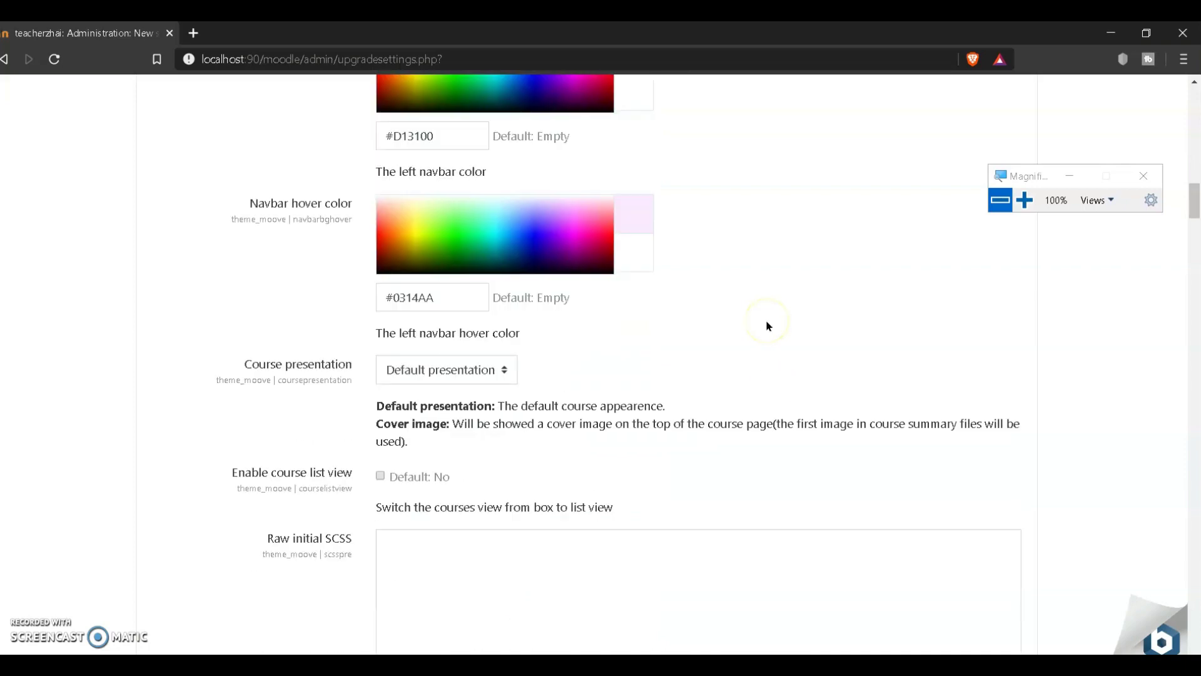
# Step: Scroll past the marketing, slider, sponsors and clients sections to the Get In Touch Content field
pyautogui.scroll(-5, 944, 310)
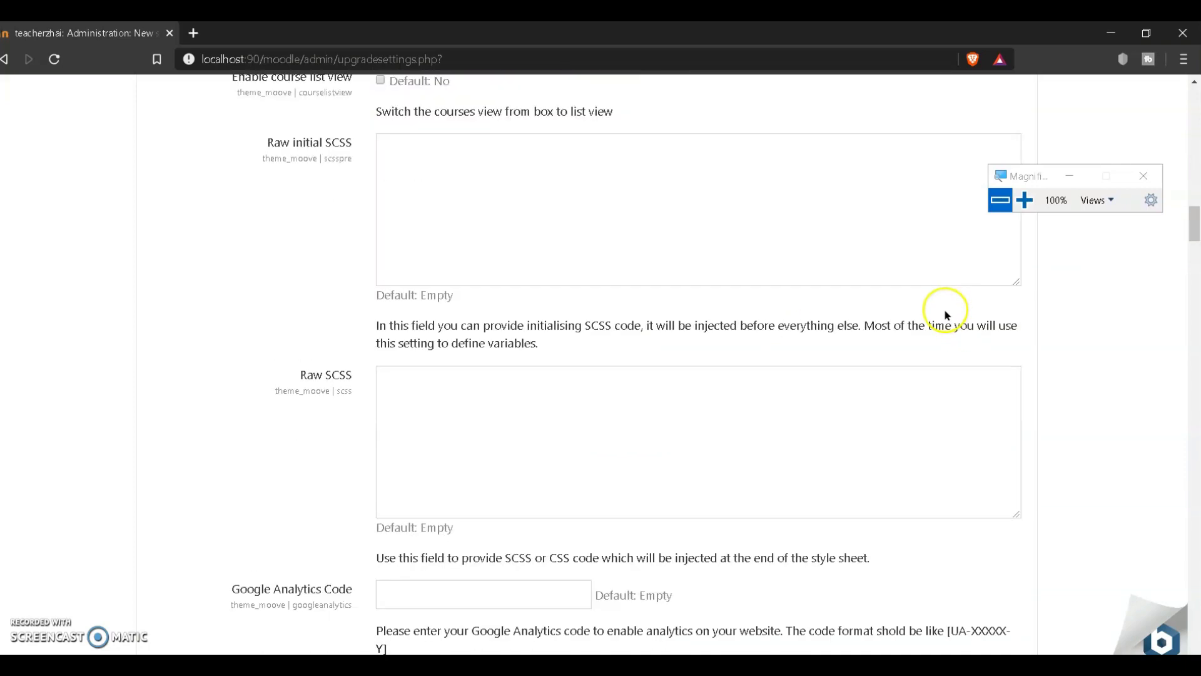
pyautogui.scroll(-5, 944, 312)
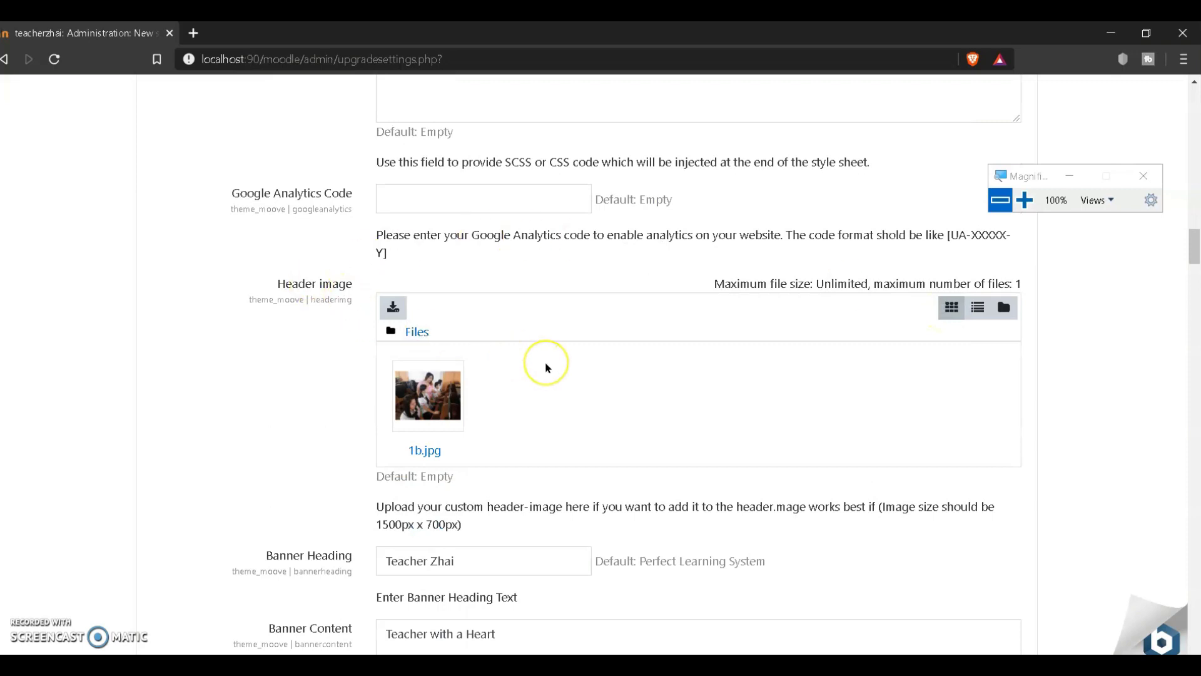
pyautogui.scroll(-2, 545, 363)
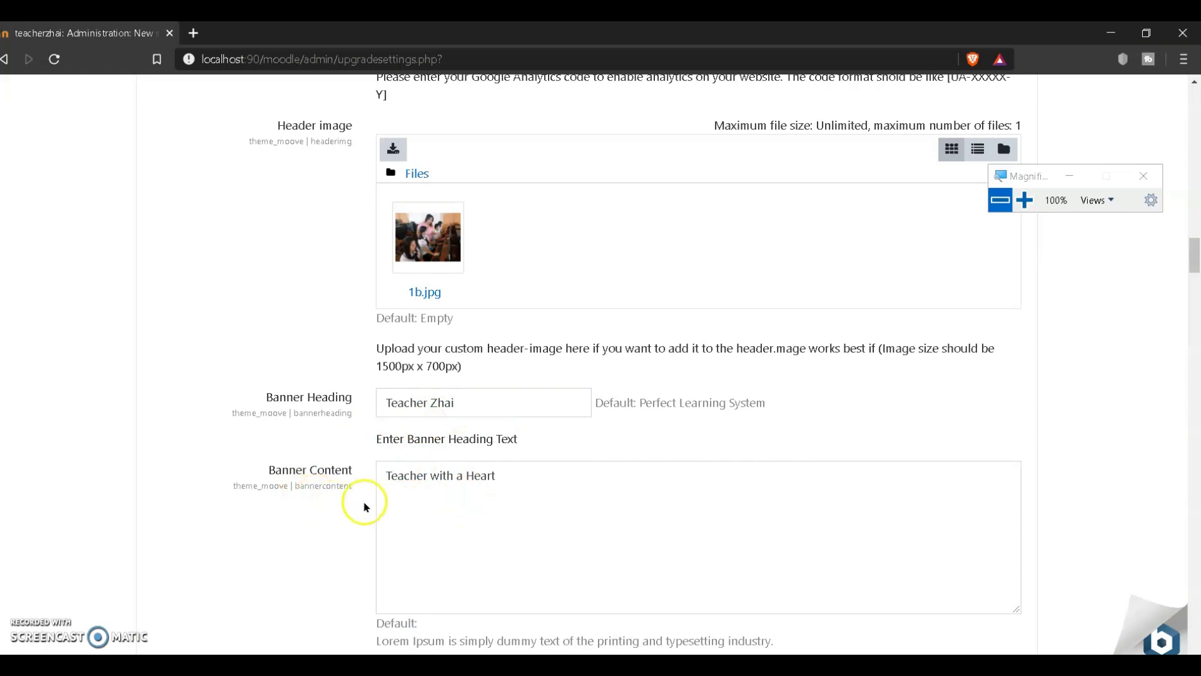
pyautogui.scroll(-3, 614, 511)
pyautogui.scroll(-1, 559, 513)
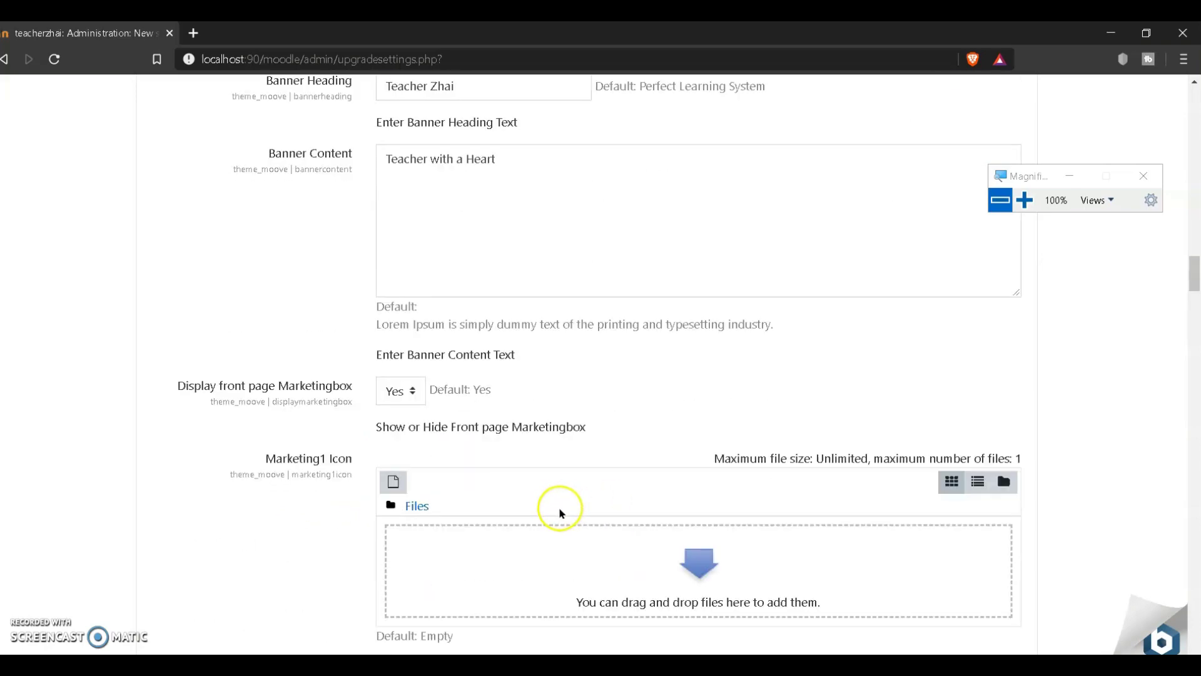
pyautogui.scroll(-4, 559, 513)
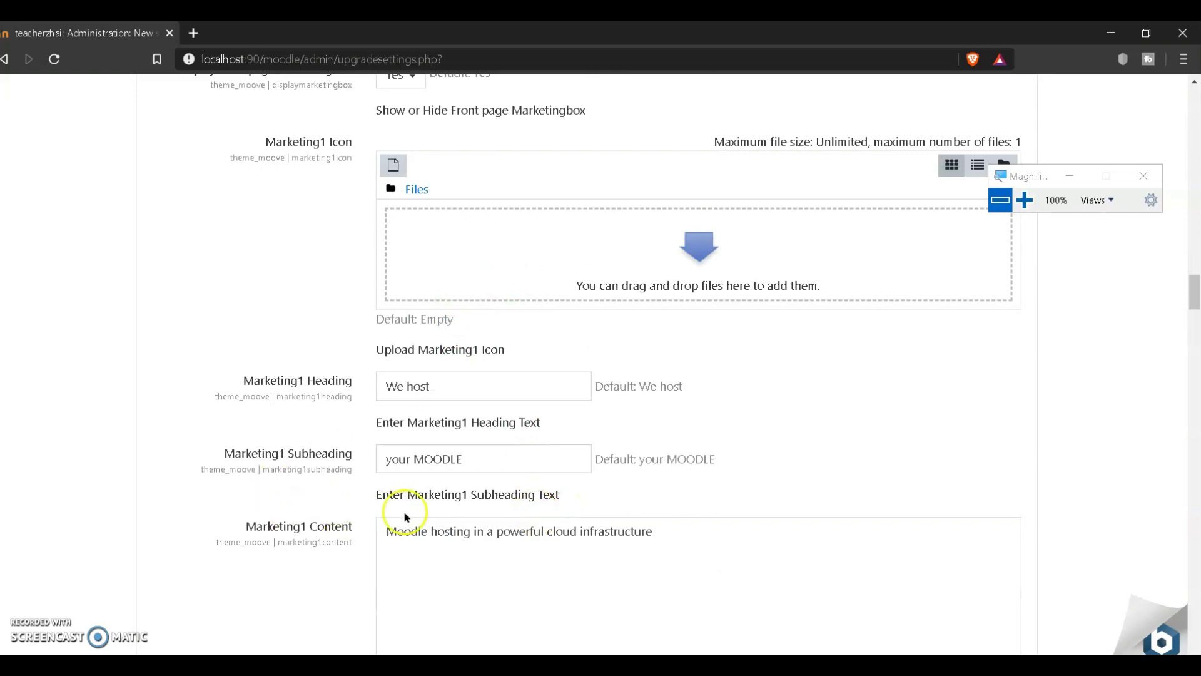
pyautogui.scroll(-5, 367, 544)
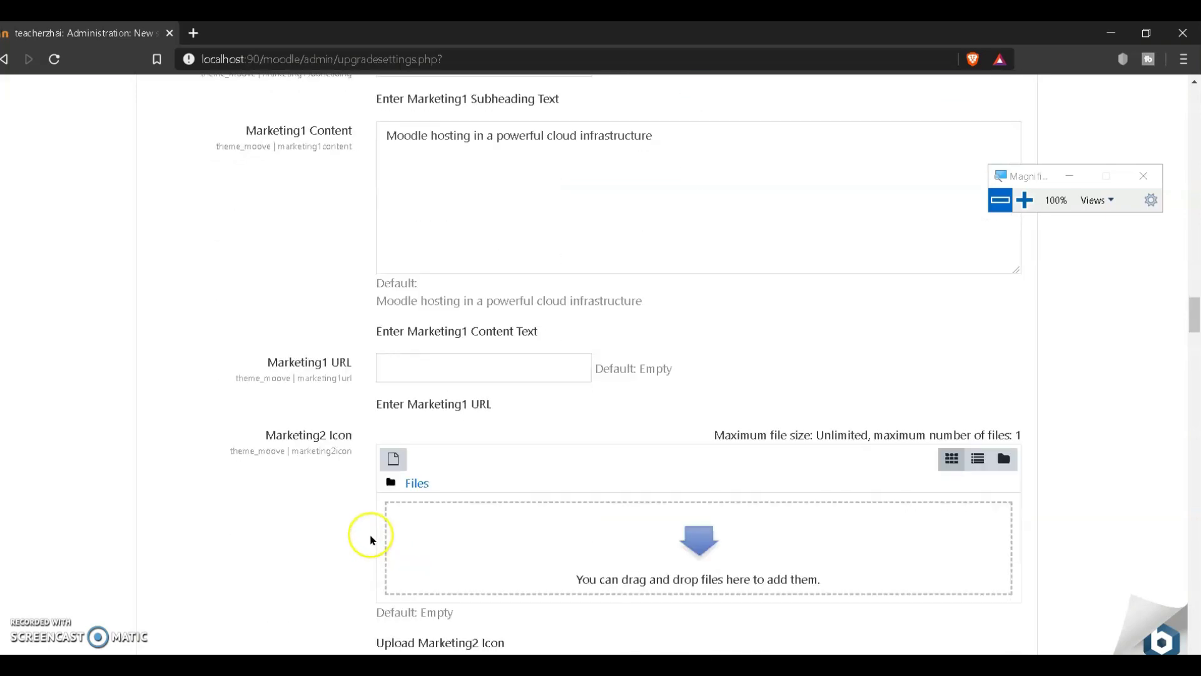
pyautogui.scroll(-3, 371, 539)
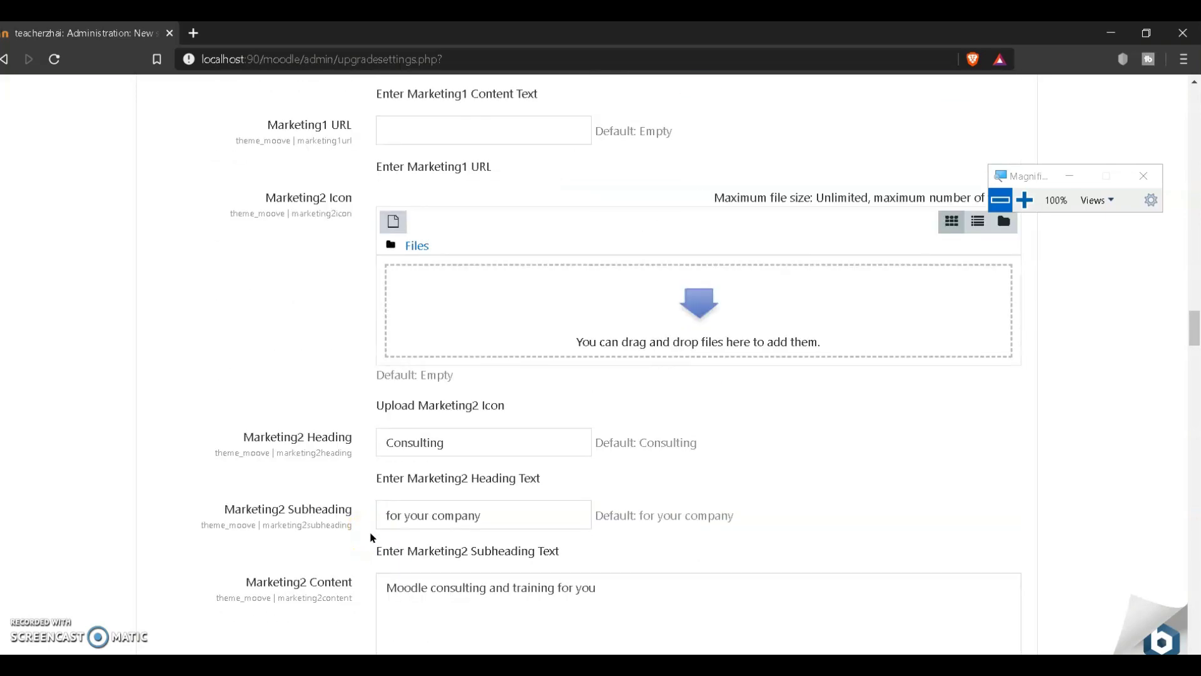
pyautogui.scroll(-3, 371, 537)
pyautogui.scroll(-2, 369, 533)
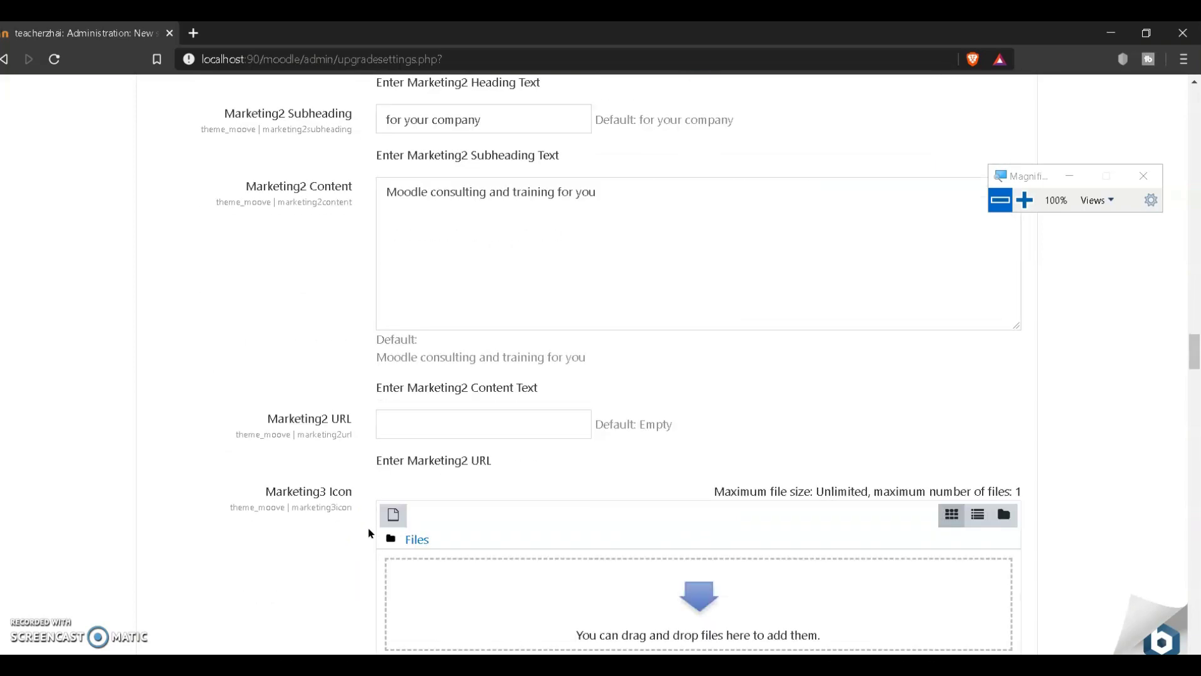
pyautogui.scroll(-4, 369, 533)
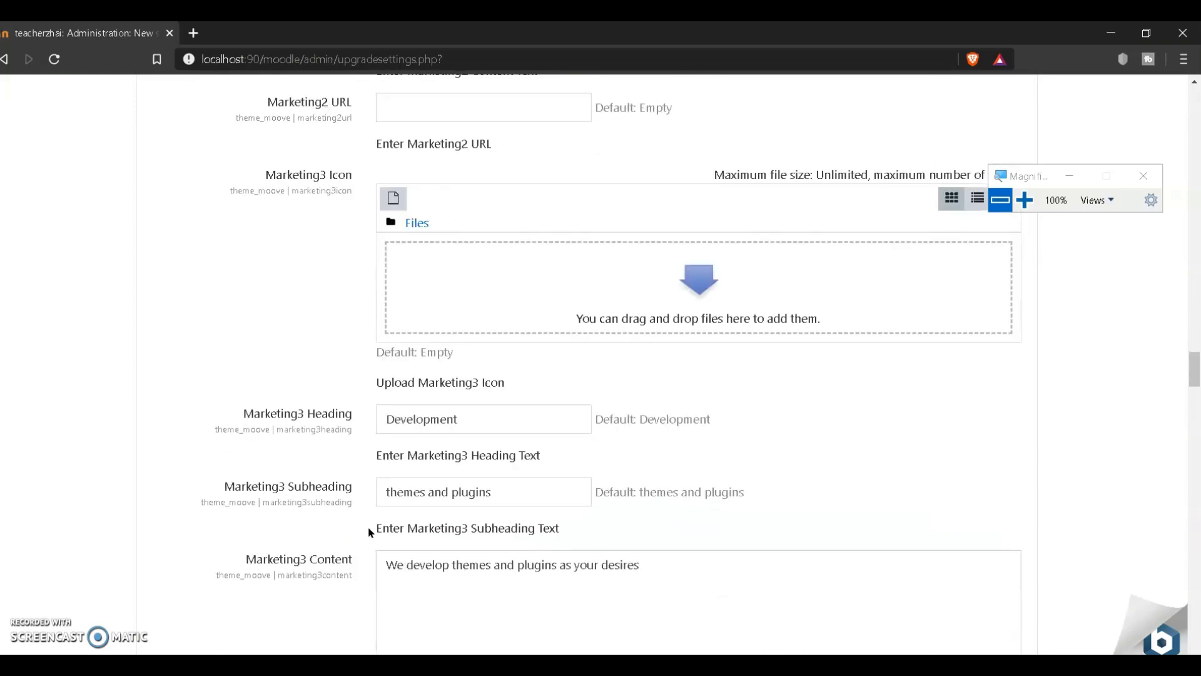
pyautogui.scroll(-10, 369, 532)
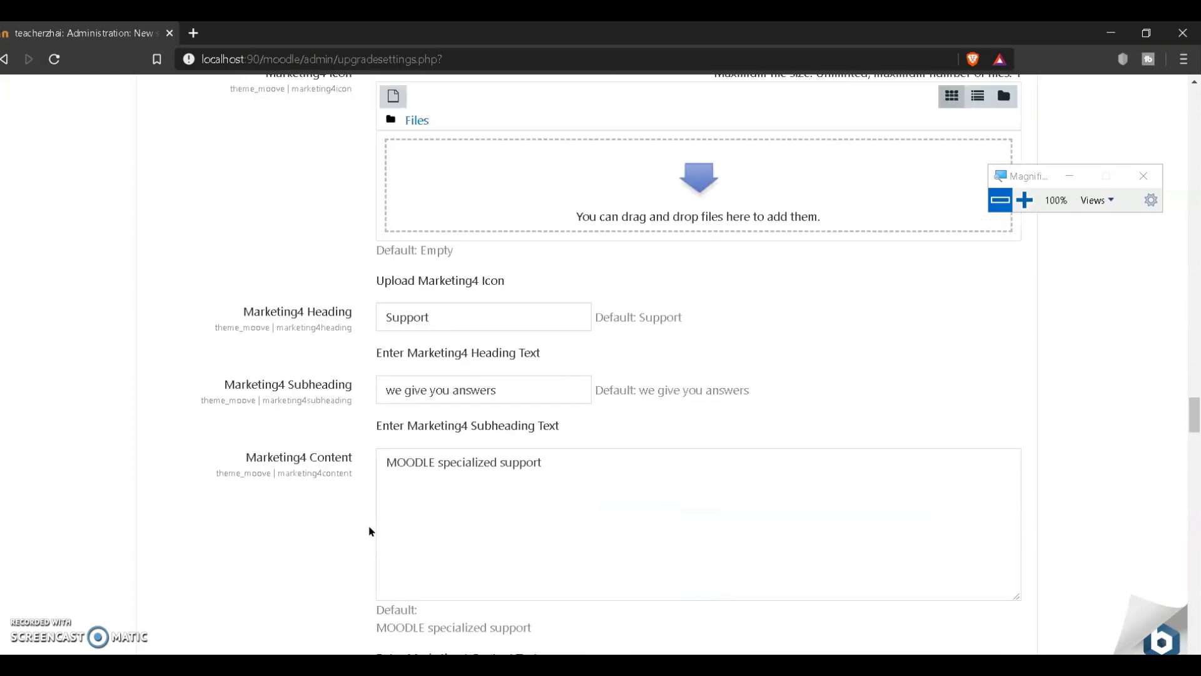
pyautogui.scroll(-4, 369, 531)
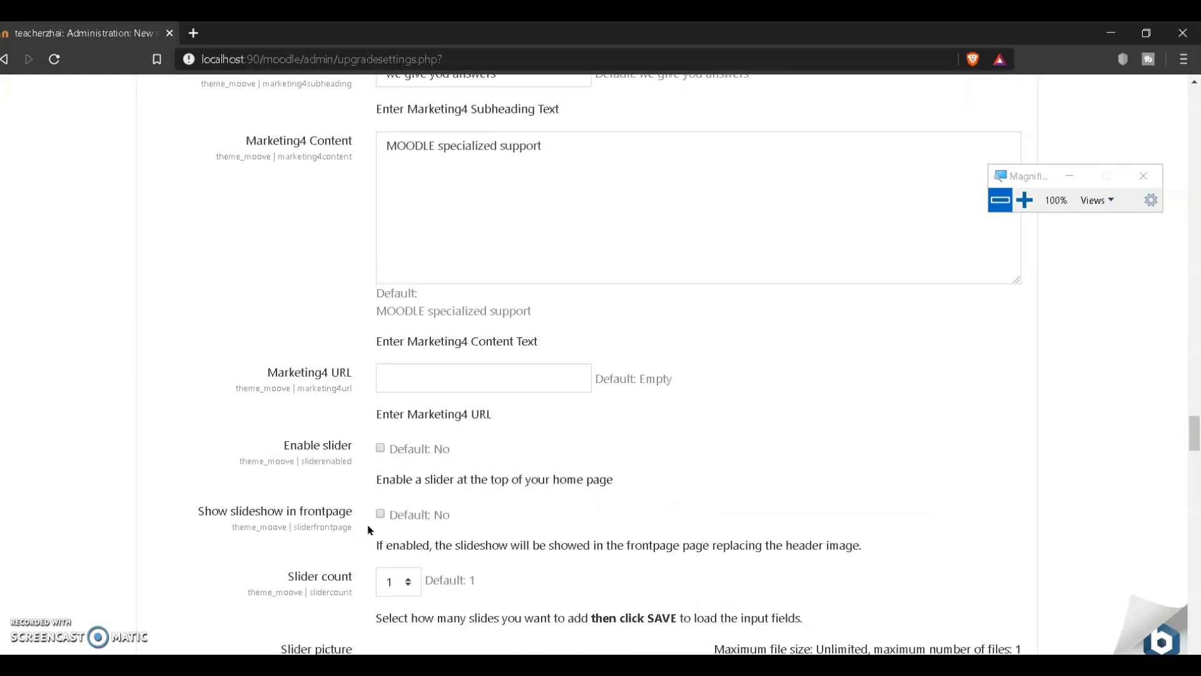
pyautogui.scroll(-4, 536, 477)
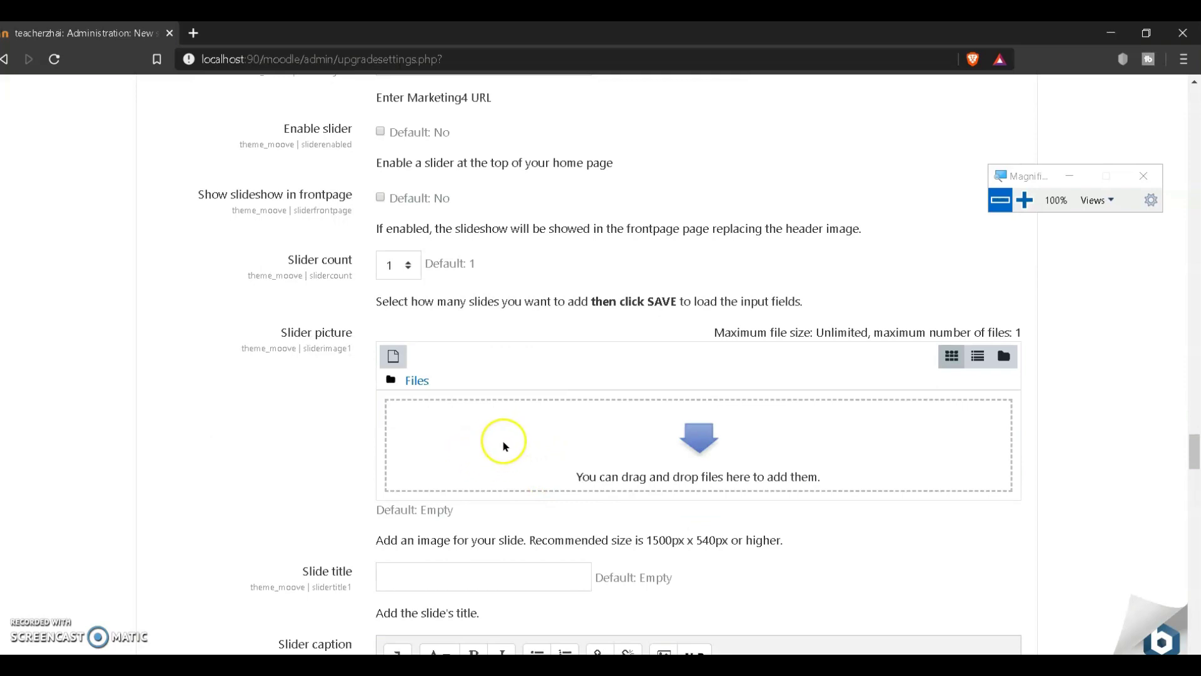
pyautogui.scroll(-6, 501, 438)
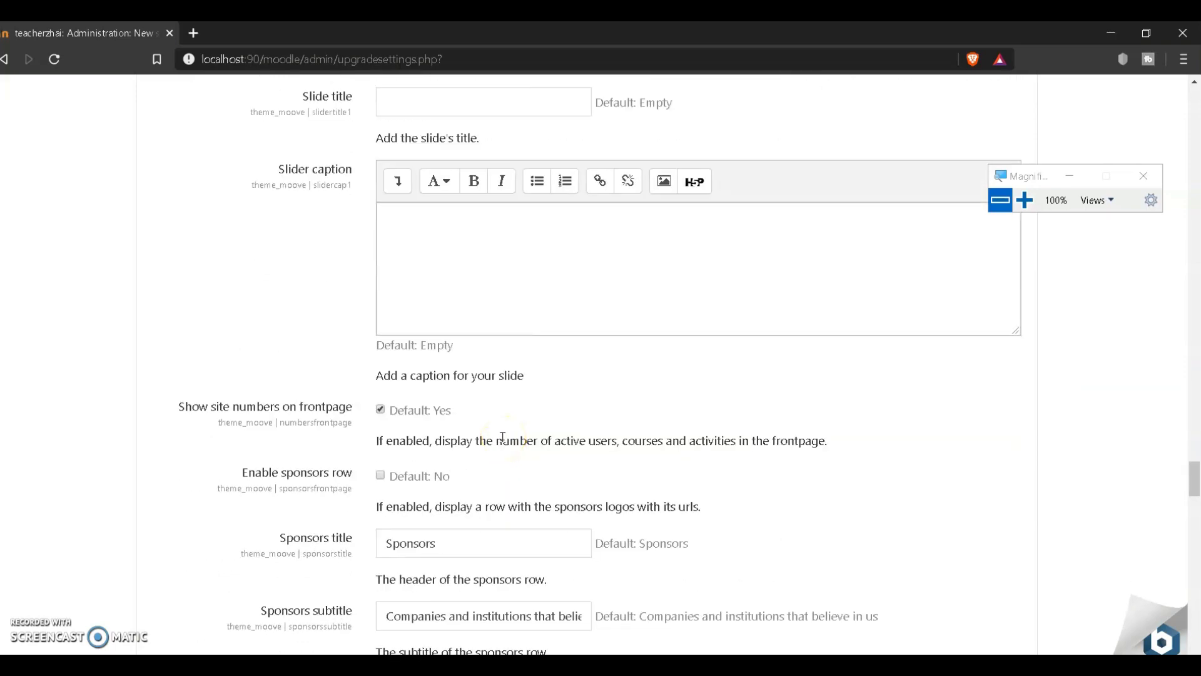
pyautogui.scroll(-3, 503, 437)
pyautogui.scroll(-7, 503, 444)
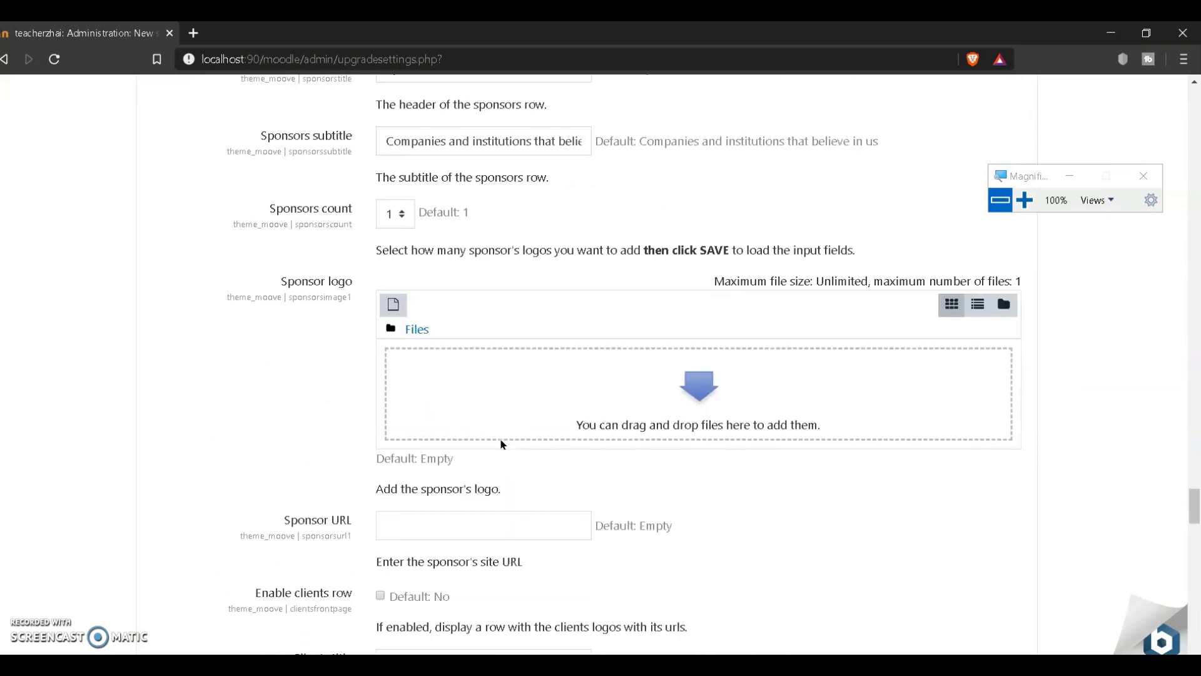
pyautogui.scroll(-4, 501, 443)
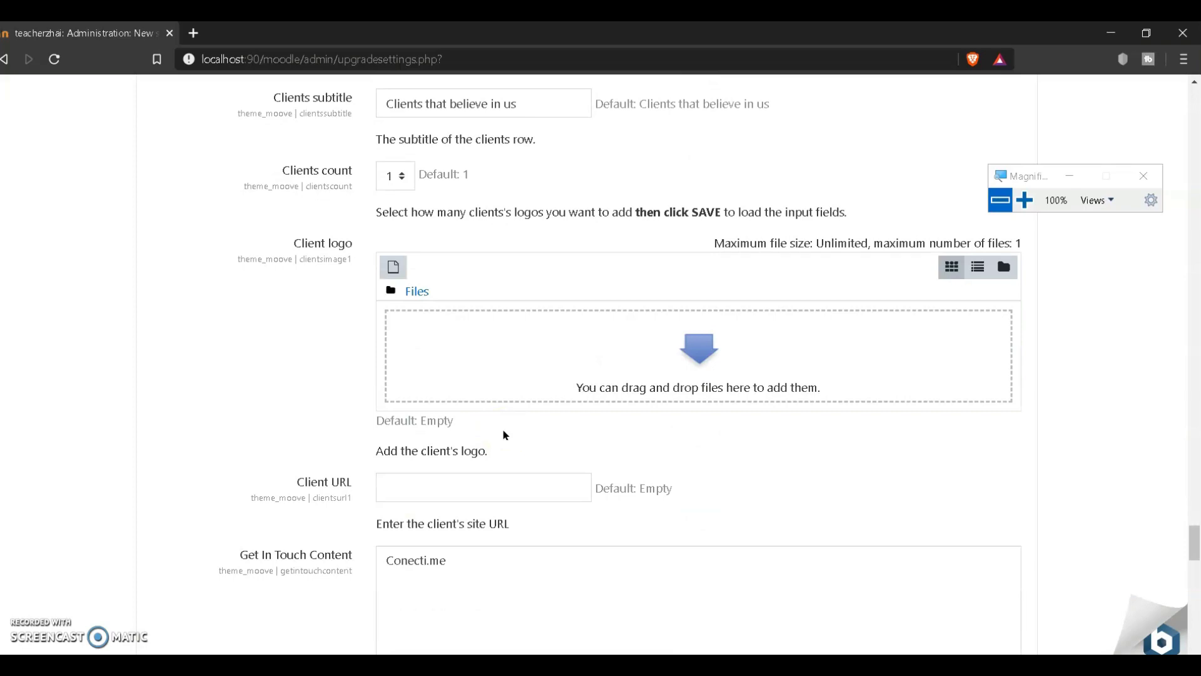
pyautogui.scroll(-3, 507, 434)
pyautogui.scroll(-3, 581, 514)
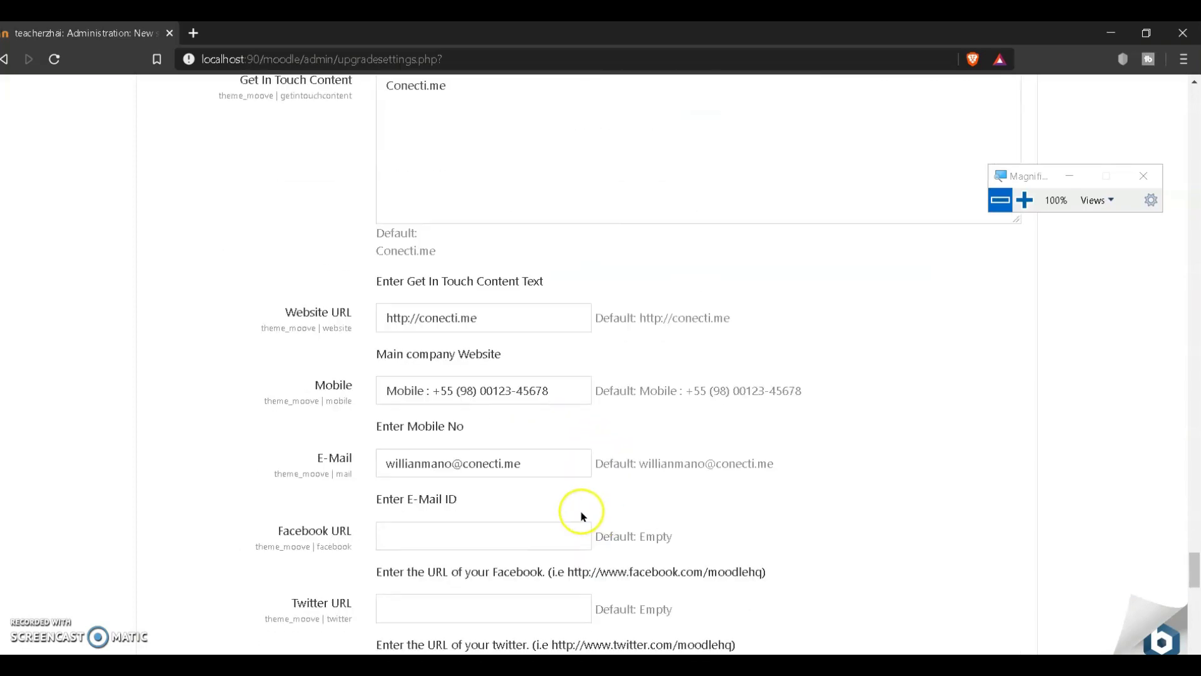
pyautogui.scroll(1, 579, 515)
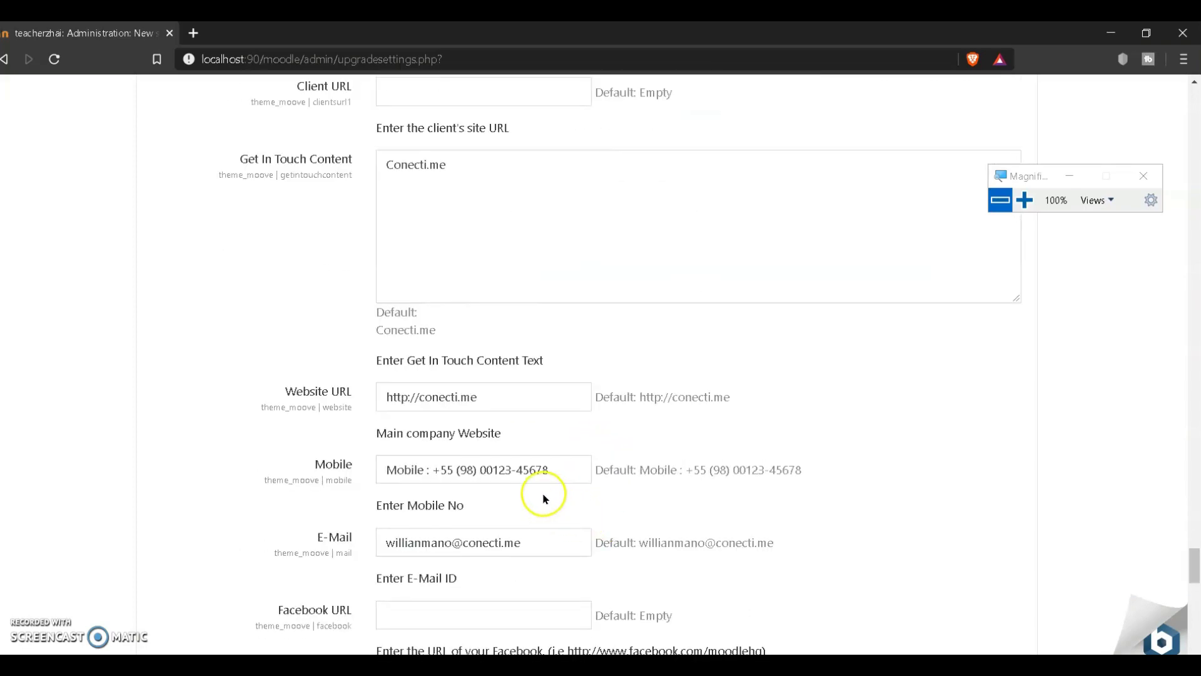
pyautogui.scroll(1, 551, 529)
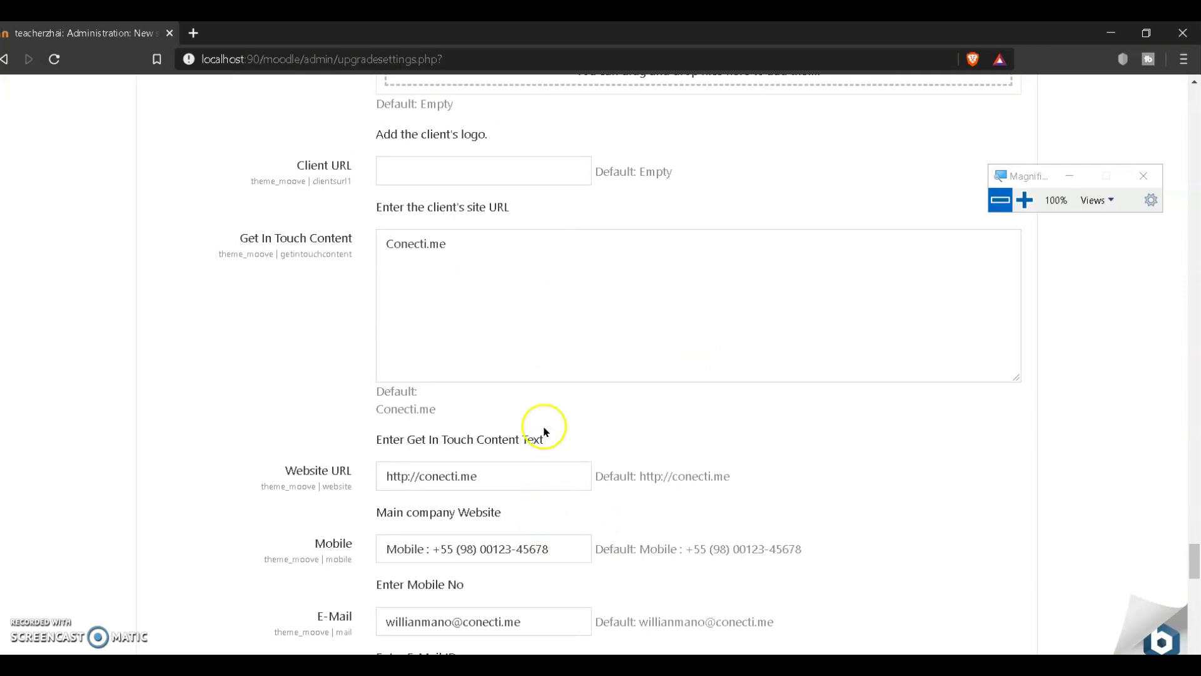
pyautogui.scroll(2, 485, 375)
# Step: Delete the default Conecti.me text from the Get In Touch Content box
pyautogui.moveTo(487, 414); pyautogui.dragTo(355, 402)
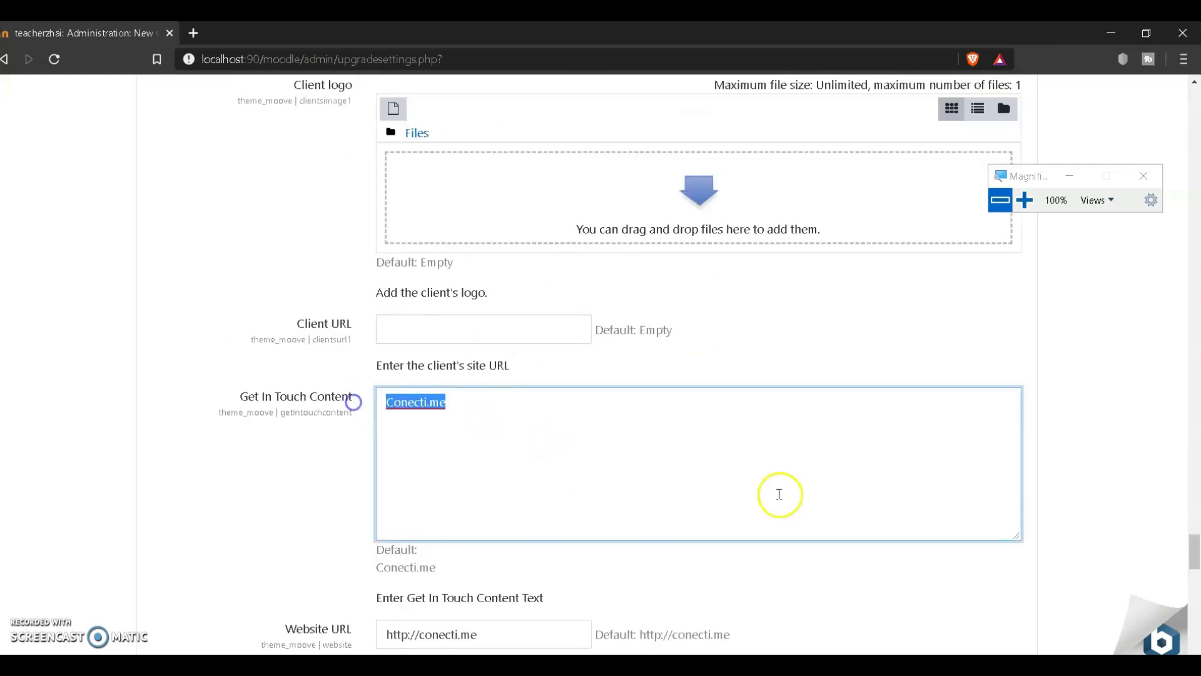
pyautogui.press('BackSpace')
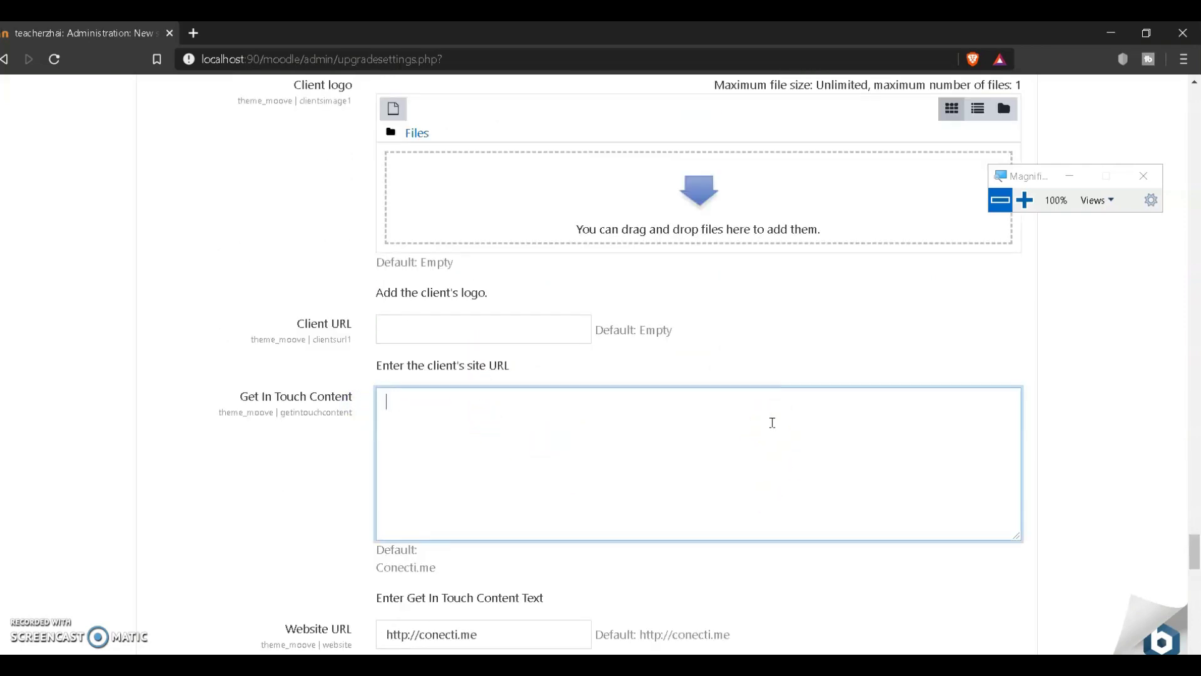
pyautogui.scroll(-3, 779, 425)
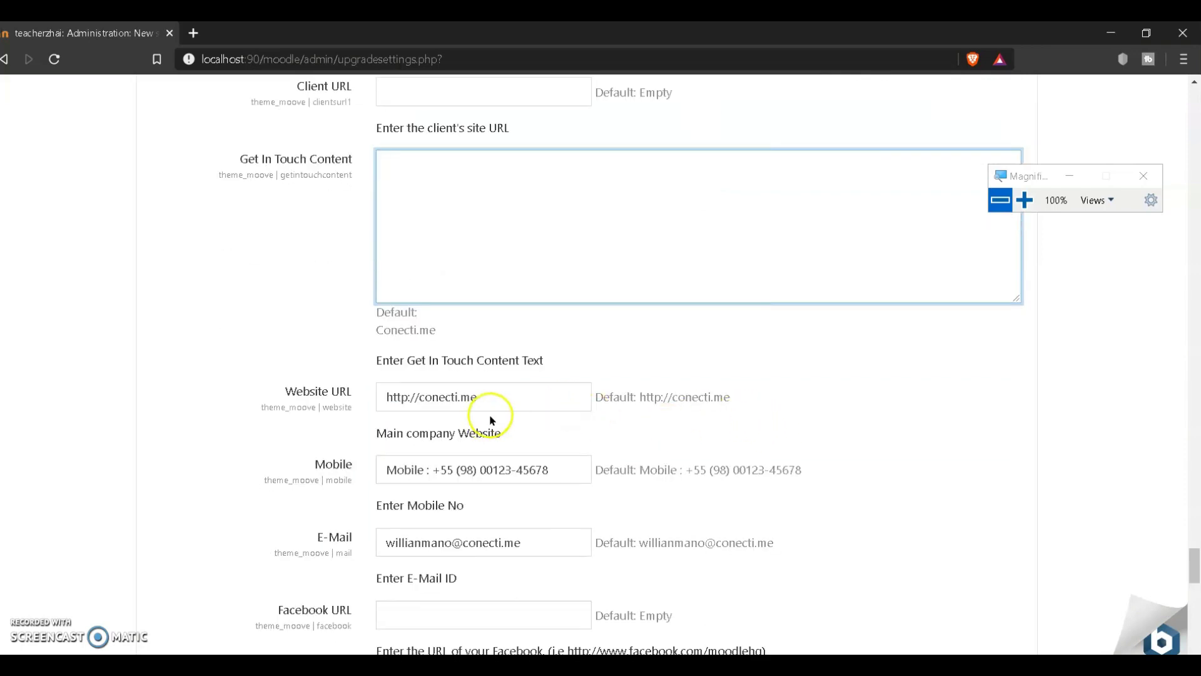
pyautogui.click(501, 401)
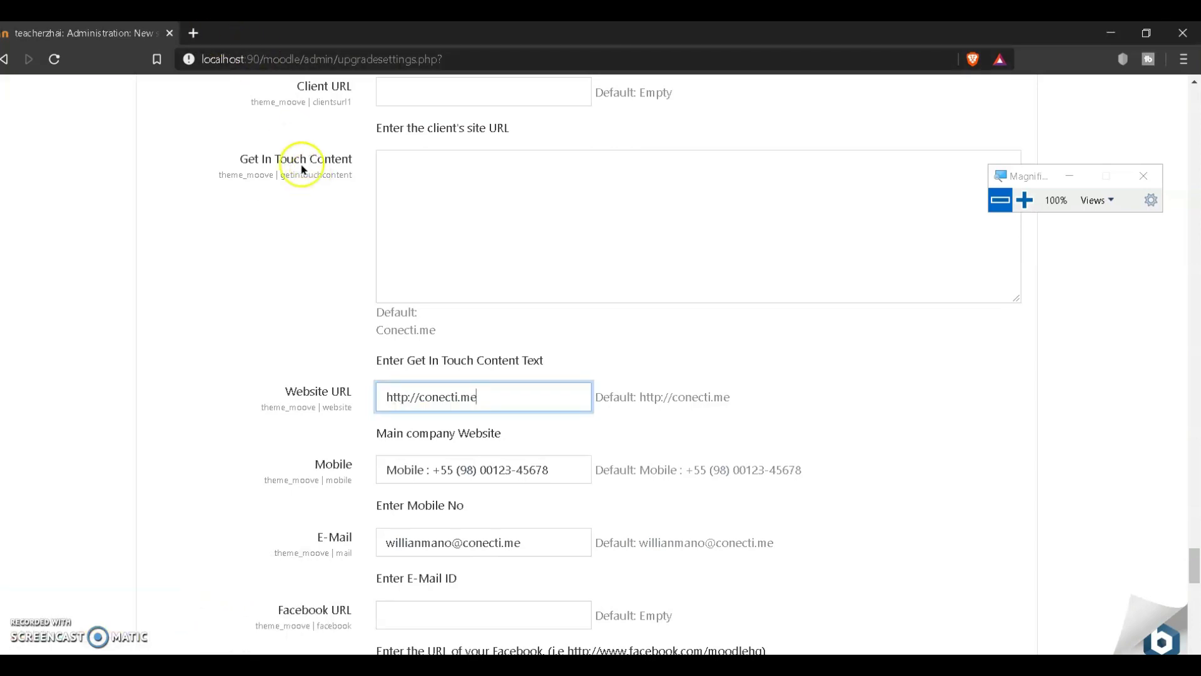
# Step: Check the Facebook page in the other browser window, then come back to the Moodle administration window
pyautogui.click(80, 651)
pyautogui.click(79, 650)
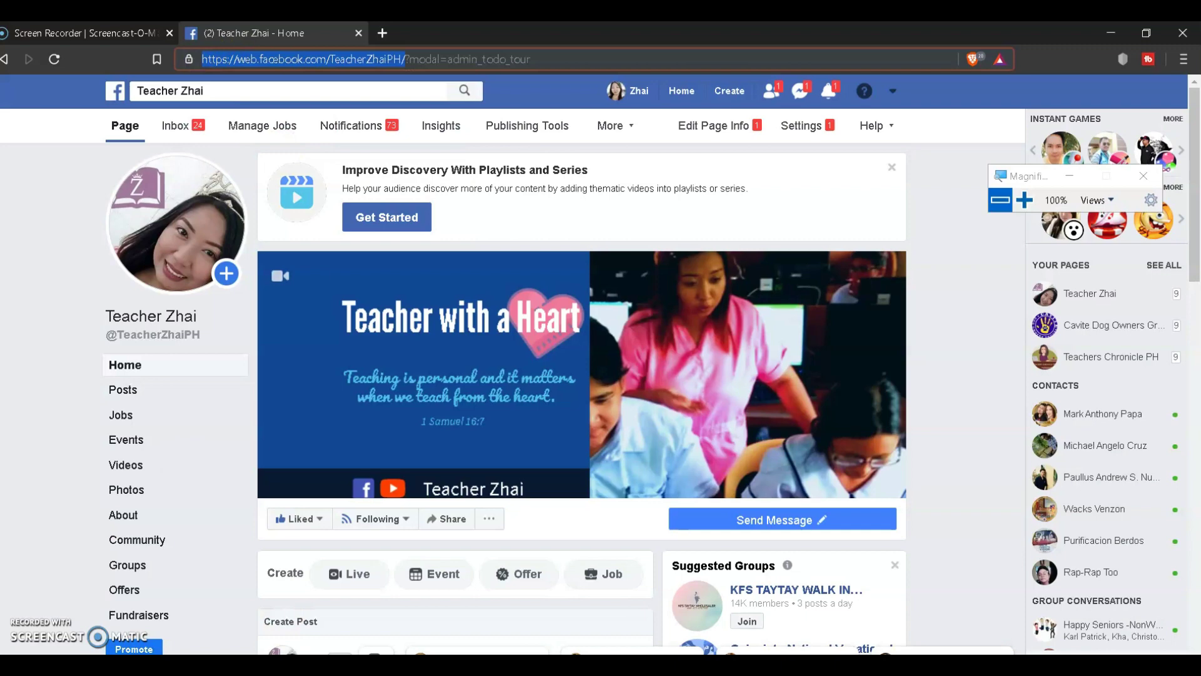
pyautogui.moveTo(280, 664)
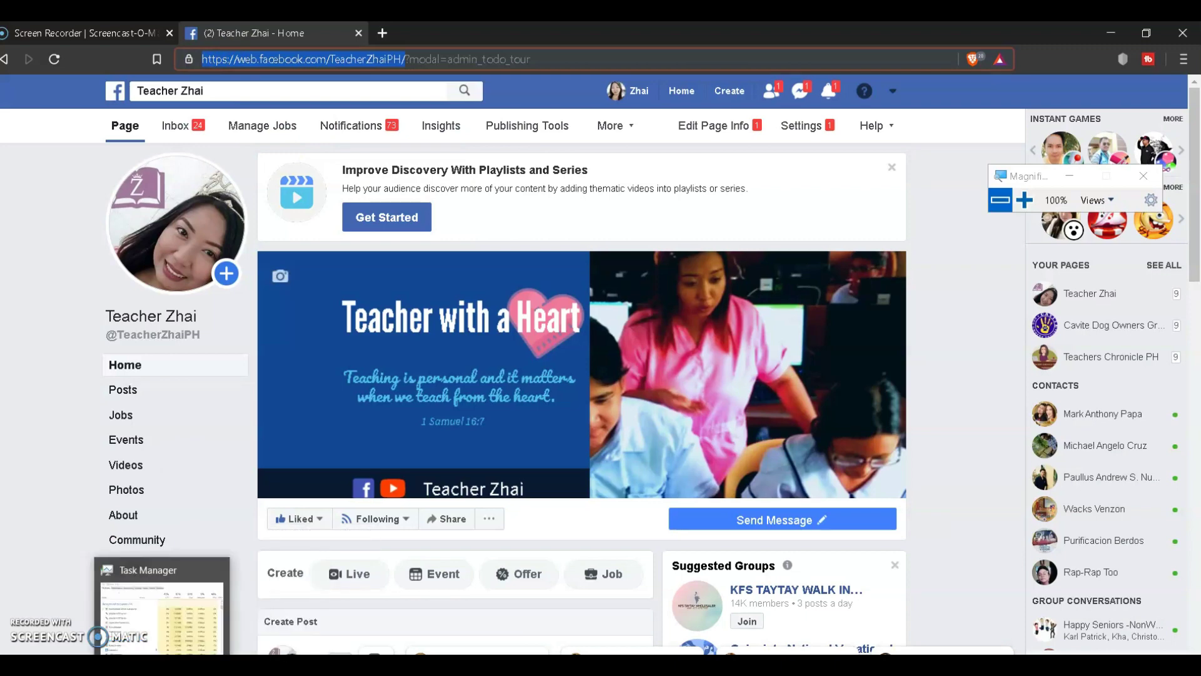
pyautogui.click(233, 647)
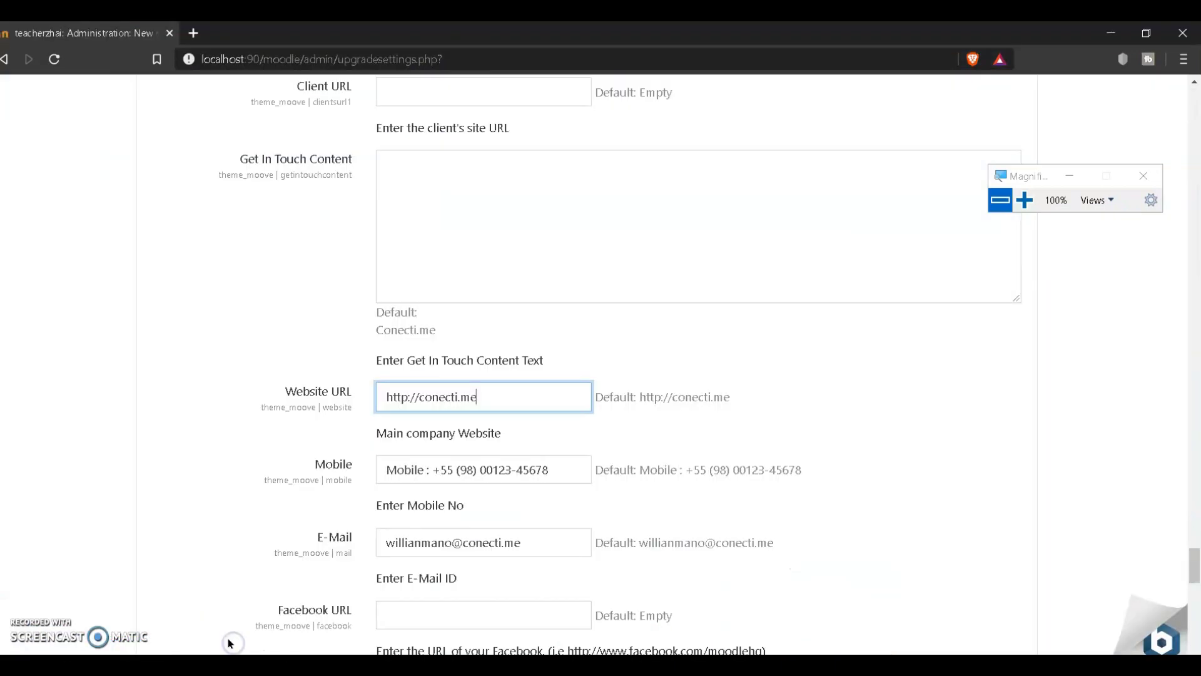
# Step: Replace the Website URL with the Facebook page address and clear the default Mobile phone number
pyautogui.moveTo(507, 395); pyautogui.dragTo(367, 390)
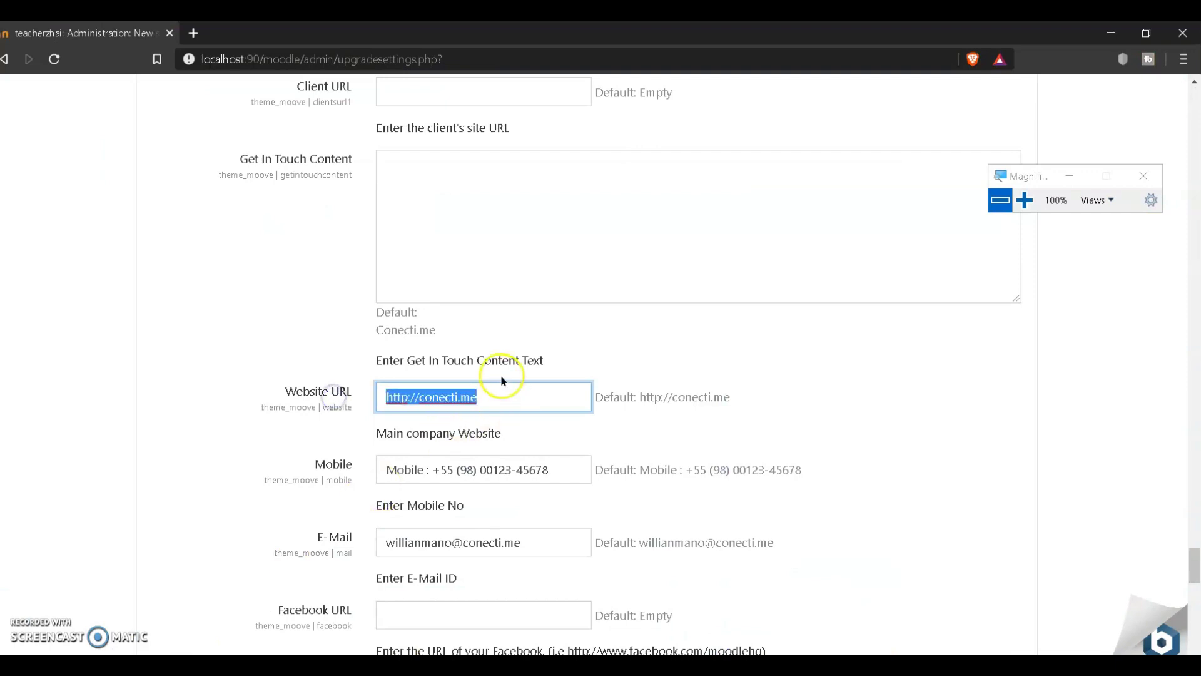
pyautogui.write('https://web.facebook.com/TeacherZhaiPH/')
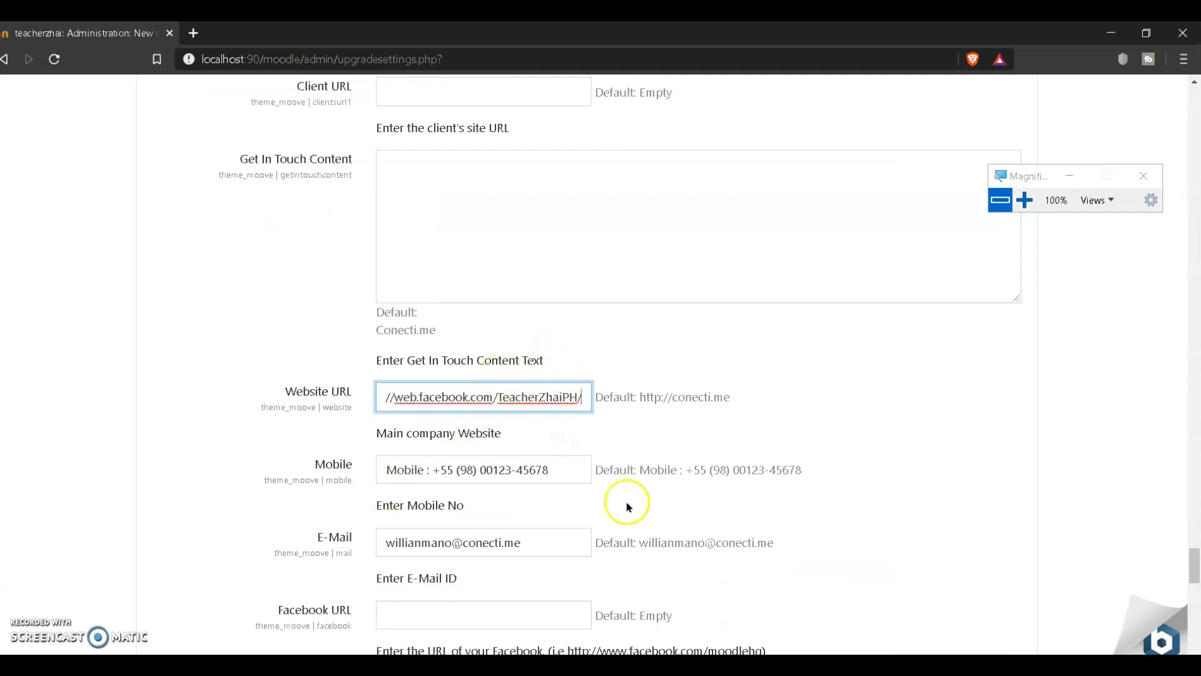
pyautogui.scroll(-1, 622, 510)
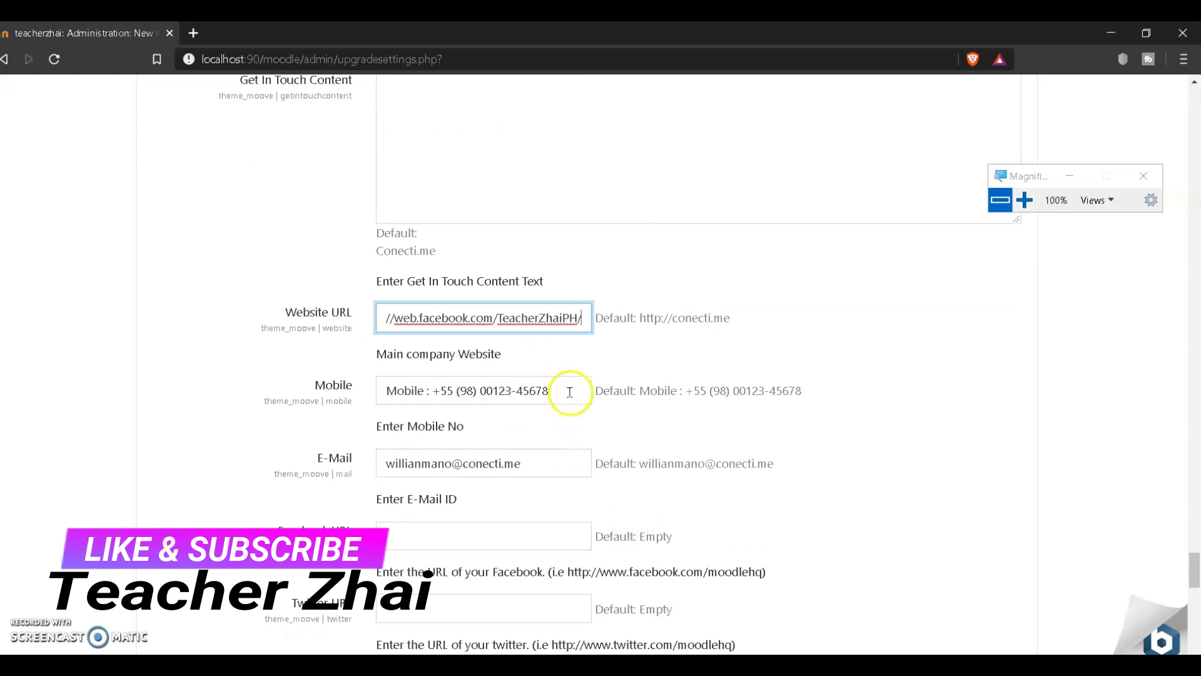
pyautogui.moveTo(568, 391); pyautogui.dragTo(431, 389)
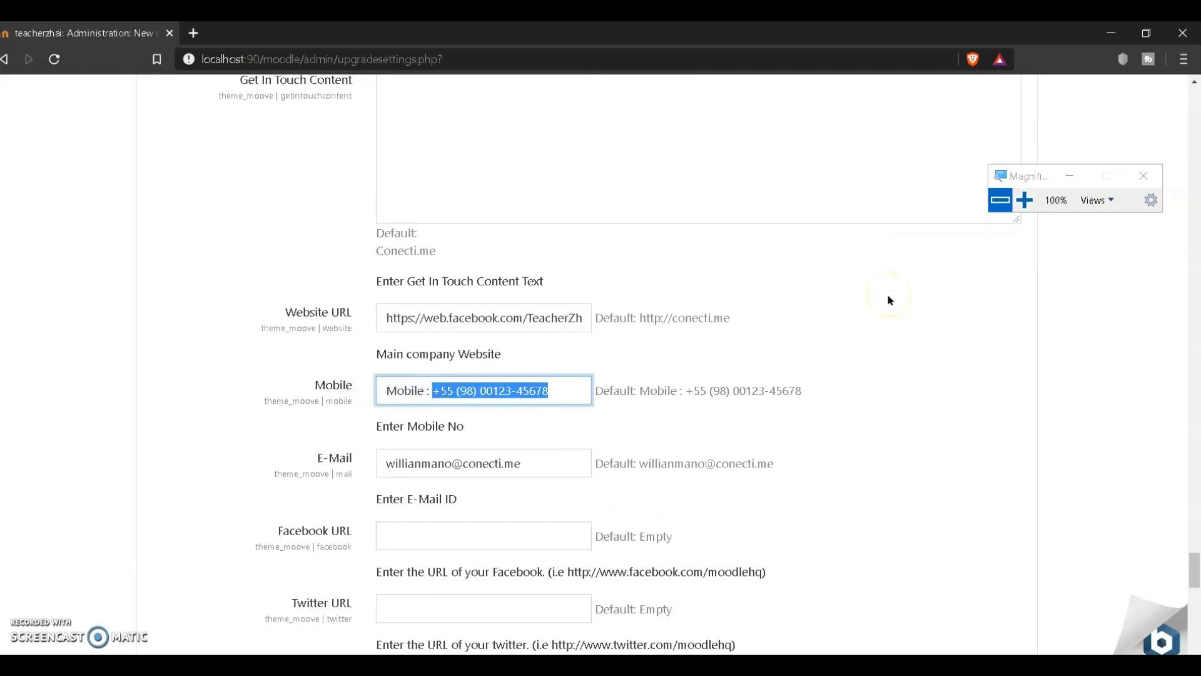
pyautogui.press('BackSpace')
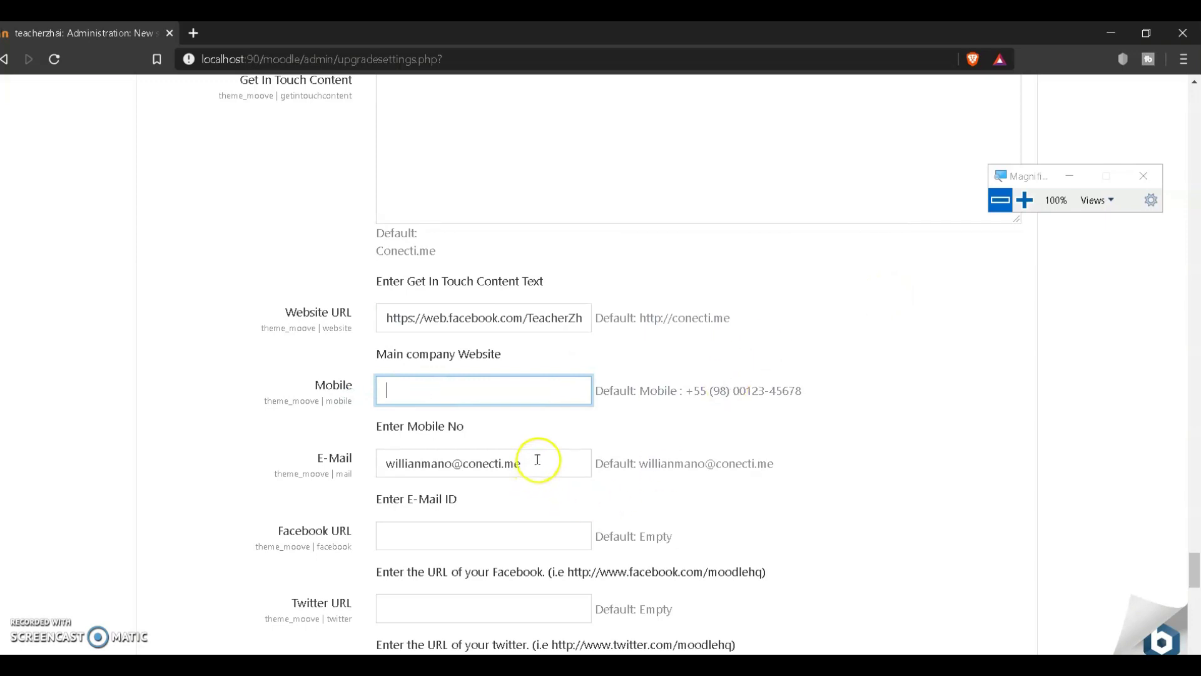
# Step: Replace the default E-Mail value with the teacher's own e-mail address
pyautogui.moveTo(536, 463); pyautogui.dragTo(275, 471)
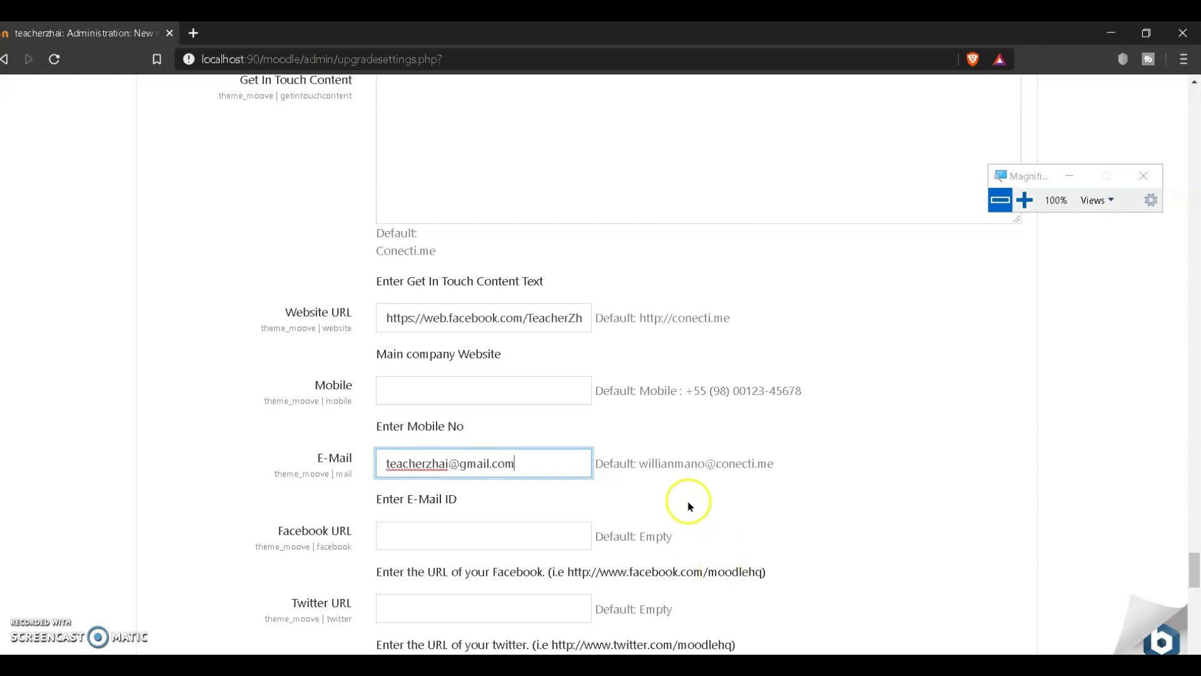
pyautogui.scroll(-2, 673, 437)
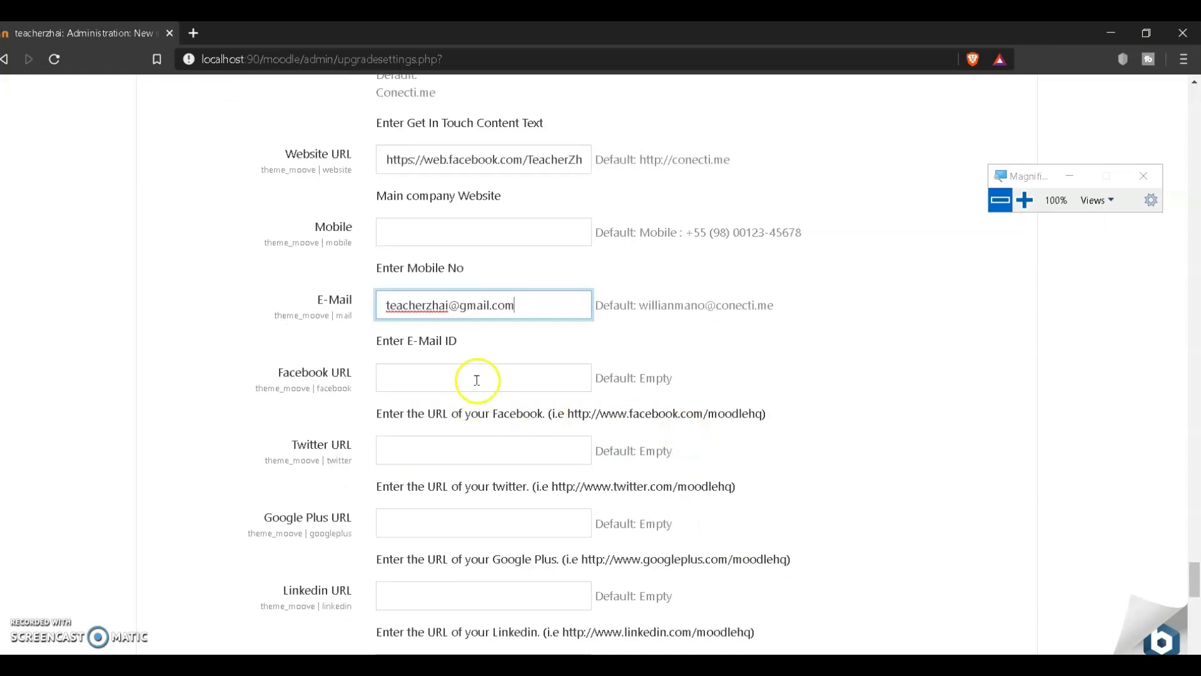
pyautogui.scroll(1, 469, 381)
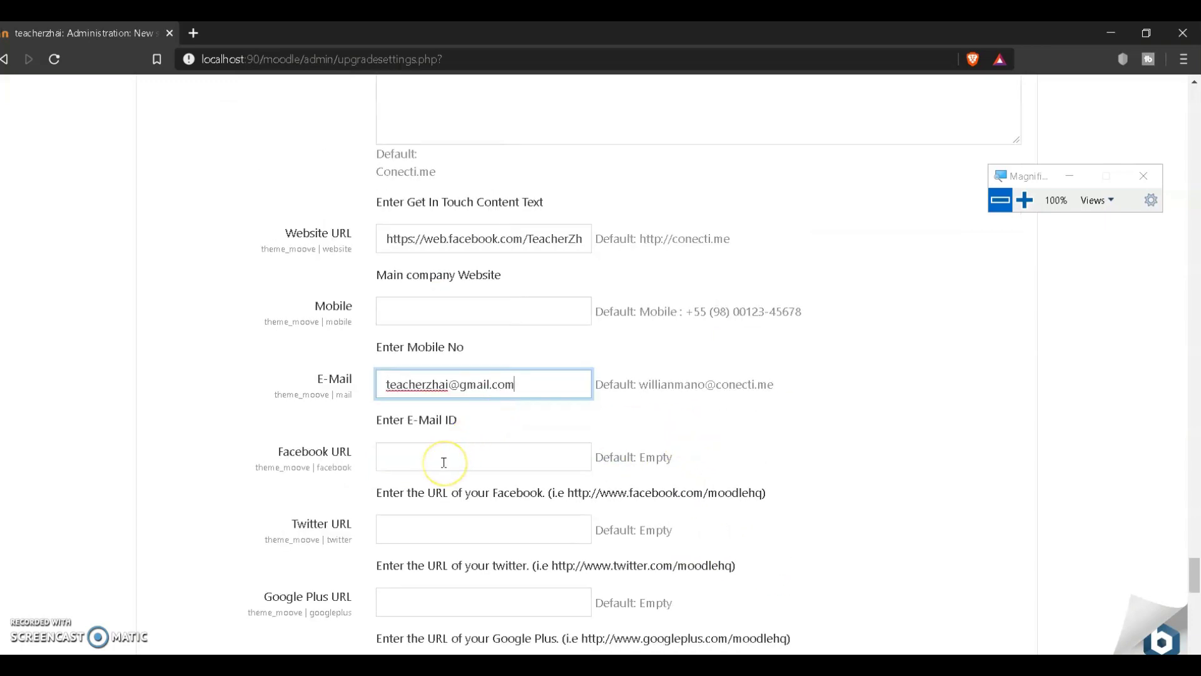
pyautogui.scroll(-5, 629, 461)
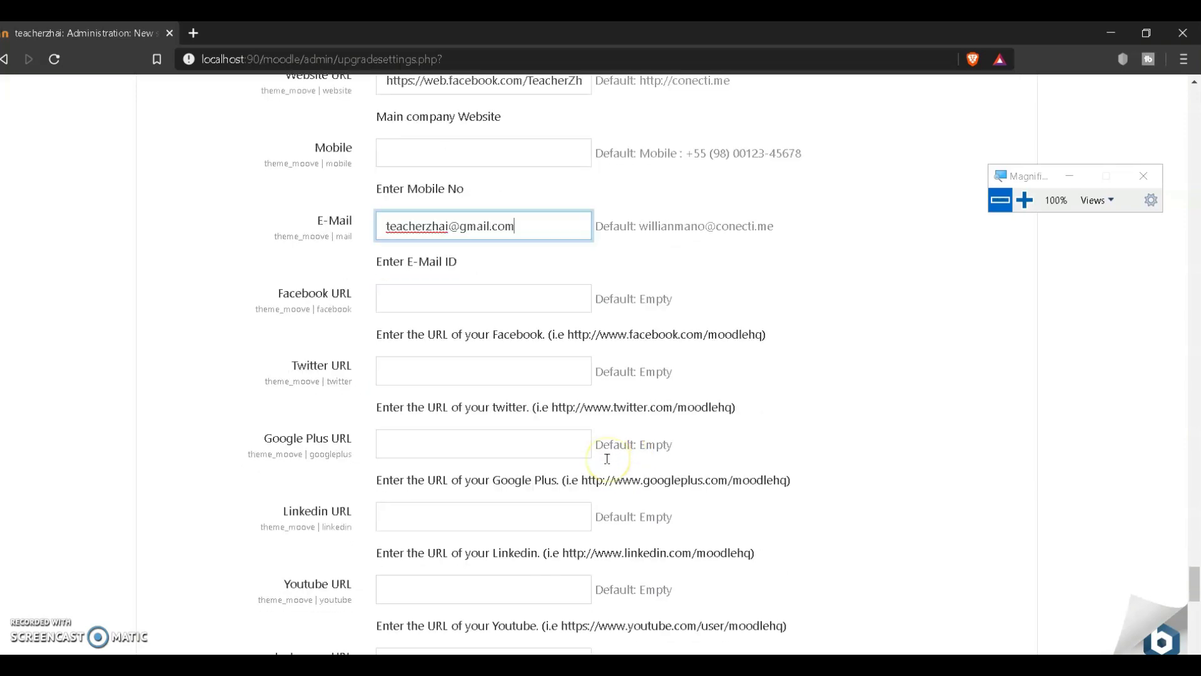
pyautogui.click(506, 351)
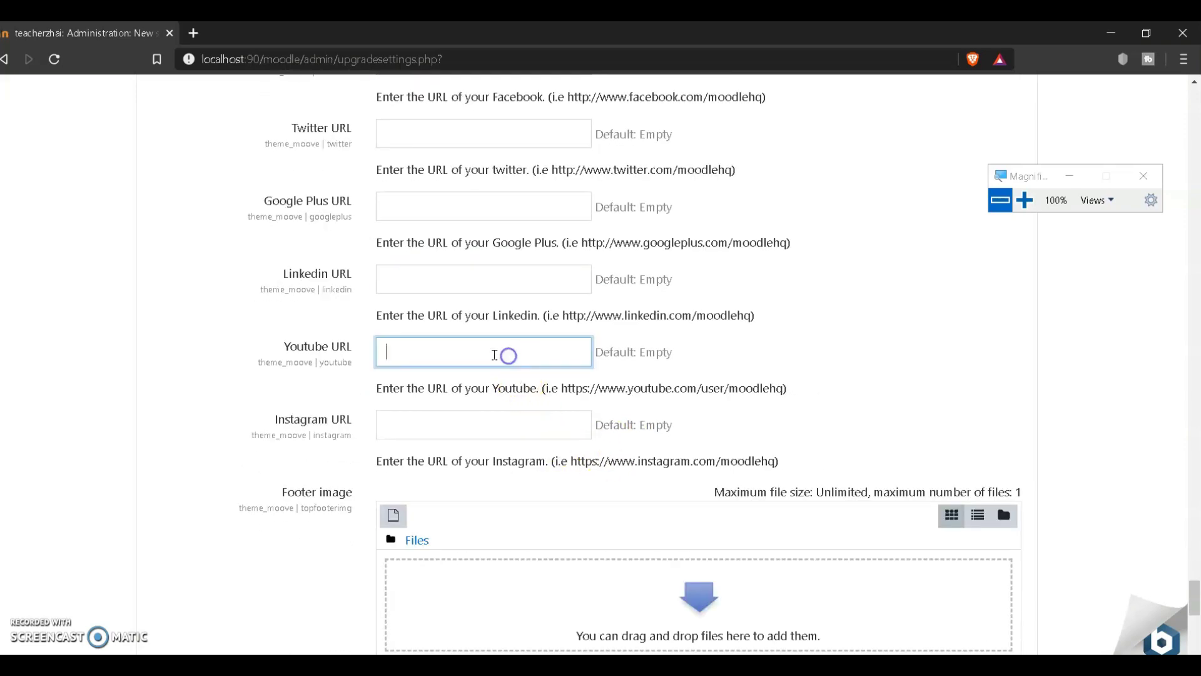
# Step: Switch to the Facebook window and load youtube.com in that tab in place of the Facebook page
pyautogui.click(162, 664)
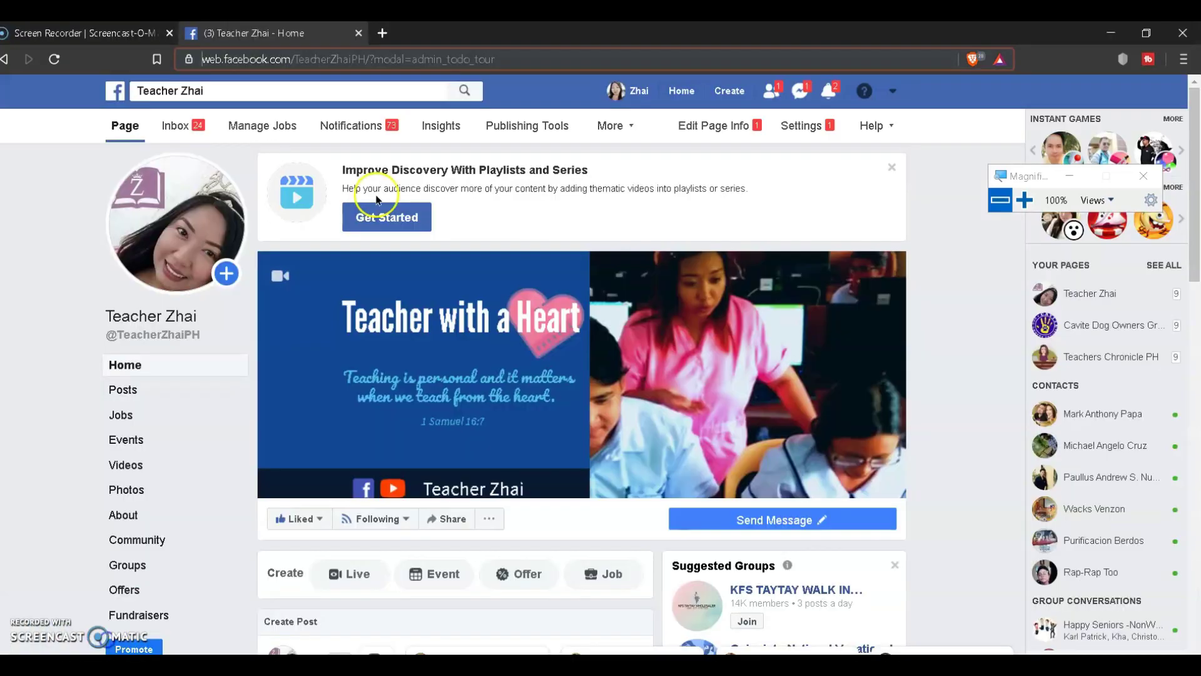
pyautogui.click(75, 616)
pyautogui.click(384, 59)
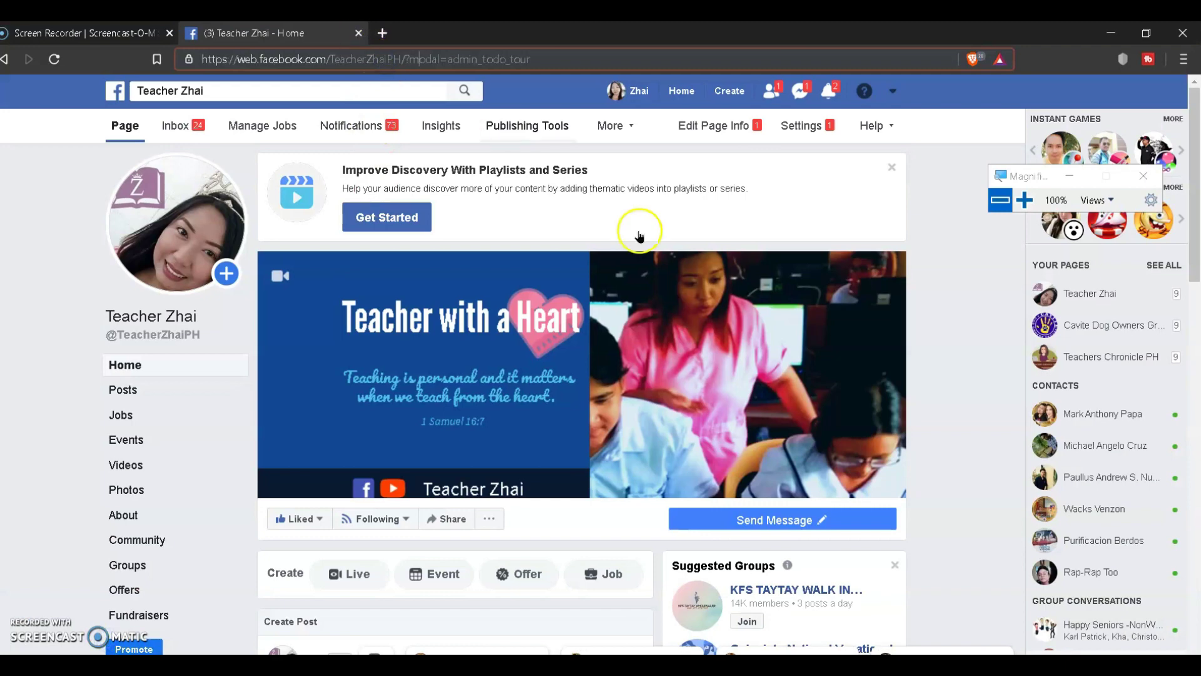
pyautogui.moveTo(535, 59); pyautogui.dragTo(155, 36)
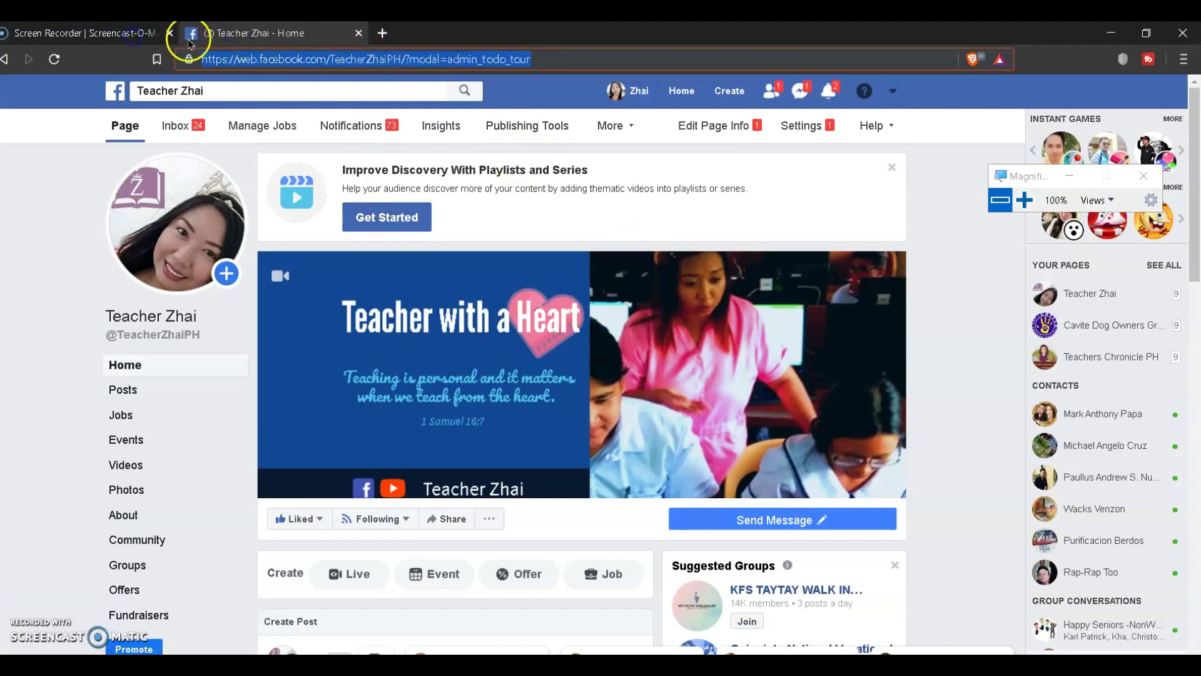
pyautogui.write('youtube.com')
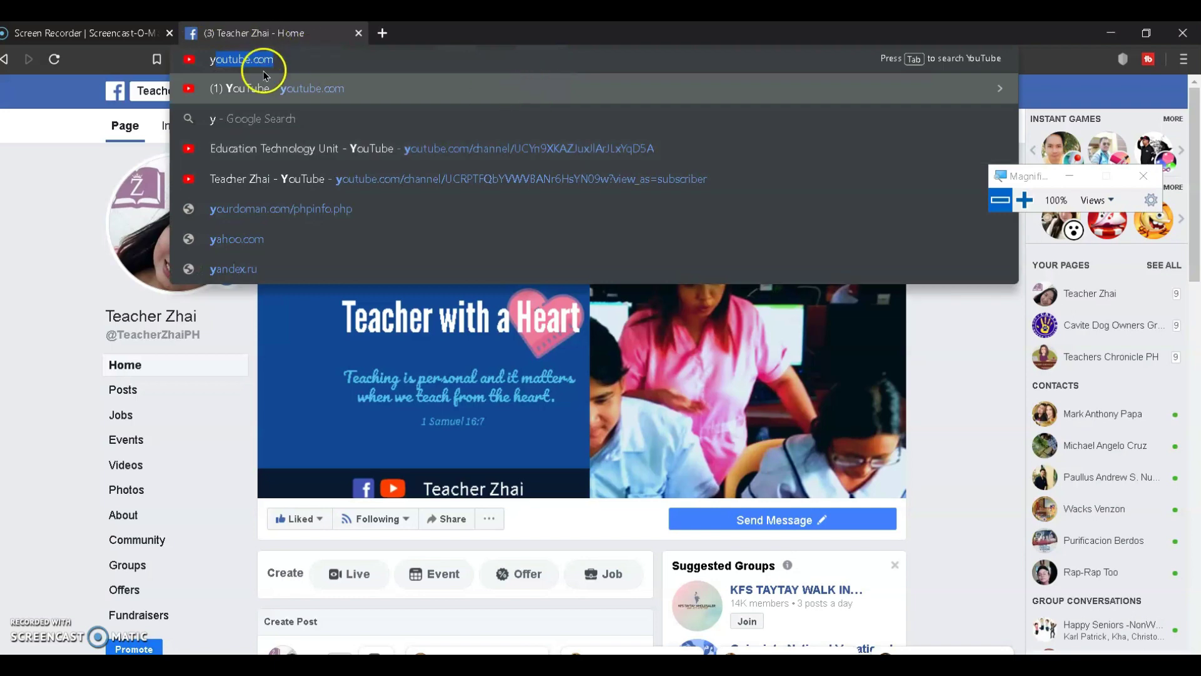
pyautogui.click(279, 92)
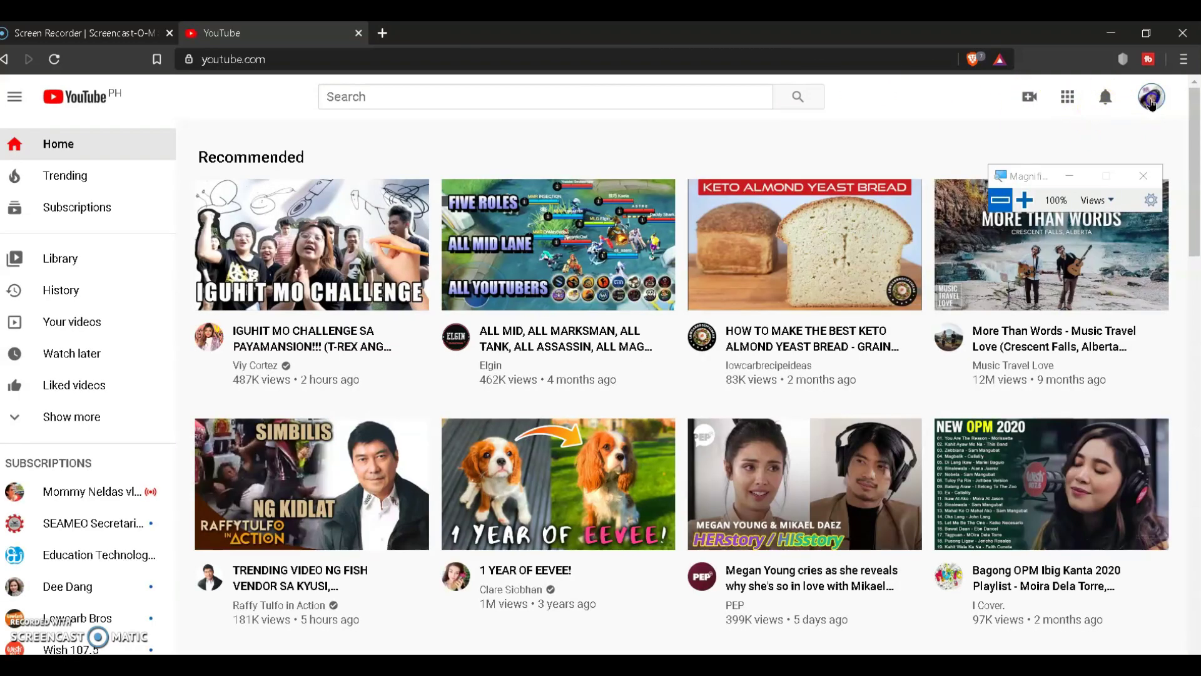
# Step: Open the teacher's own YouTube channel from the account menu
pyautogui.click(1151, 100)
pyautogui.click(966, 200)
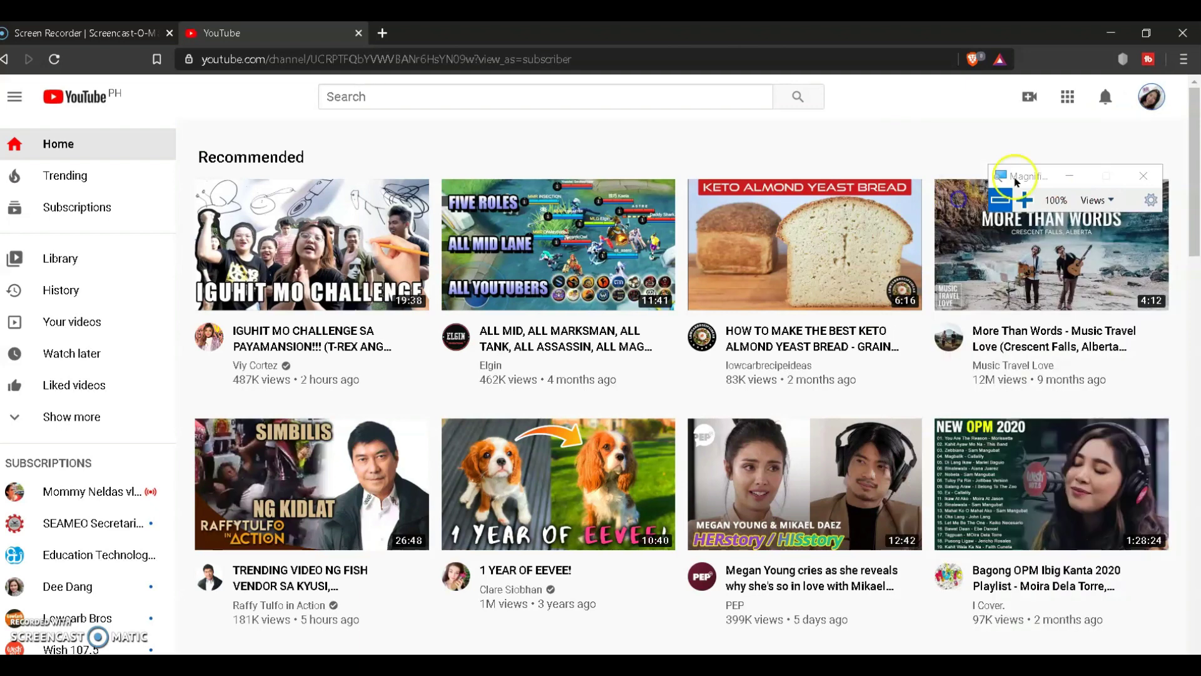
pyautogui.moveTo(1023, 169); pyautogui.dragTo(1064, 207)
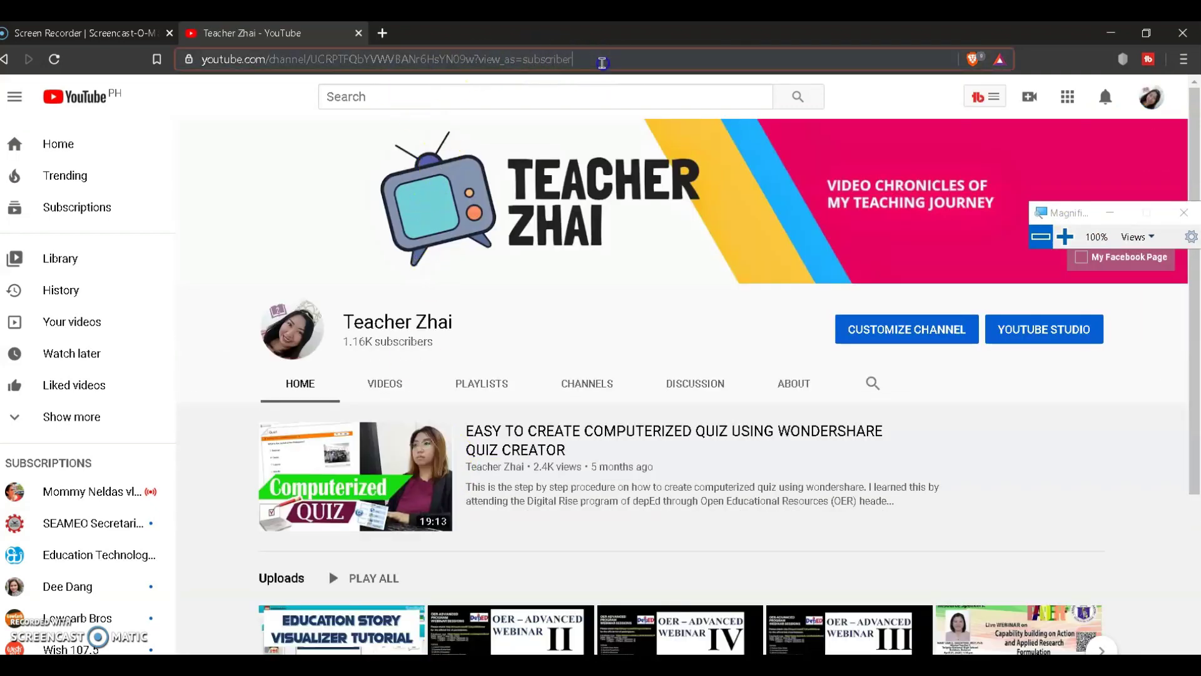
pyautogui.click(595, 58)
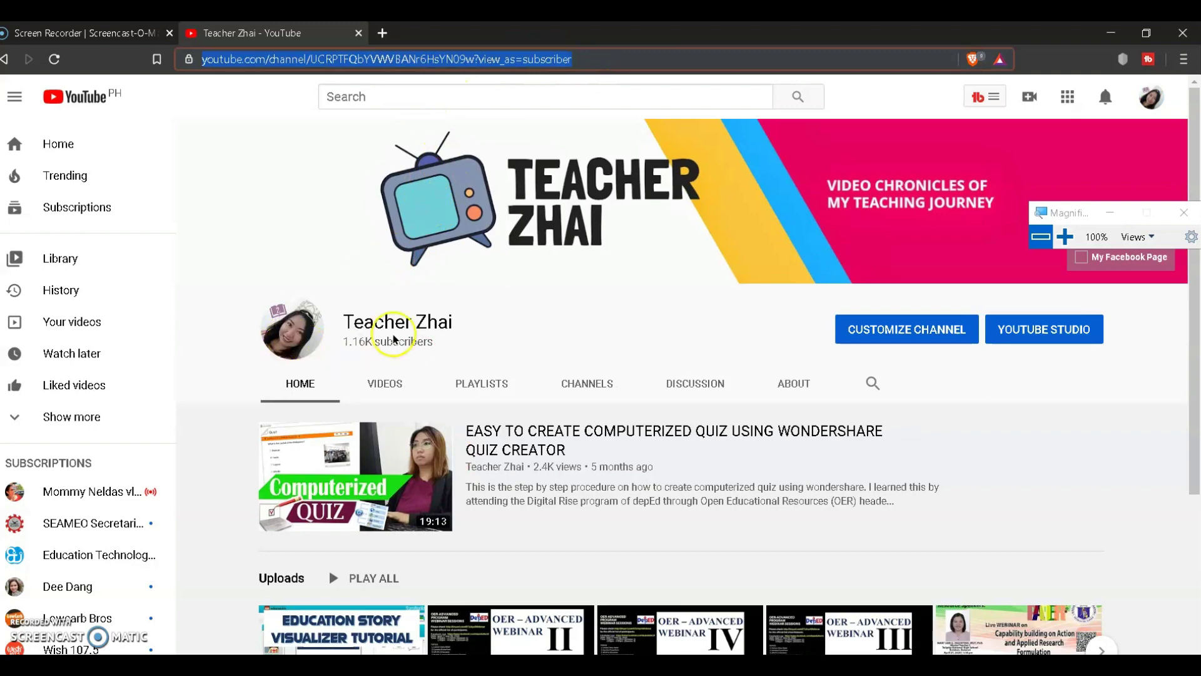
pyautogui.scroll(-3, 675, 463)
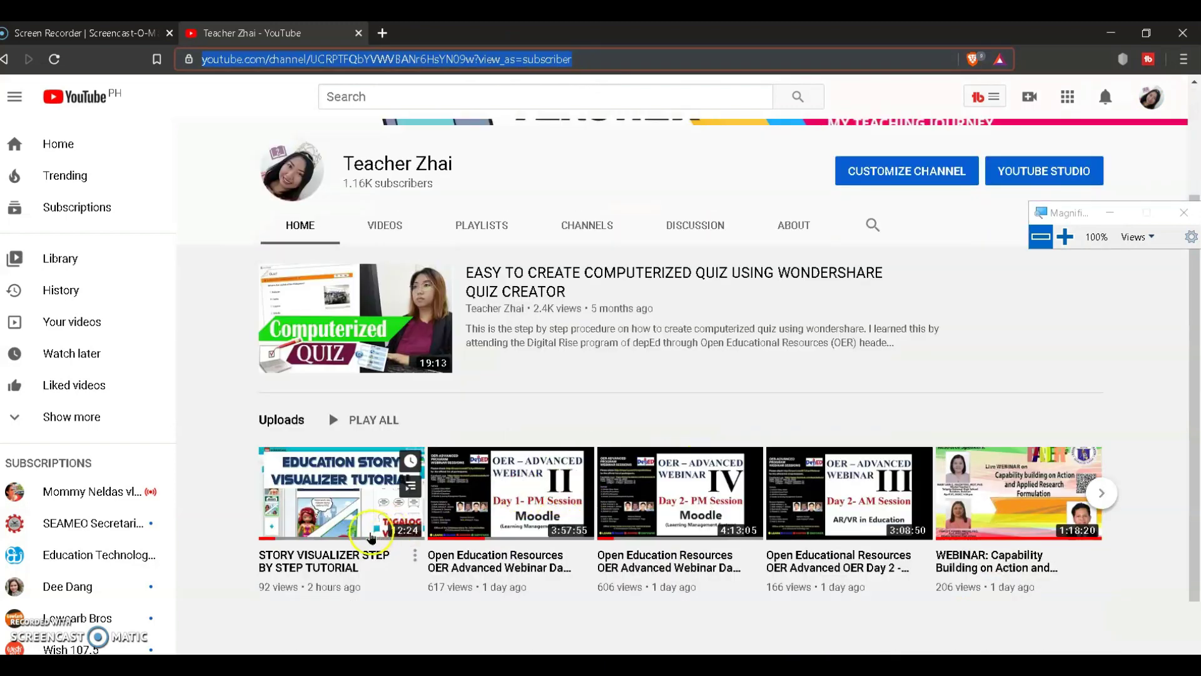
# Step: Copy the link of the STORY VISUALIZER STEP BY STEP TUTORIAL video and return to the Moodle settings
pyautogui.click(371, 537)
pyautogui.click(498, 60)
pyautogui.press('super+c')
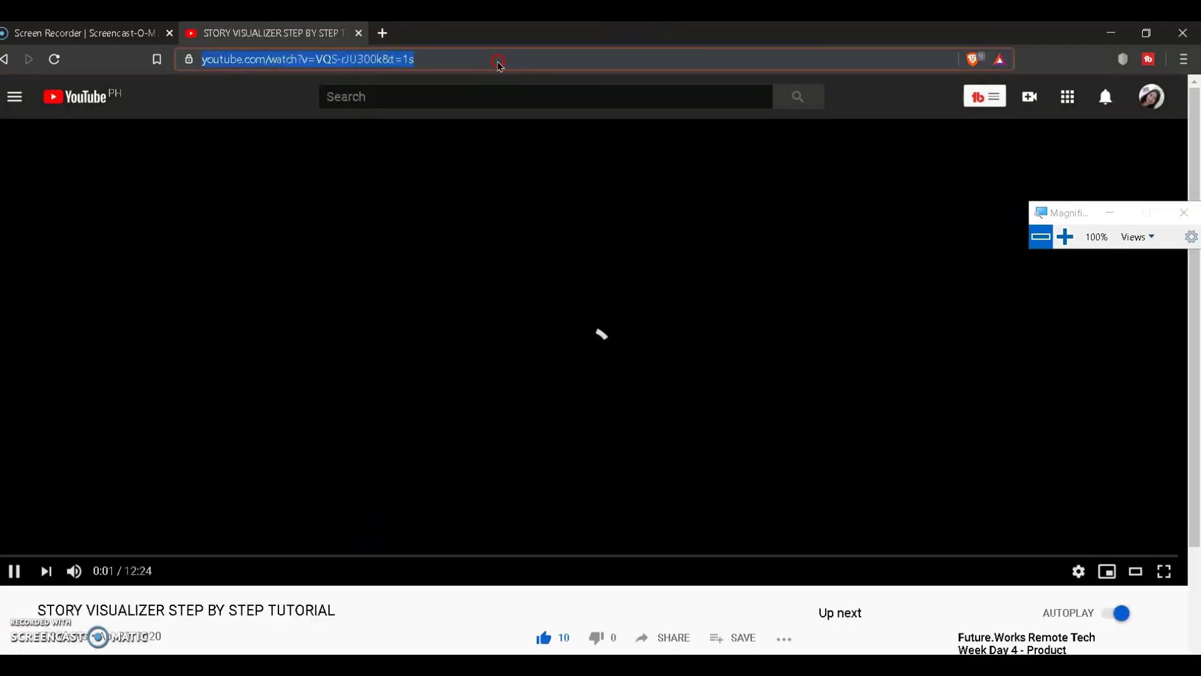
pyautogui.rightClick(499, 63)
pyautogui.click(549, 143)
pyautogui.click(13, 567)
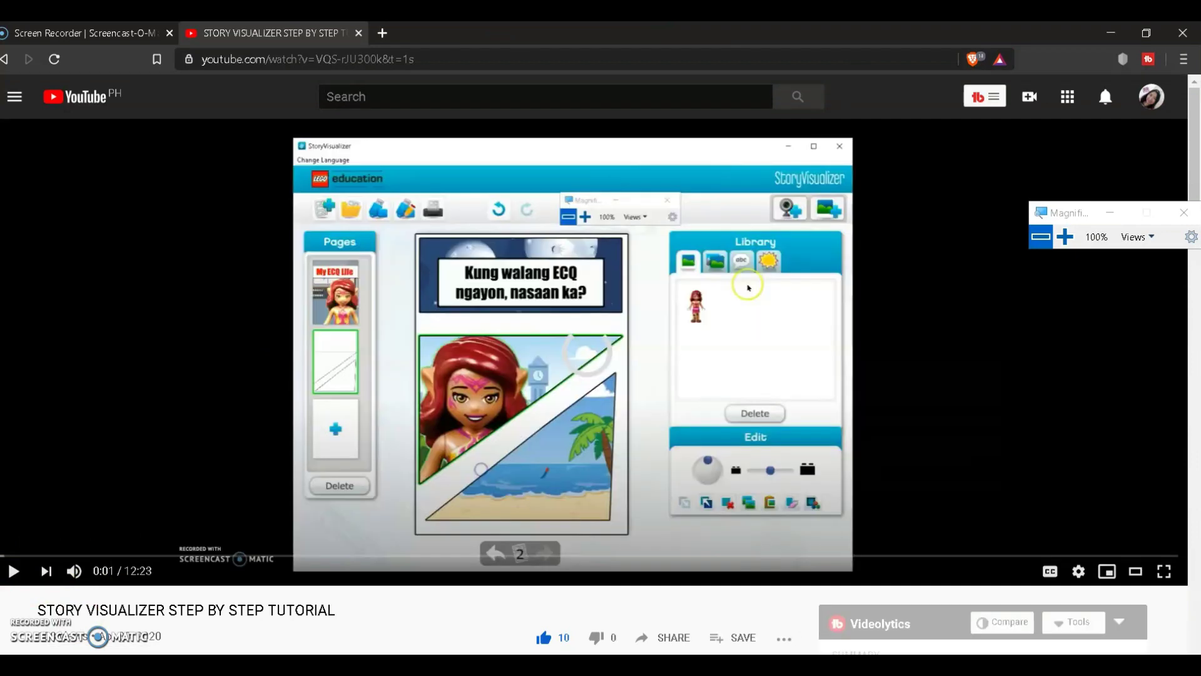
pyautogui.moveTo(162, 664)
pyautogui.click(221, 633)
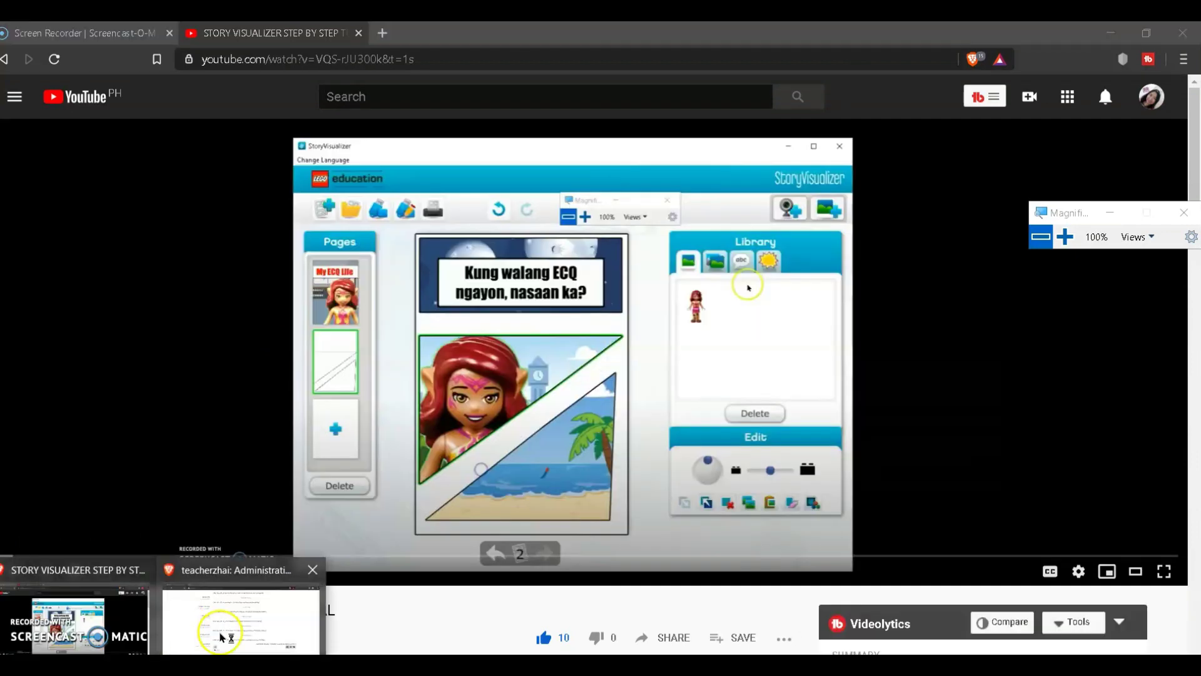
pyautogui.click(439, 351)
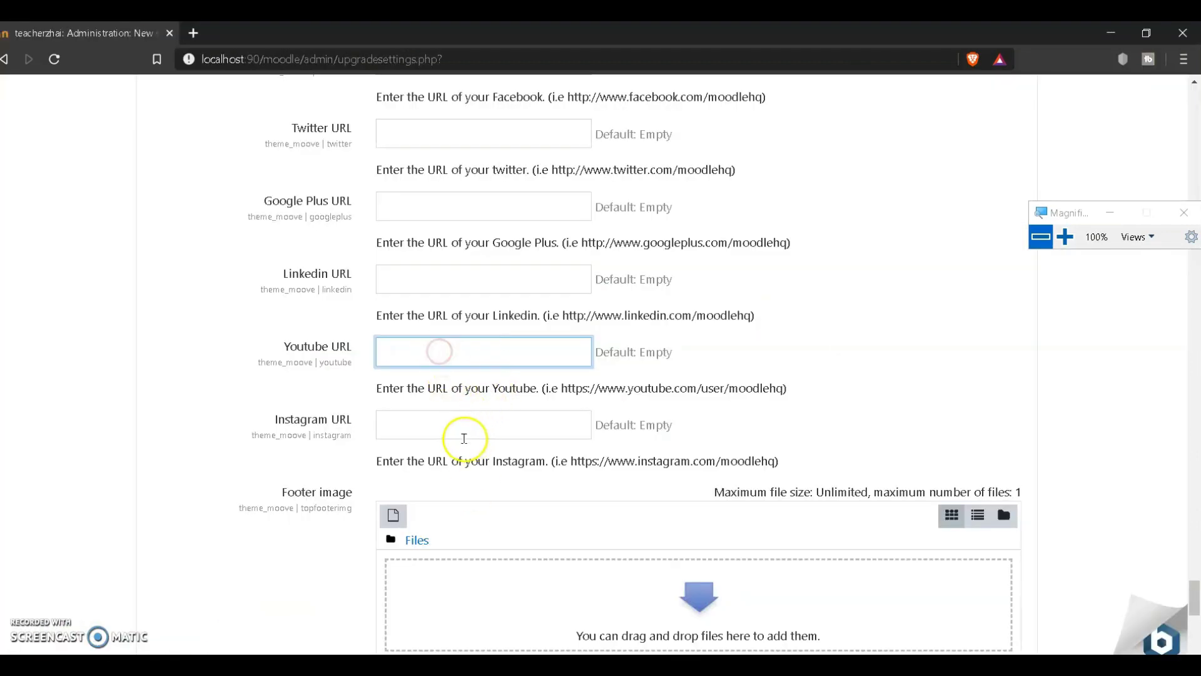
# Step: Paste the tutorial video link as the Youtube URL and save the Moove theme settings
pyautogui.rightClick(440, 352)
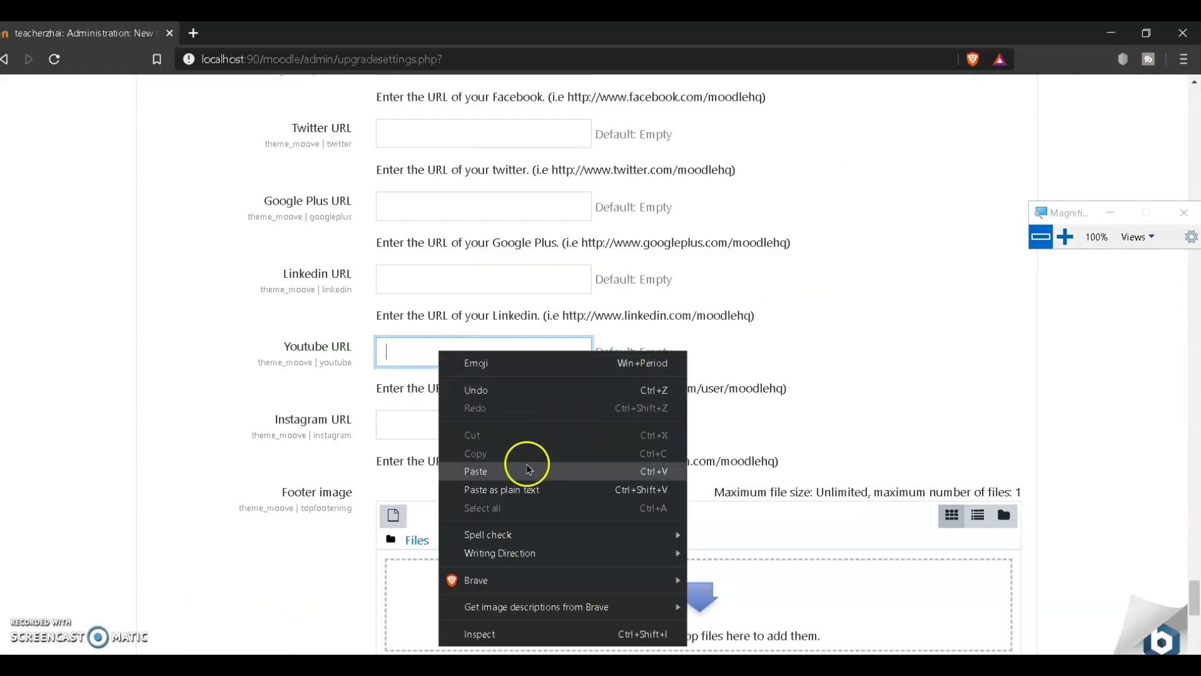
pyautogui.click(527, 468)
pyautogui.scroll(-2, 859, 430)
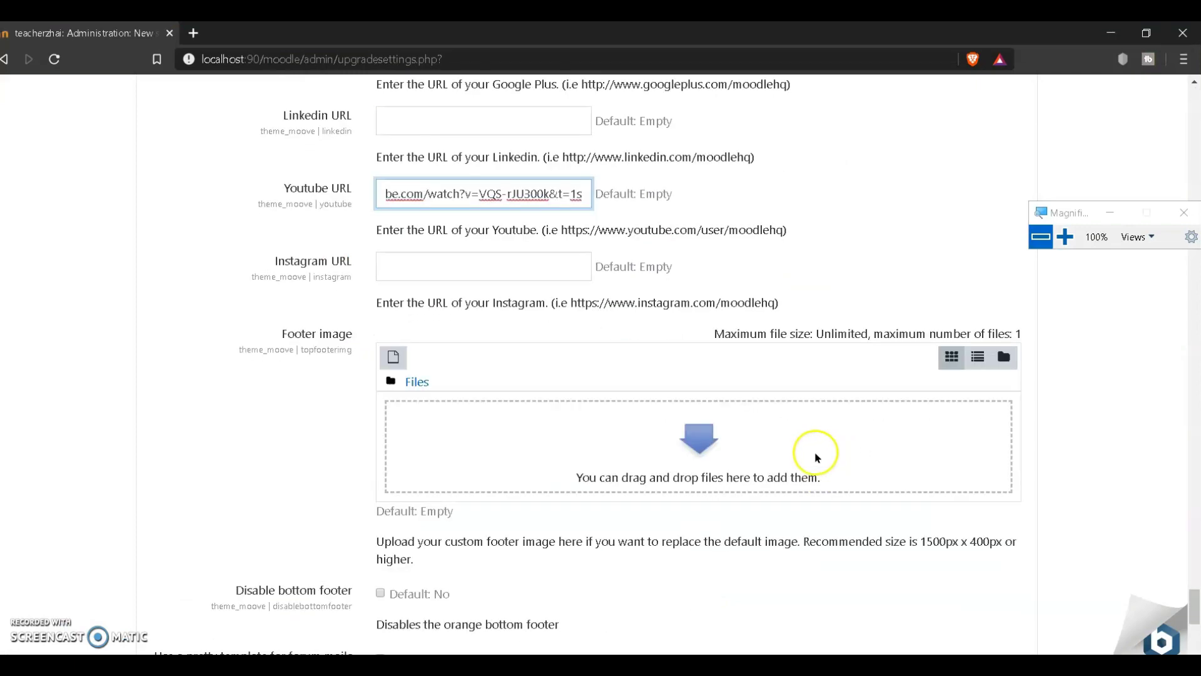
pyautogui.scroll(-1, 704, 454)
pyautogui.scroll(-3, 712, 461)
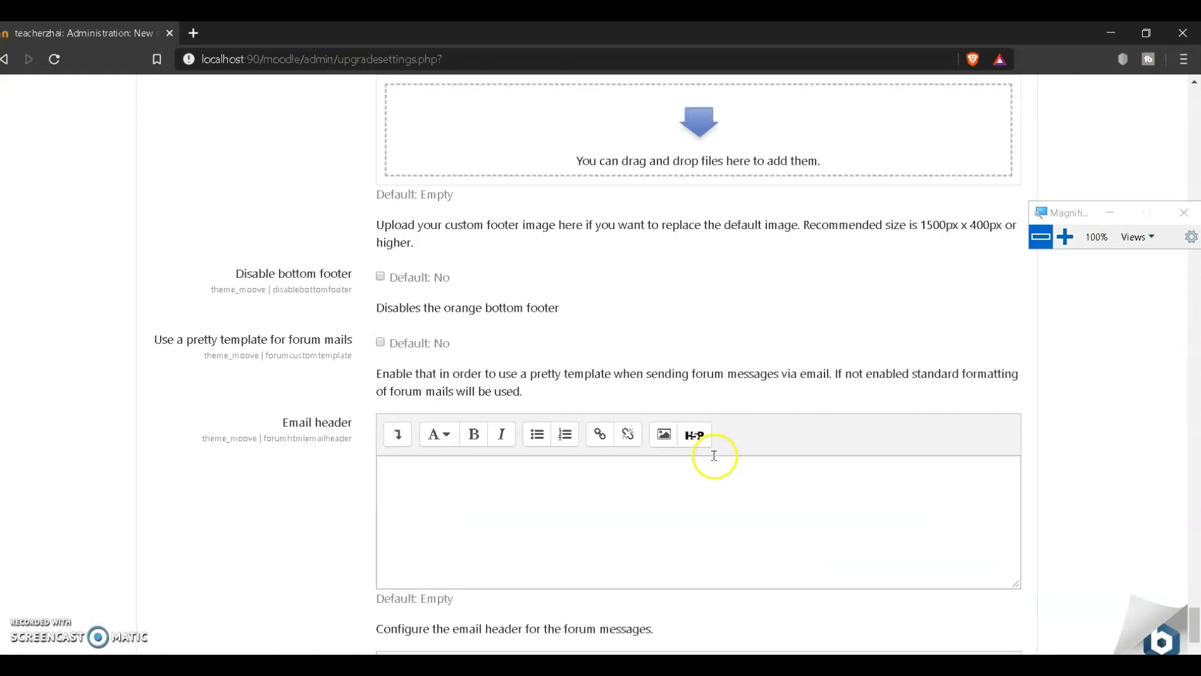
pyautogui.scroll(-4, 714, 456)
pyautogui.click(196, 576)
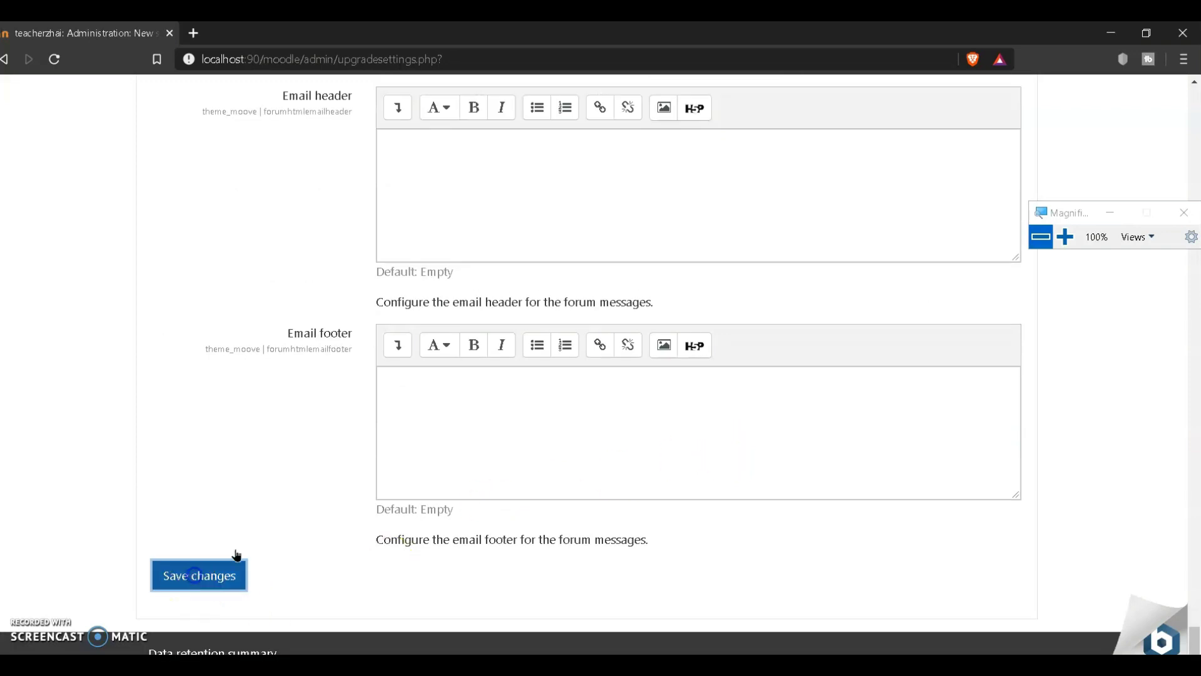
pyautogui.click(594, 442)
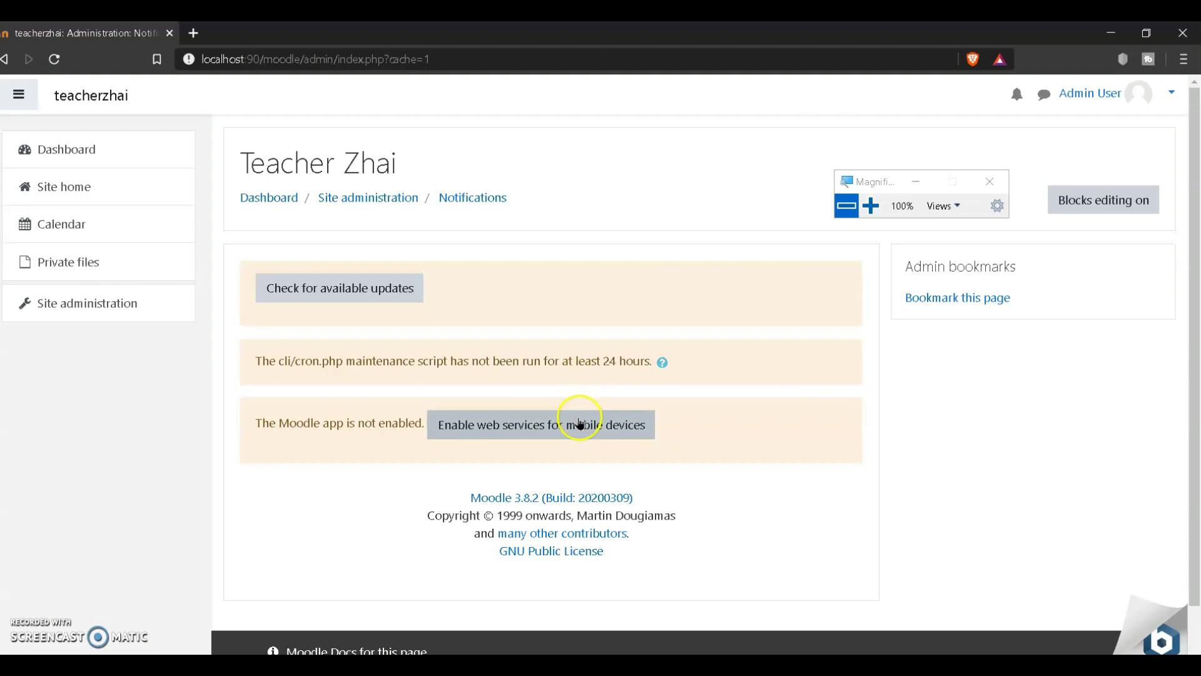
pyautogui.scroll(-1, 580, 419)
pyautogui.scroll(1, 932, 492)
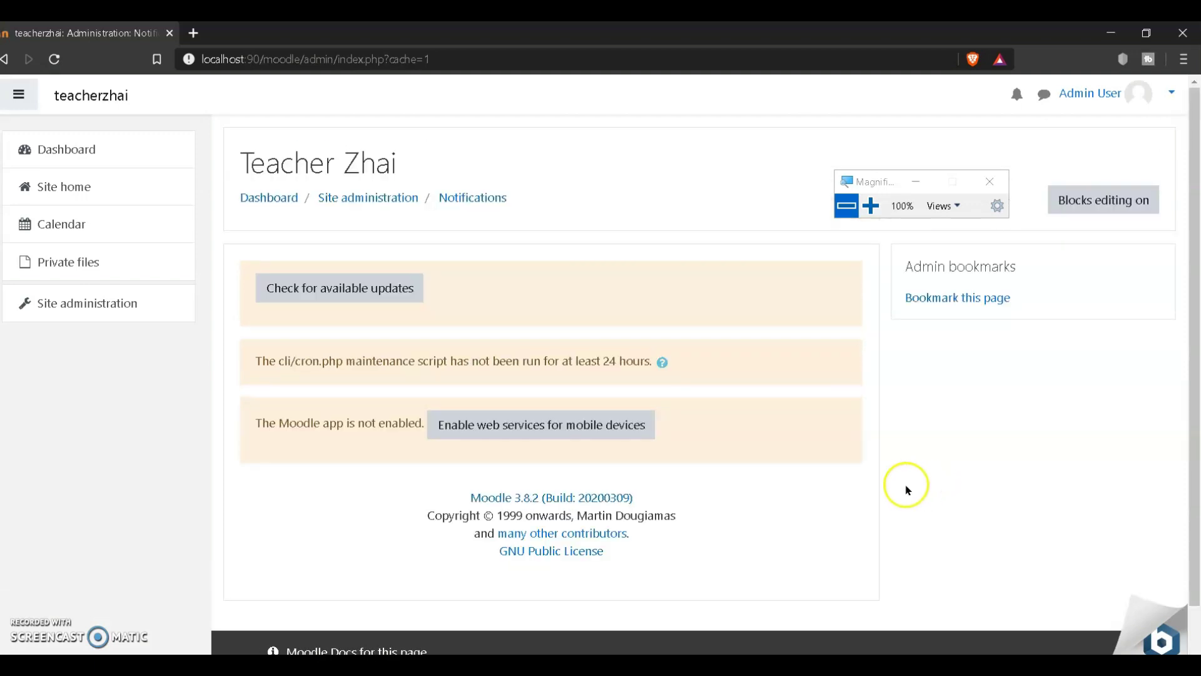
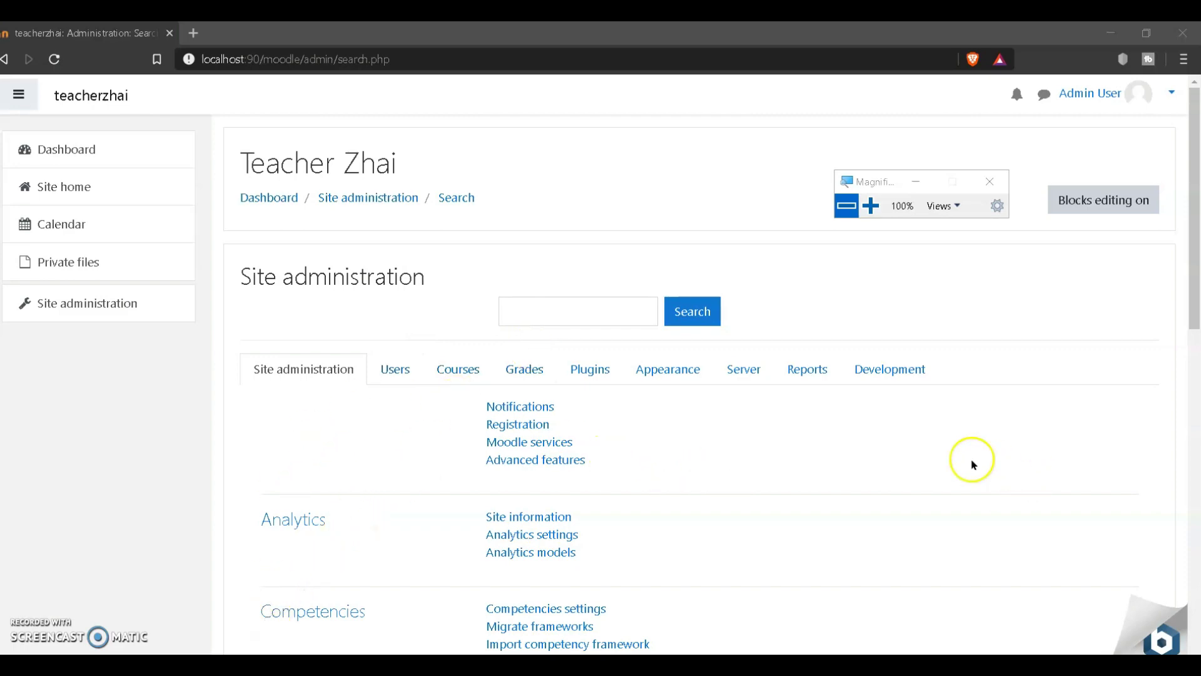
# Step: Open the Appearance settings in Site administration and go to the Themes theme selector
pyautogui.scroll(-3, 777, 450)
pyautogui.scroll(2, 719, 524)
pyautogui.scroll(1, 720, 525)
pyautogui.click(680, 375)
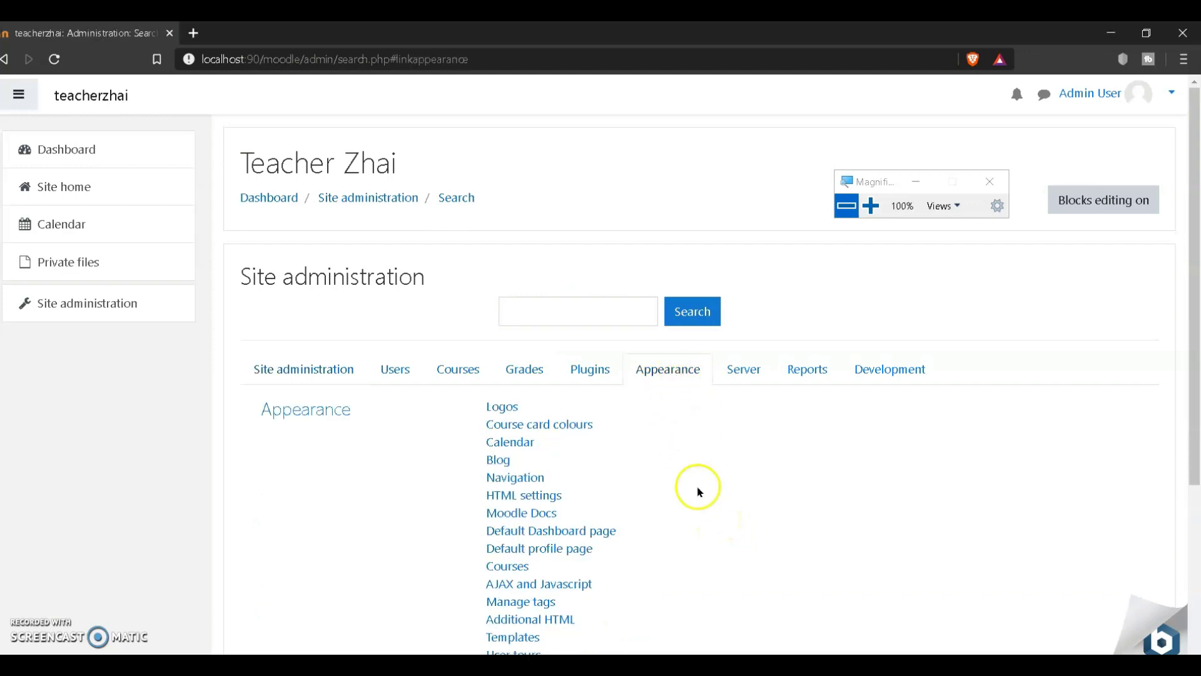
pyautogui.scroll(-4, 699, 492)
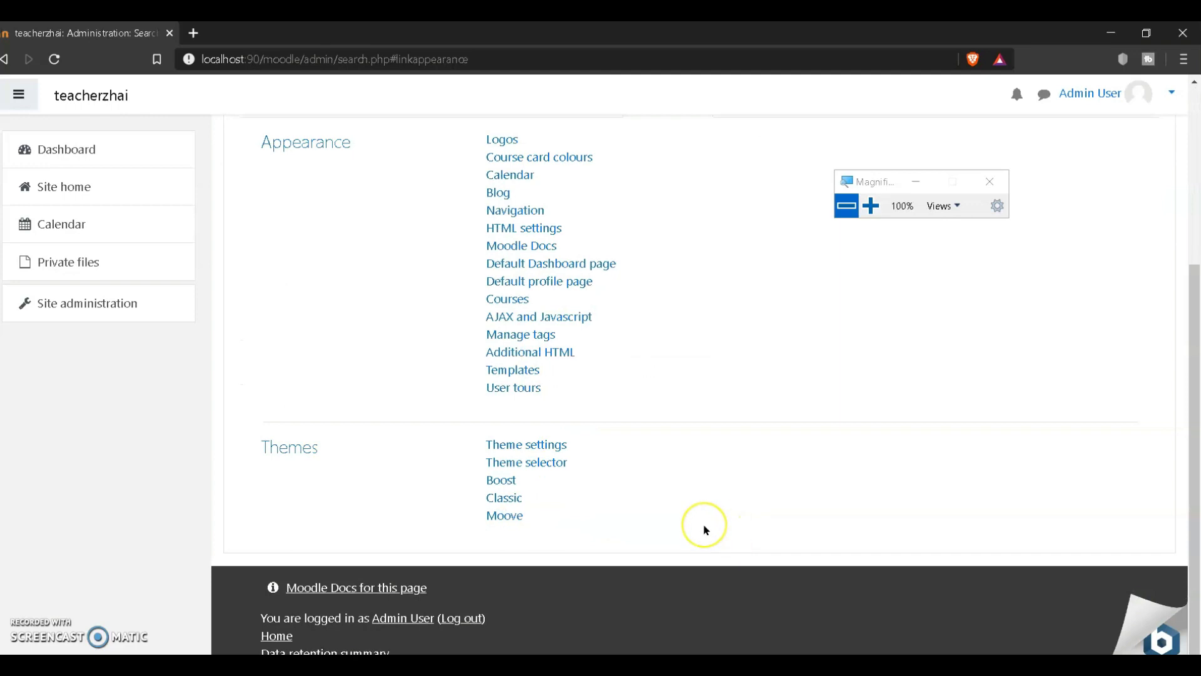
pyautogui.scroll(1, 660, 511)
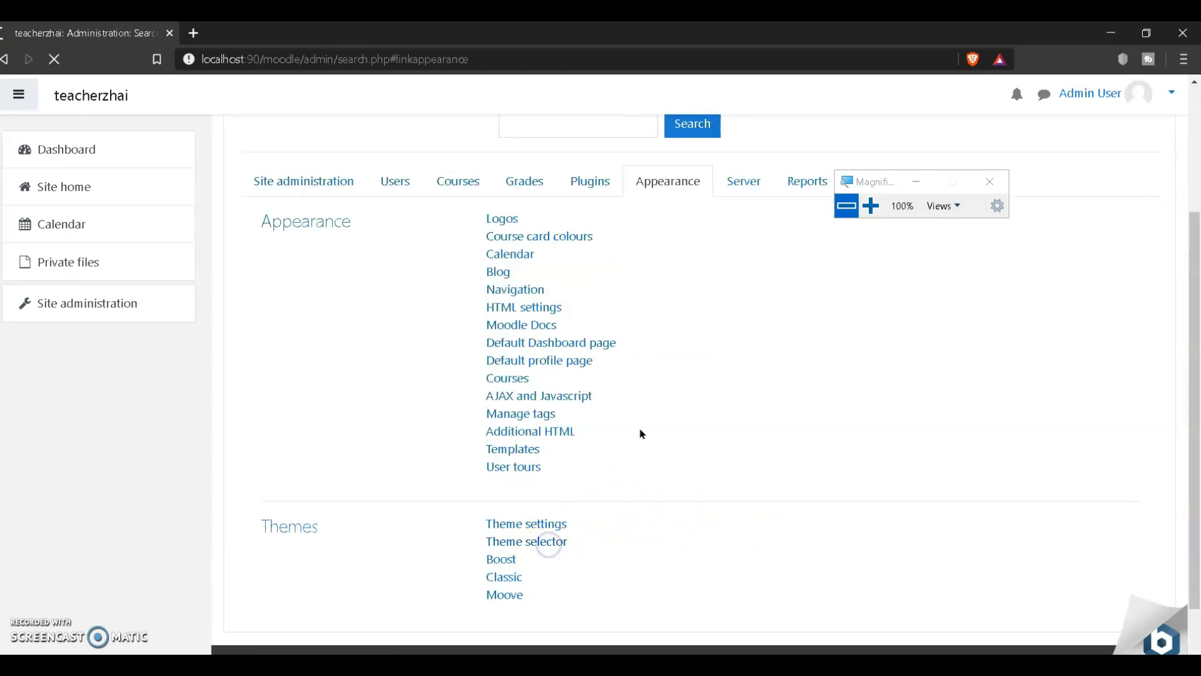
pyautogui.click(871, 206)
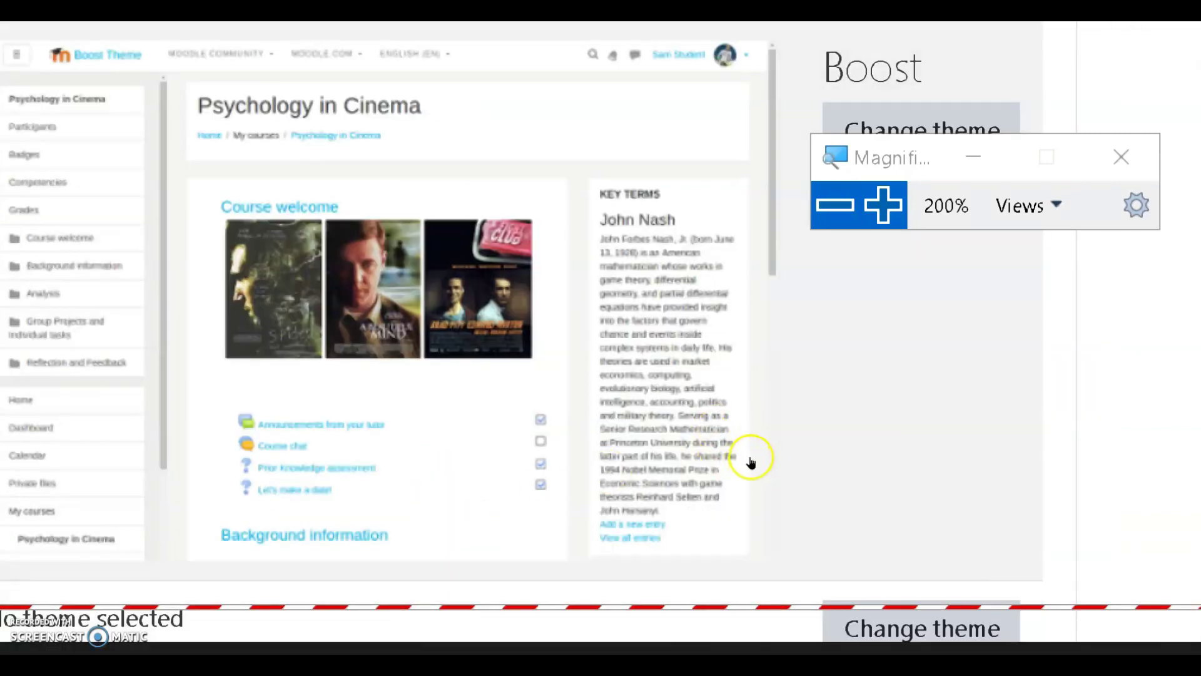
# Step: Zoom out and review the device list, with Boost set for the Default device
pyautogui.press('super+minus')
pyautogui.scroll(-3, 589, 555)
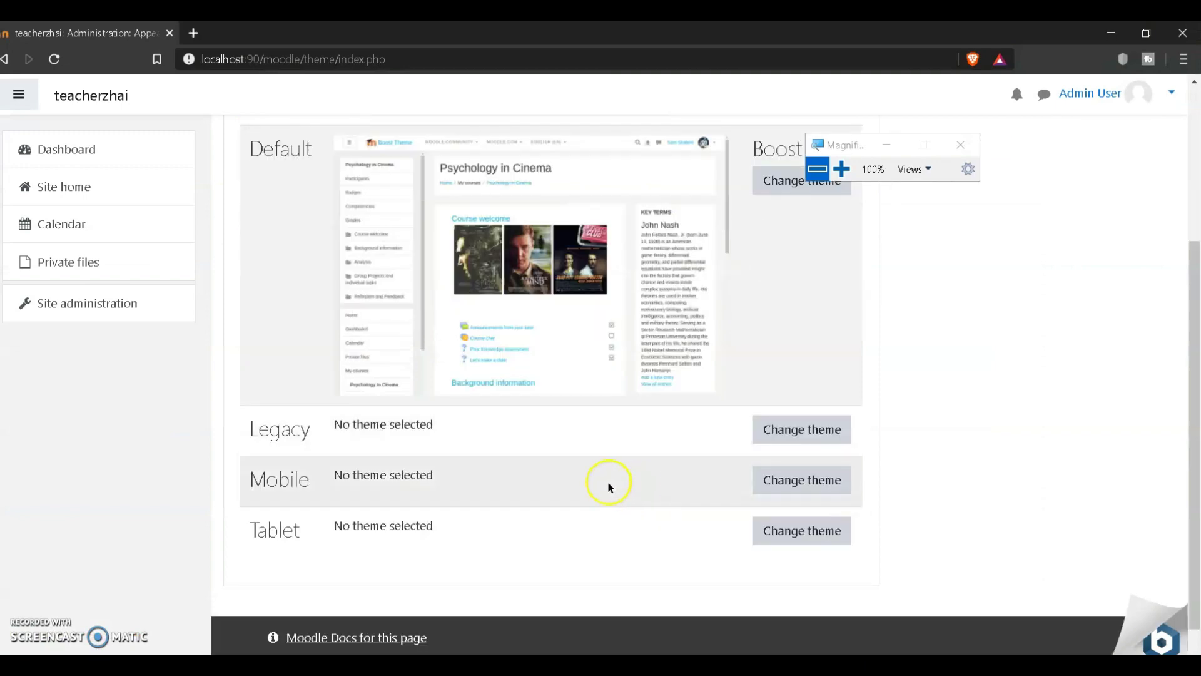
pyautogui.scroll(3, 625, 463)
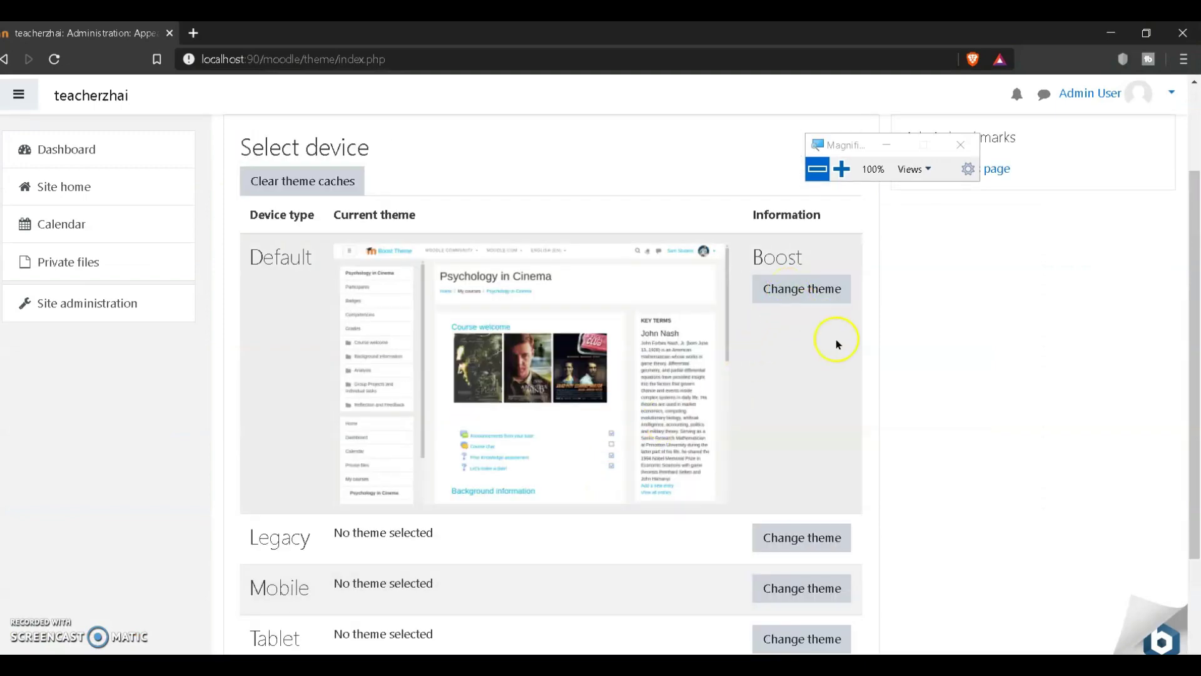
pyautogui.scroll(-1, 843, 358)
pyautogui.scroll(1, 843, 359)
pyautogui.scroll(1, 844, 366)
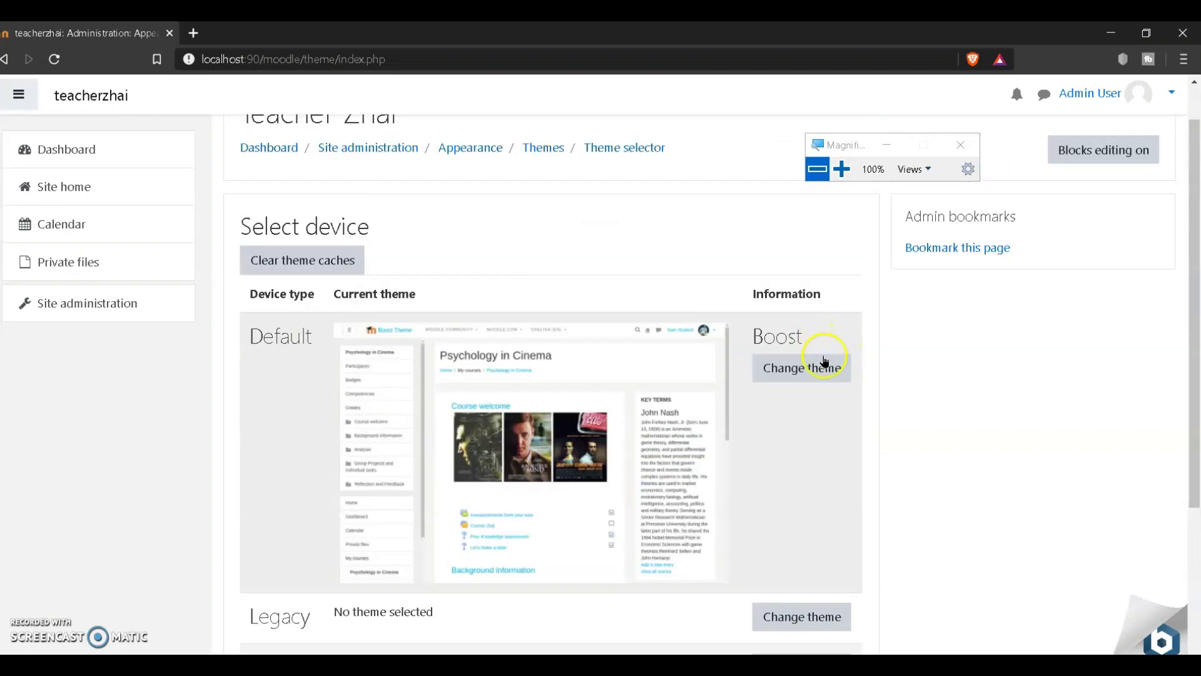
# Step: Replace Boost with the Moove theme for the Default device
pyautogui.click(825, 367)
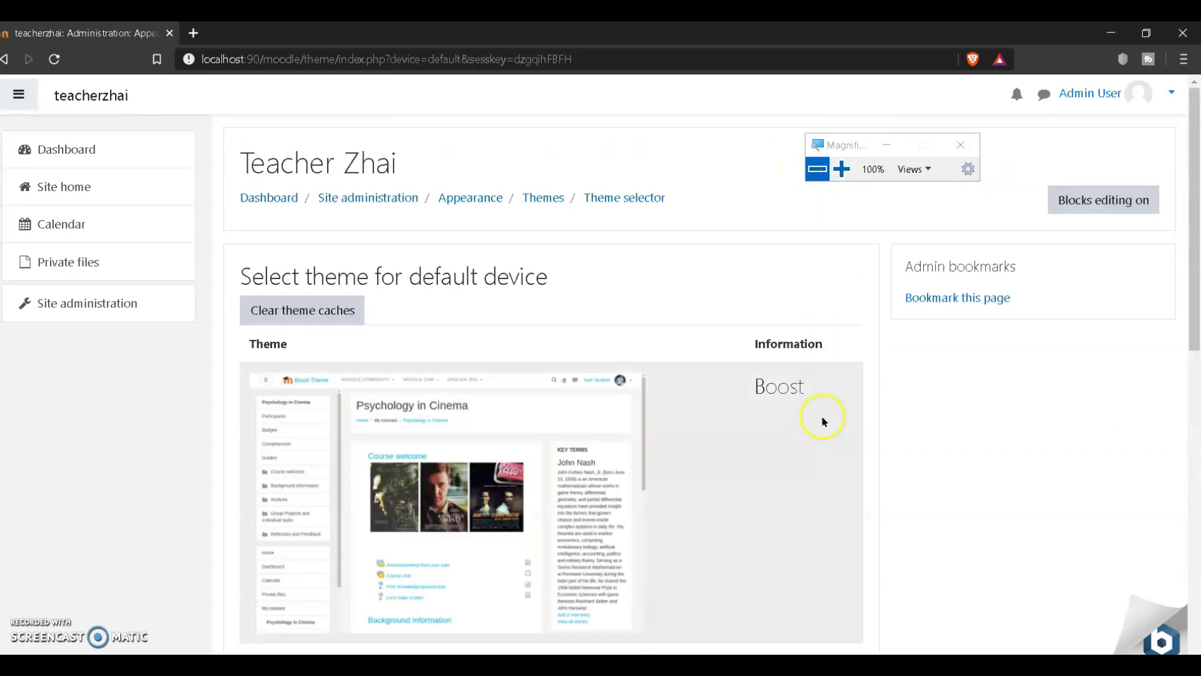
pyautogui.scroll(-3, 823, 421)
pyautogui.scroll(-6, 823, 426)
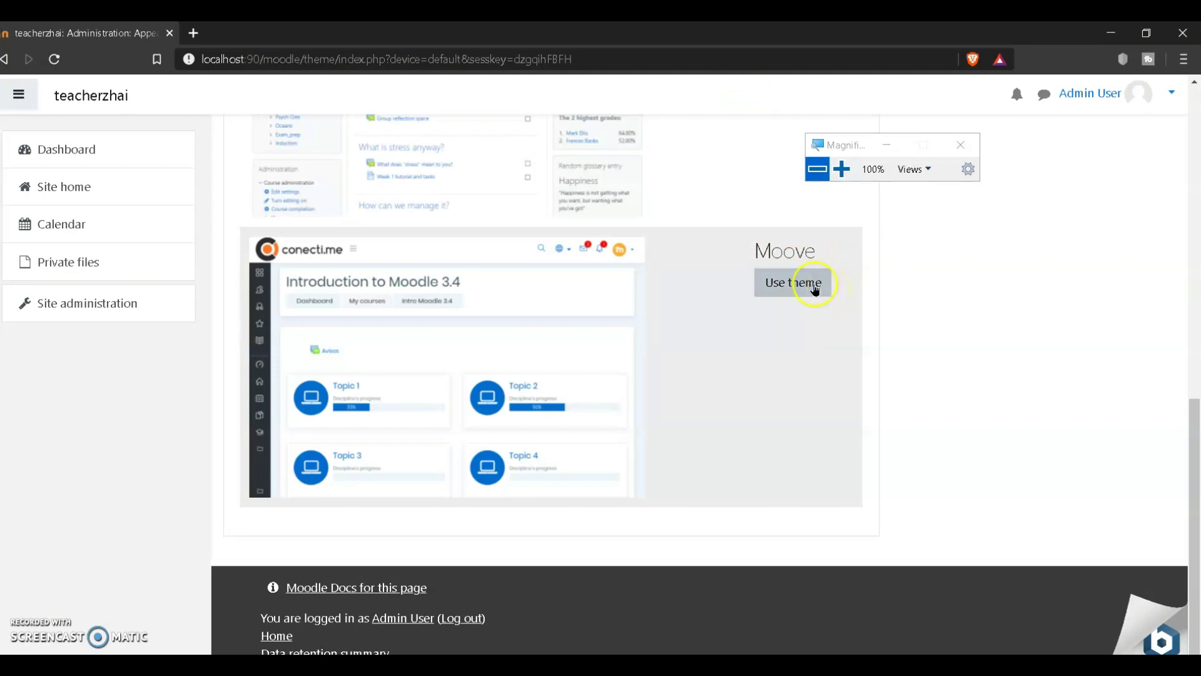
pyautogui.click(815, 289)
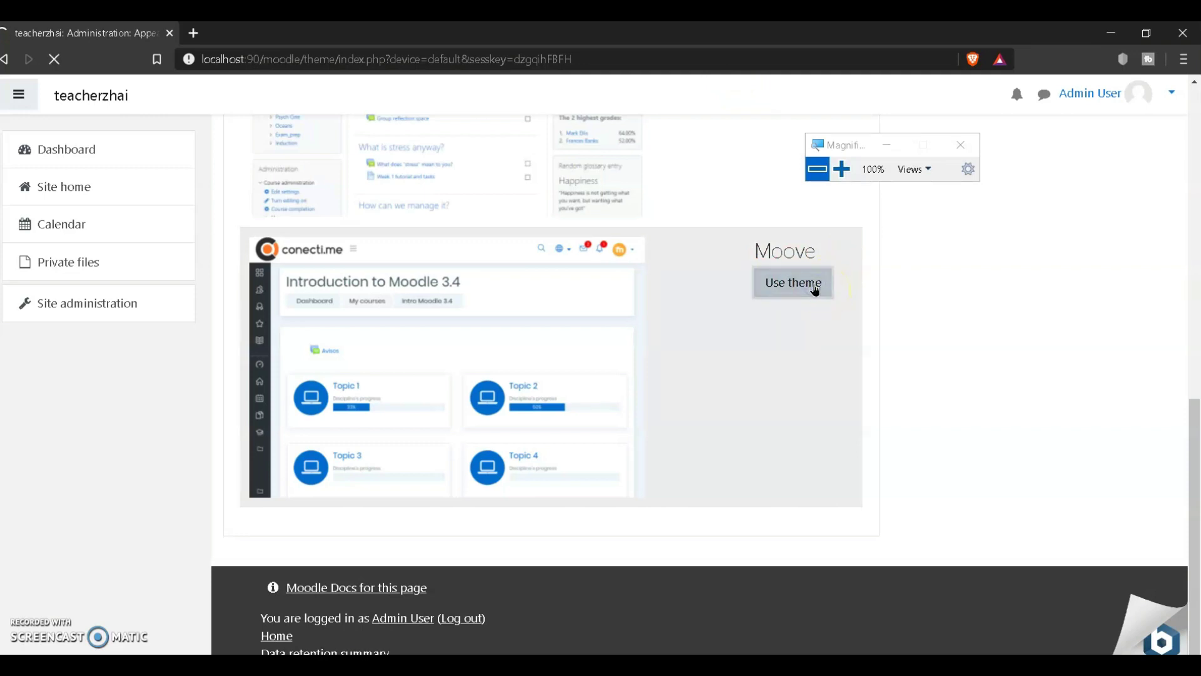
pyautogui.click(1029, 367)
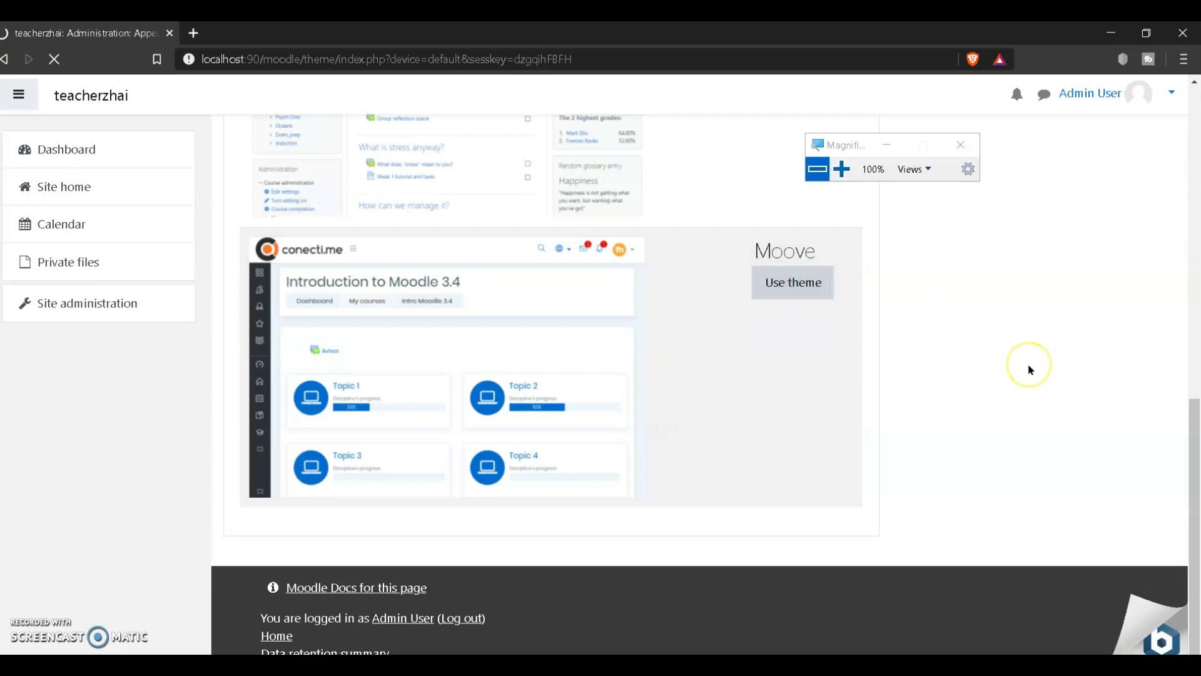
pyautogui.scroll(9, 1029, 369)
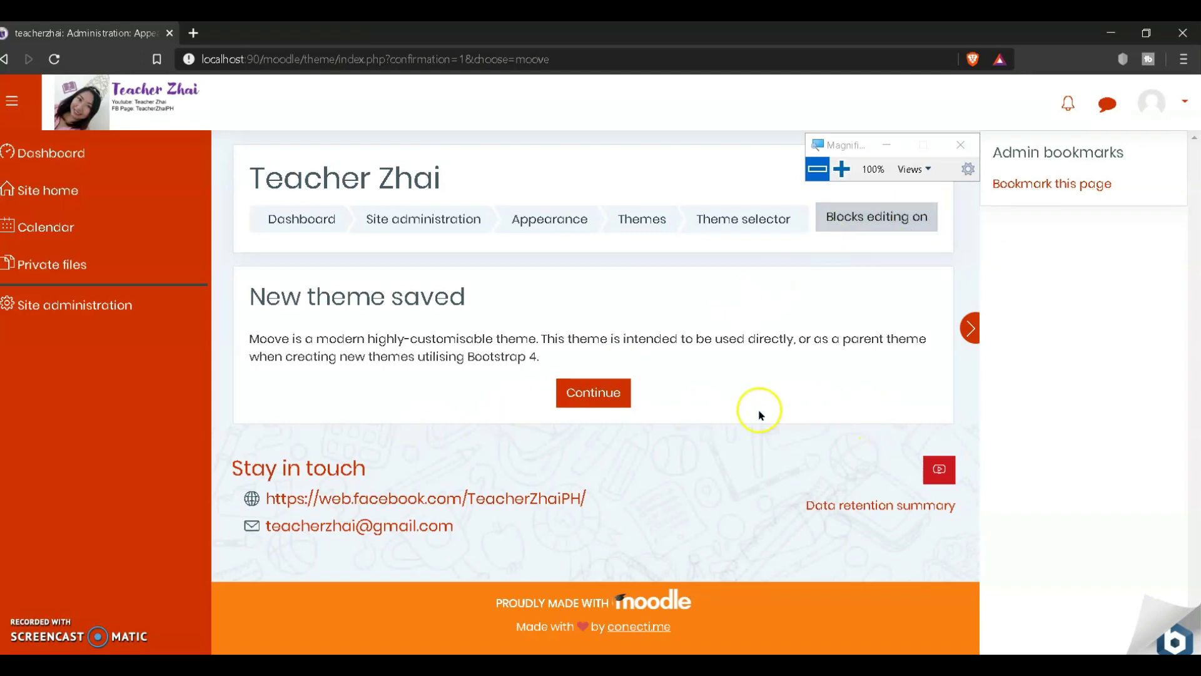
# Step: Dismiss the 'New theme saved' notice and confirm Moove is the Default device theme
pyautogui.click(592, 394)
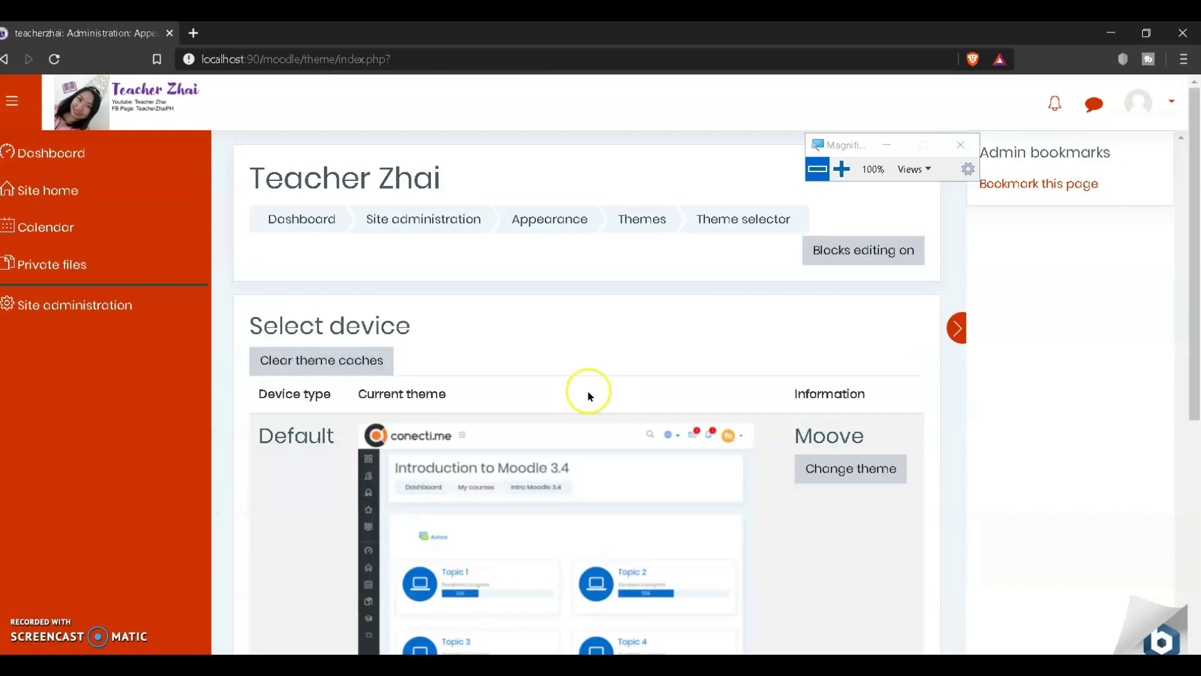
pyautogui.scroll(-5, 746, 488)
pyautogui.scroll(5, 737, 536)
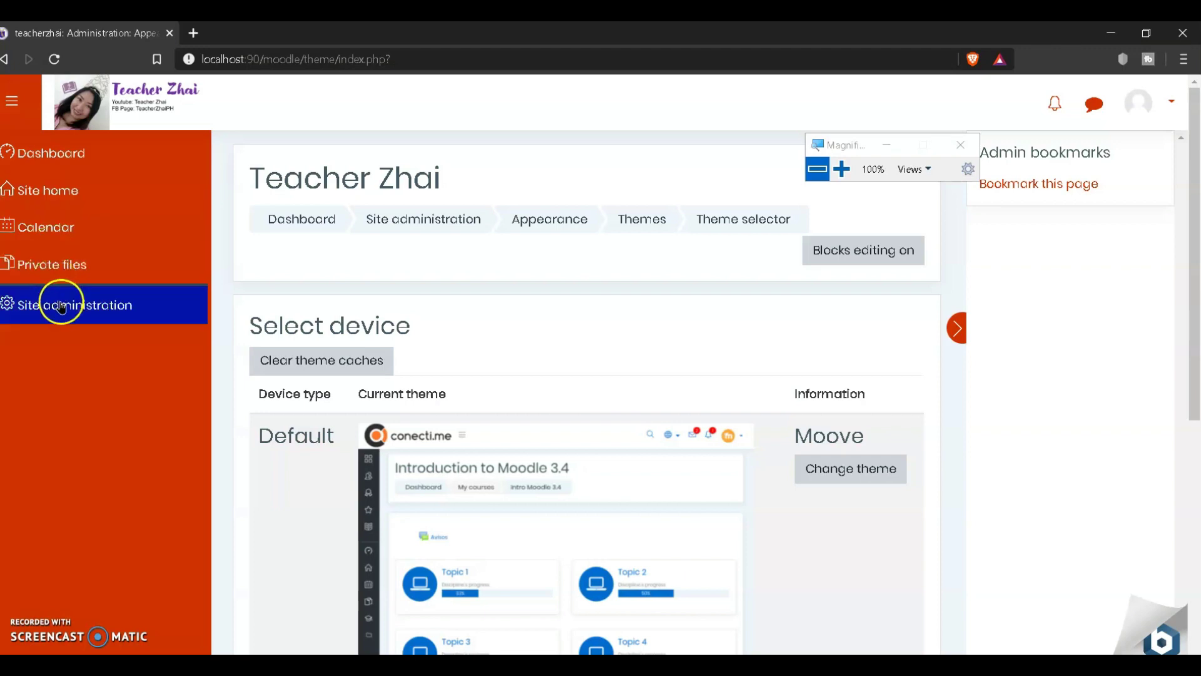
# Step: Browse the orange Moove dashboard's disk, user and course tiles, then open the account menu
pyautogui.click(22, 153)
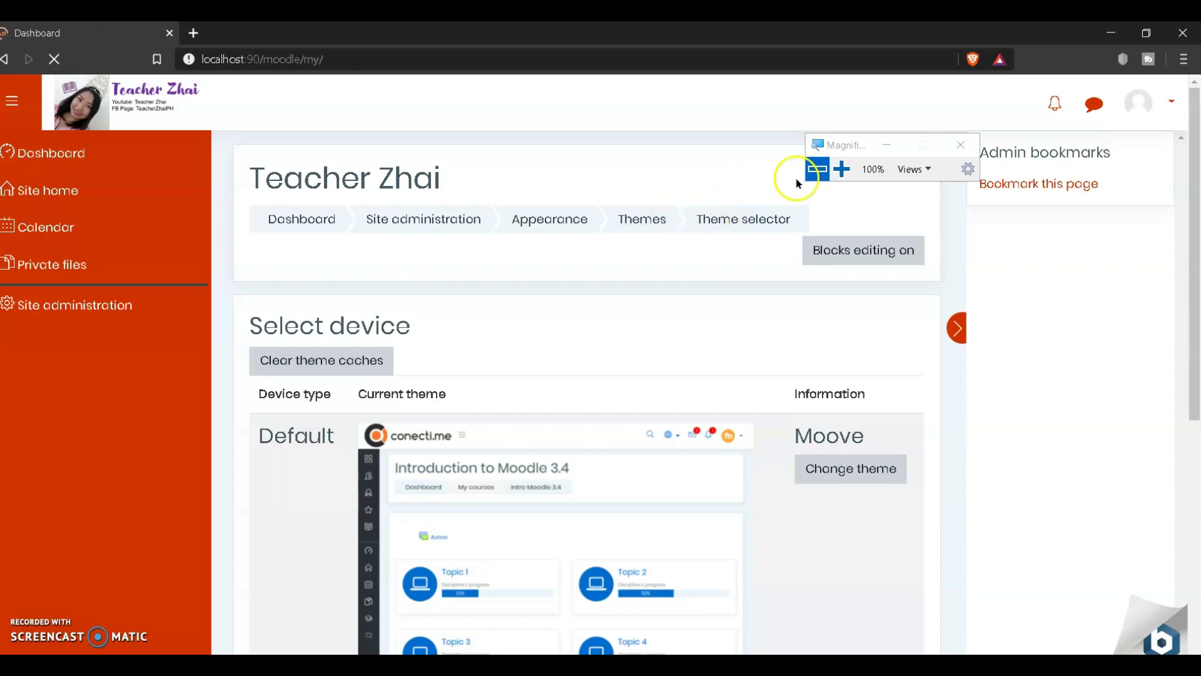
pyautogui.scroll(-5, 673, 388)
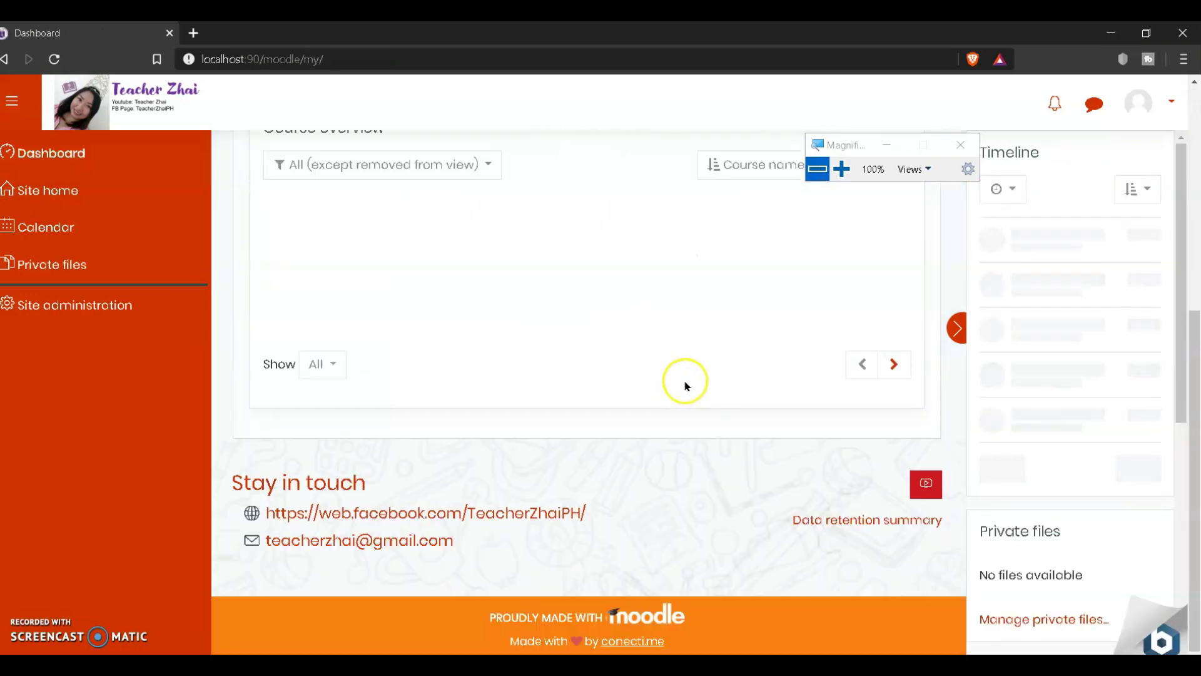
pyautogui.scroll(6, 682, 385)
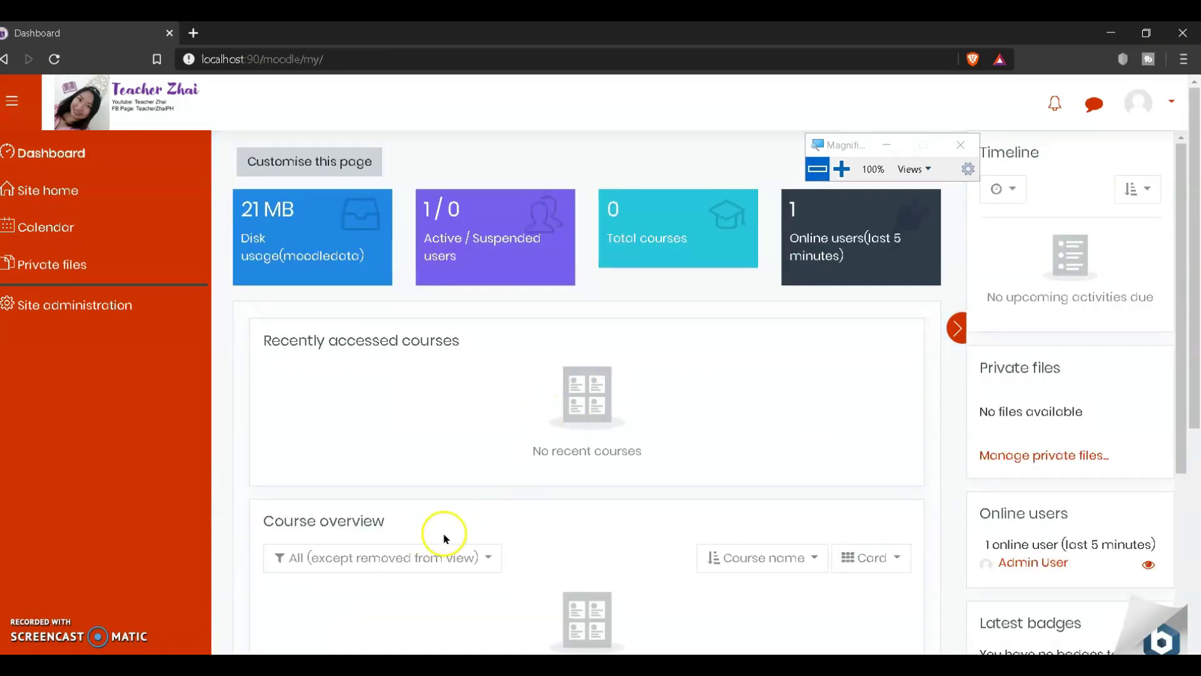
pyautogui.scroll(-3, 774, 533)
pyautogui.scroll(-4, 774, 533)
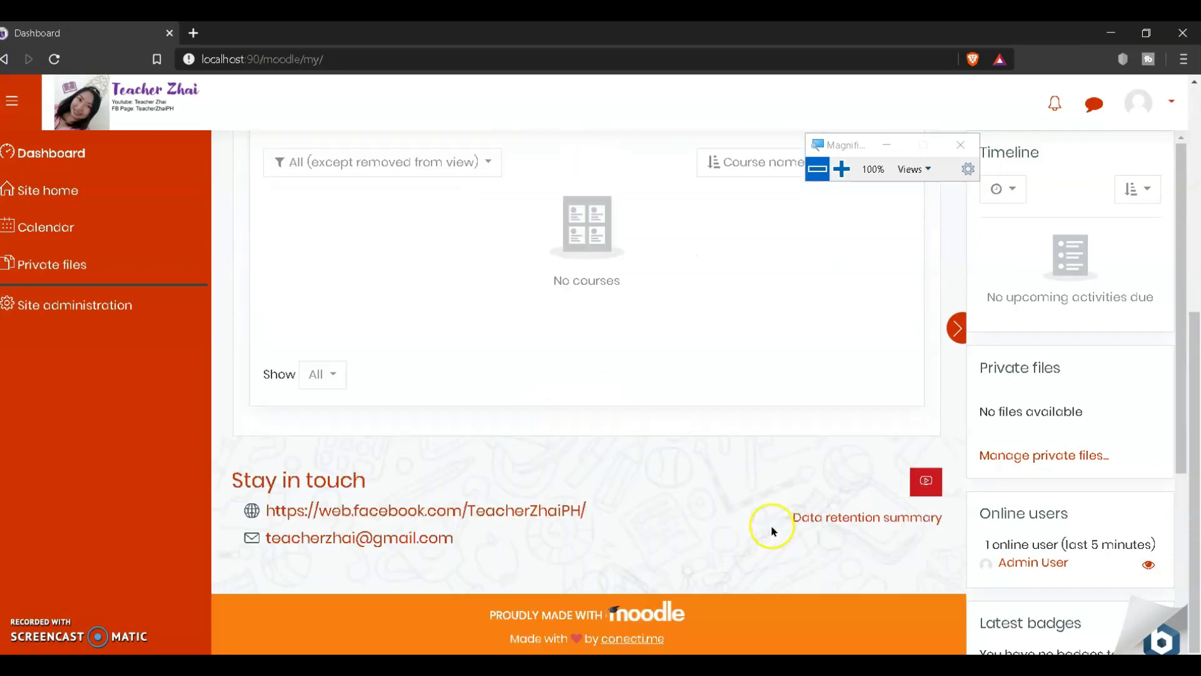
pyautogui.scroll(6, 780, 511)
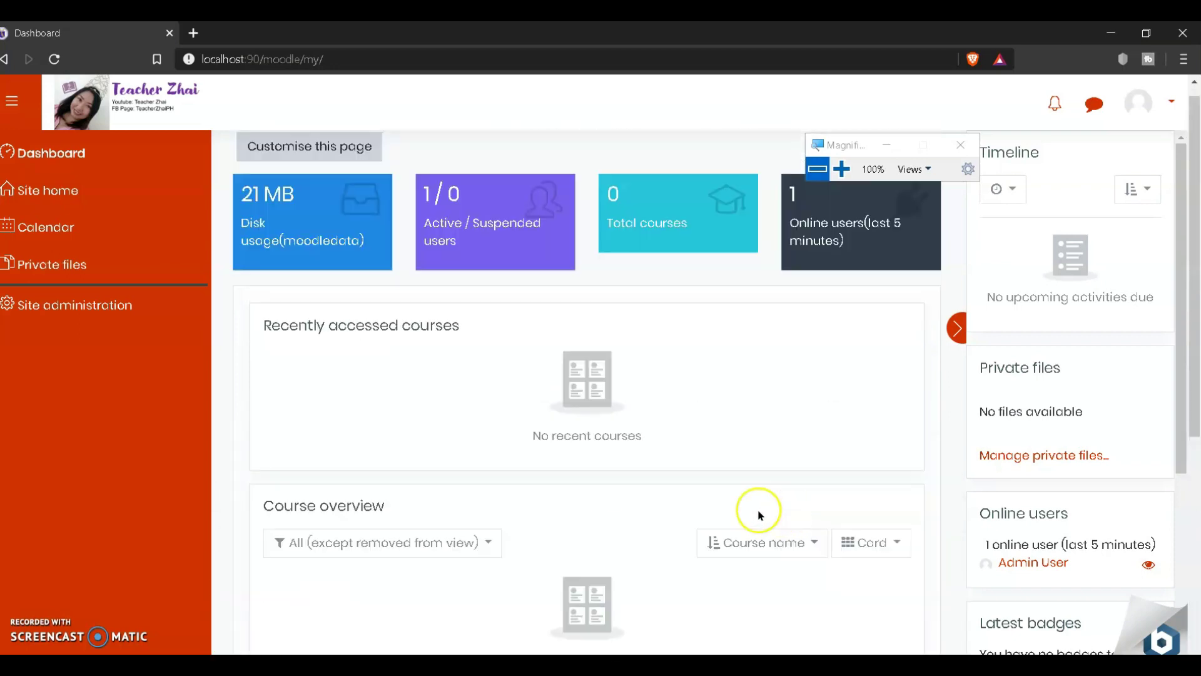
pyautogui.scroll(1, 466, 421)
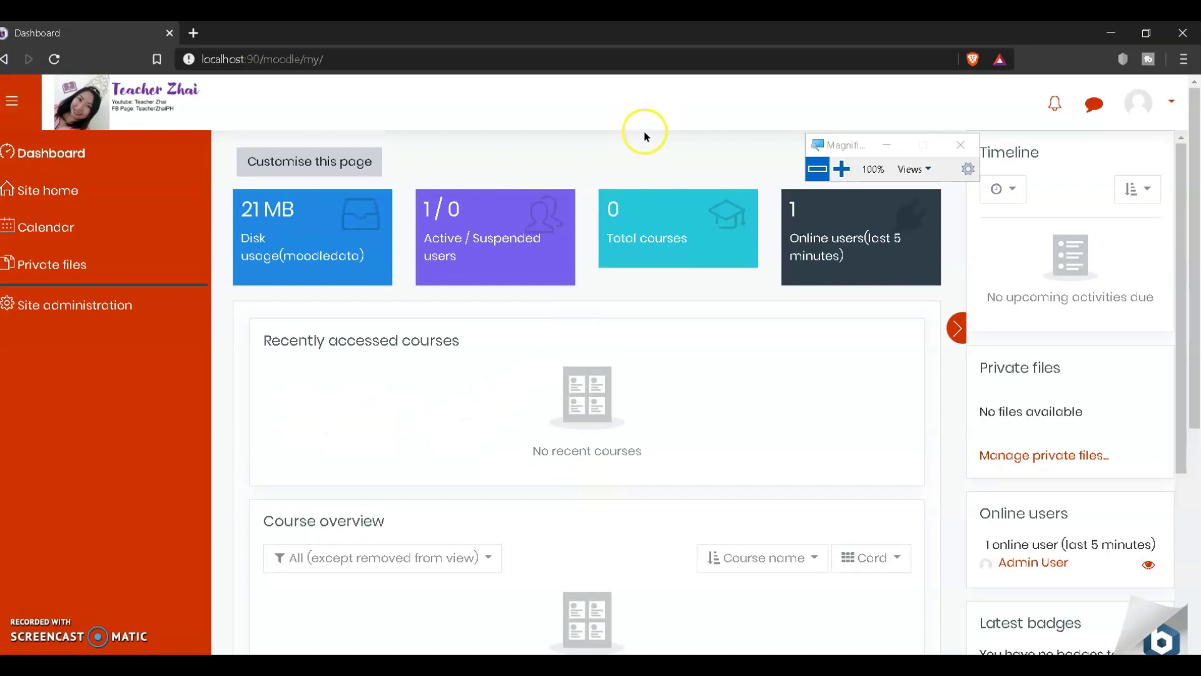
pyautogui.click(1171, 103)
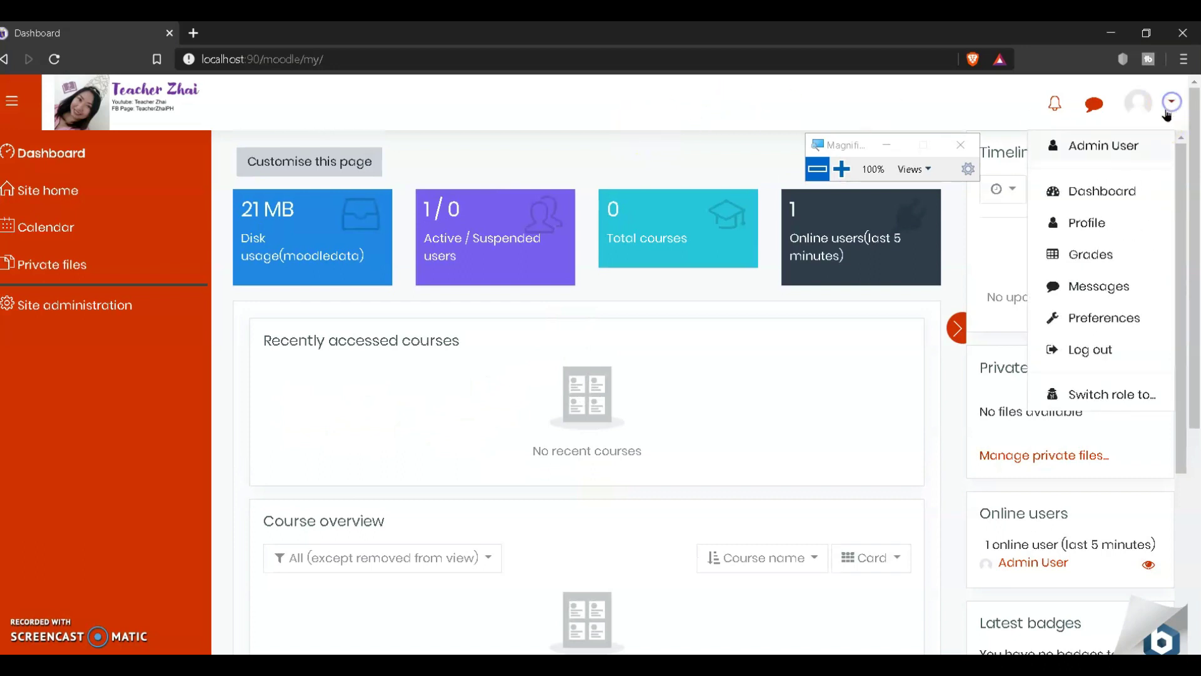
# Step: Log out of the admin account and view the Moove front page with its login box
pyautogui.click(1095, 357)
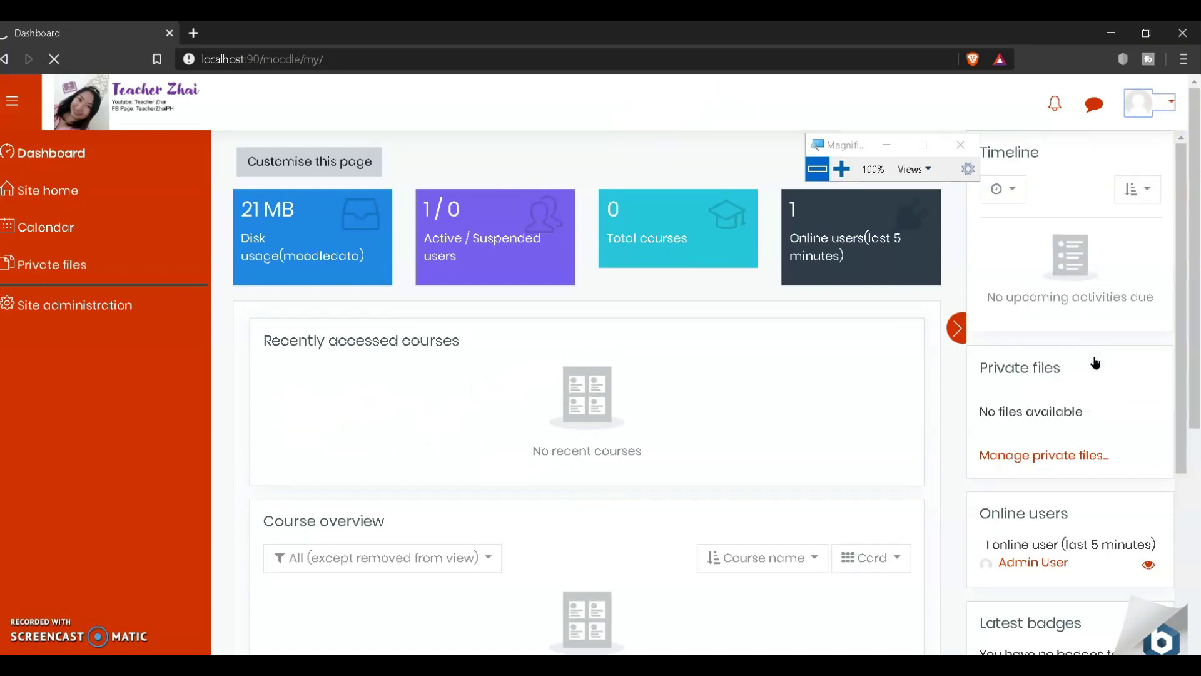
pyautogui.moveTo(839, 143); pyautogui.dragTo(1072, 267)
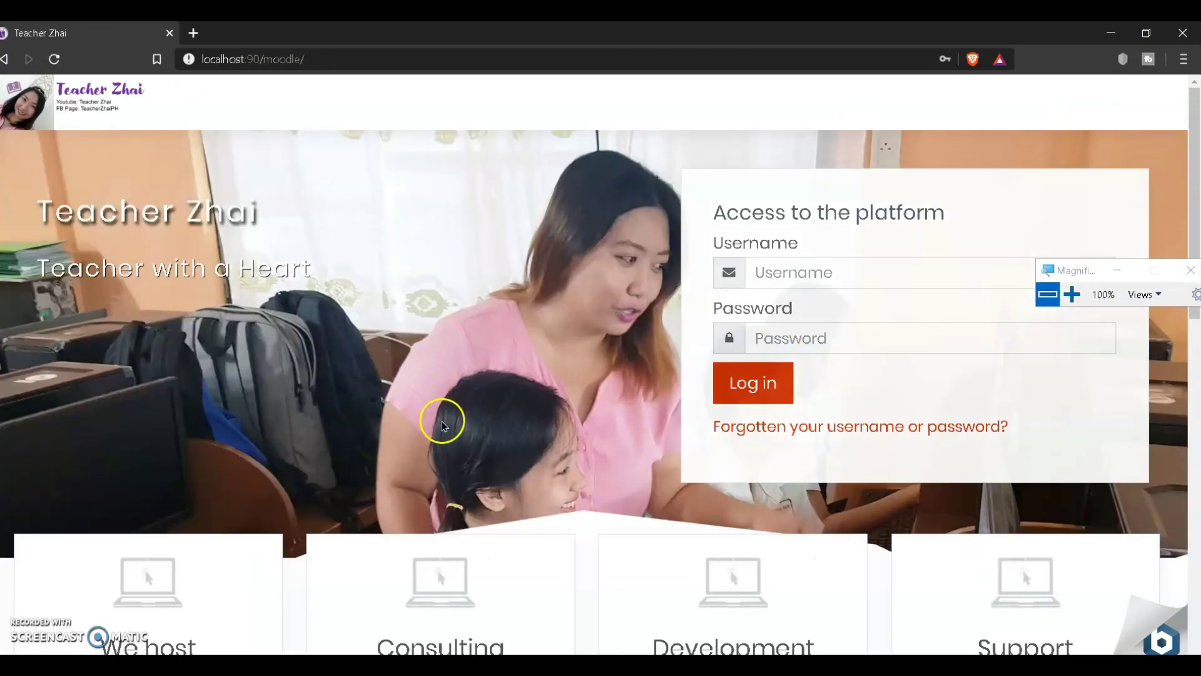
pyautogui.scroll(-2, 442, 426)
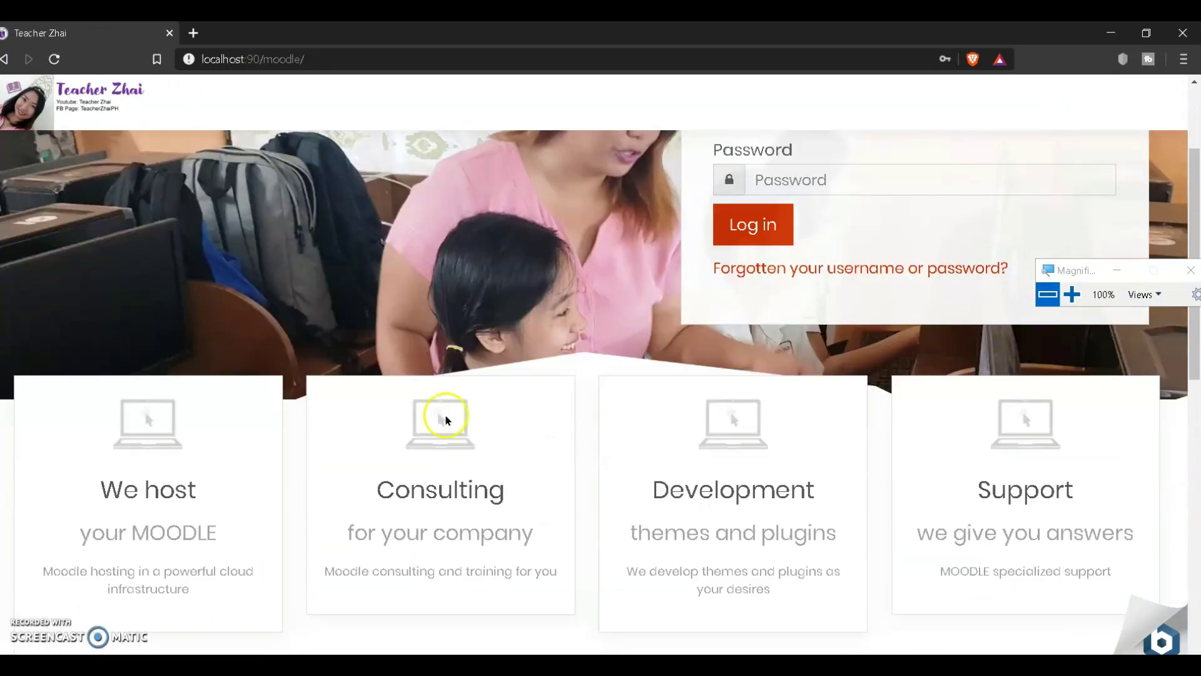
pyautogui.scroll(-10, 447, 419)
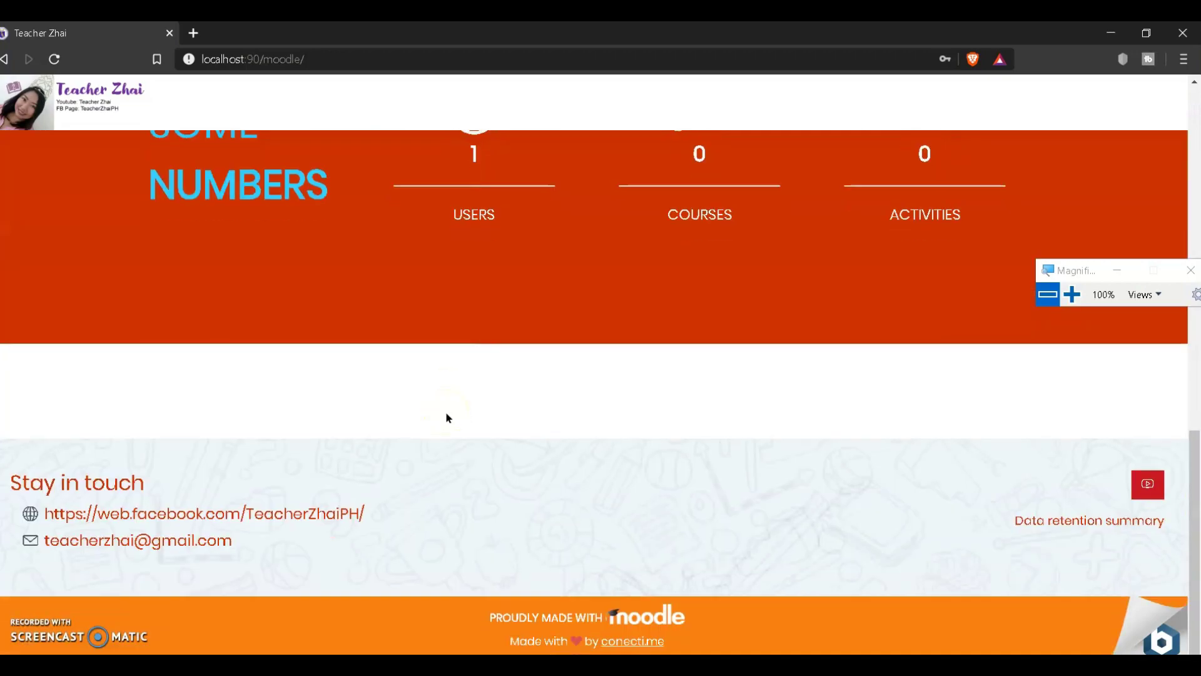
pyautogui.scroll(12, 446, 418)
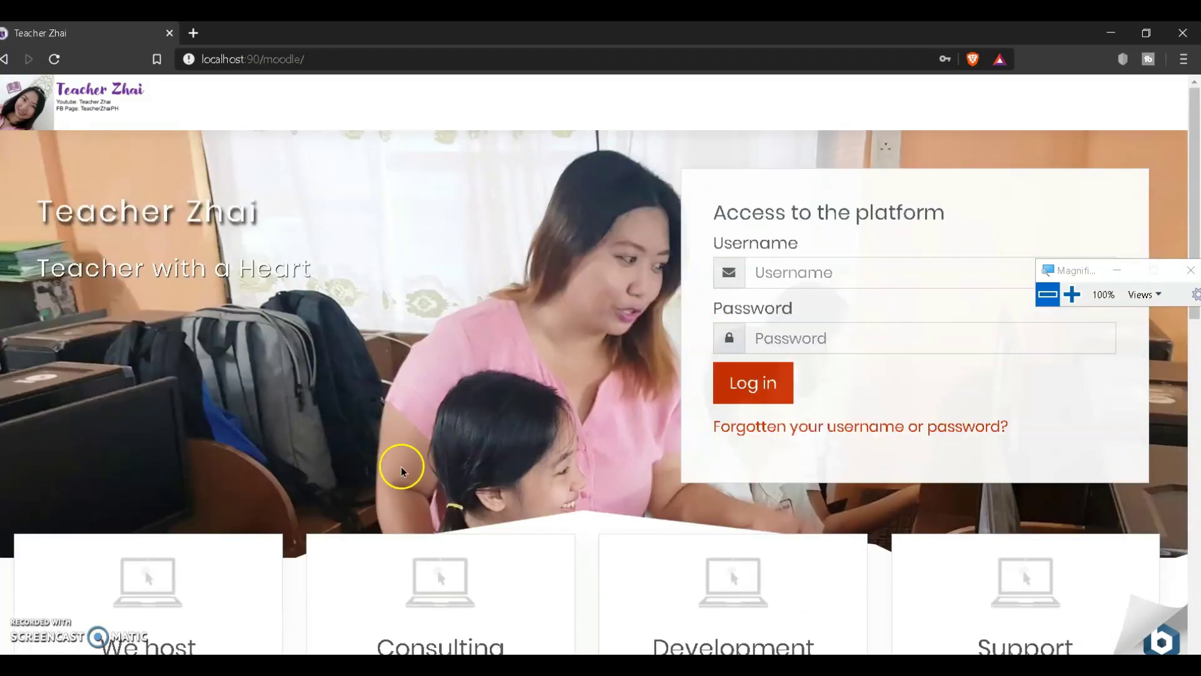
# Step: Highlight the site title and 'Teacher with a Heart' tagline, then scroll to the footer and back
pyautogui.tripleClick(267, 229)
pyautogui.tripleClick(4, 207)
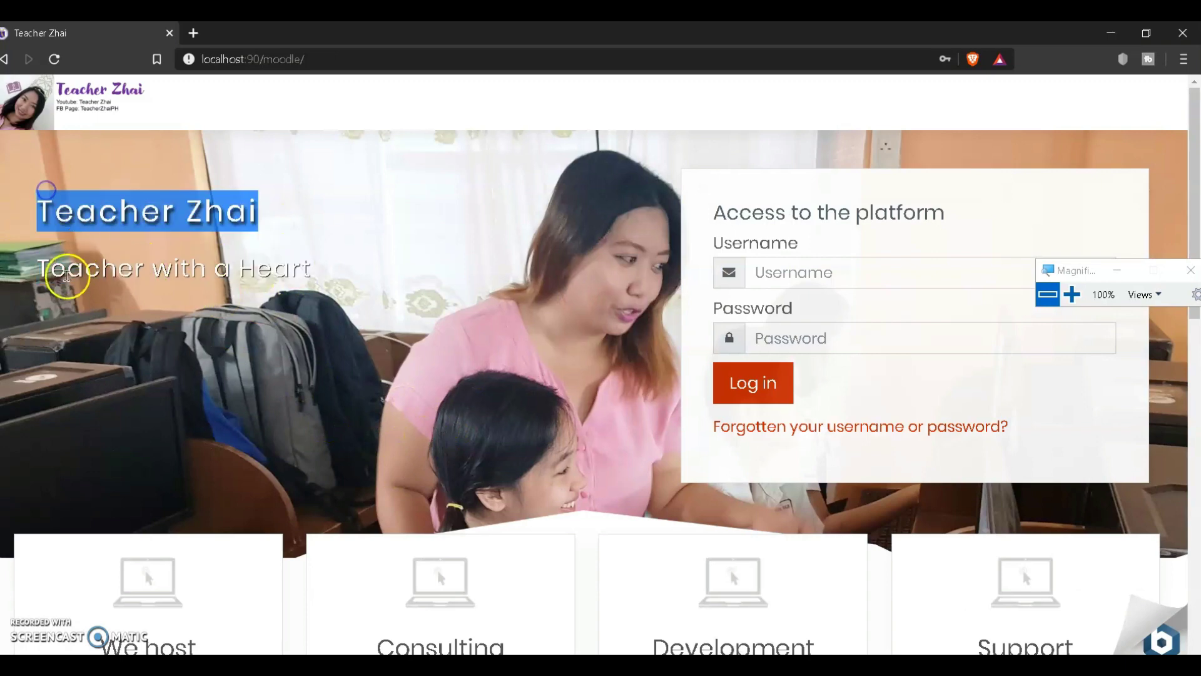
pyautogui.moveTo(67, 269); pyautogui.dragTo(332, 275)
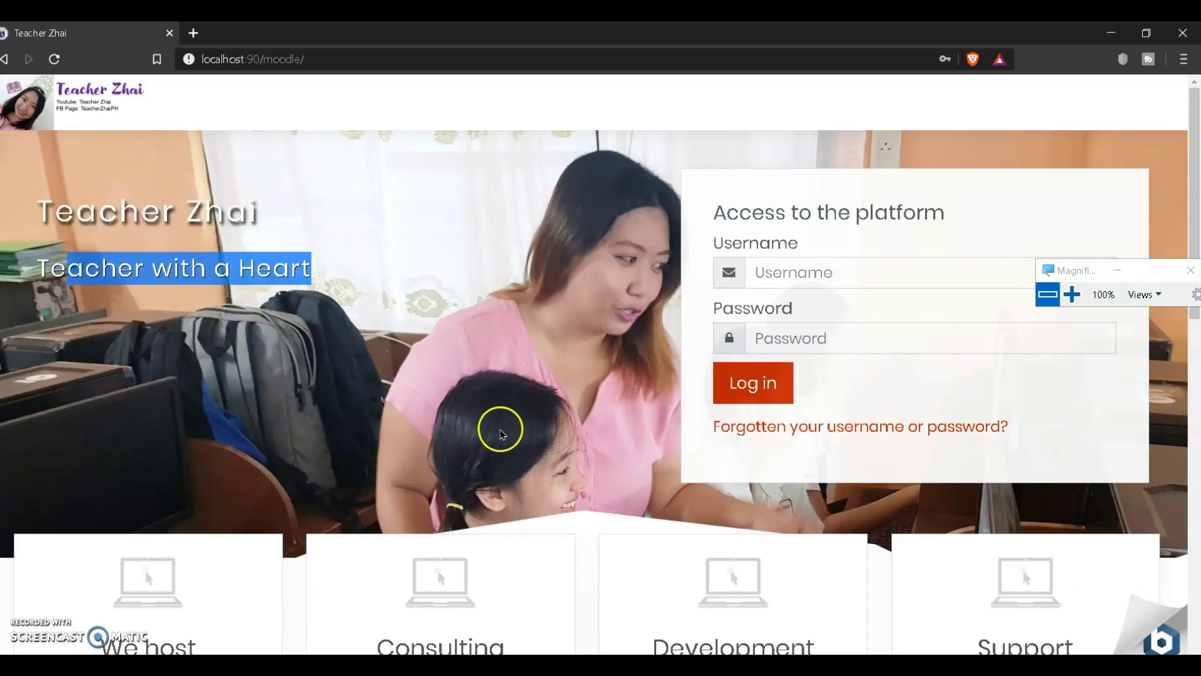
pyautogui.scroll(-8, 499, 426)
pyautogui.scroll(-5, 490, 406)
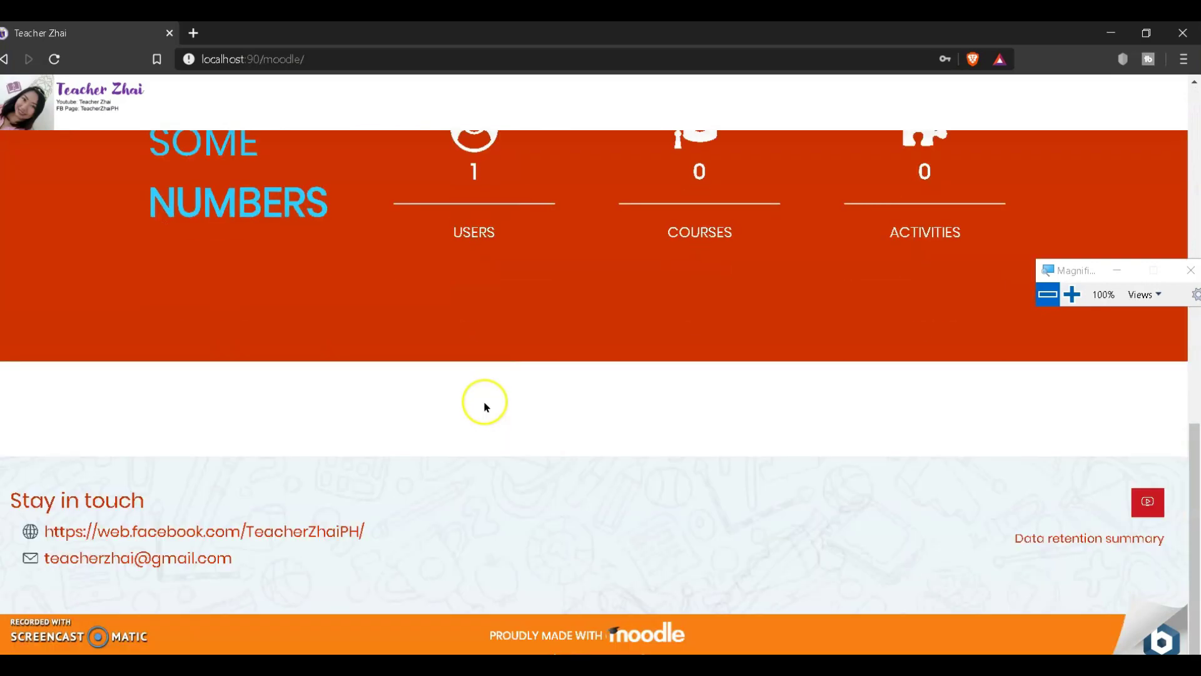
pyautogui.scroll(1, 486, 403)
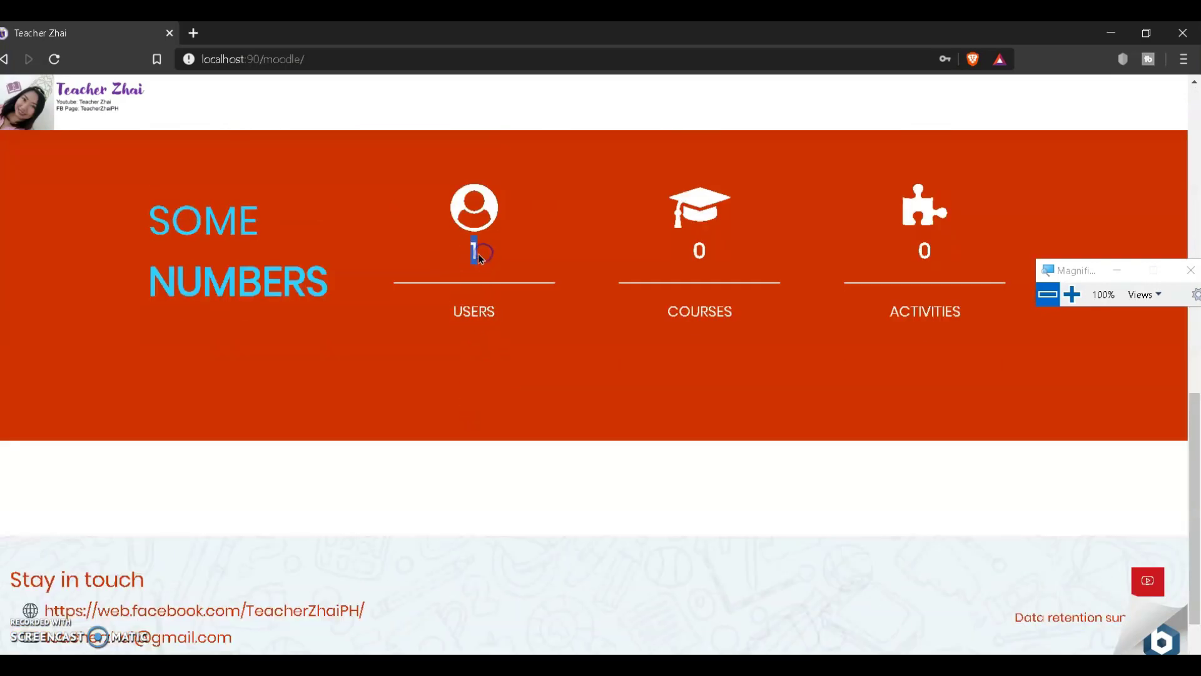
pyautogui.scroll(-3, 479, 344)
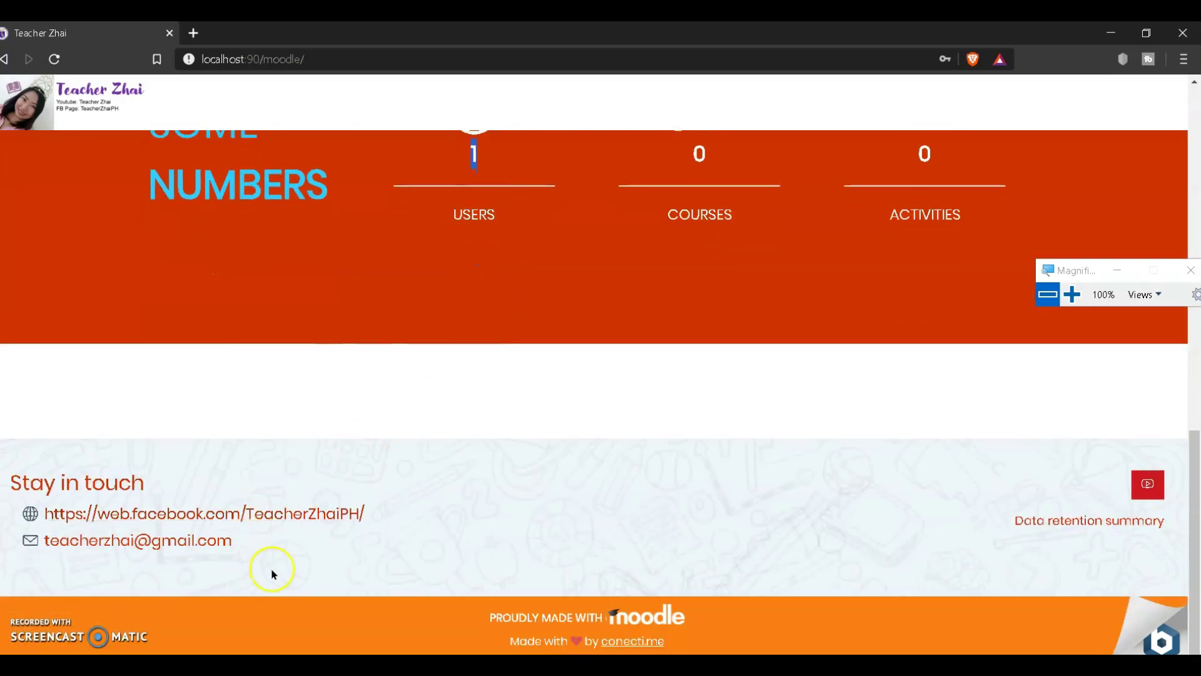
pyautogui.moveTo(271, 571); pyautogui.dragTo(57, 509)
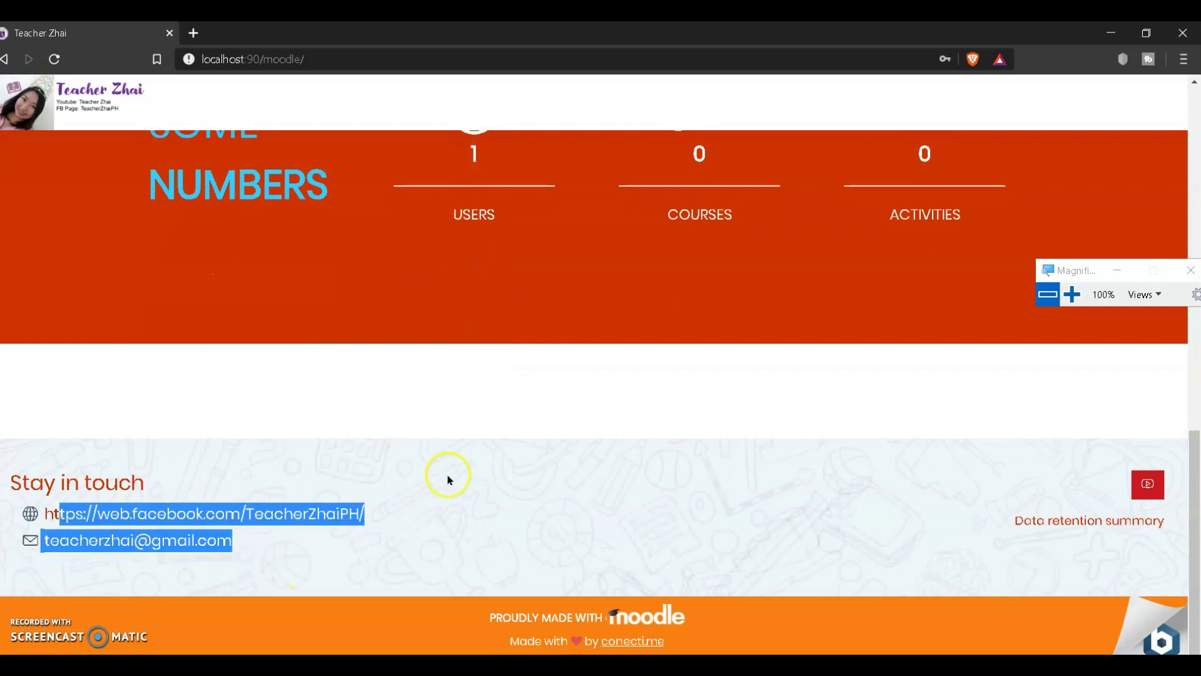
pyautogui.scroll(10, 447, 474)
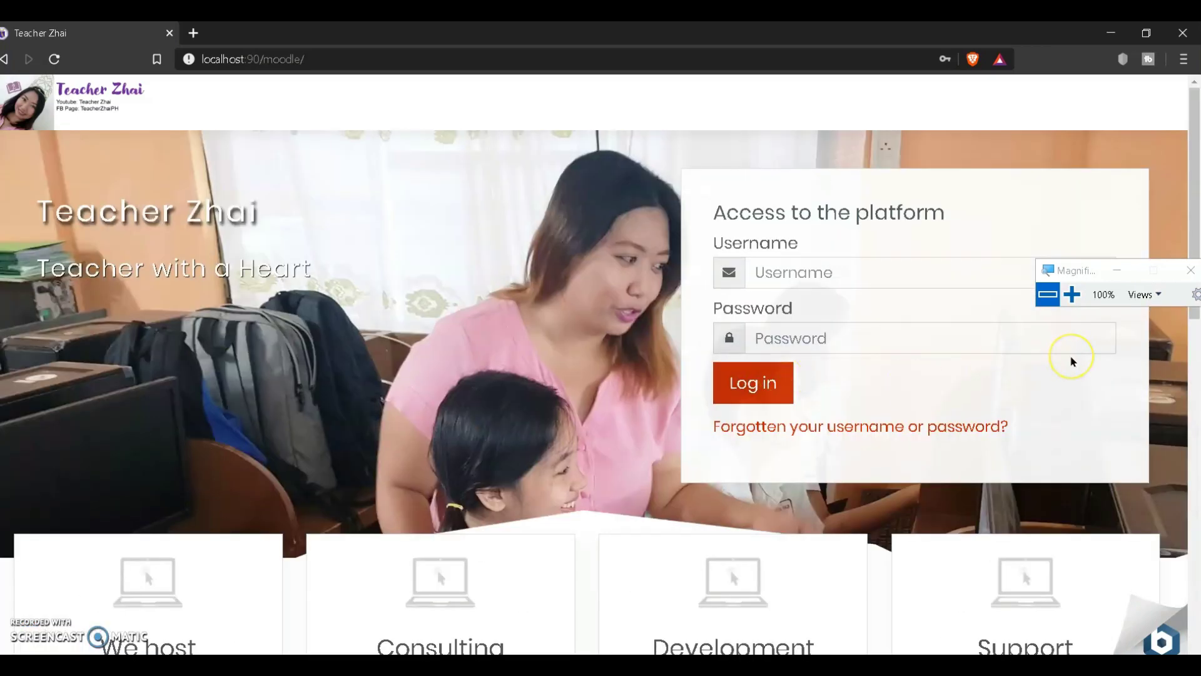